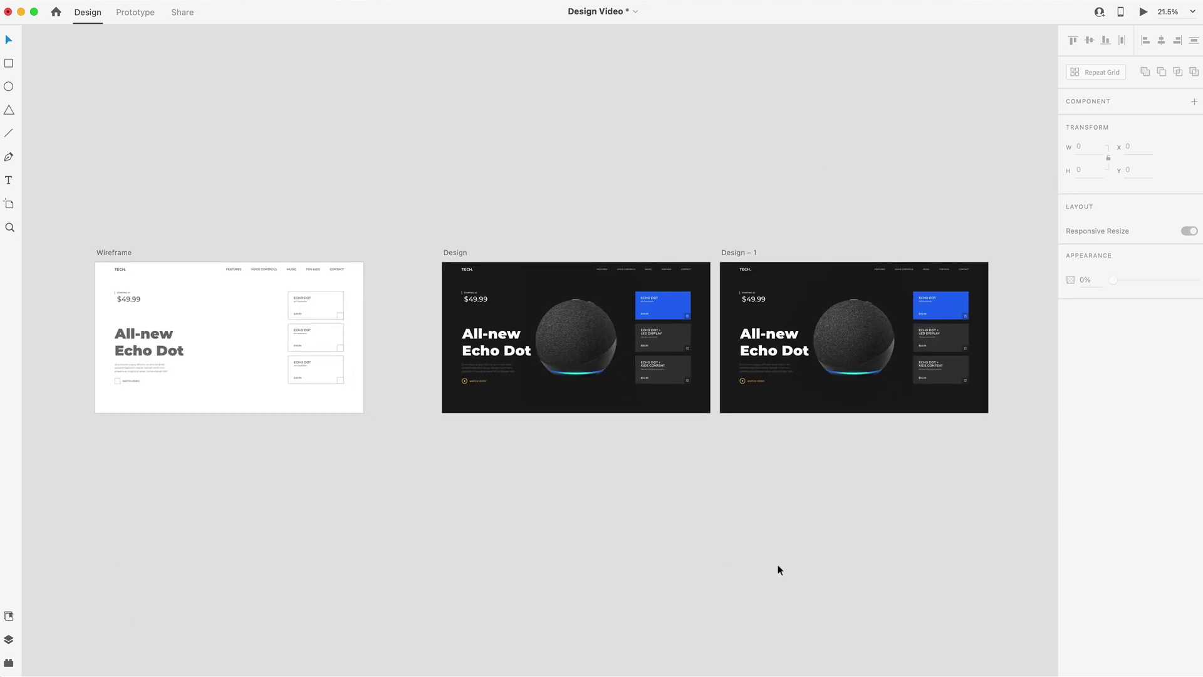
# Turn on the 12-column layout grid for the Web 1920 artboard and lower the grid colour's opacity to 6%
pyautogui.scroll(2, 778, 565)
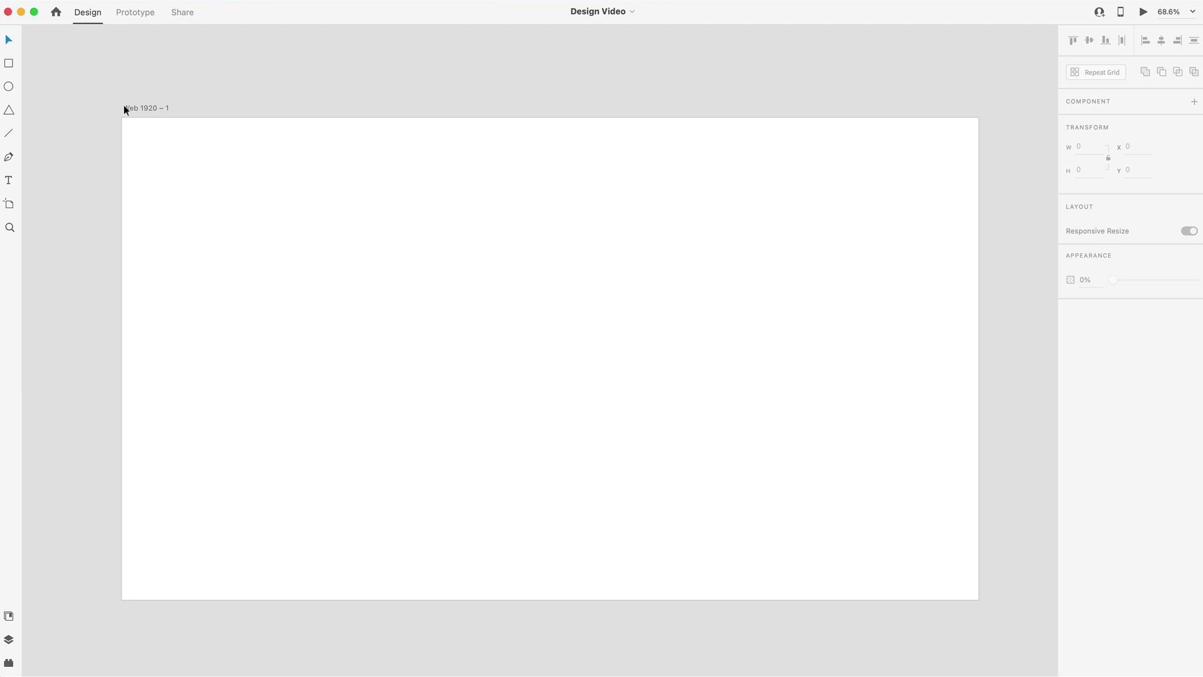
pyautogui.click(125, 108)
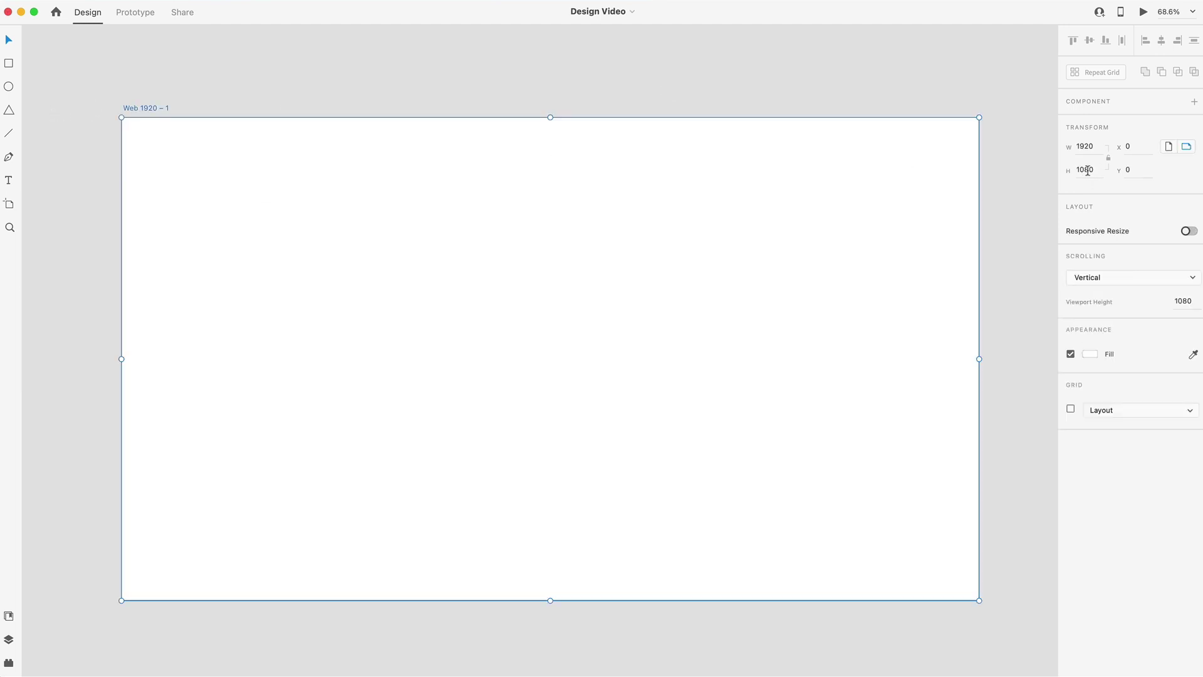
pyautogui.click(1070, 409)
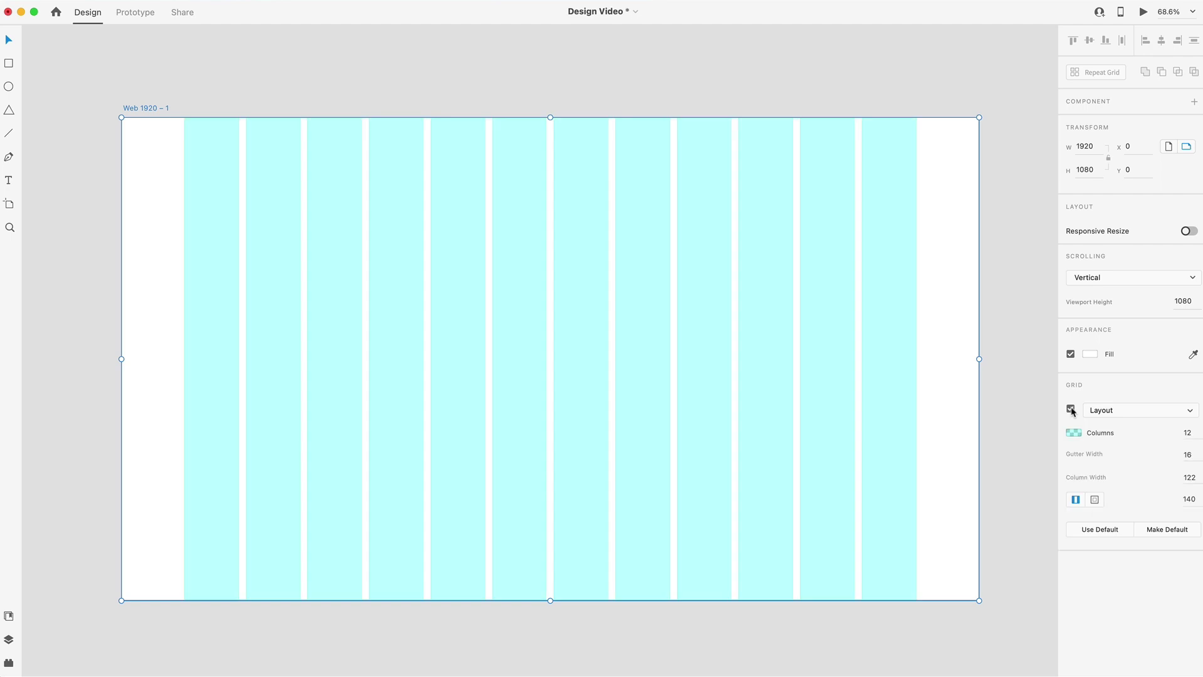
pyautogui.click(1073, 432)
pyautogui.moveTo(1046, 443); pyautogui.dragTo(1047, 458)
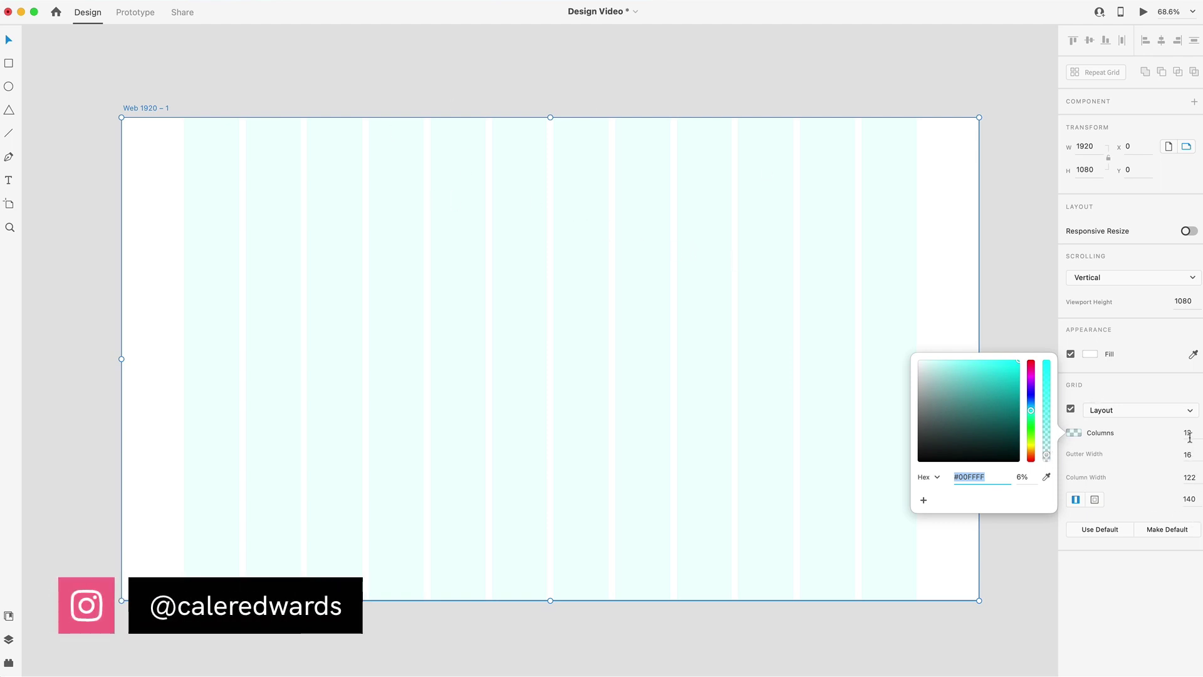
pyautogui.click(1001, 198)
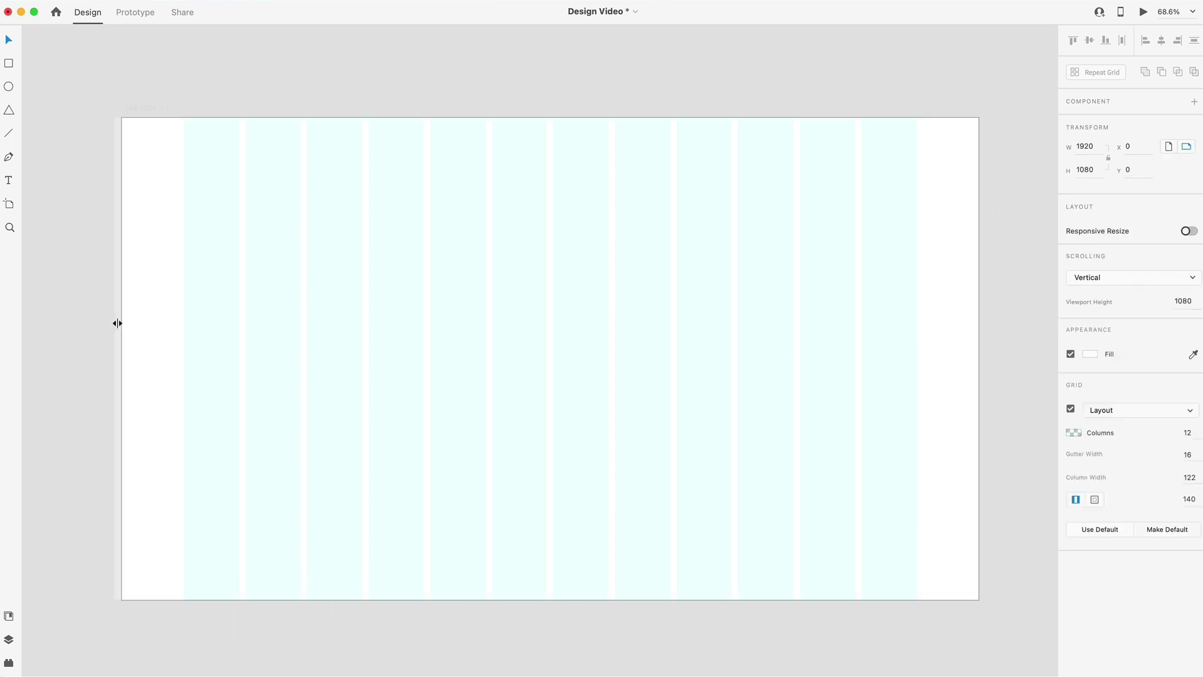
# Place vertical guides at x = 140 and on the outer edge of the last grid column
pyautogui.moveTo(117, 323); pyautogui.dragTo(183, 329)
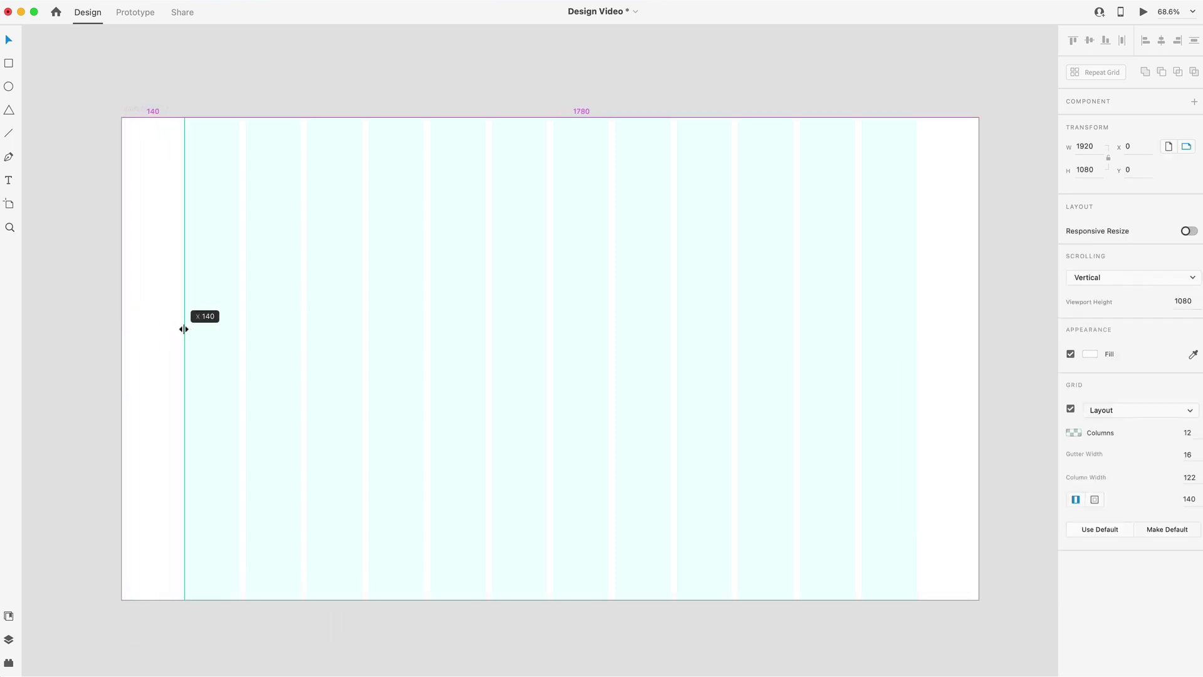
pyautogui.moveTo(979, 336); pyautogui.dragTo(916, 325)
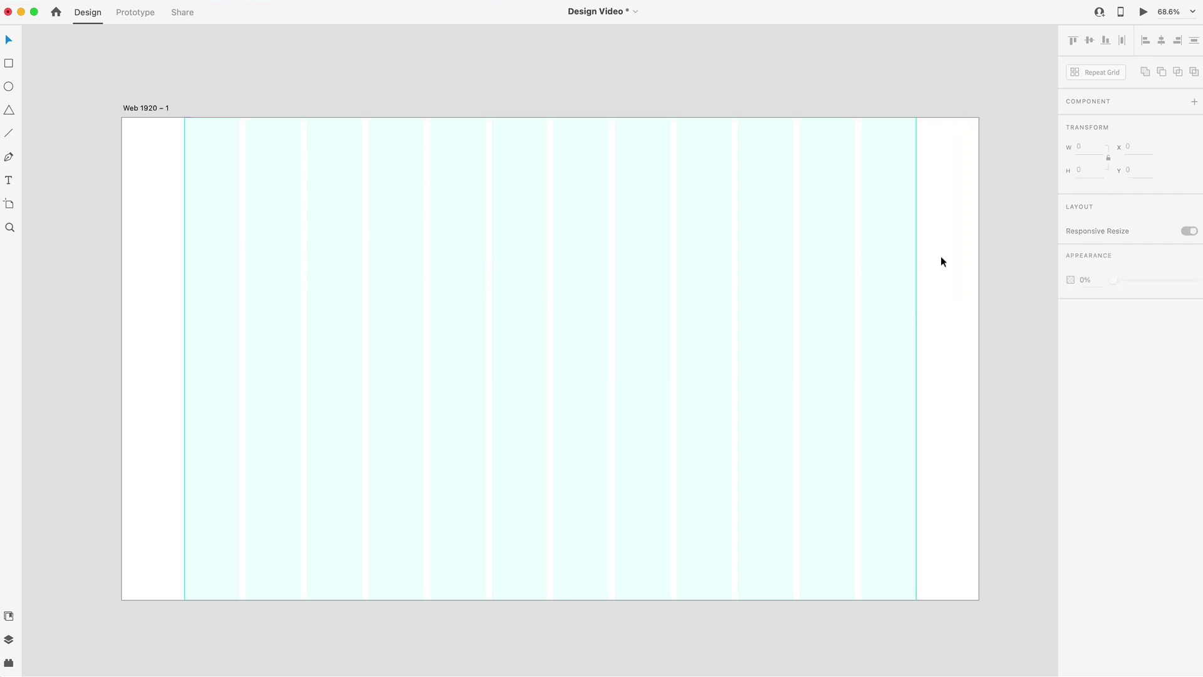
pyautogui.click(482, 148)
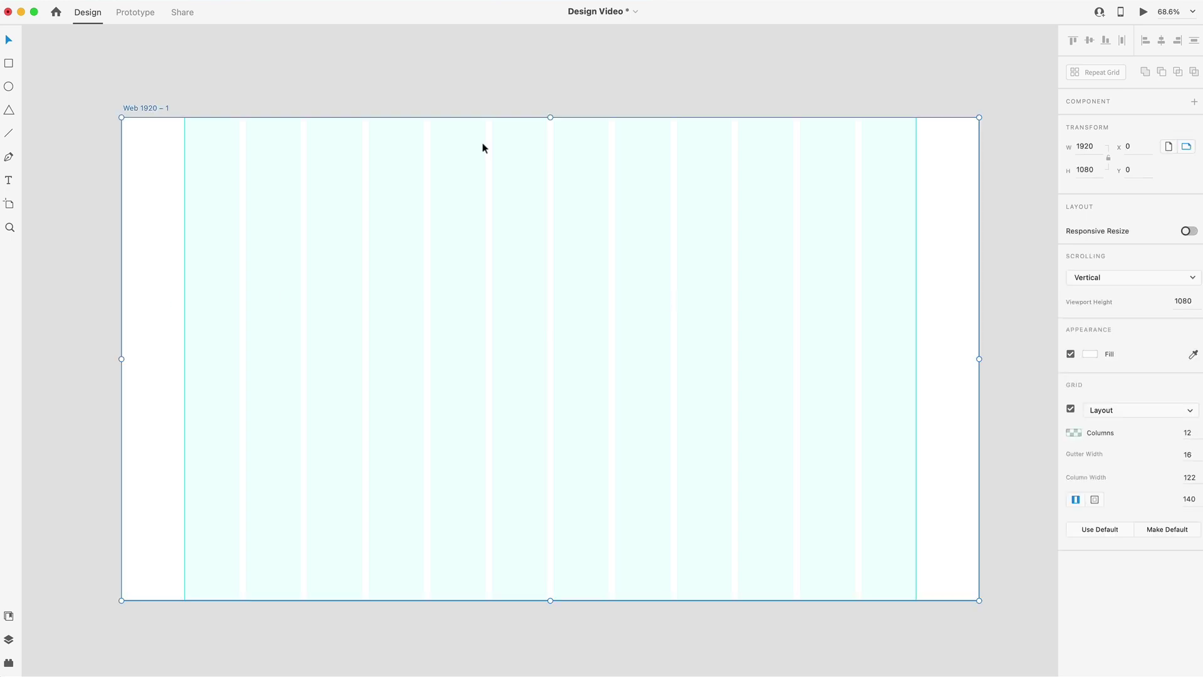
pyautogui.click(471, 75)
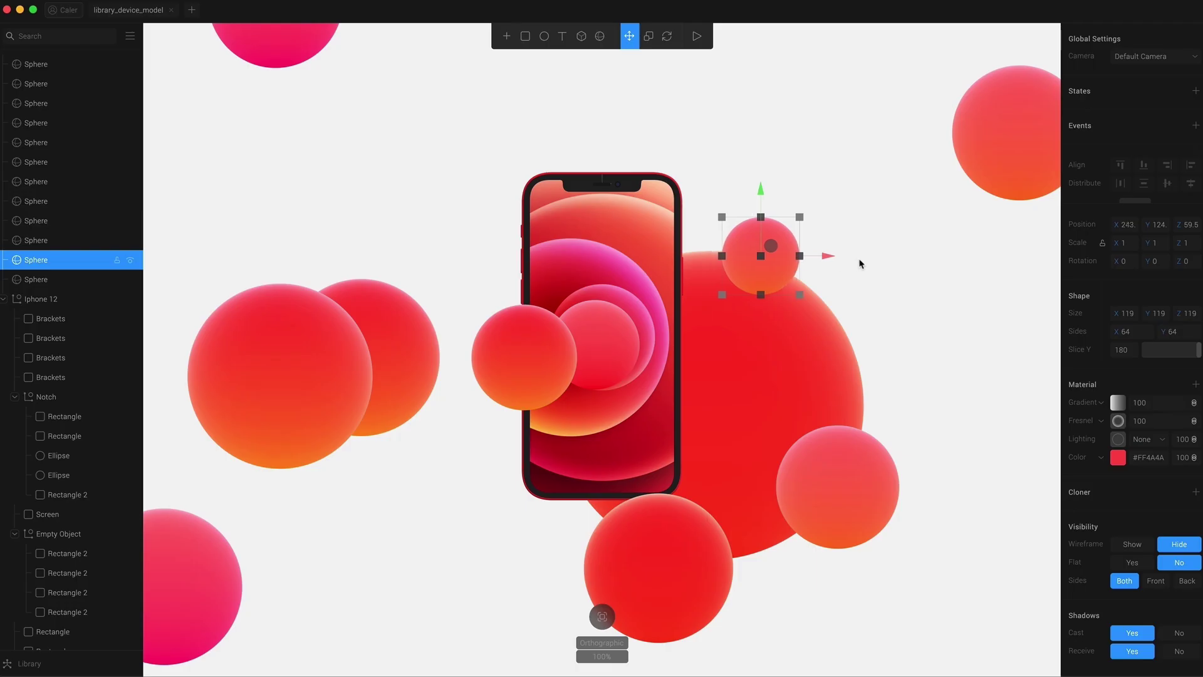
# Switch to Spline and play the iPhone scene with the floating red spheres to examine it in motion
pyautogui.moveTo(862, 261); pyautogui.dragTo(846, 282)
pyautogui.click(886, 258)
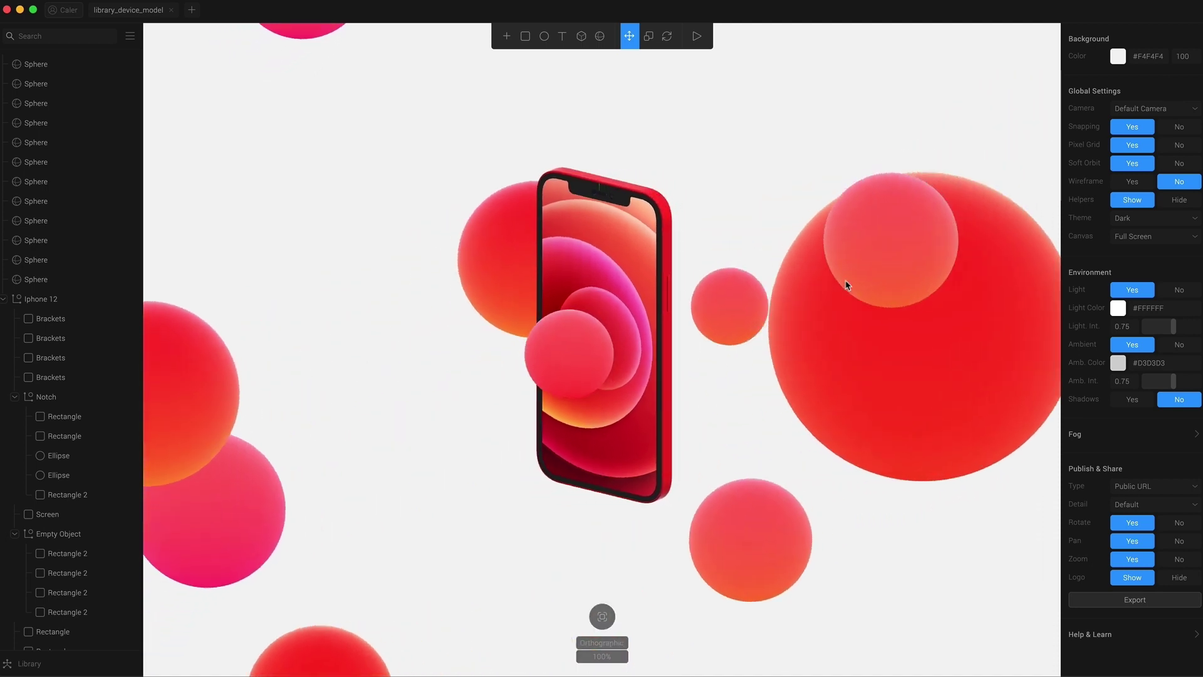
pyautogui.click(698, 37)
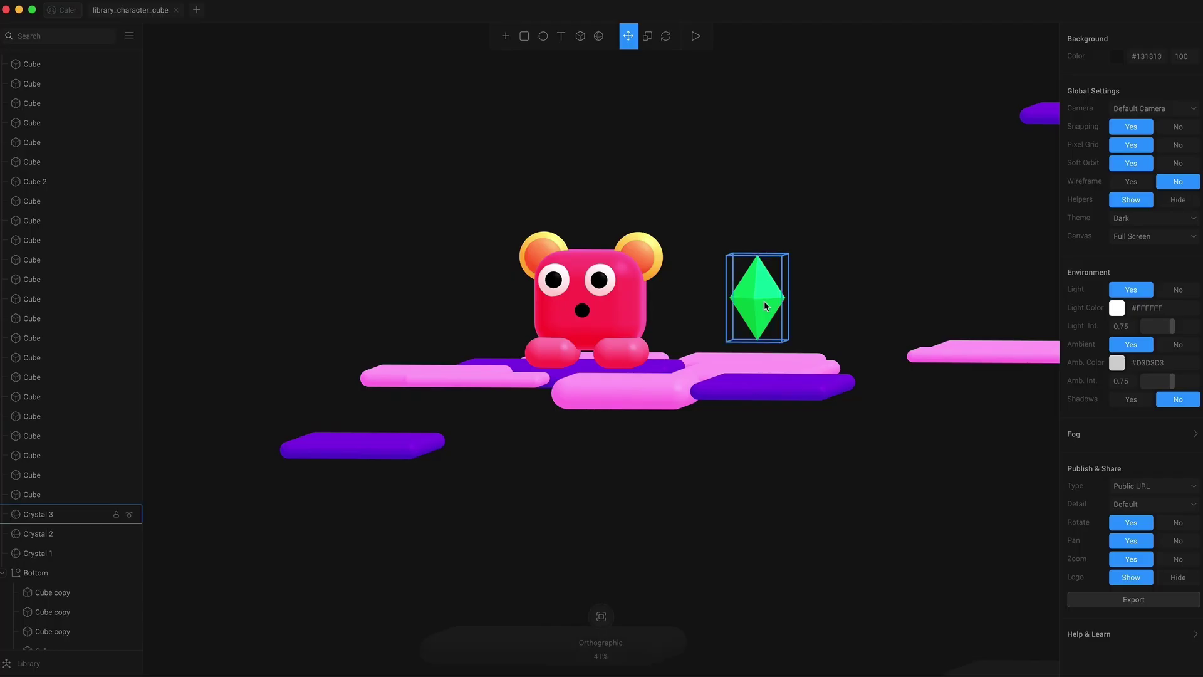
# Add a new state to the green Crystal 3 and a Mouse Hover event that triggers State 1
pyautogui.click(764, 301)
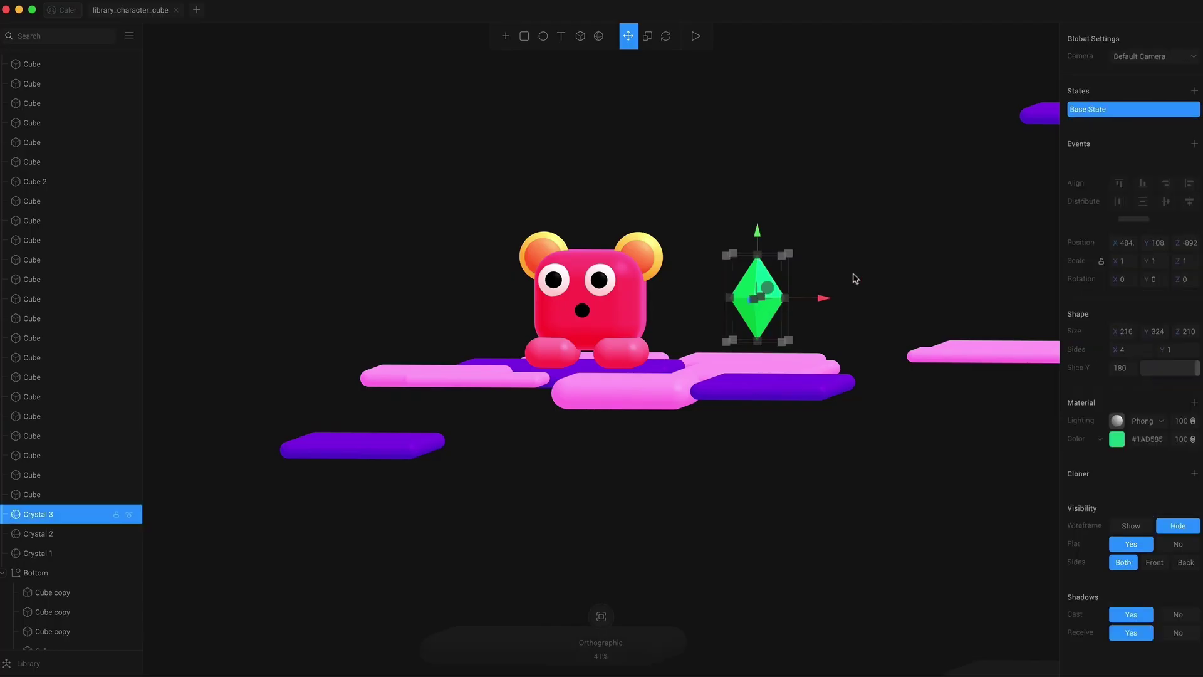
pyautogui.click(1194, 91)
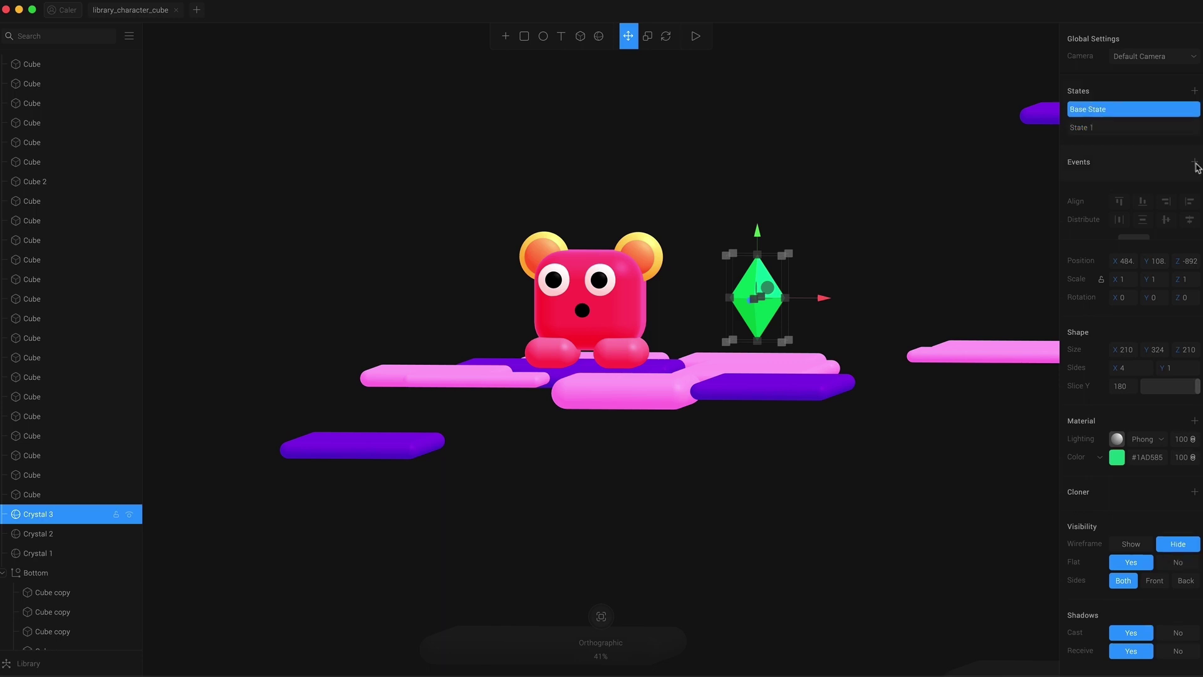
pyautogui.click(1194, 163)
pyautogui.click(1182, 181)
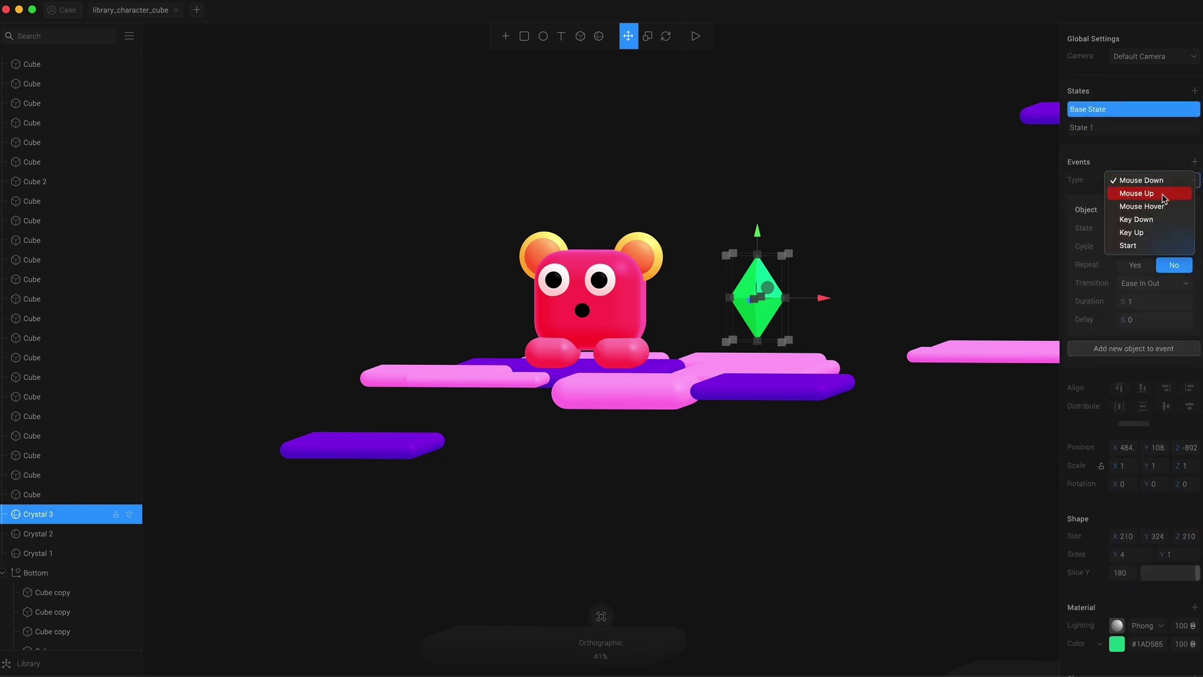
pyautogui.click(1127, 207)
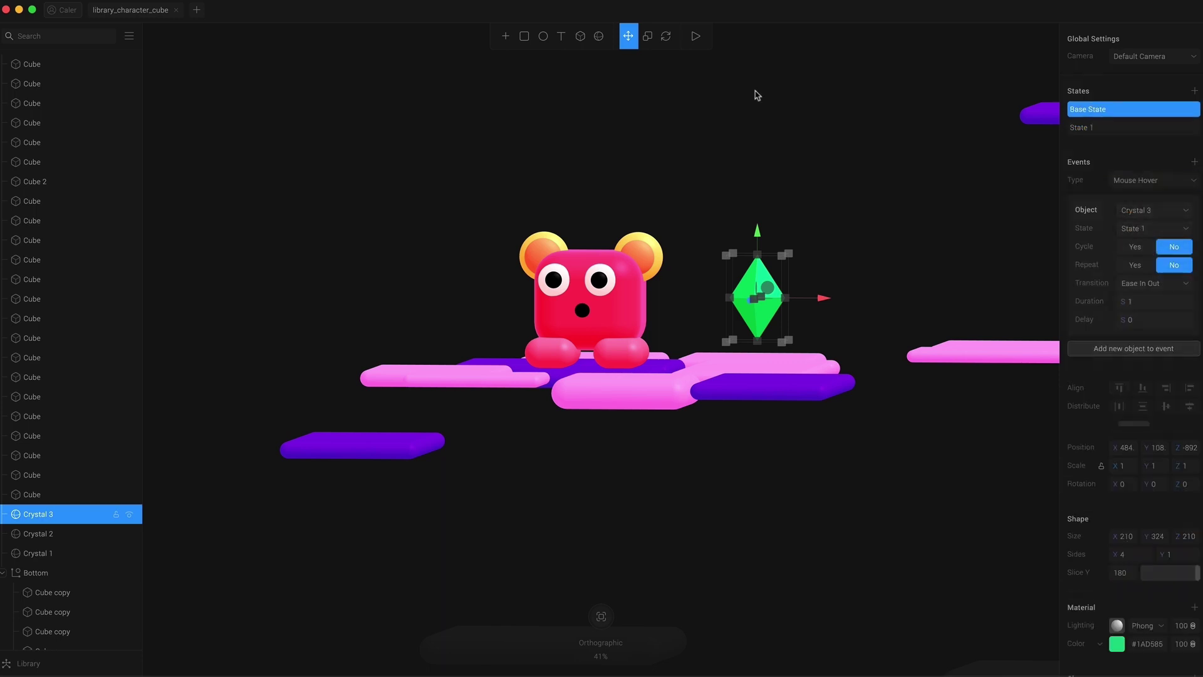
# Play the character scene to test the green crystal's hover animation, and exit the preview
pyautogui.click(700, 39)
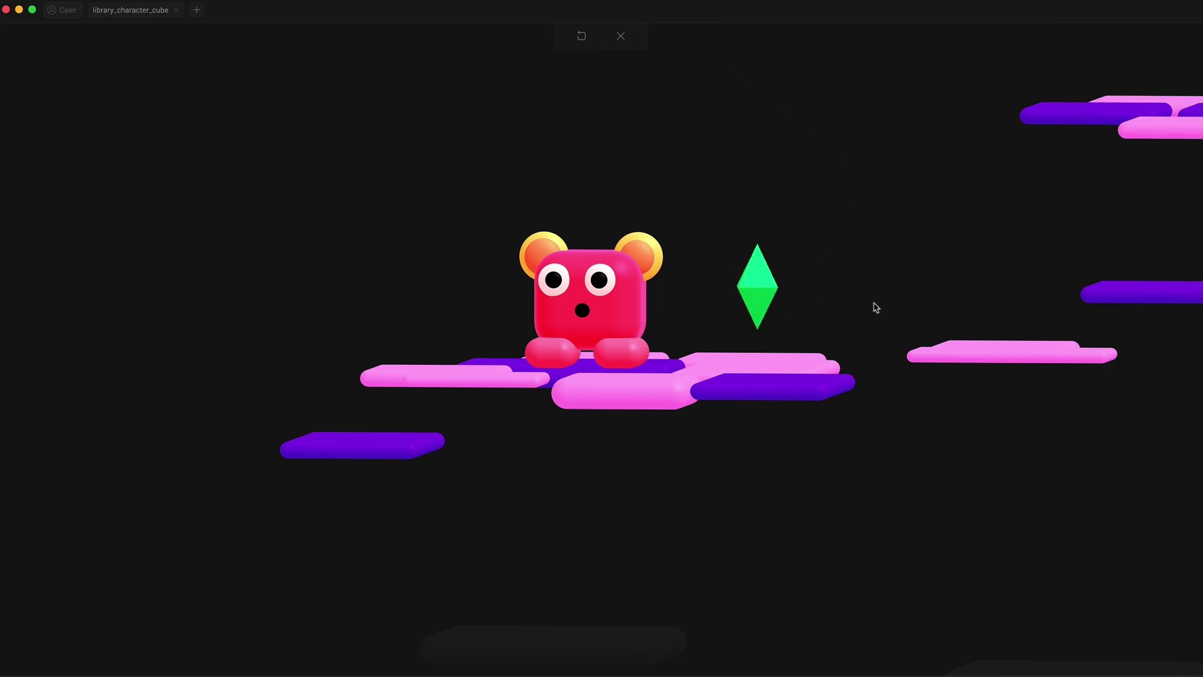
pyautogui.press('Escape')
pyautogui.click(1132, 600)
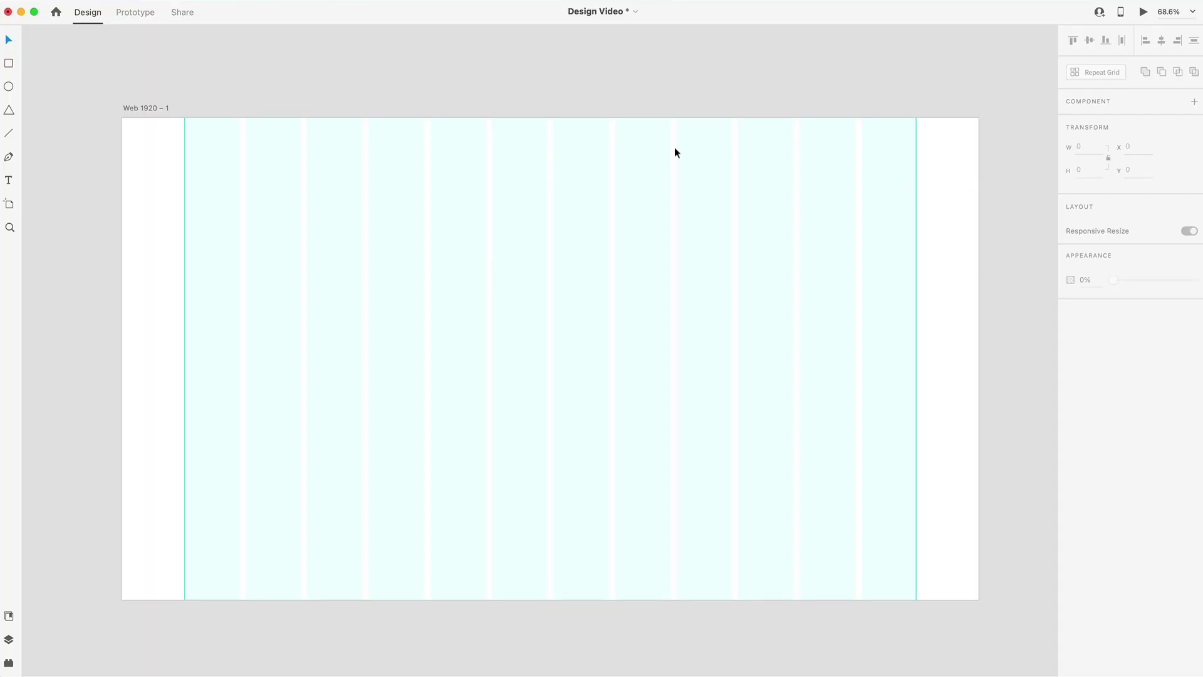
# Switch to Adobe XD and add the text "Nav Link" near the top of the Web 1920 artboard
pyautogui.click(5, 180)
pyautogui.click(676, 146)
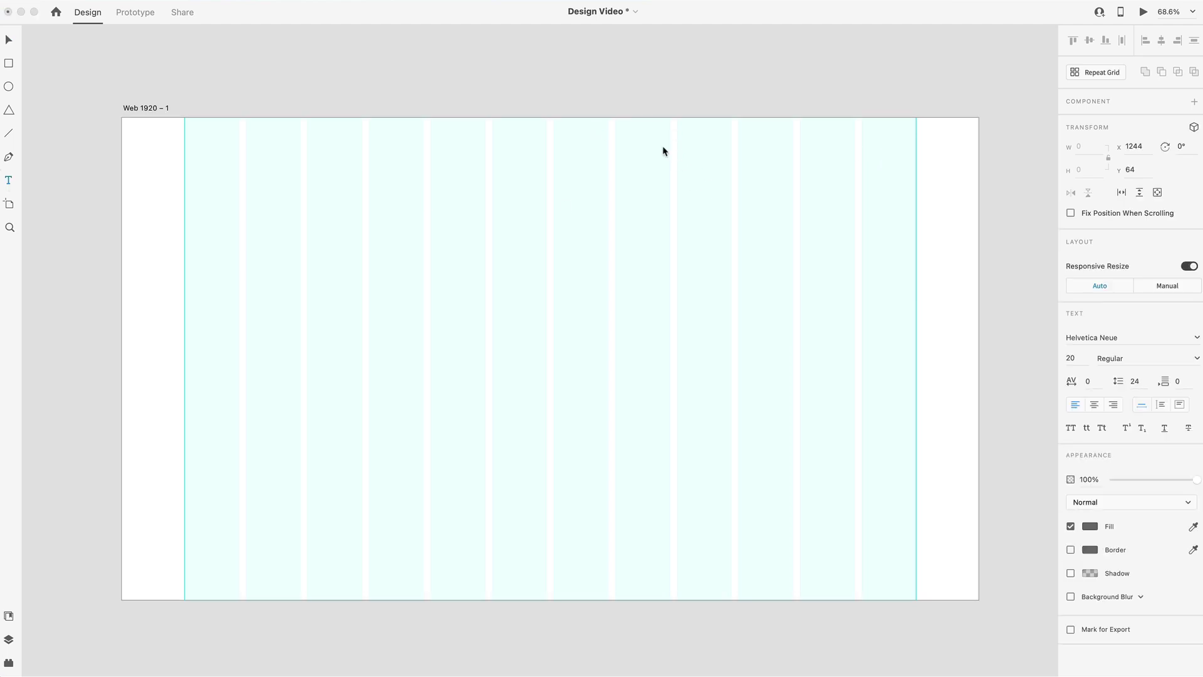
pyautogui.write('Nav Link')
pyautogui.press('Escape')
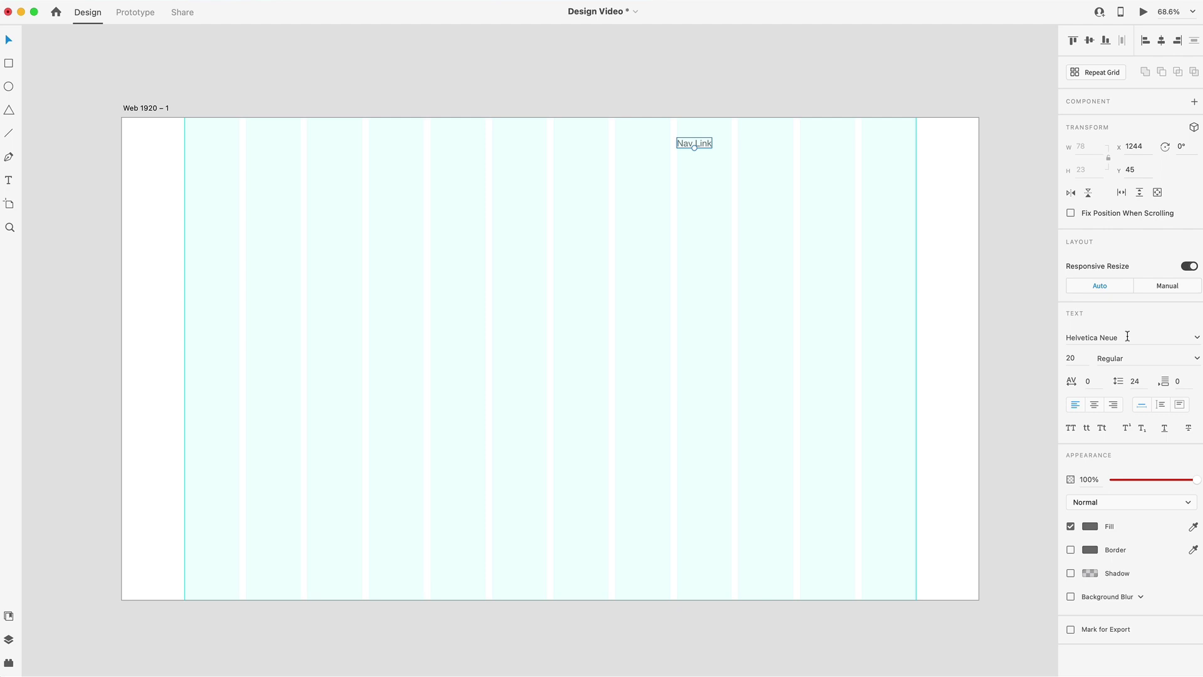
# Set the Nav Link text's font to Montserrat
pyautogui.moveTo(1126, 337); pyautogui.dragTo(1073, 337)
pyautogui.press('BackSpace')
pyautogui.press('BackSpace')
pyautogui.write('Montserrat')
pyautogui.click(1125, 337)
pyautogui.click(1132, 338)
# Format the Nav Link text as SemiBold, uppercase and right-aligned
pyautogui.click(1197, 359)
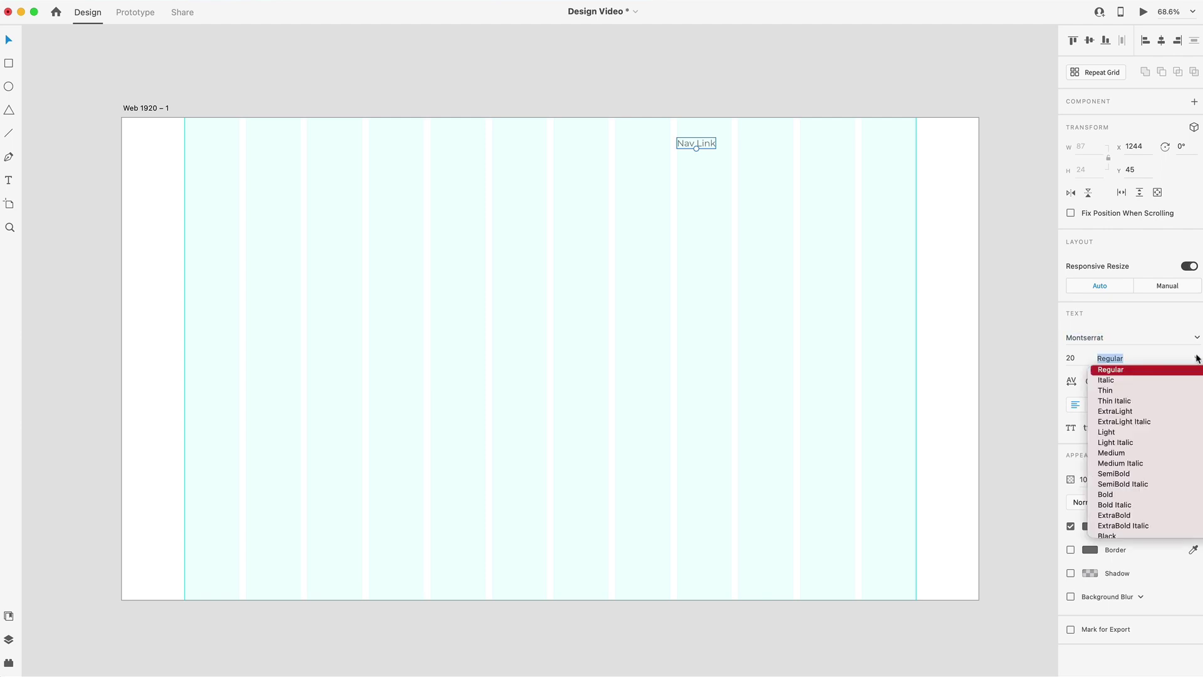
pyautogui.click(1112, 473)
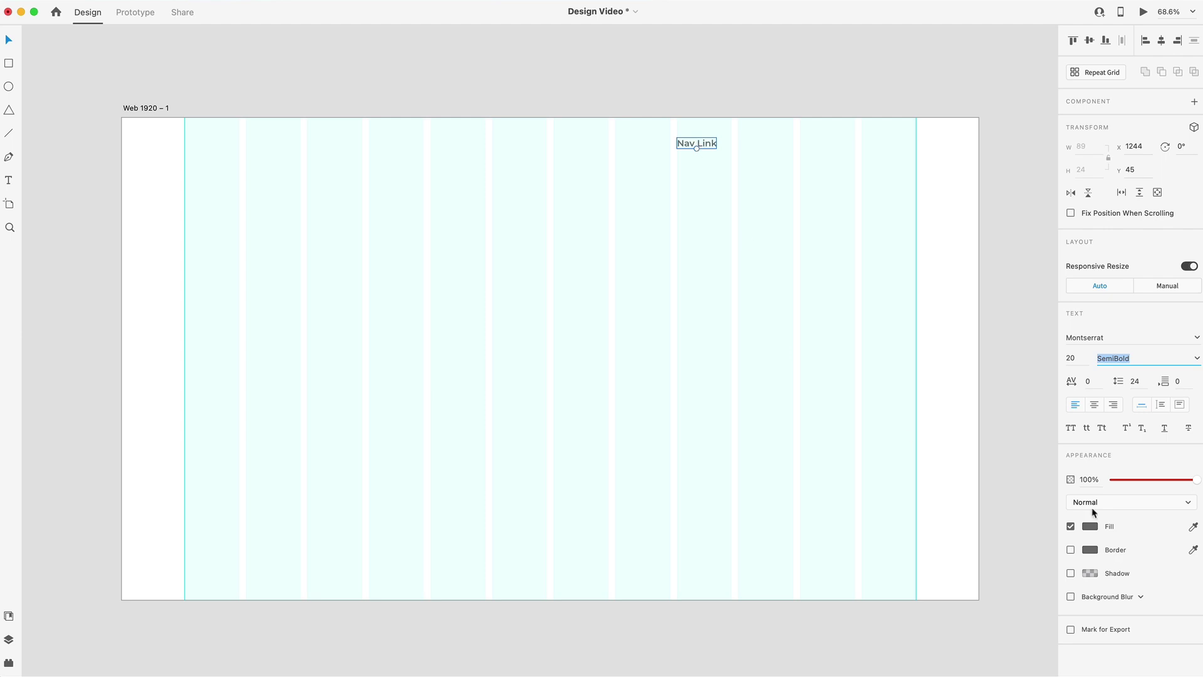
pyautogui.click(1070, 428)
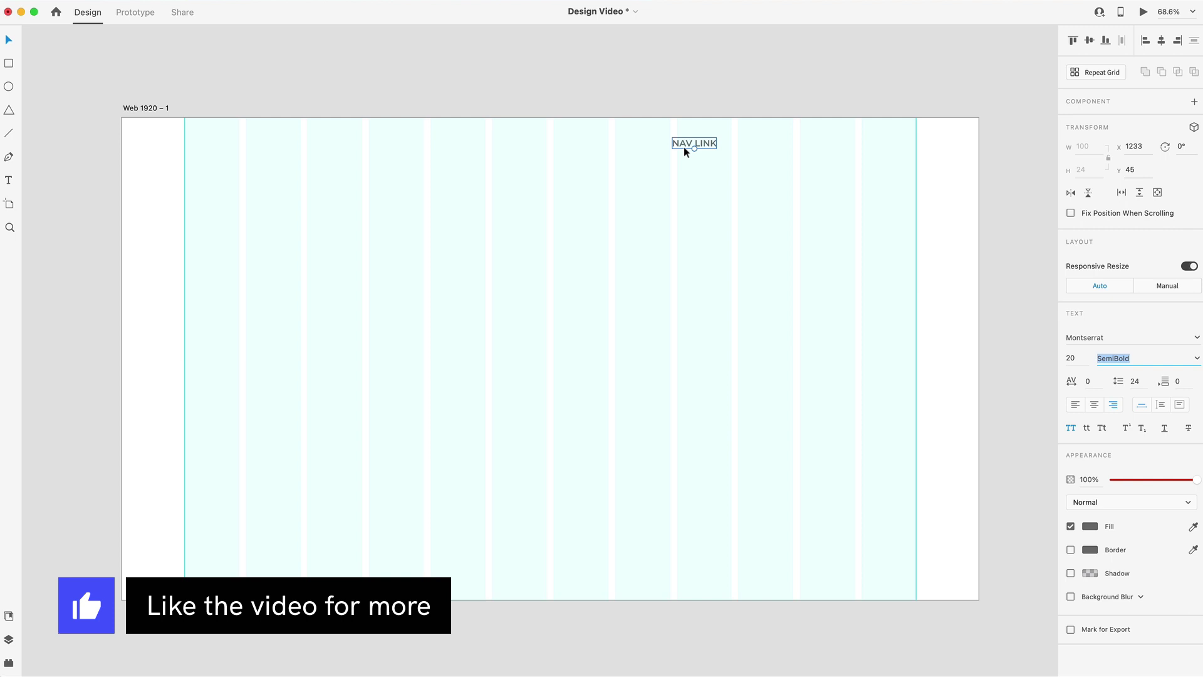
# Move the nav link flush against the right-hand guide, 40 px below the artboard's top edge
pyautogui.moveTo(684, 144); pyautogui.dragTo(889, 146)
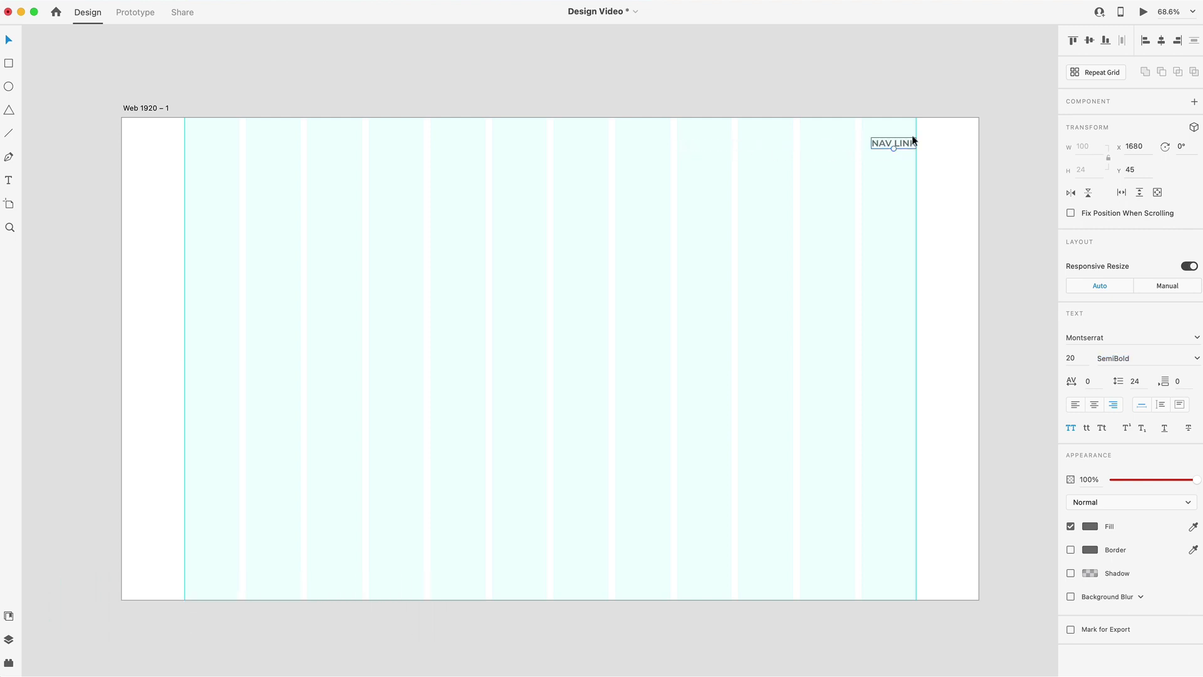
pyautogui.press('alt')
pyautogui.press('Up')
pyautogui.press('Up')
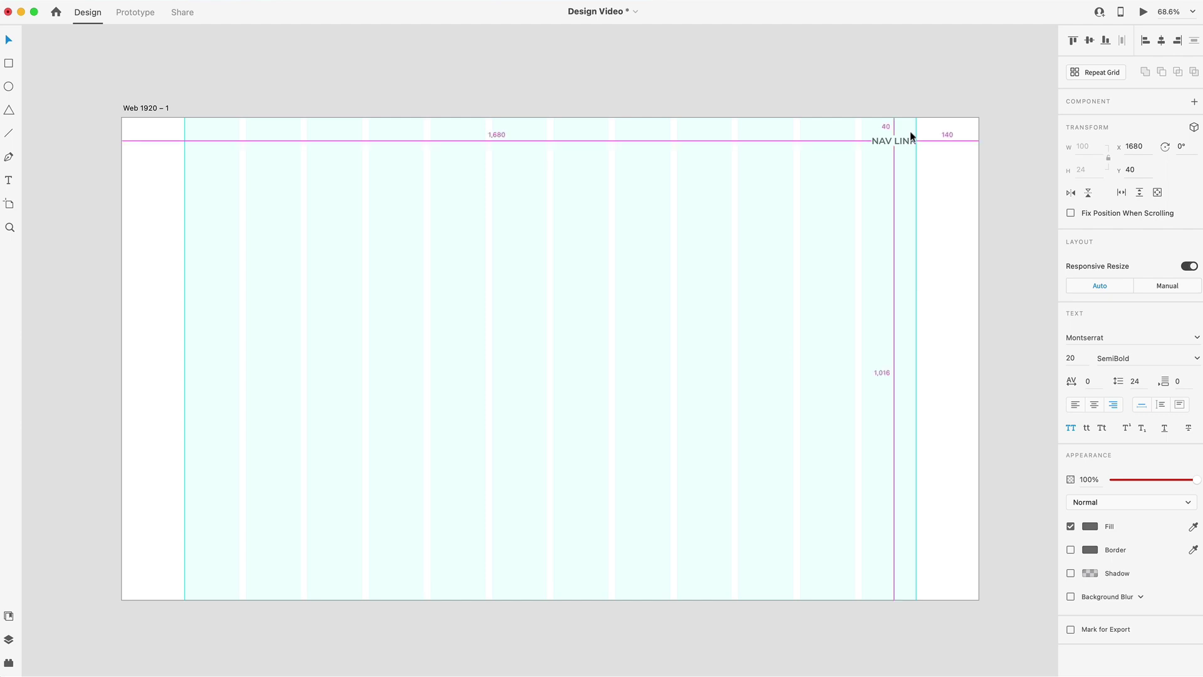
# Duplicate the nav link leftward into a row of five with 70 px gaps and group all five
pyautogui.scroll(5, 909, 141)
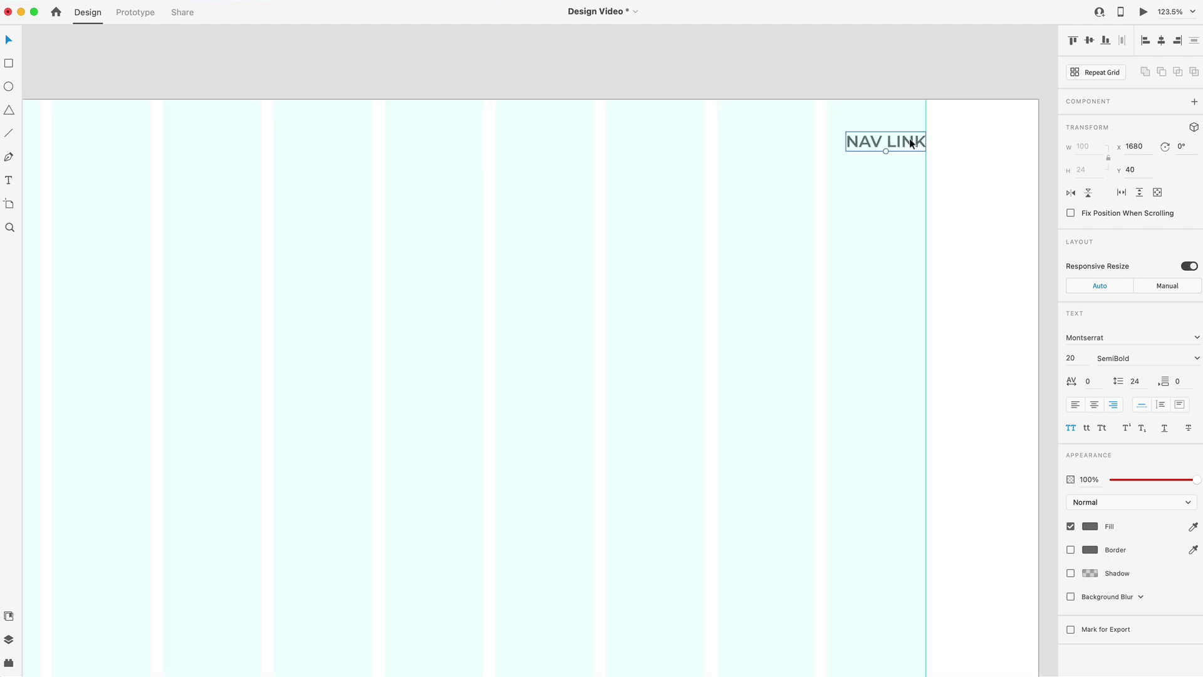
pyautogui.moveTo(910, 142); pyautogui.dragTo(352, 141)
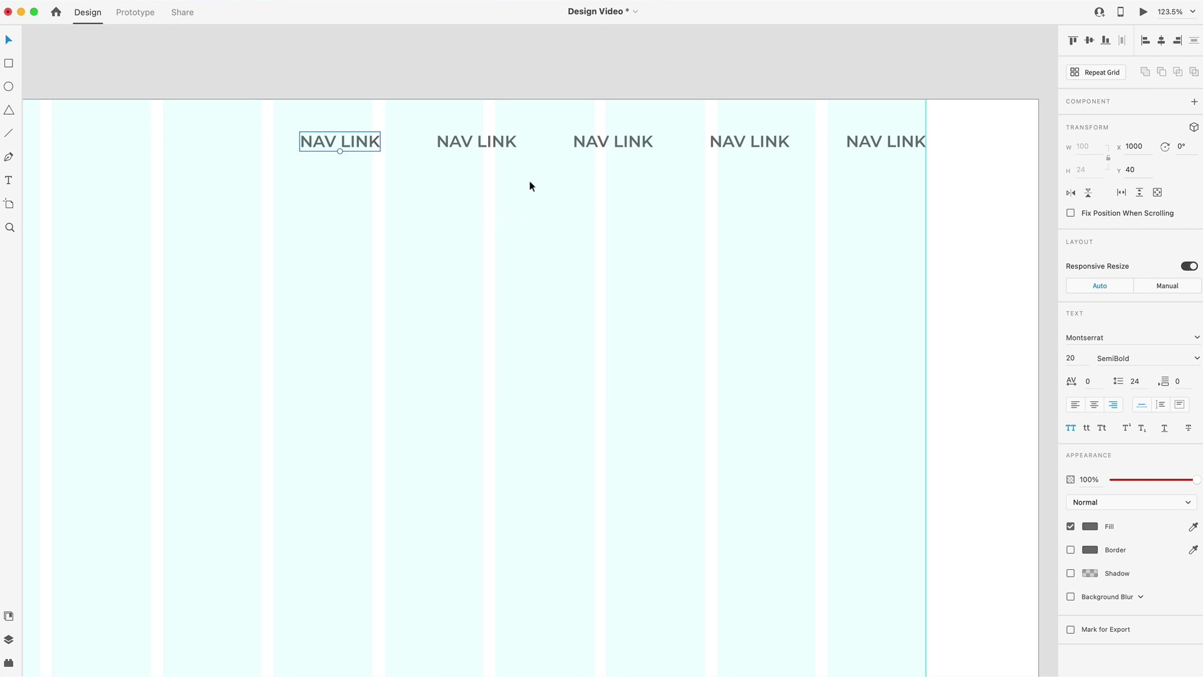
pyautogui.moveTo(265, 115); pyautogui.dragTo(884, 195)
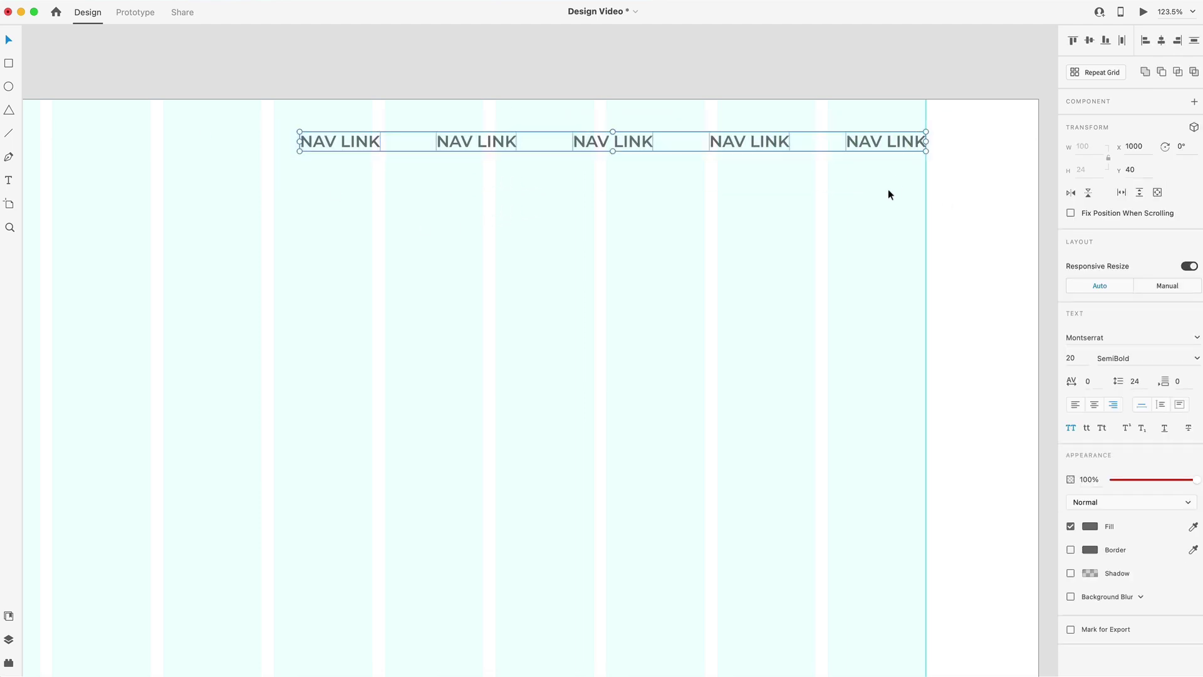
pyautogui.press('super+g')
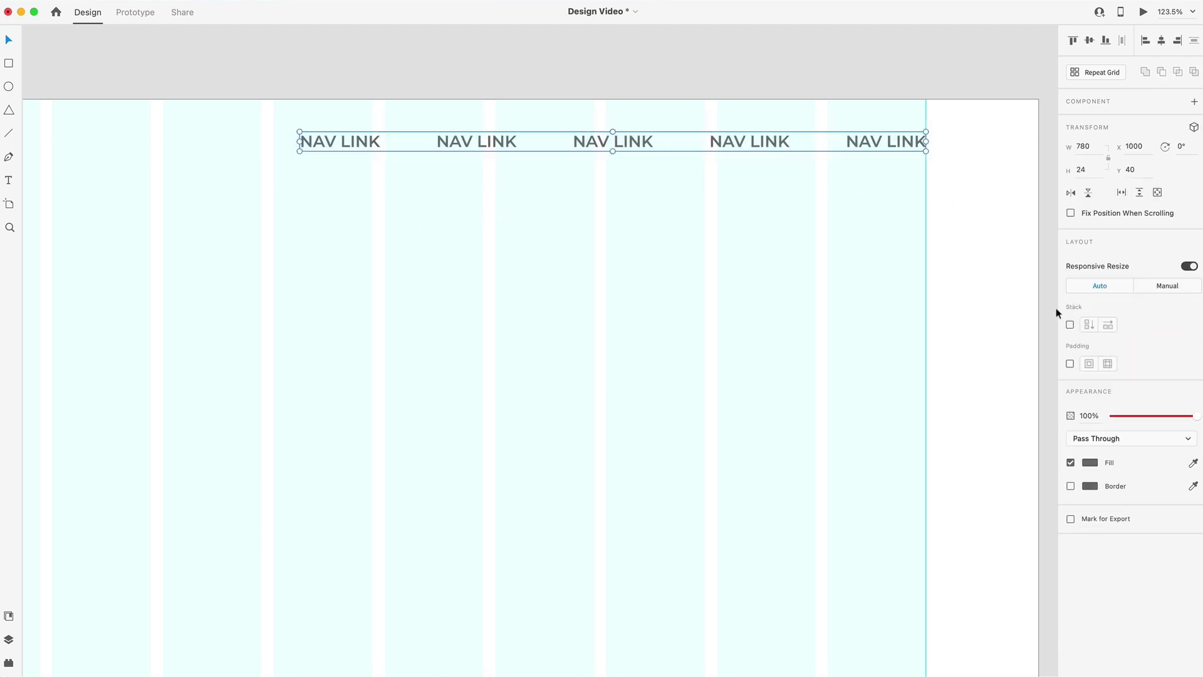
# Make the group a horizontal stack and relabel its links FEATURES, VOICE CONTROLS, MUSIC, FOR KIDS and CONTACT
pyautogui.click(1069, 324)
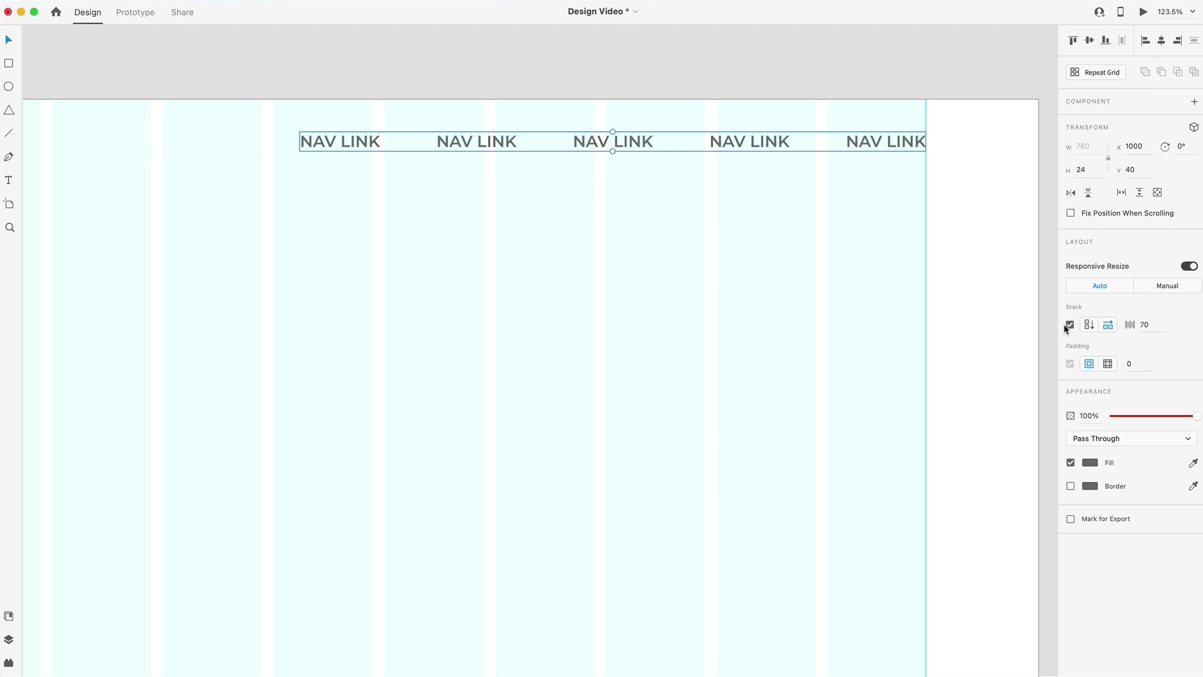
pyautogui.click(1138, 325)
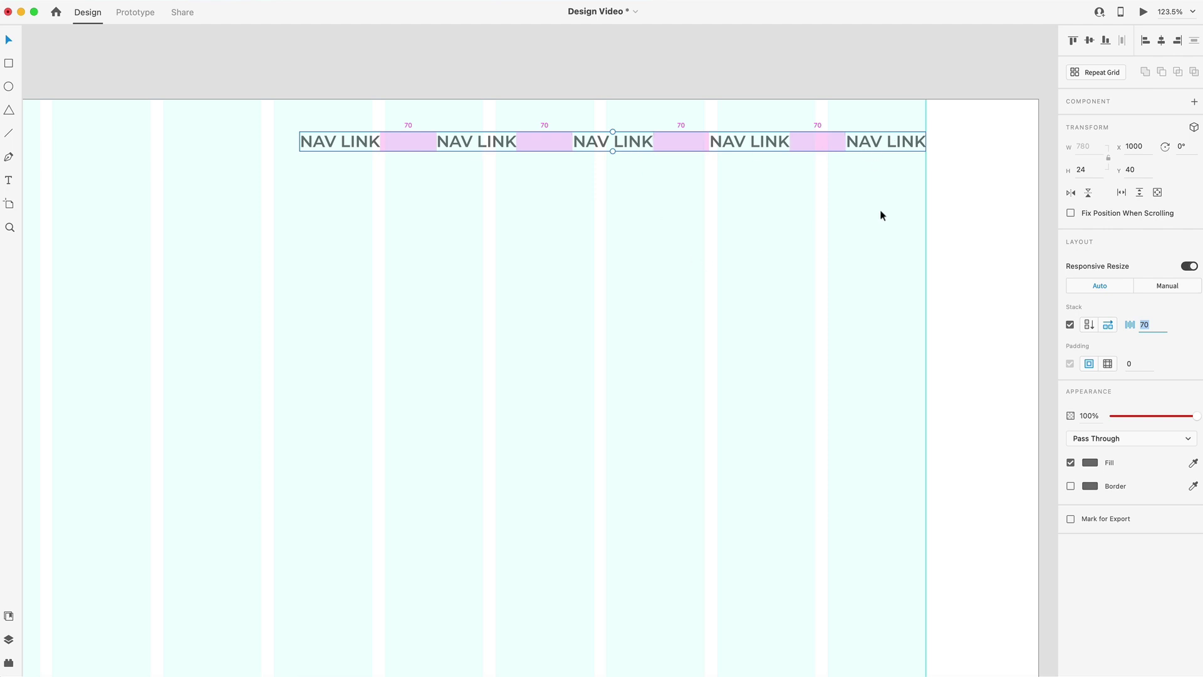
pyautogui.doubleClick(862, 144)
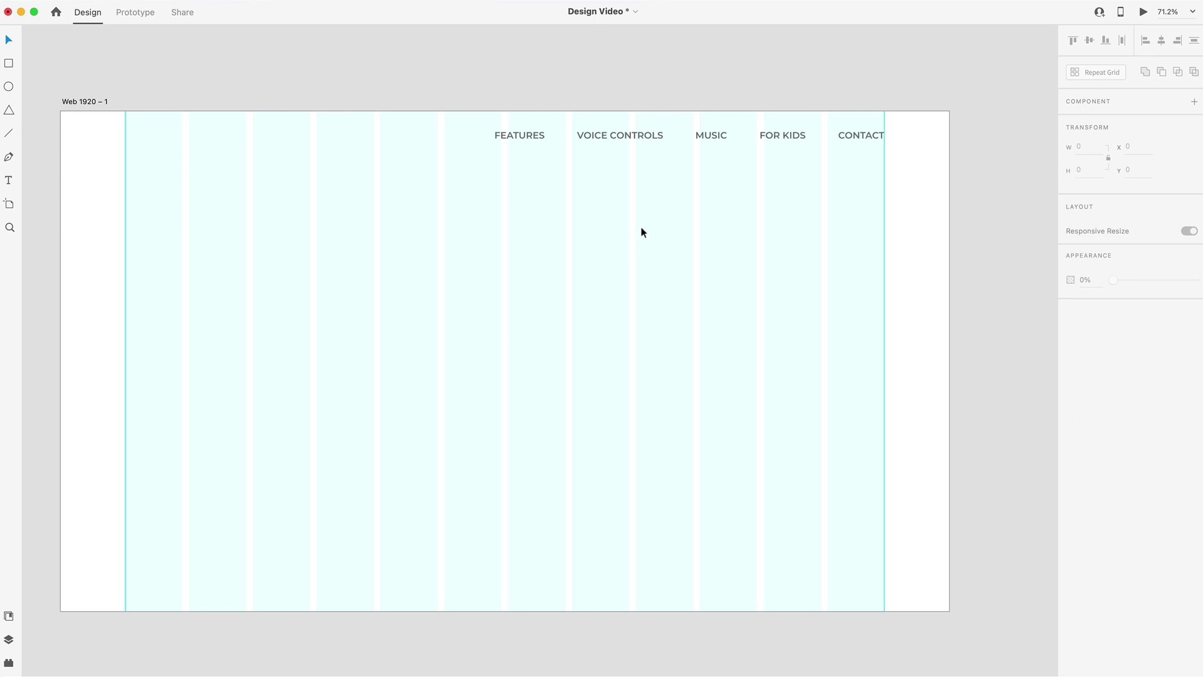
# Add the logo text "Tech." at the artboard's top left, beside the left guide
pyautogui.hscroll(-5, 260, 153)
pyautogui.scroll(1, 260, 154)
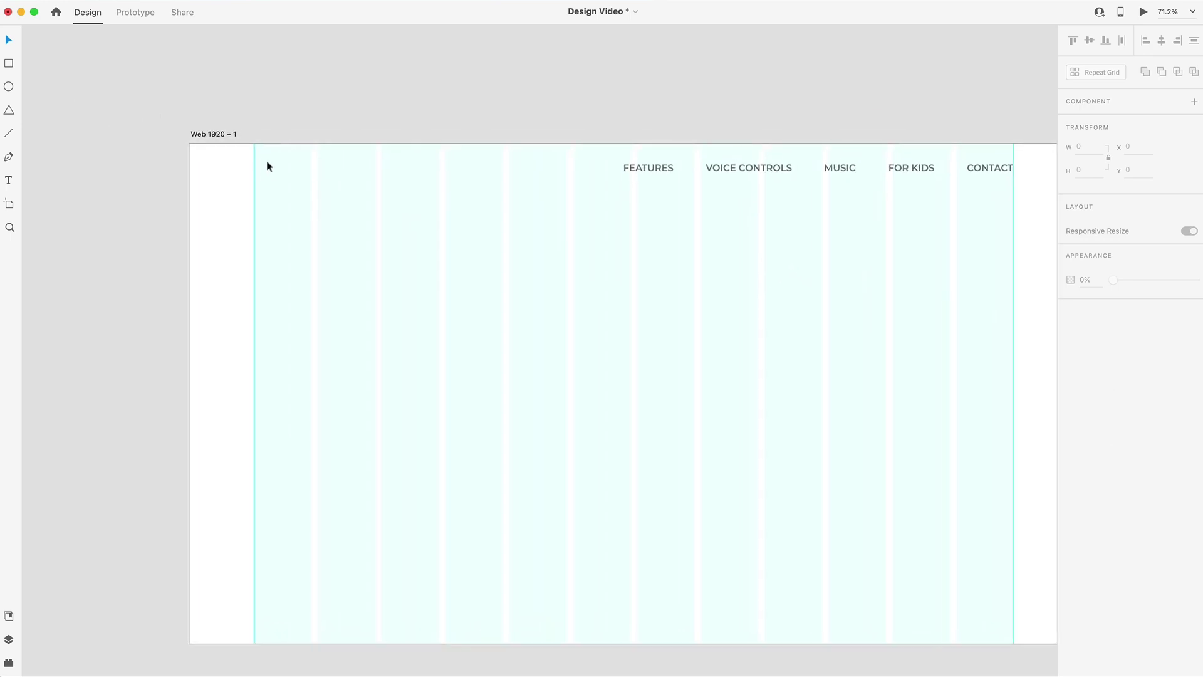
pyautogui.scroll(5, 267, 166)
pyautogui.press('t')
pyautogui.click(284, 194)
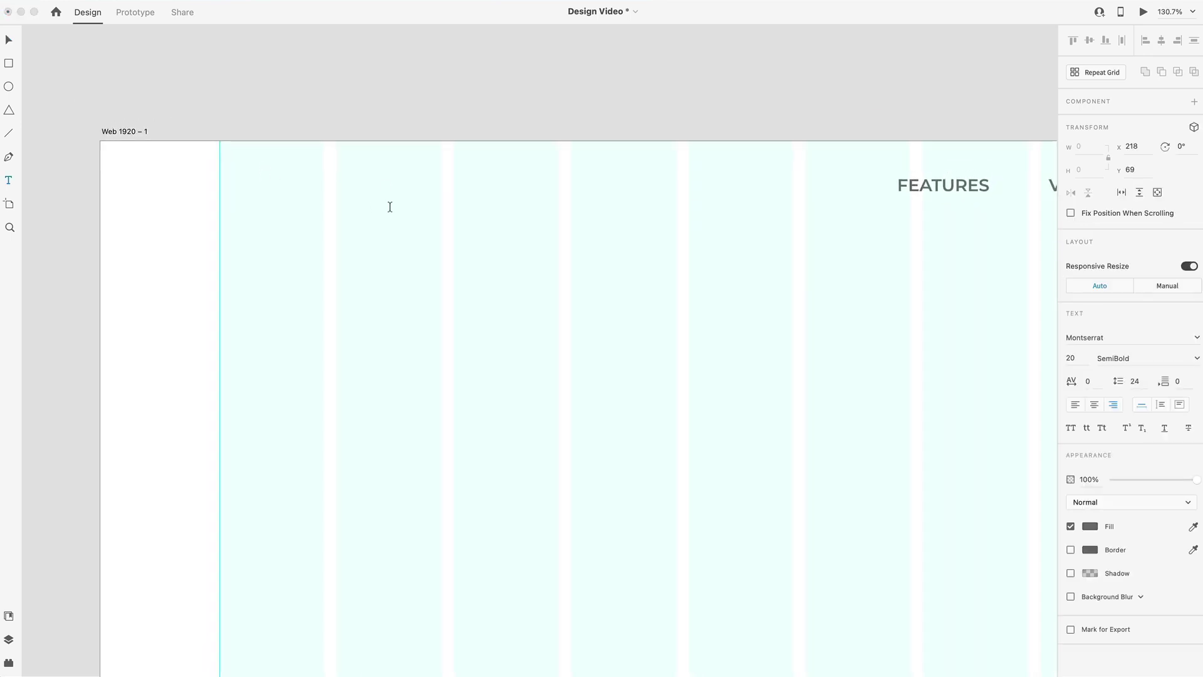
pyautogui.write('Tech.')
pyautogui.click(9, 41)
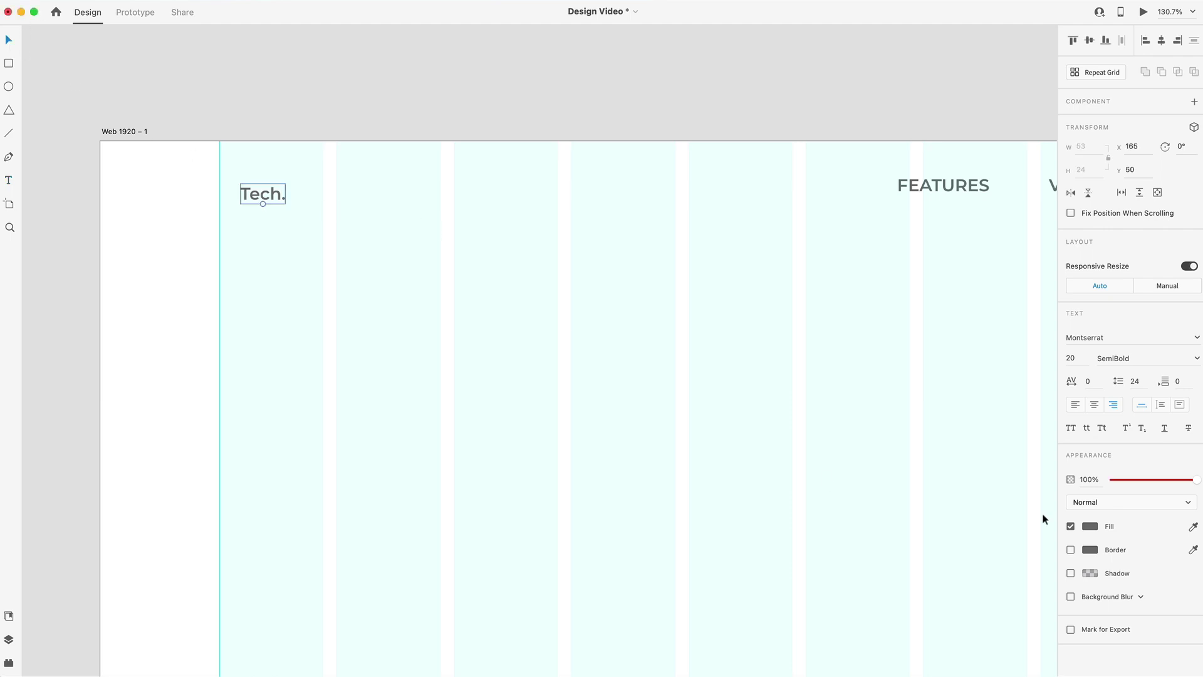
# Format the "Tech." logo text as 26 pt Bold with left alignment
pyautogui.click(1089, 358)
pyautogui.write('26')
pyautogui.press('Return')
pyautogui.click(1186, 354)
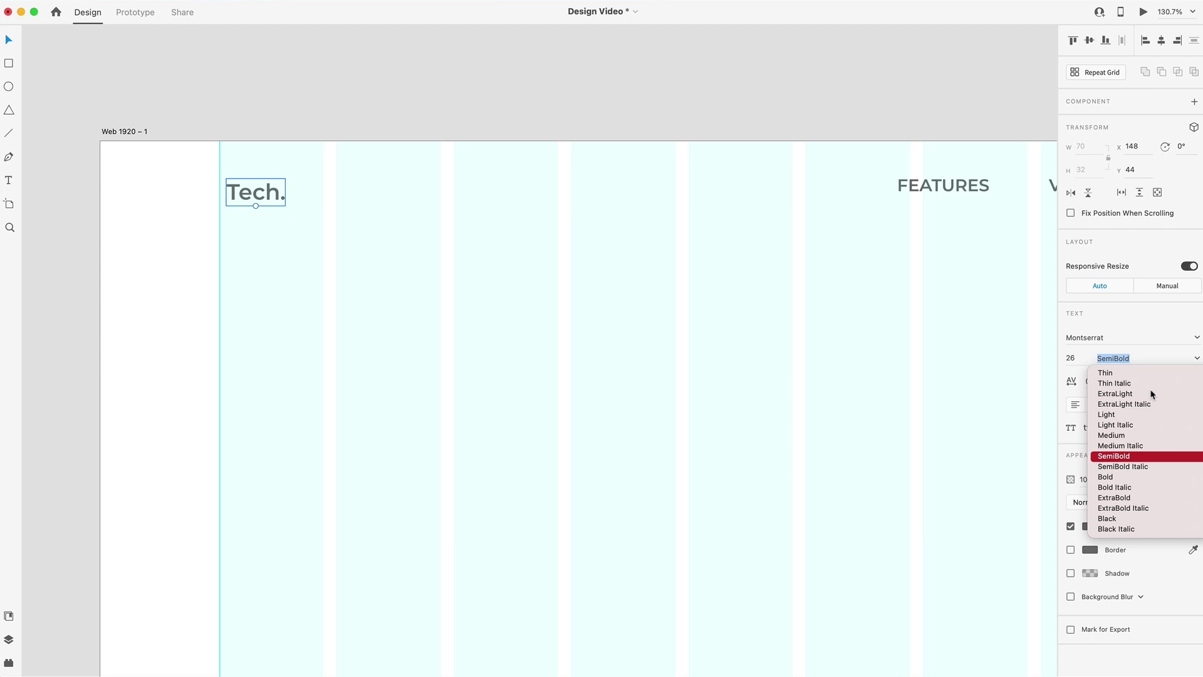
pyautogui.click(1115, 483)
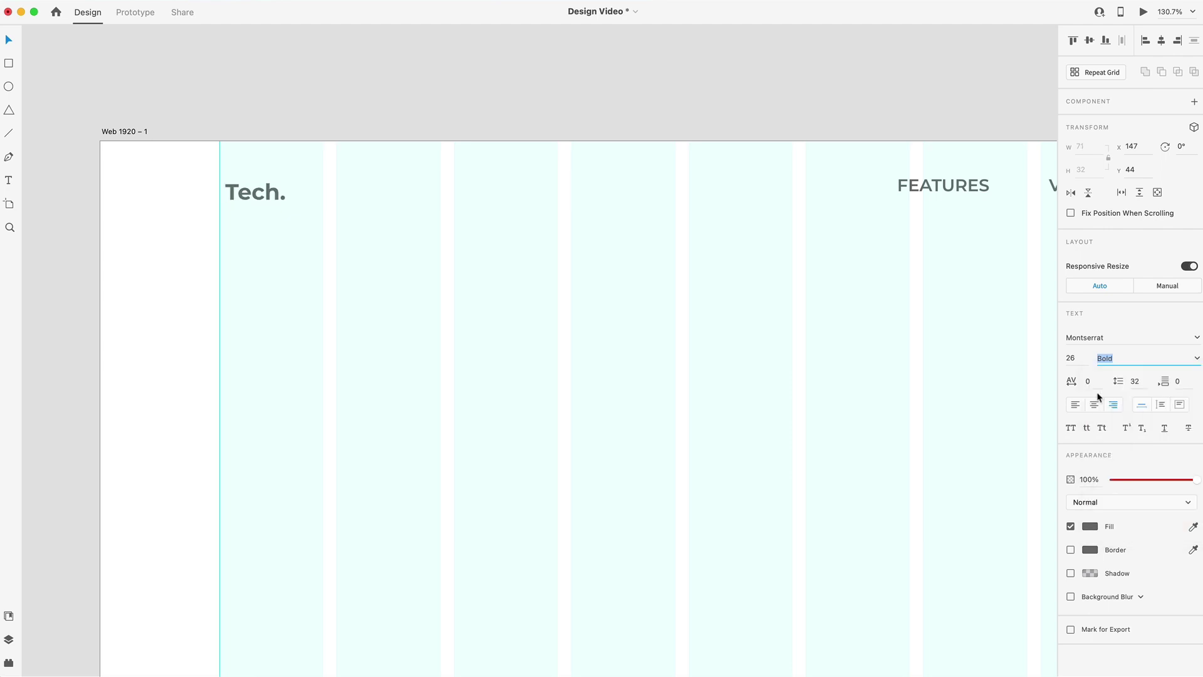
# Set the logo text to all caps and align it with the left guide, level with the nav links
pyautogui.click(1070, 428)
pyautogui.moveTo(242, 193); pyautogui.dragTo(243, 184)
pyautogui.scroll(-10, 243, 184)
pyautogui.hscroll(2, 244, 185)
pyautogui.moveTo(561, 197); pyautogui.dragTo(74, 167)
pyautogui.scroll(6, 289, 237)
pyautogui.click(298, 242)
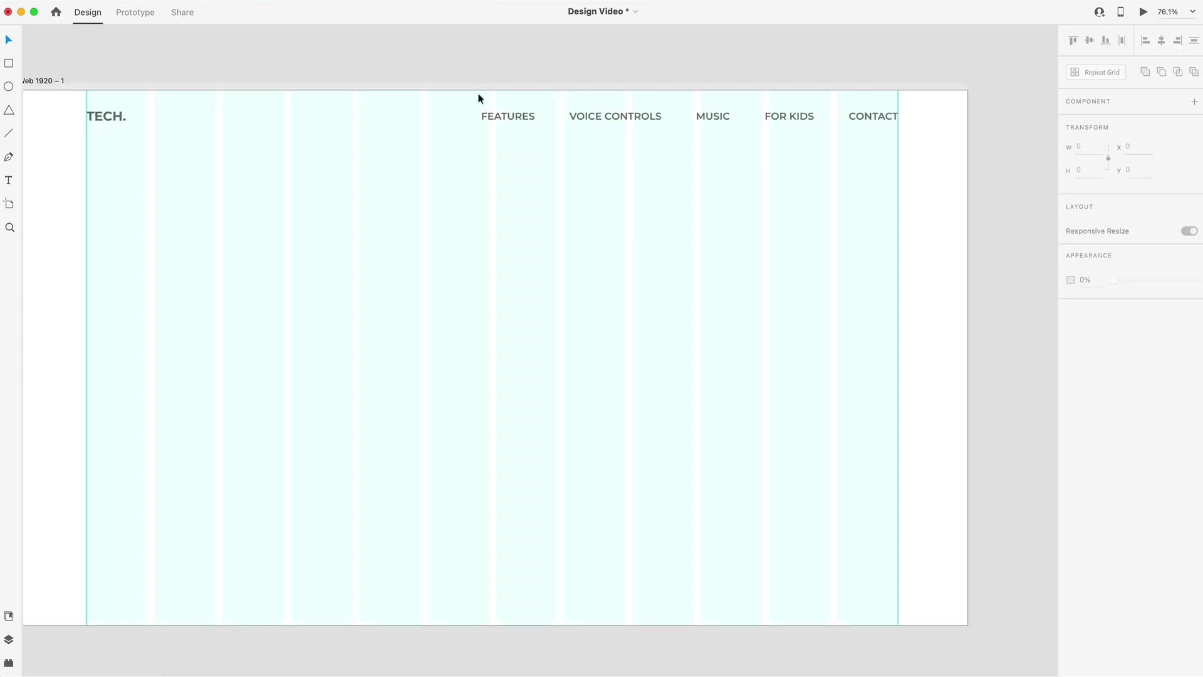
# Duplicate the "TECH." text below the logo and format the copy as 14 pt SemiBold
pyautogui.hscroll(-3, 536, 179)
pyautogui.hscroll(3, 553, 188)
pyautogui.scroll(-1, 553, 188)
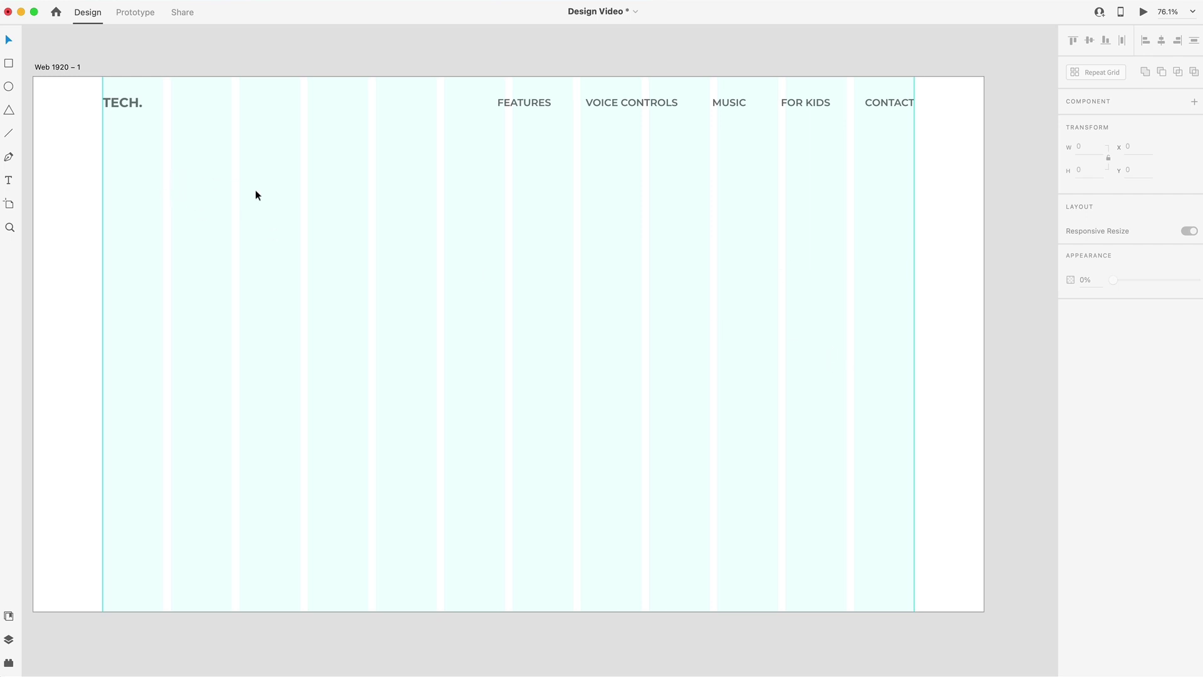
pyautogui.scroll(5, 255, 193)
pyautogui.keyDown('alt'); pyautogui.moveTo(220, 58); pyautogui.dragTo(265, 267); pyautogui.keyUp('alt')
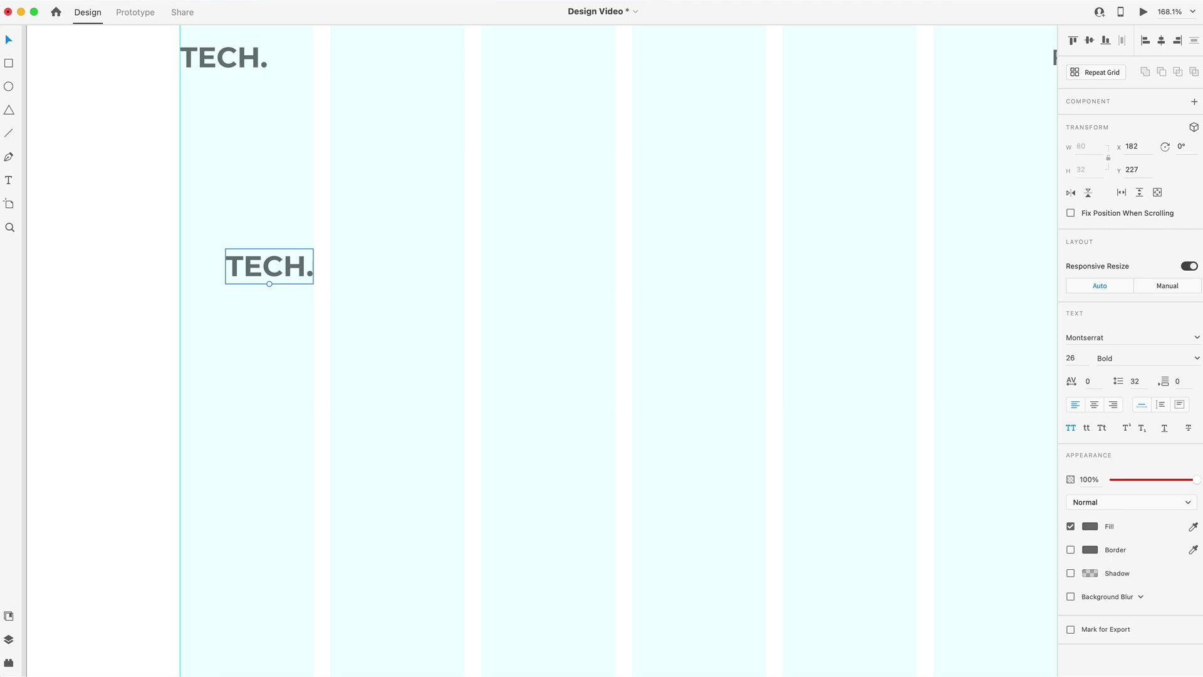
pyautogui.click(1075, 358)
pyautogui.write('14')
pyautogui.press('Return')
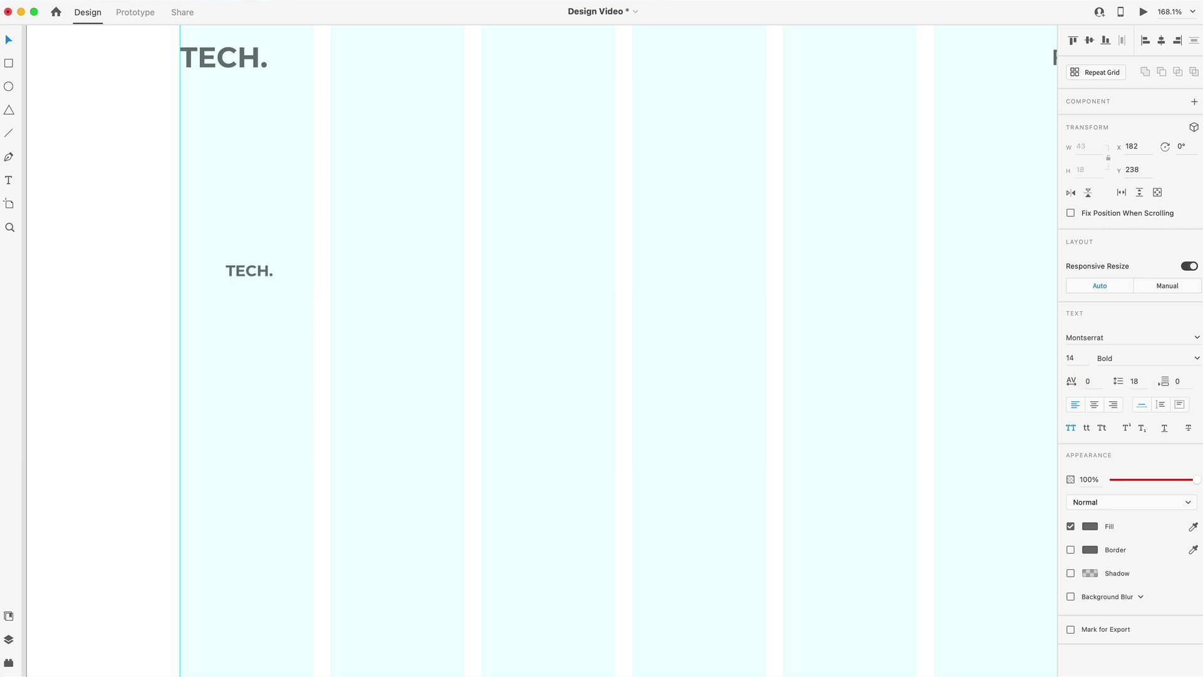
pyautogui.click(1197, 358)
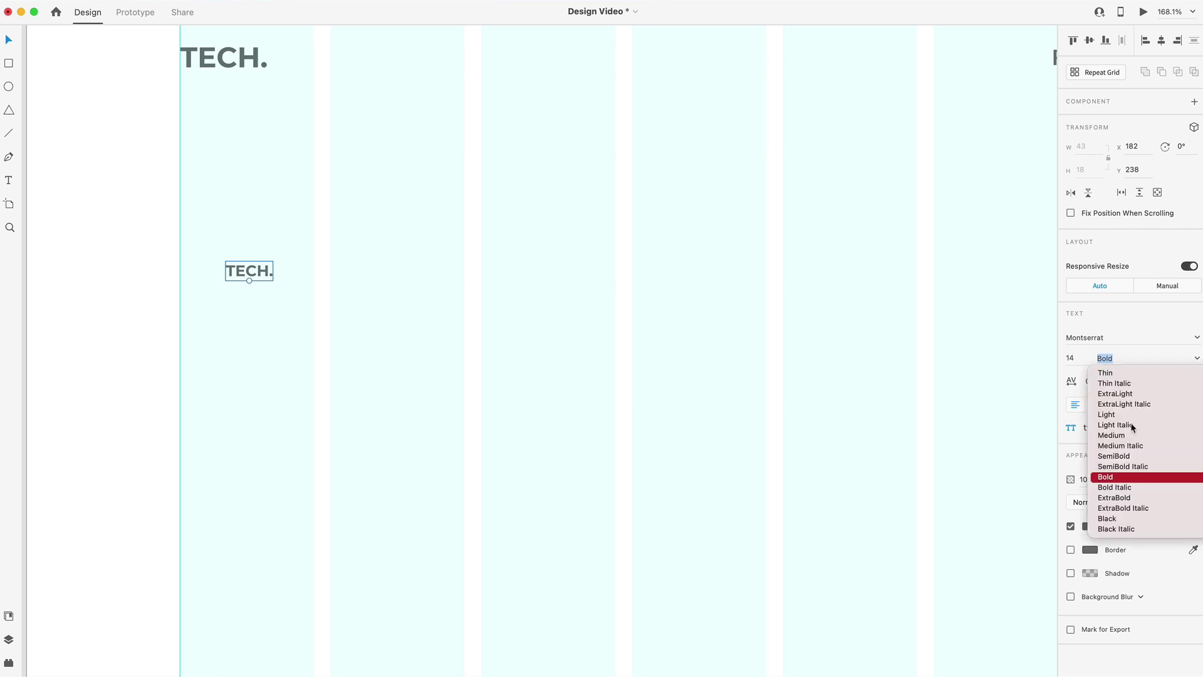
pyautogui.click(1118, 458)
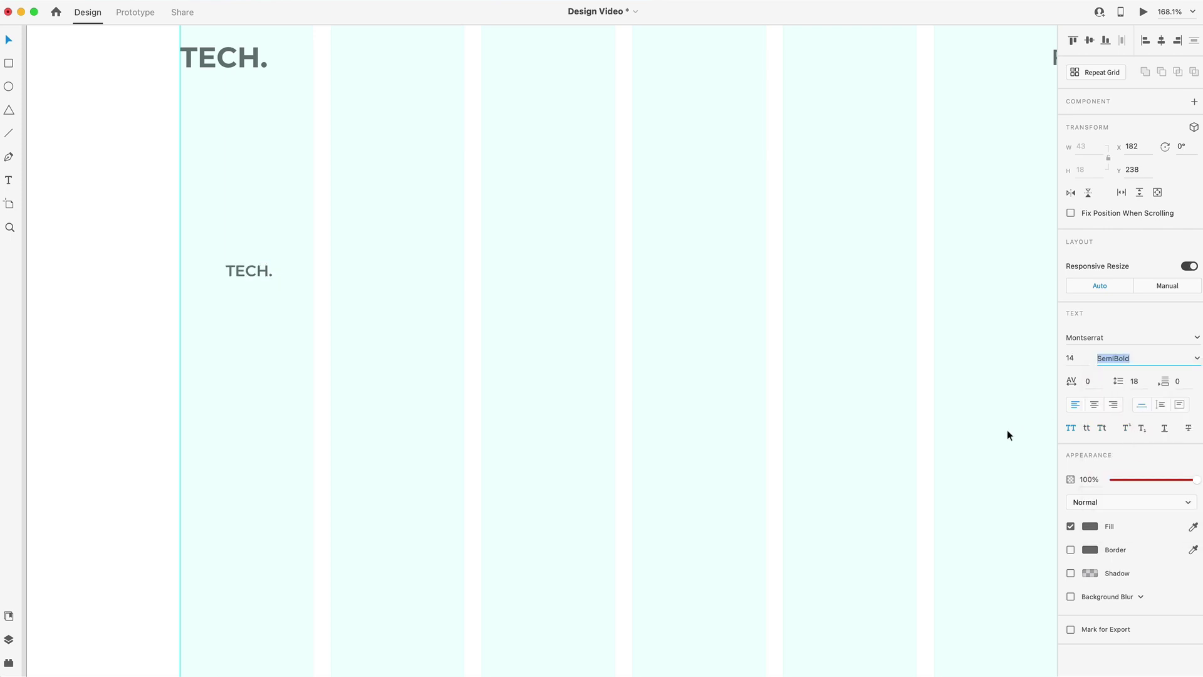
# Change the small text copy to "STARTING AT" and align it with the left guide
pyautogui.click(261, 278)
pyautogui.doubleClick(260, 275)
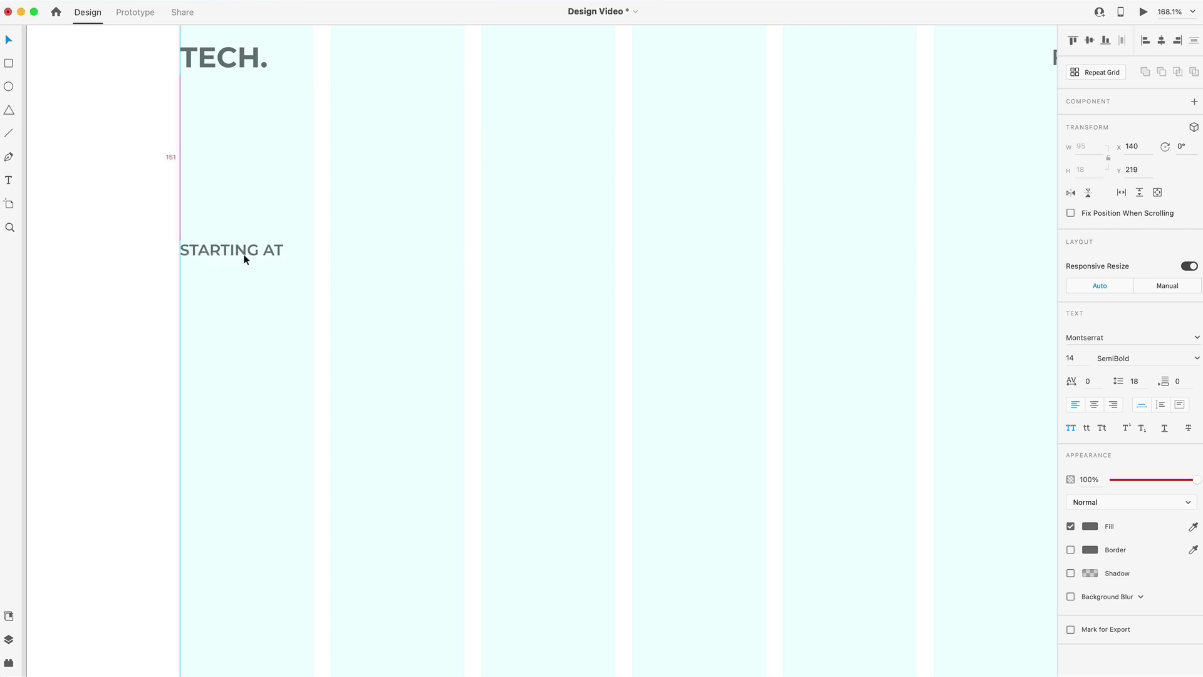
pyautogui.click(241, 252)
# Duplicate the "STARTING AT" label below itself, enlarge the copy to 45 pt and change its text to "$49.99"
pyautogui.moveTo(241, 251); pyautogui.dragTo(319, 315)
pyautogui.doubleClick(319, 315)
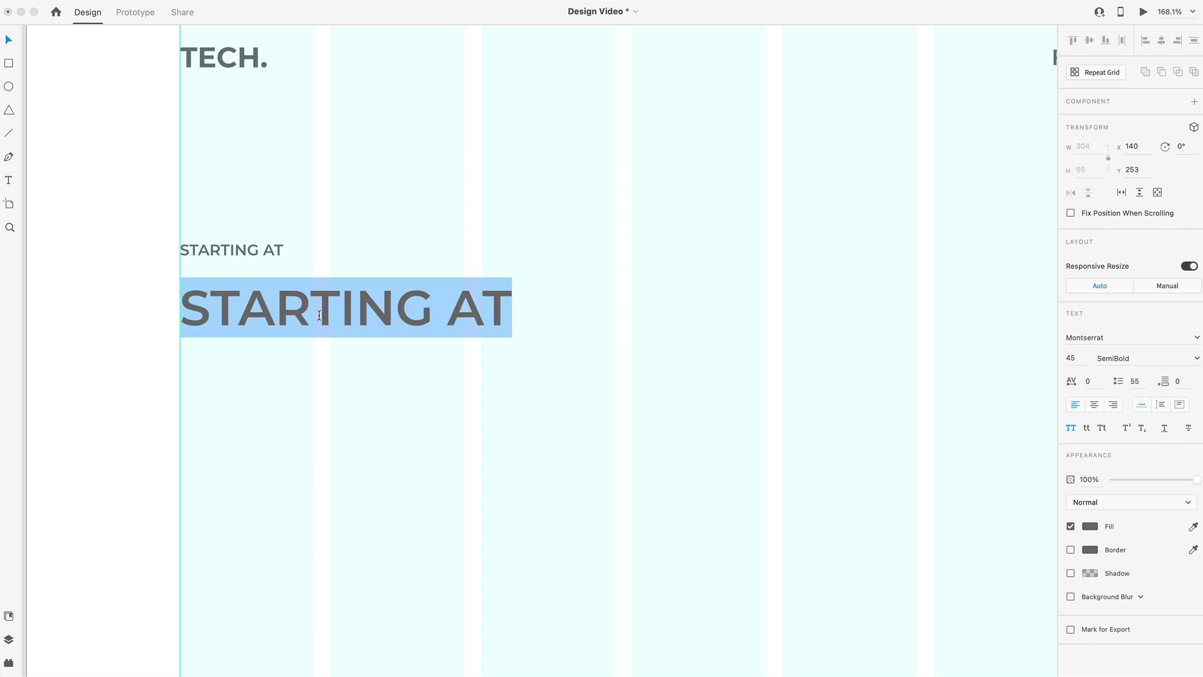
pyautogui.write('$49.99')
pyautogui.press('Escape')
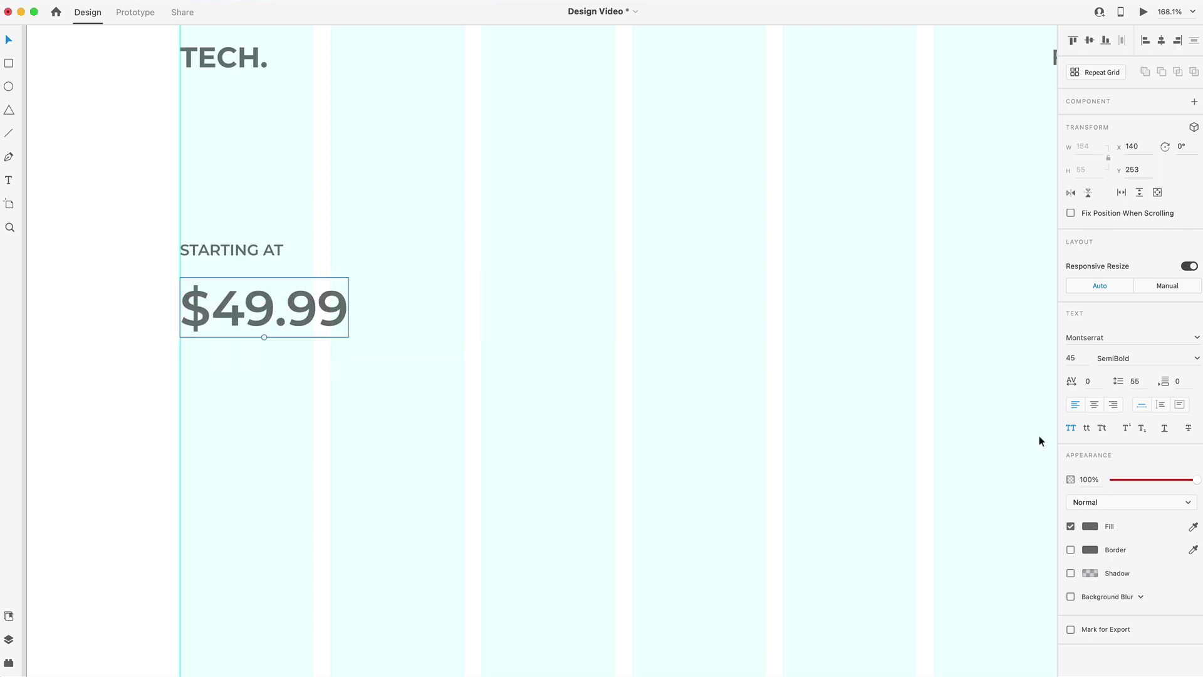
# Format the "$49.99" price as 50 pt Medium and move it up to 6 px below the "STARTING AT" label
pyautogui.click(1095, 360)
pyautogui.write('50')
pyautogui.press('Return')
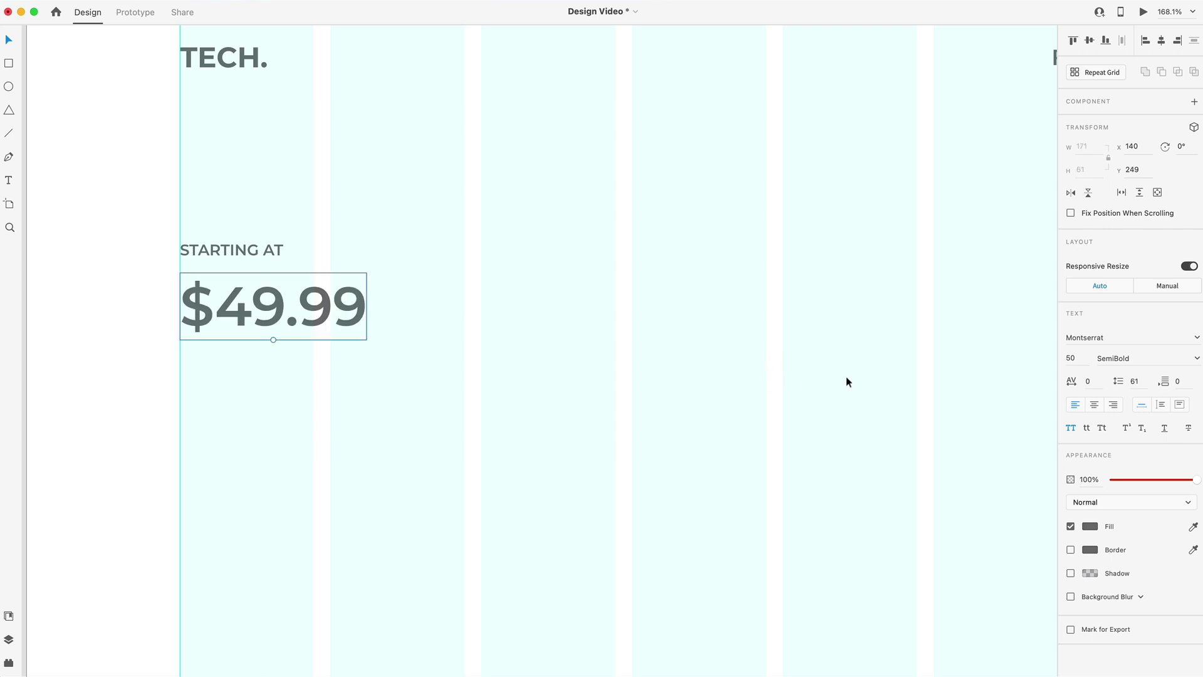
pyautogui.click(1196, 360)
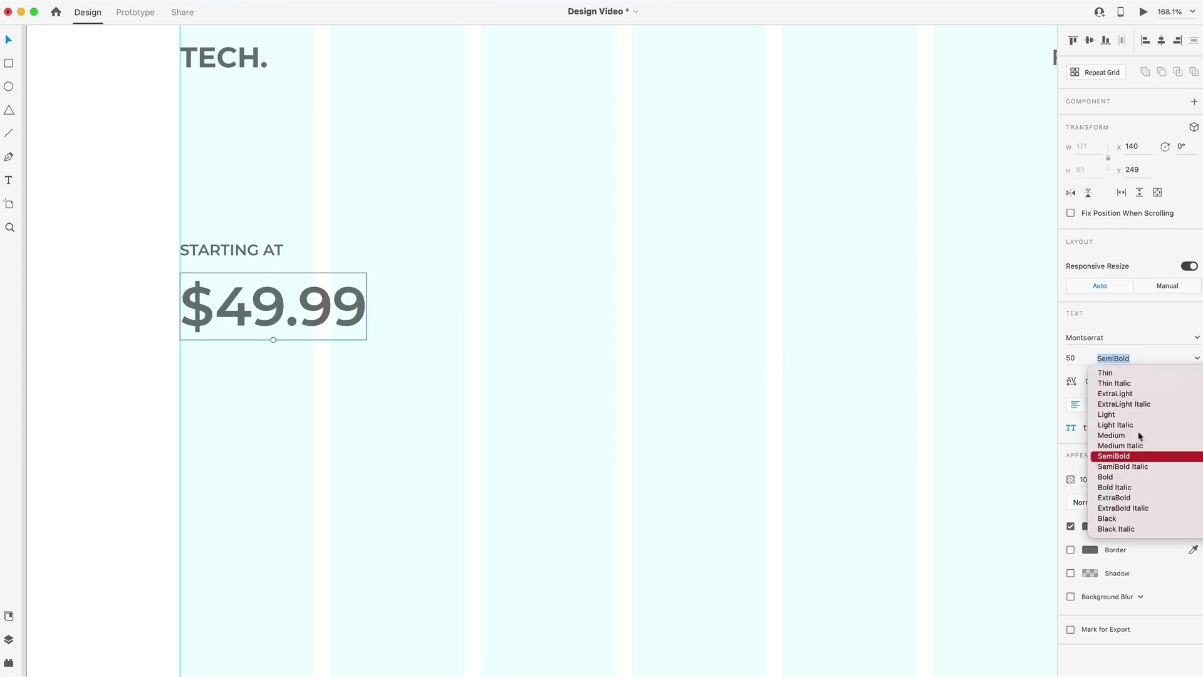
pyautogui.click(1111, 437)
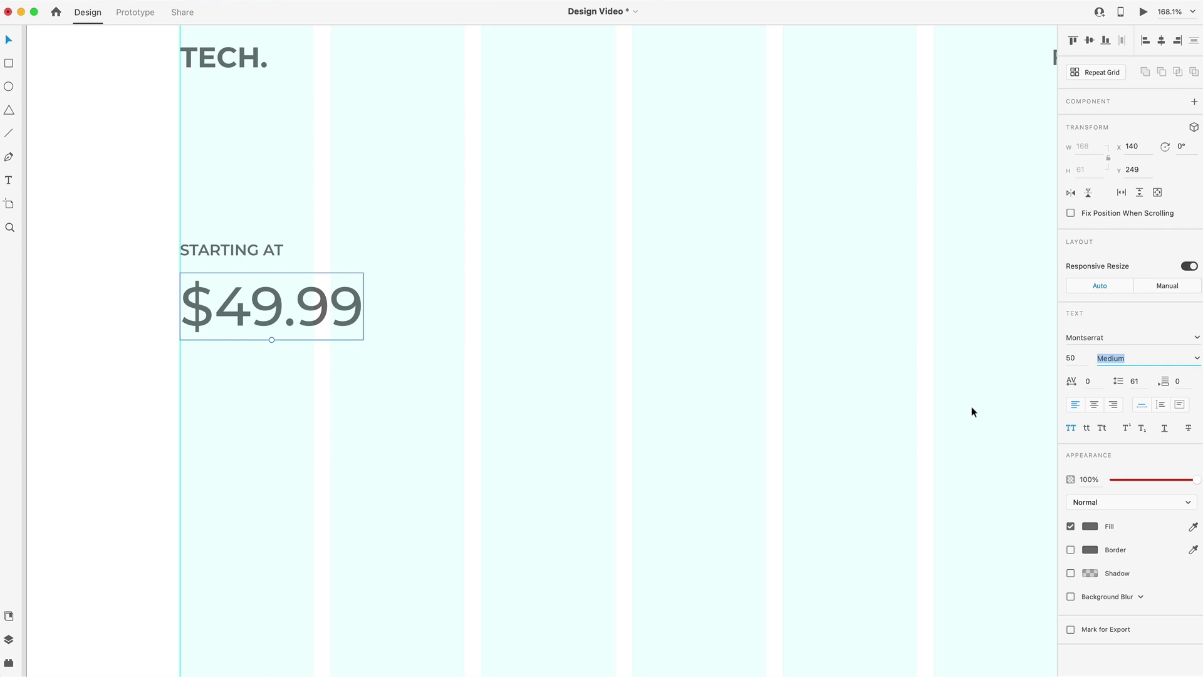
pyautogui.moveTo(256, 319); pyautogui.dragTo(255, 309)
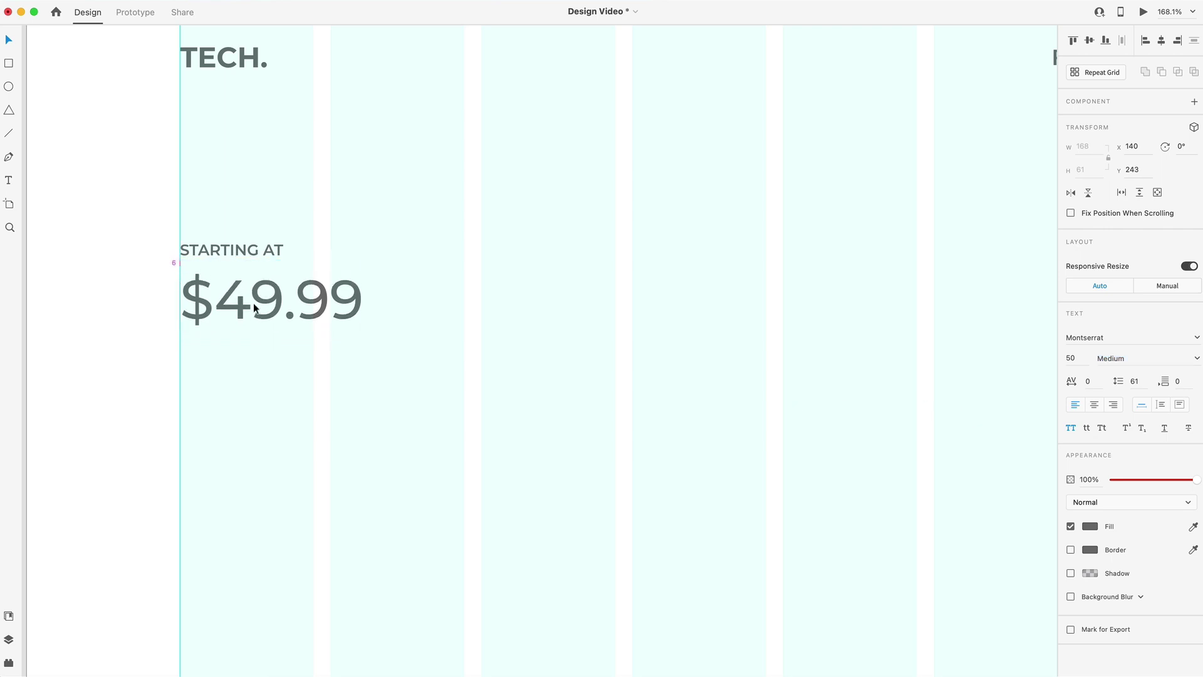
# Move the "STARTING AT" label and the price up together so they sit 140 px below the logo
pyautogui.click(206, 250)
pyautogui.moveTo(436, 400); pyautogui.dragTo(250, 245)
pyautogui.scroll(-5, 798, 277)
pyautogui.hscroll(4, 788, 273)
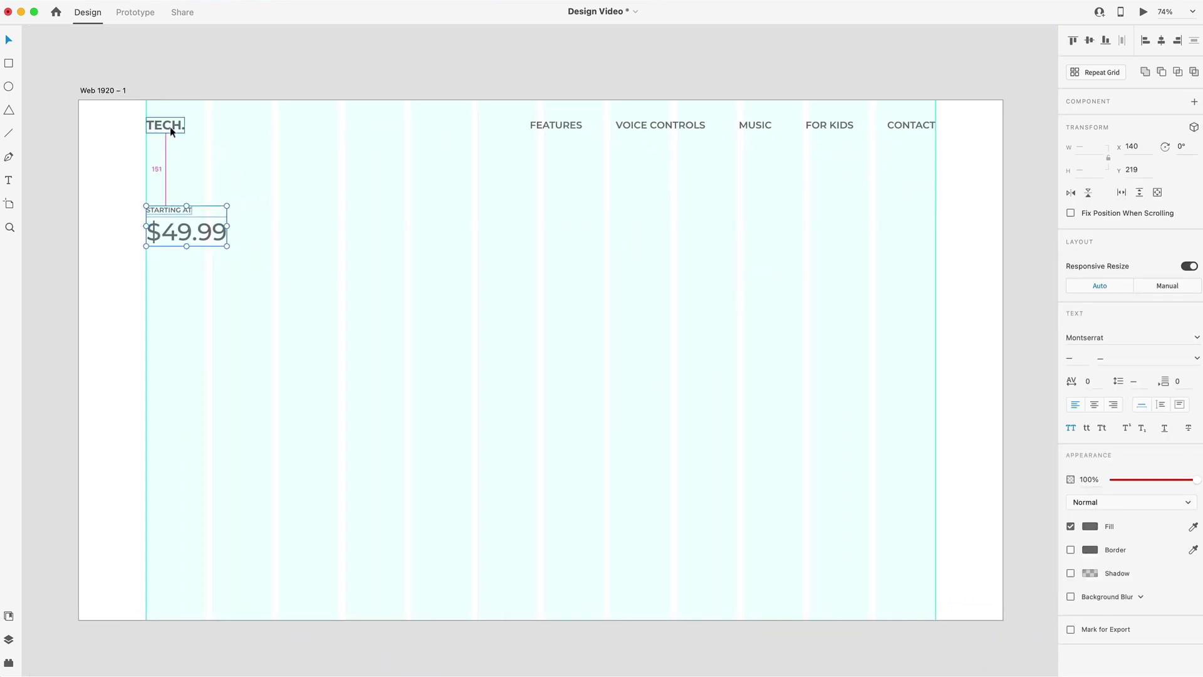
pyautogui.press('Up')
pyautogui.hotkey('shift', 'Up')
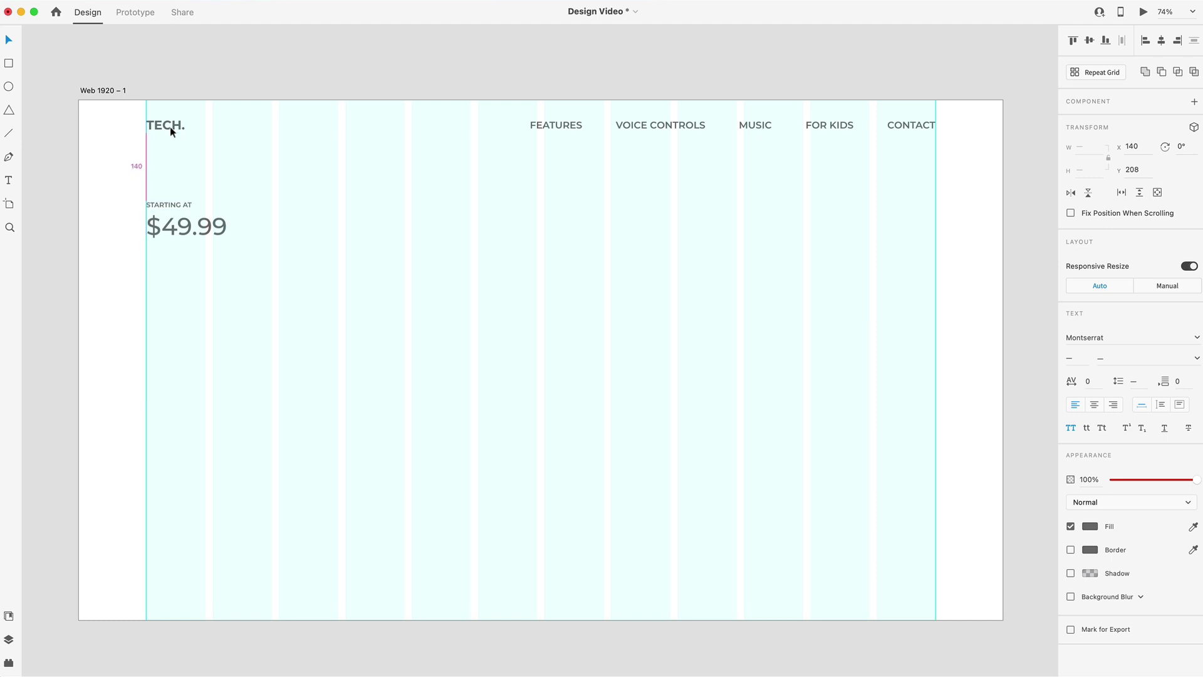
pyautogui.click(624, 388)
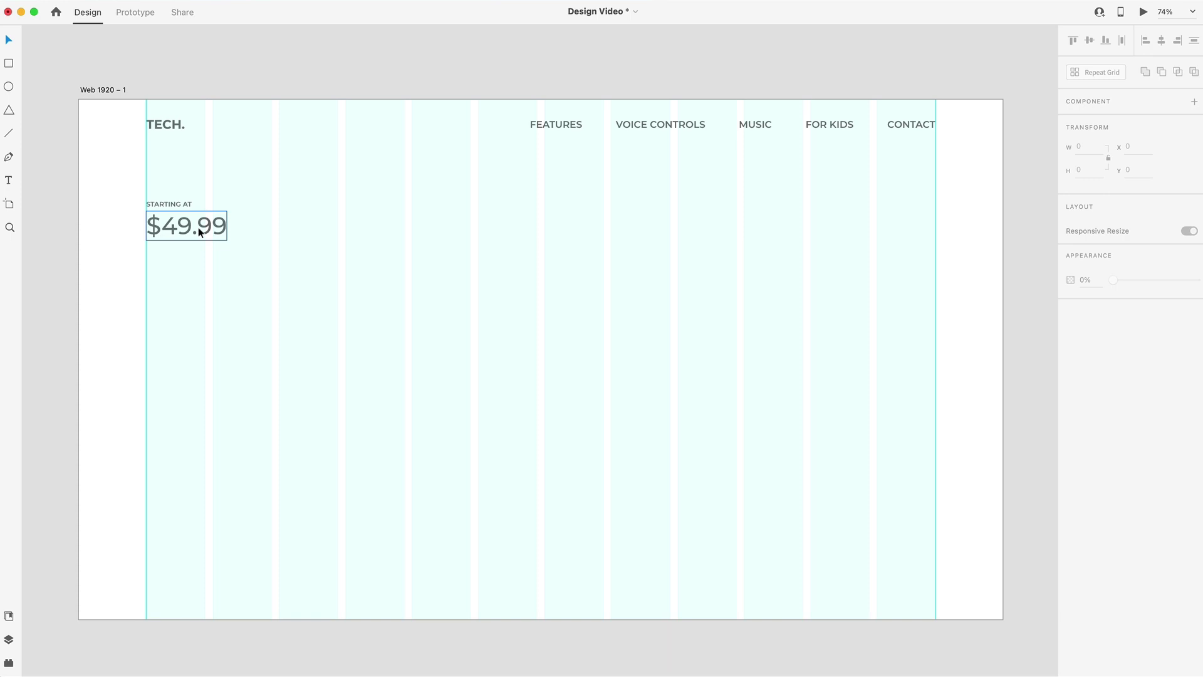
# Duplicate the "$49.99" price lower on the artboard and format the copy as 100 pt Black
pyautogui.keyDown('alt'); pyautogui.moveTo(198, 227); pyautogui.dragTo(261, 399); pyautogui.keyUp('alt')
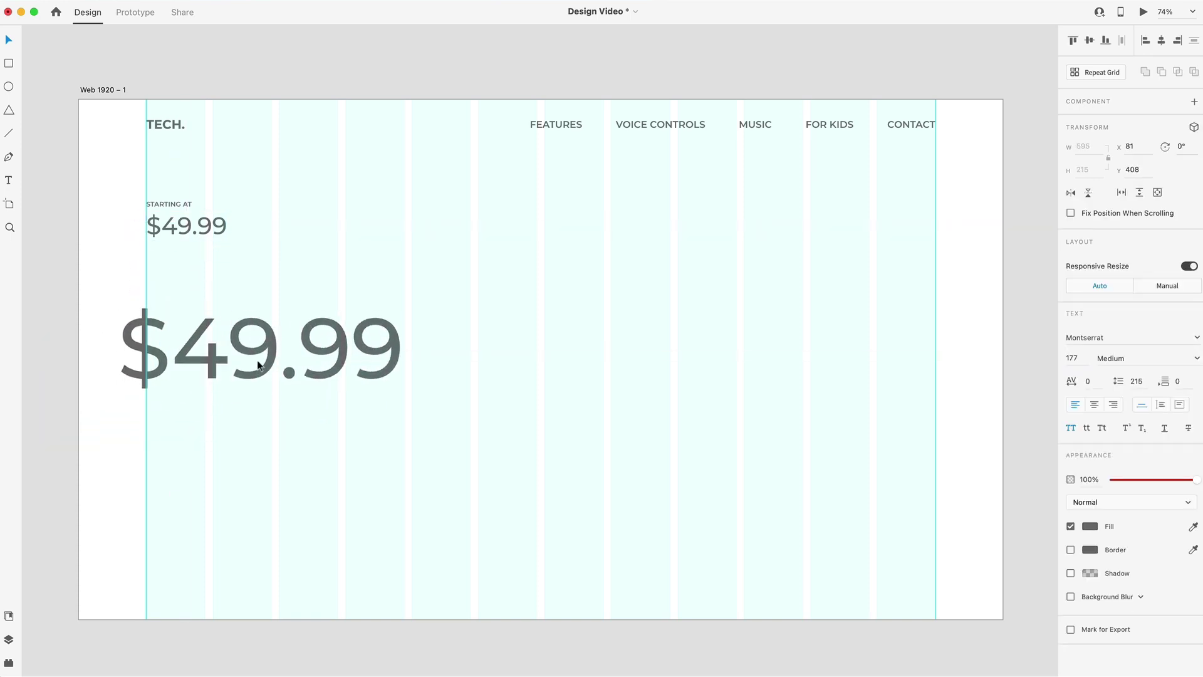
pyautogui.click(1061, 356)
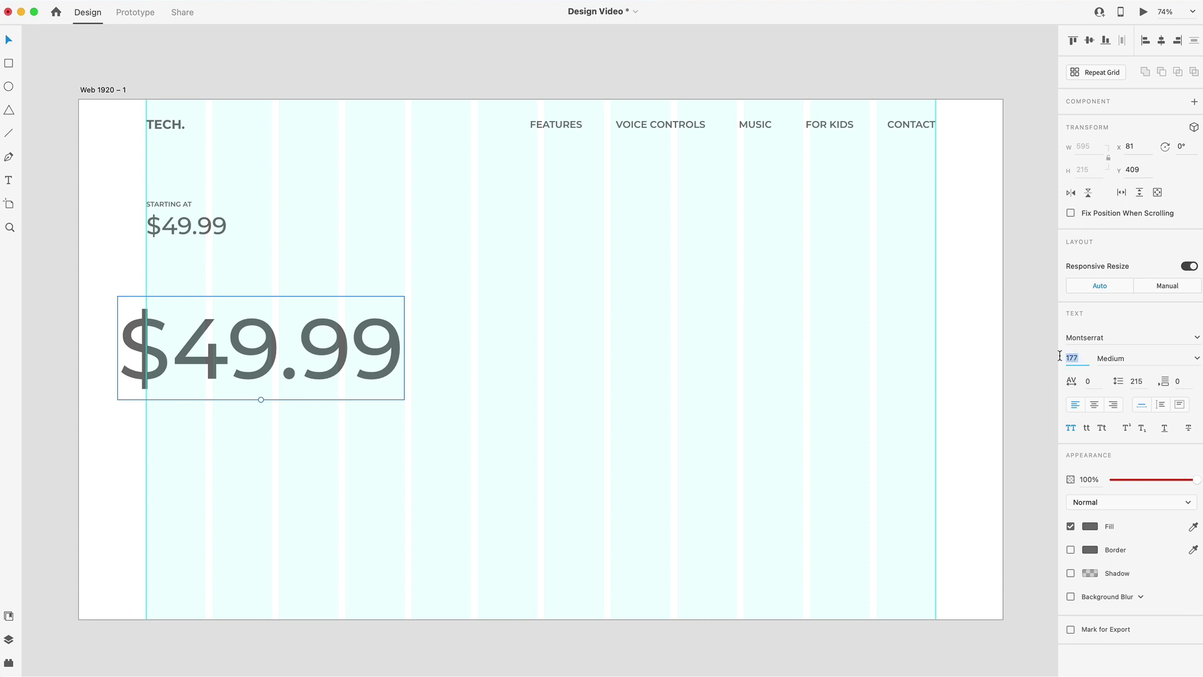
pyautogui.write('100')
pyautogui.press('Return')
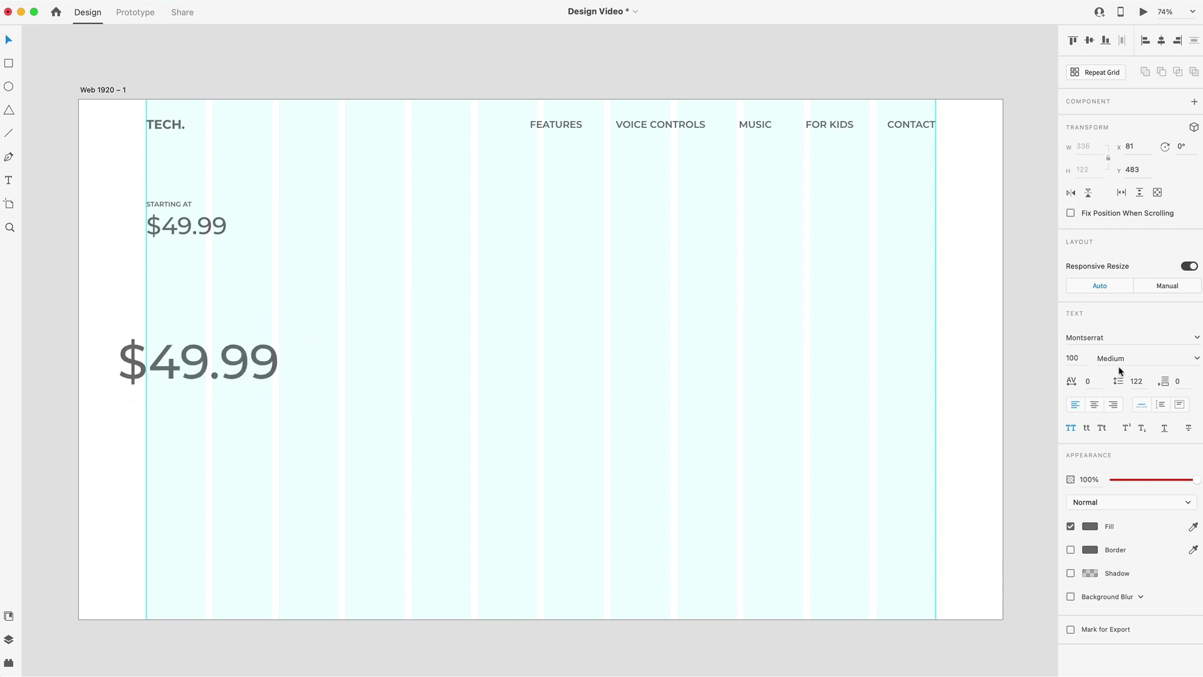
pyautogui.click(1120, 362)
pyautogui.click(1108, 525)
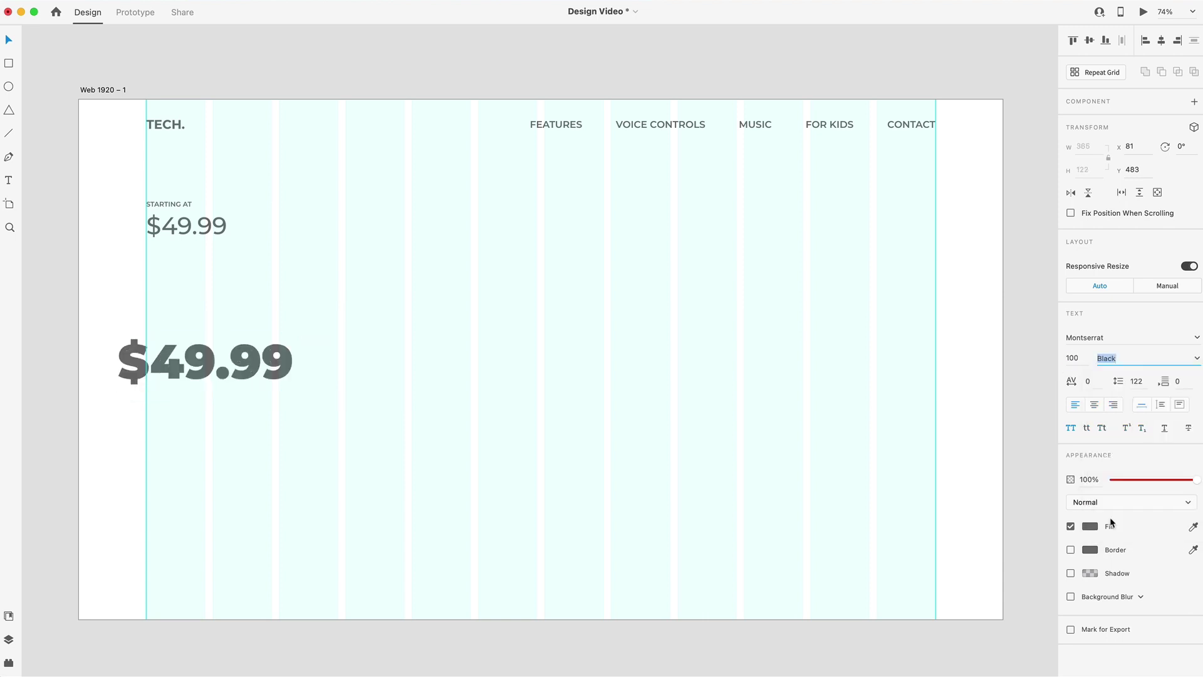
# Align the large text copy with the left guide and replace it with the two-line headline "All-new" / "Echo Dot"
pyautogui.moveTo(151, 368); pyautogui.dragTo(188, 343)
pyautogui.moveTo(188, 343); pyautogui.dragTo(181, 338)
pyautogui.doubleClick(222, 333)
pyautogui.write('ALL-NEW')
pyautogui.press('Return')
pyautogui.write('ECHO DOT')
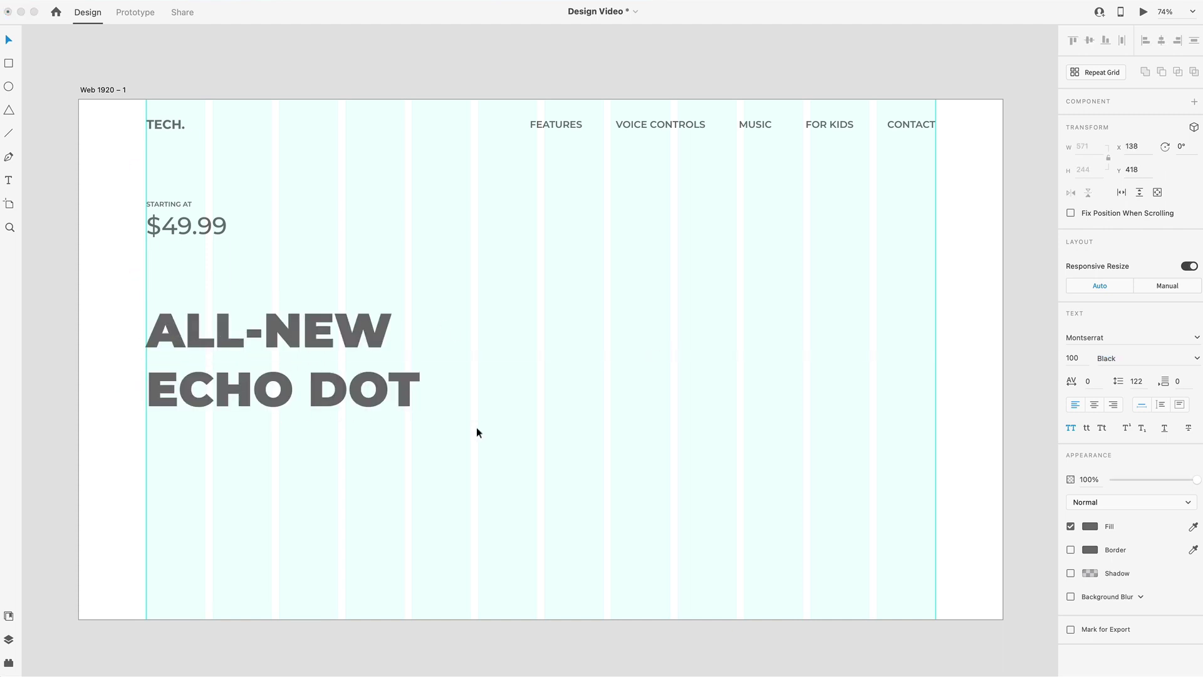
pyautogui.press('Escape')
# Turn off all caps for the "All-new Echo Dot" headline and move it down to Y 443
pyautogui.click(1071, 427)
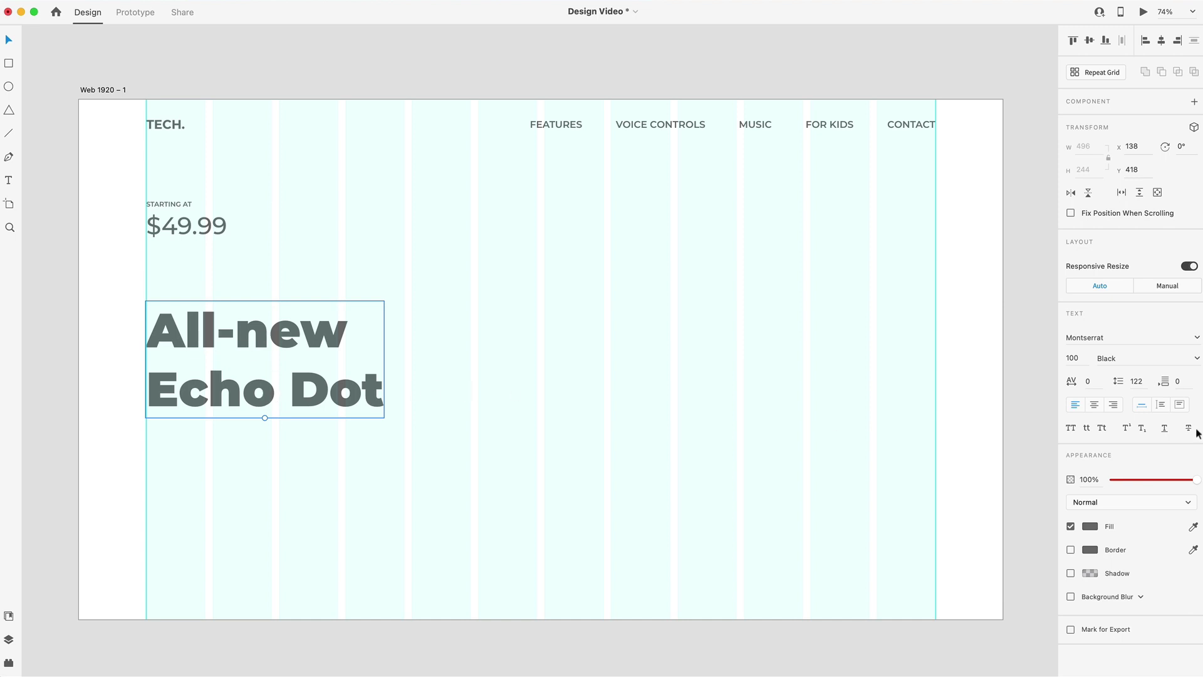
pyautogui.moveTo(235, 334); pyautogui.dragTo(232, 341)
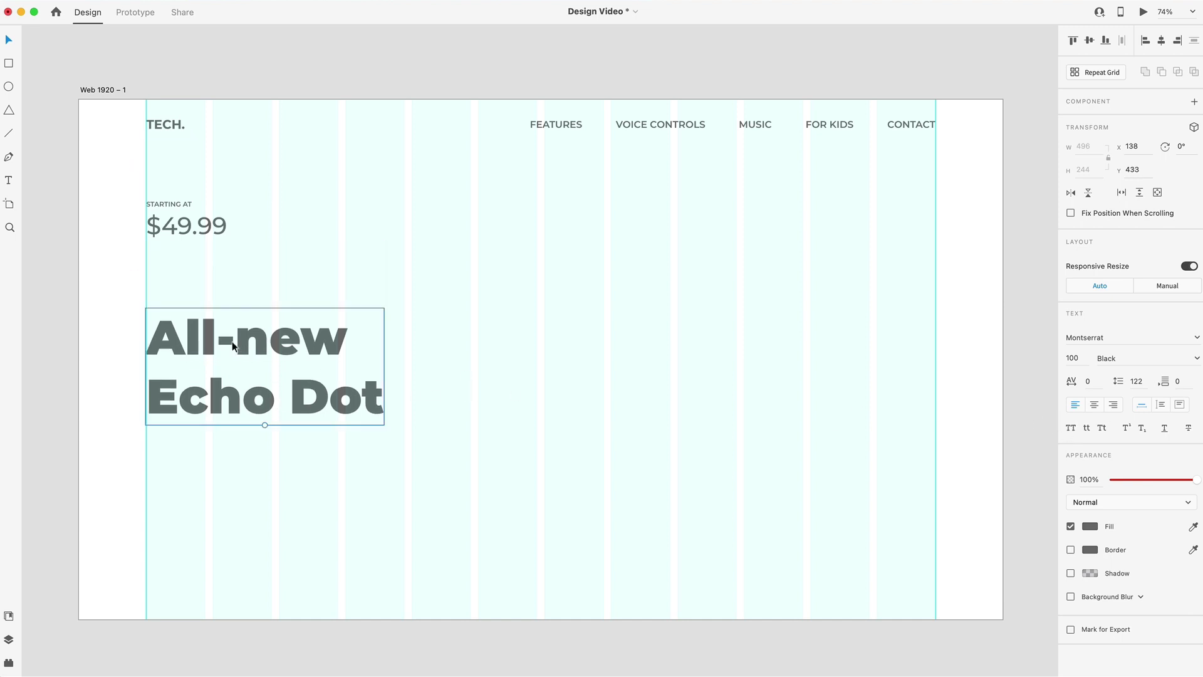
pyautogui.hotkey('shift', 'Down')
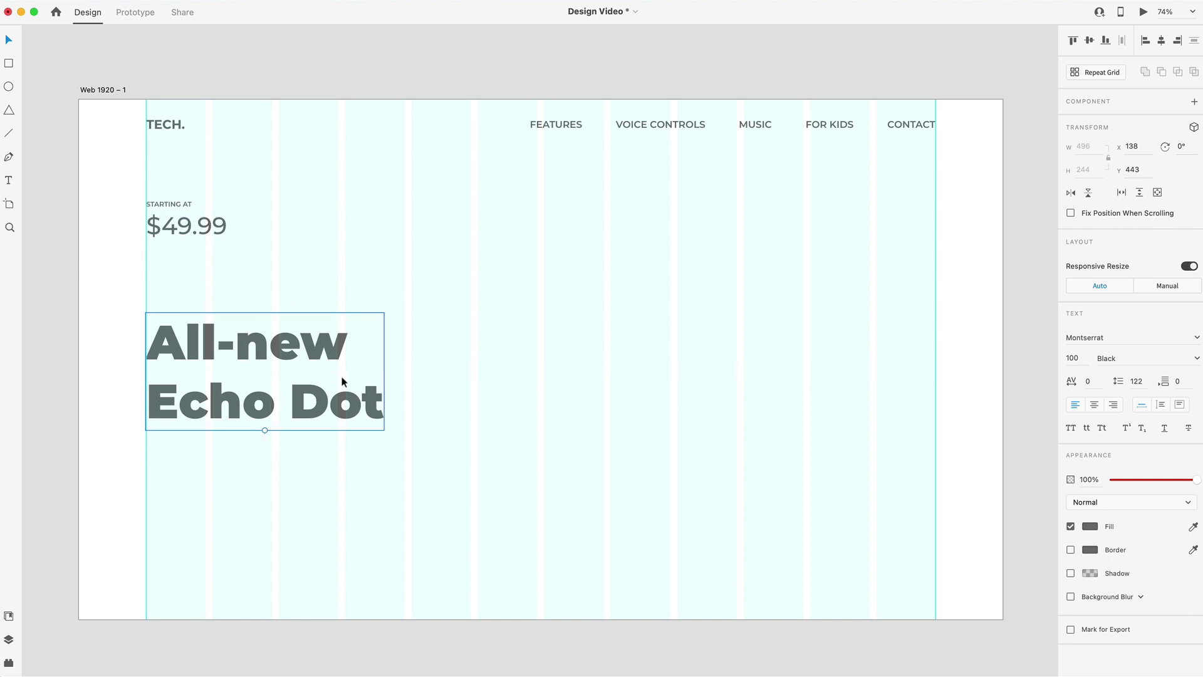
# Draw an area text box about 398 px wide below the headline at the left guide, with placeholder text "sfa"
pyautogui.scroll(-2, 338, 379)
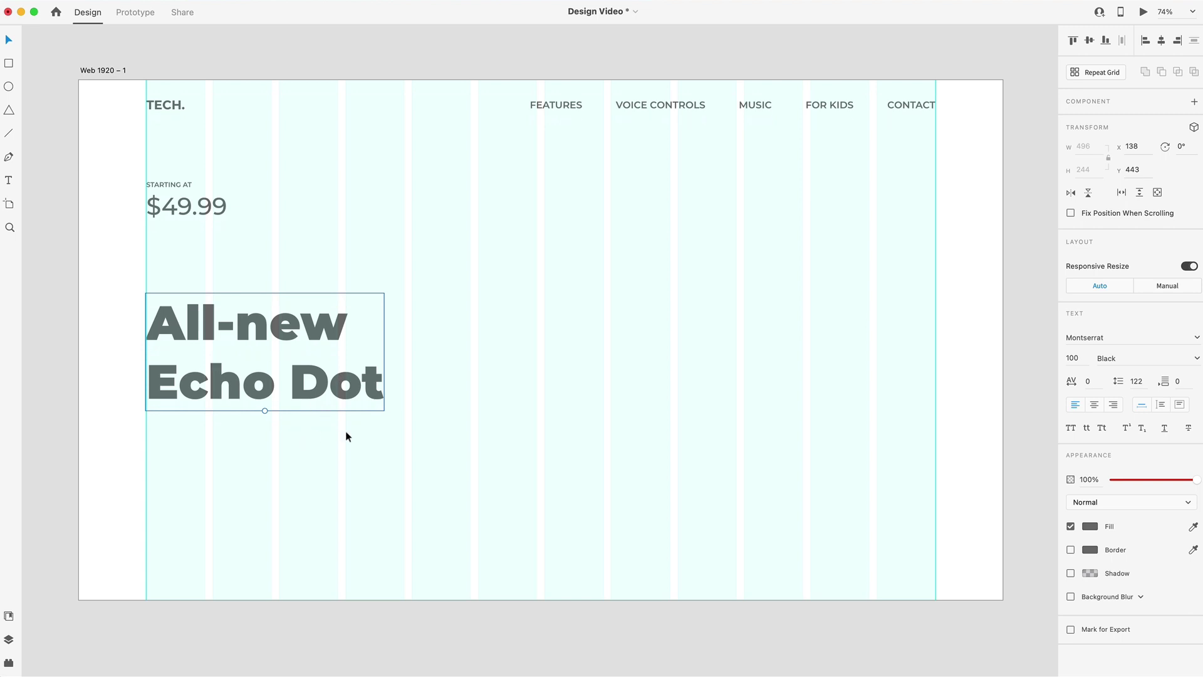
pyautogui.click(332, 461)
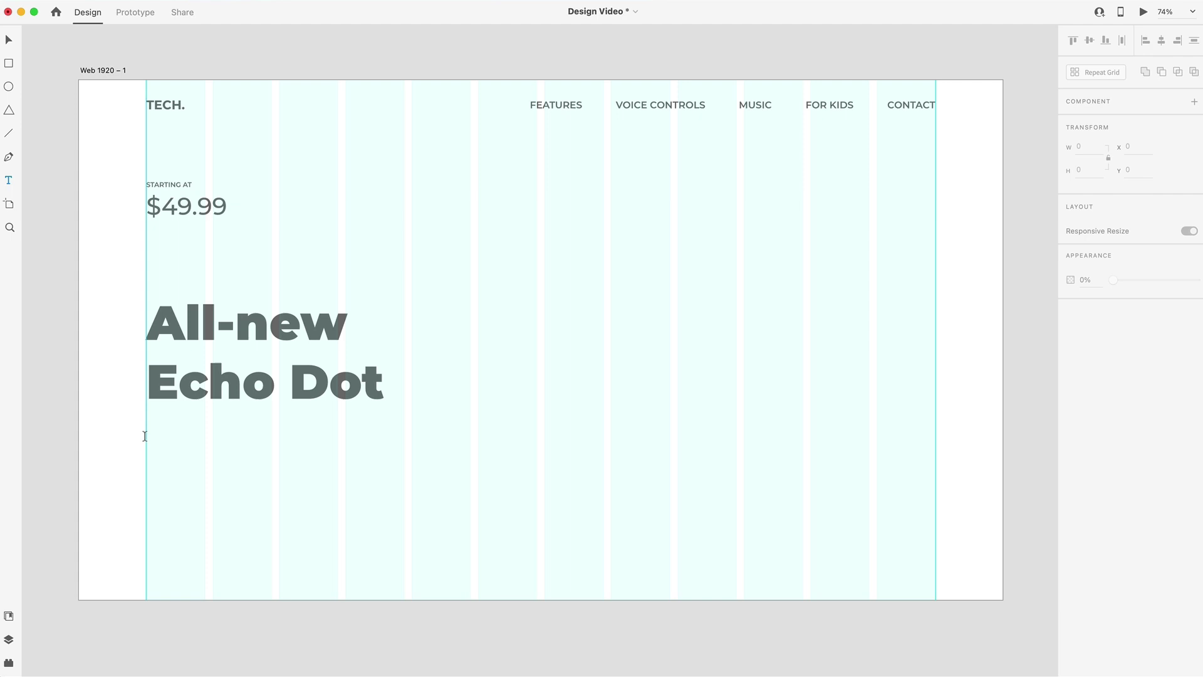
pyautogui.moveTo(146, 439); pyautogui.dragTo(338, 499)
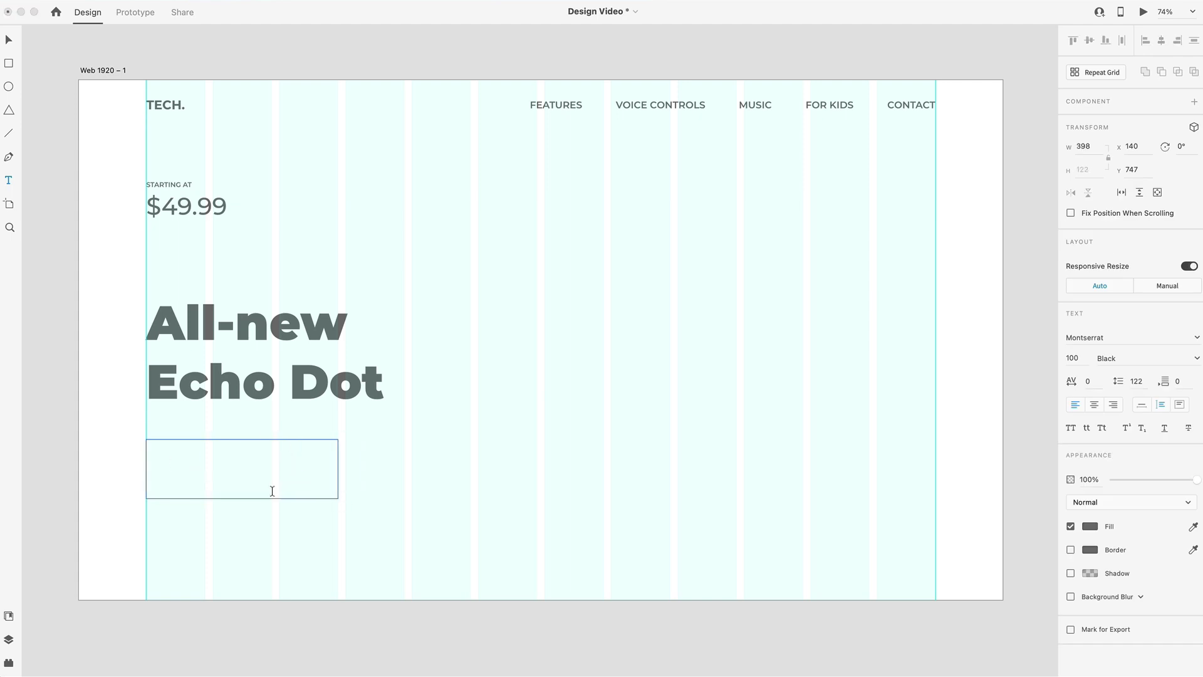
pyautogui.write('sfa')
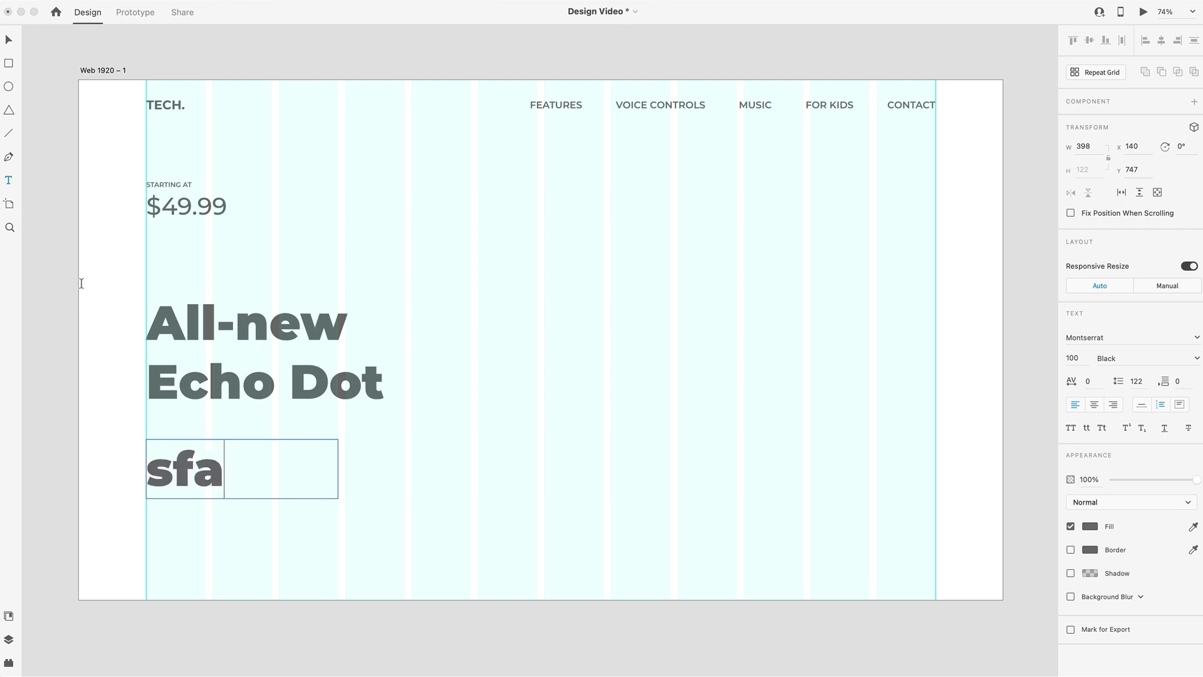
pyautogui.click(8, 42)
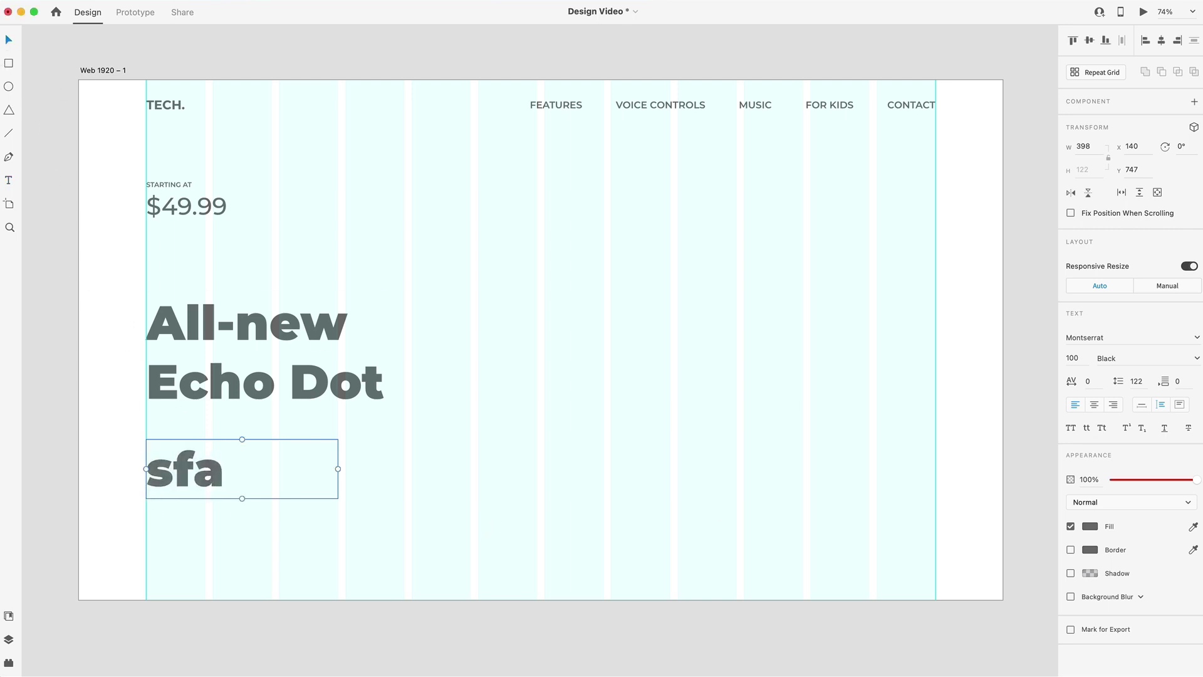
# Format the text box below the headline as 16 pt Regular
pyautogui.click(1083, 358)
pyautogui.write('16')
pyautogui.press('Return')
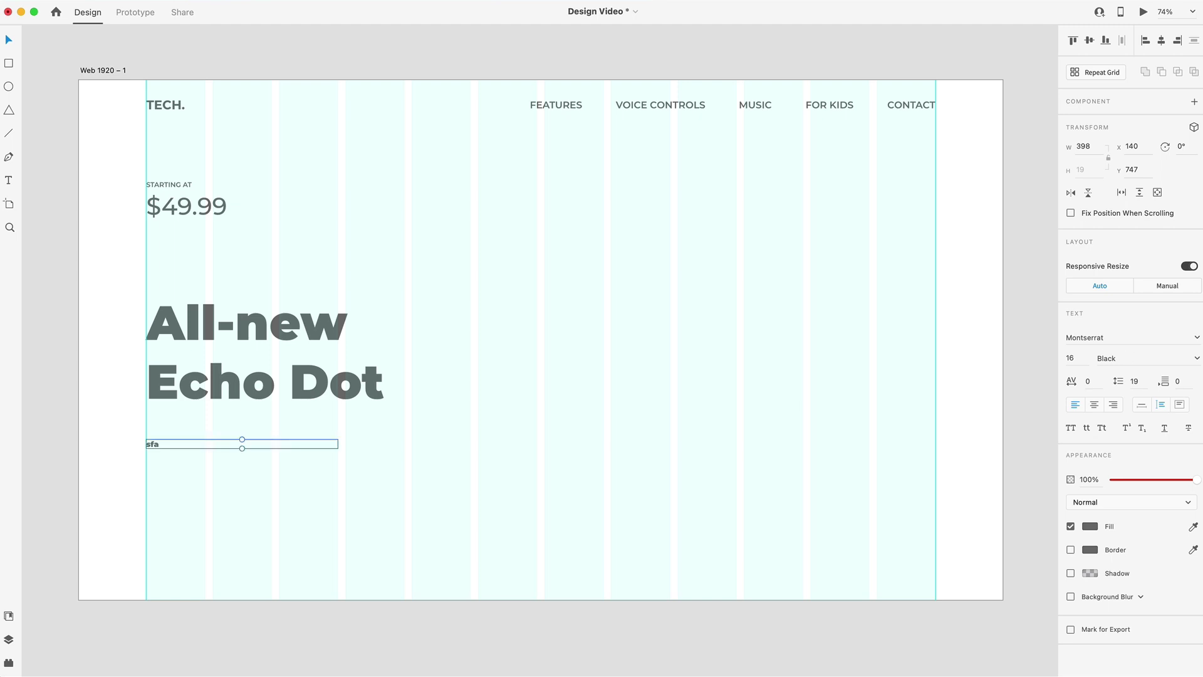
pyautogui.click(1197, 358)
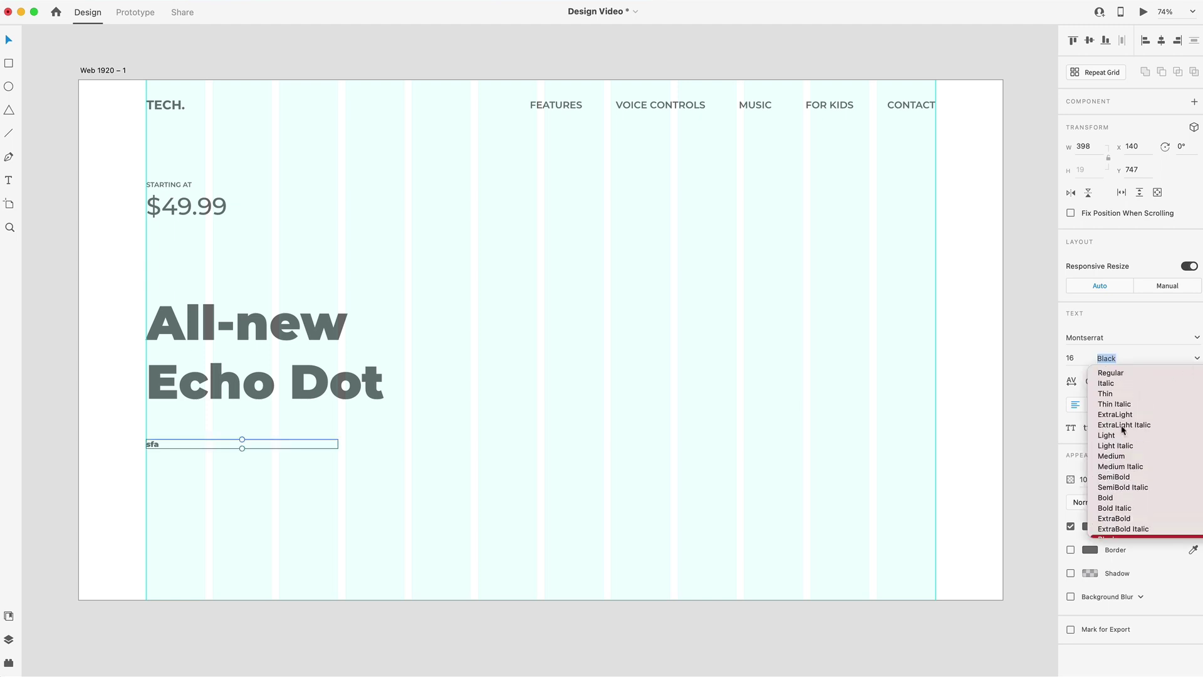
pyautogui.click(1110, 373)
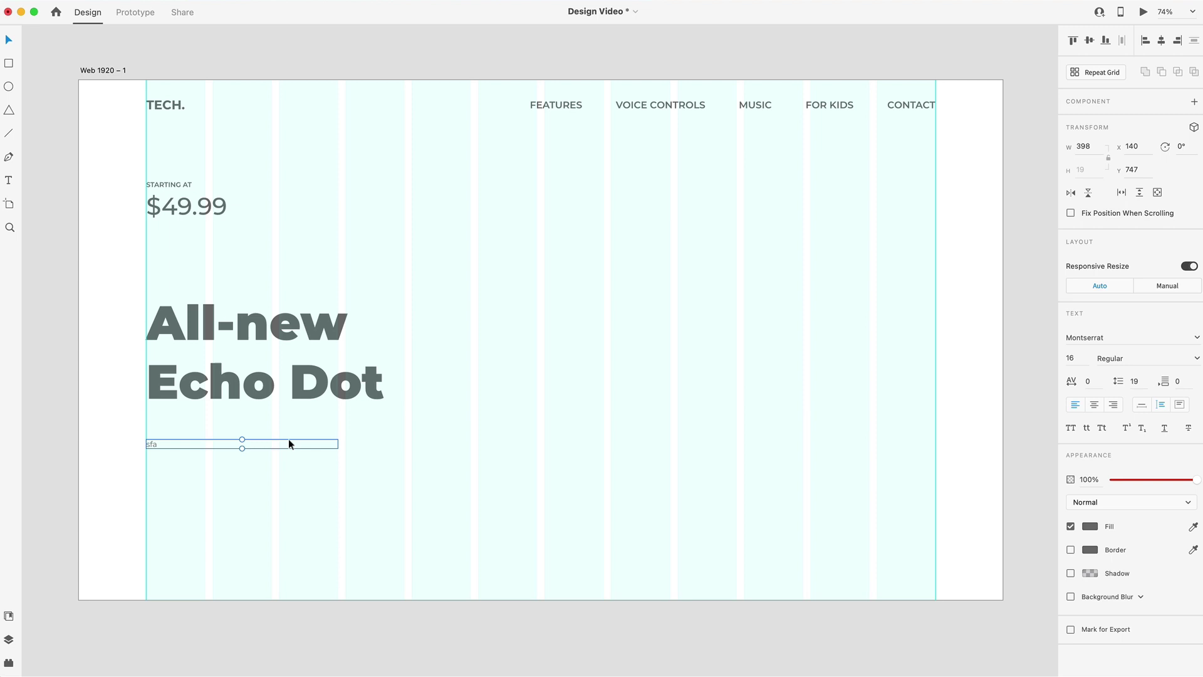
# Replace the "sfa" placeholder with the copied Latin filler paragraph starting "Duis mauris augue"
pyautogui.doubleClick(288, 443)
pyautogui.write('Duis mauris augue, efficitur eu arcu sit amet, posuere dignissim neque. Aenean enim sem, pharetra et magna sit amet, luctus aliquet nibh.')
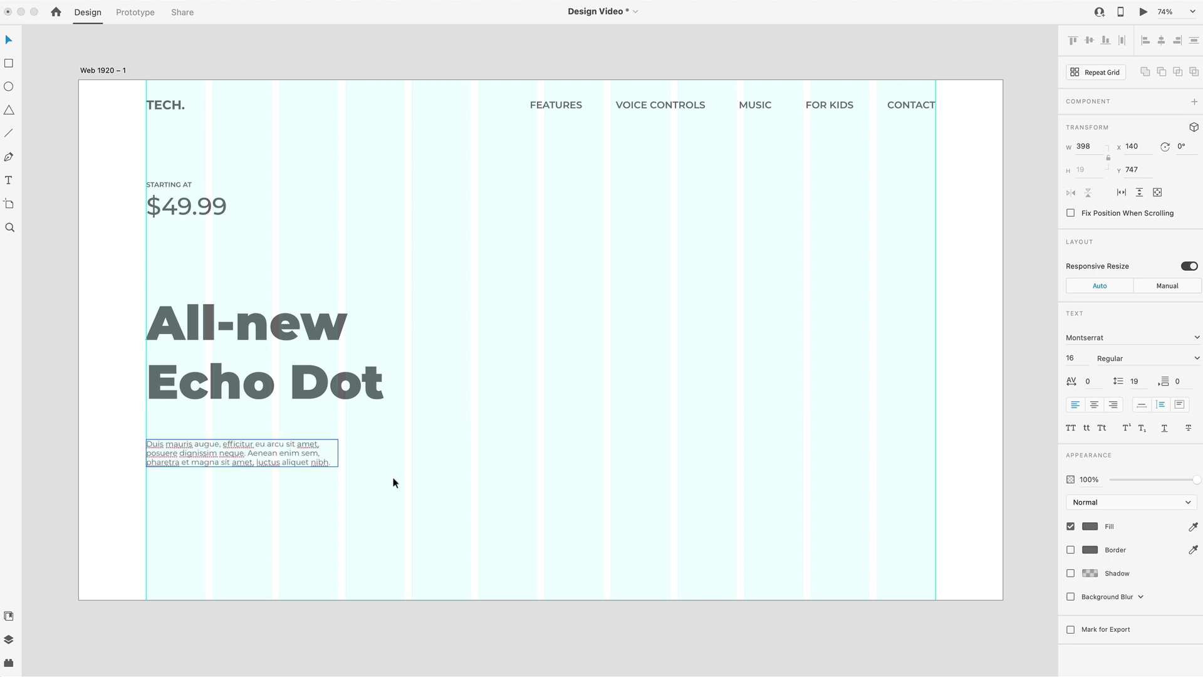
pyautogui.press('Escape')
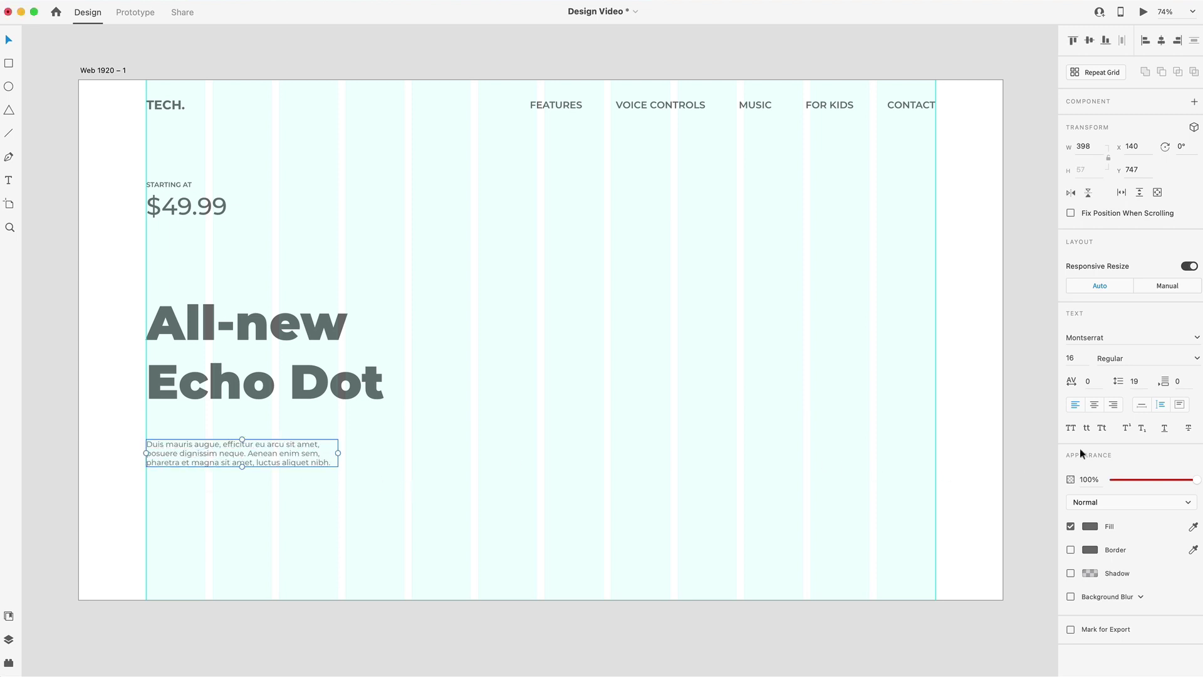
# Set the description paragraph's line spacing to 1.5 times its 16 pt size, giving 24
pyautogui.click(1136, 381)
pyautogui.write('16')
pyautogui.write('*1.5')
pyautogui.press('Return')
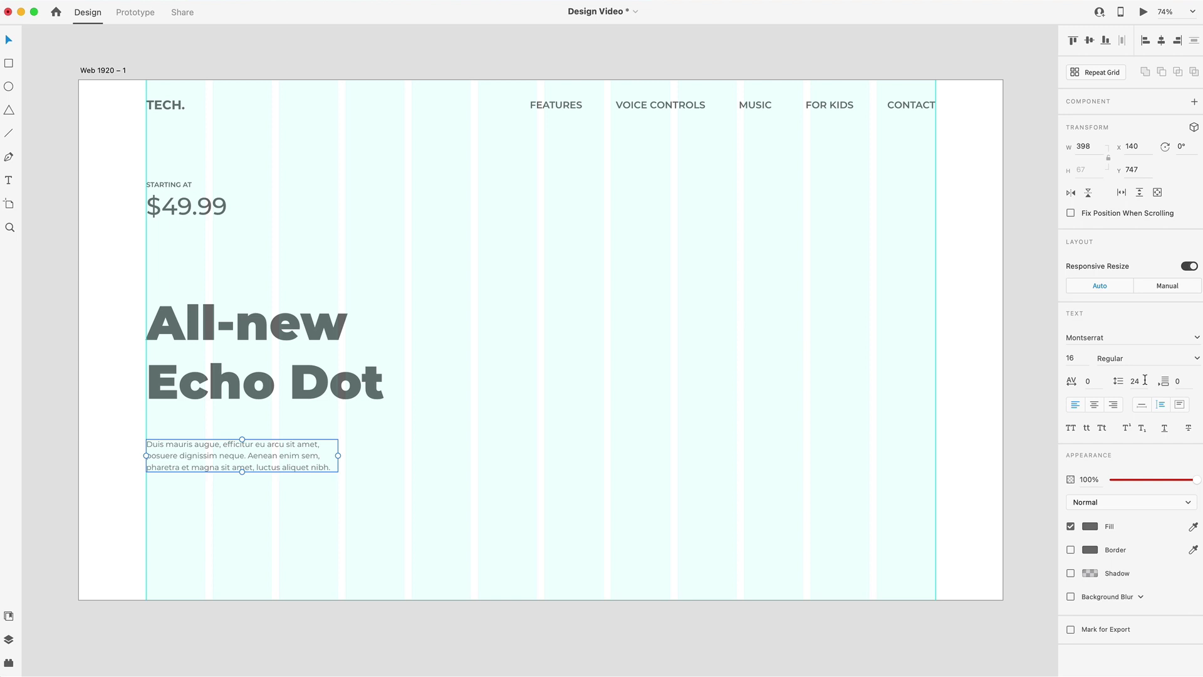
# Move the description paragraph up by about 30 px so it sits closer beneath the headline
pyautogui.hotkey('shift', 'Up')
pyautogui.hotkey('shift', 'Up')
pyautogui.hotkey('shift', 'Up')
pyautogui.hotkey('shift', 'Up')
pyautogui.hotkey('shift', 'Down')
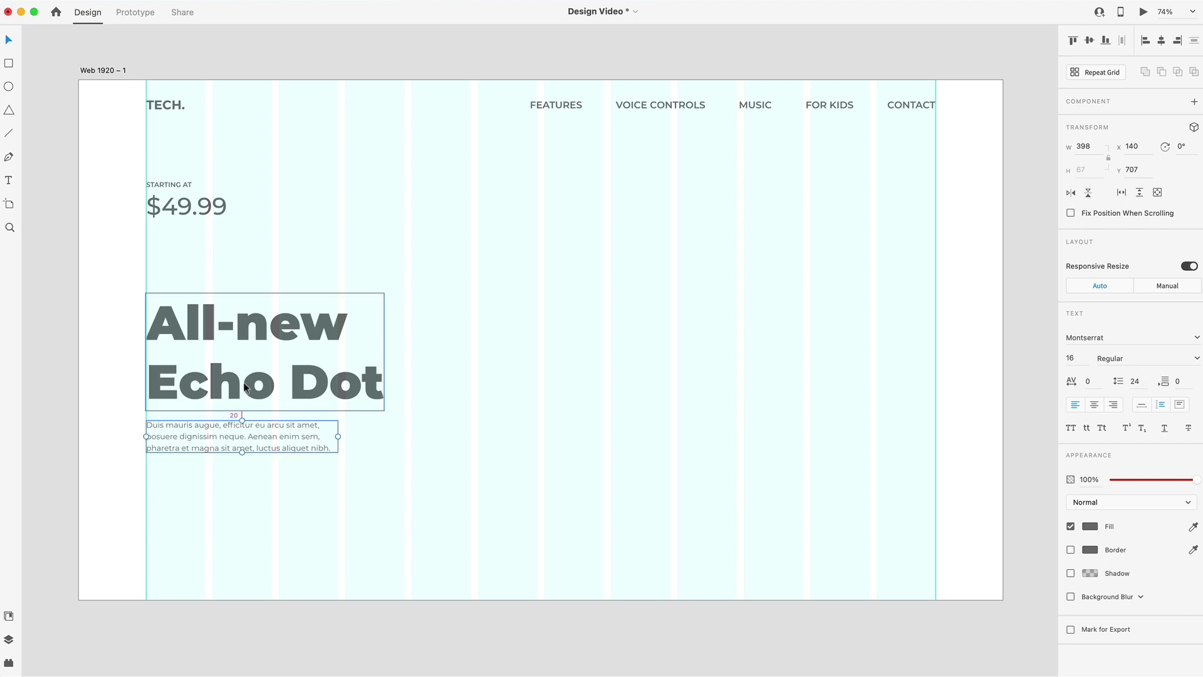
pyautogui.click(547, 451)
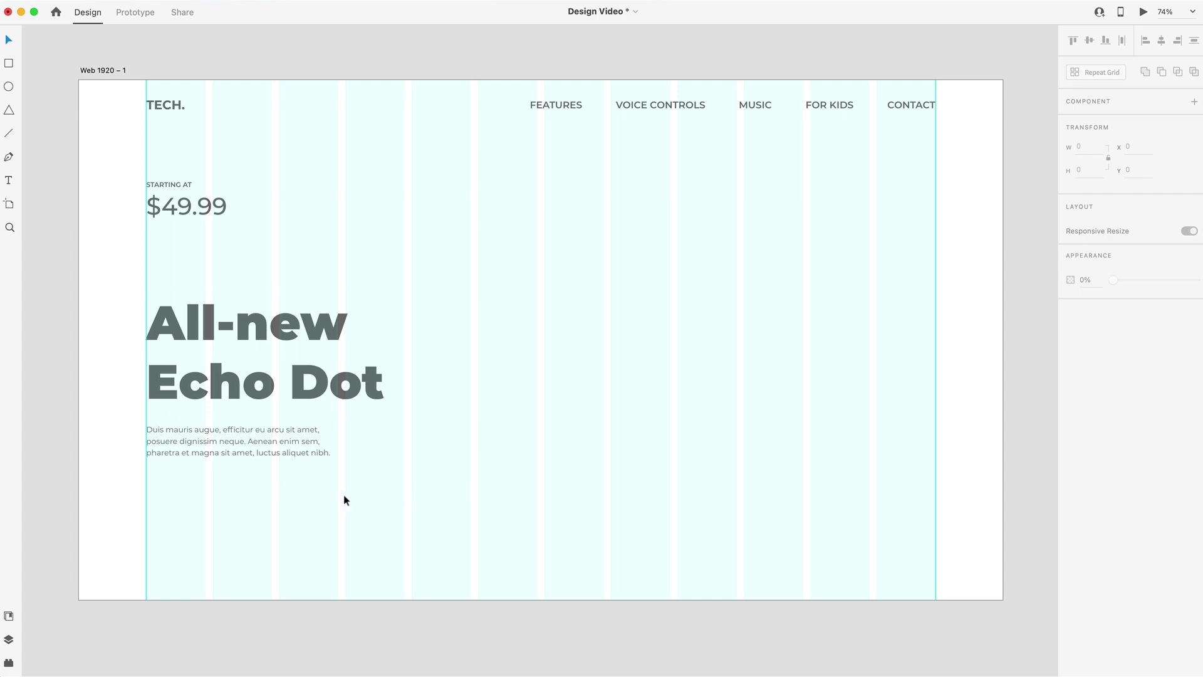
# Draw a square below the description paragraph, size it 24 × 24 px and align it to the left guide
pyautogui.press('r')
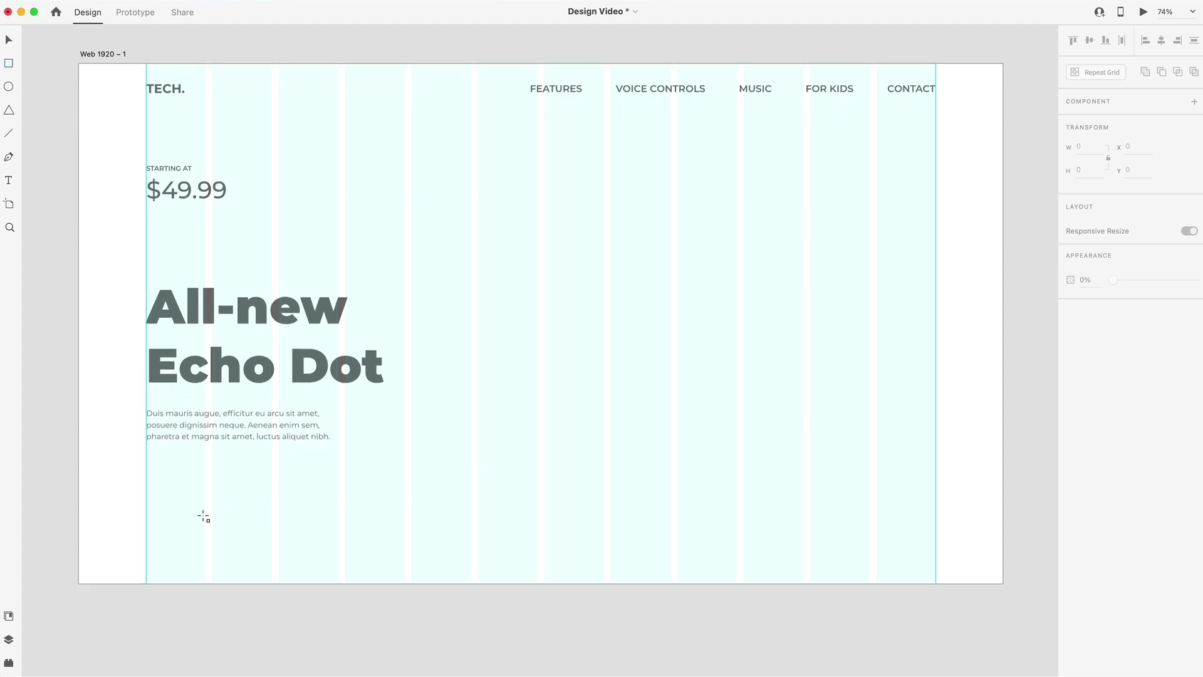
pyautogui.scroll(5, 187, 514)
pyautogui.moveTo(280, 391); pyautogui.dragTo(328, 438)
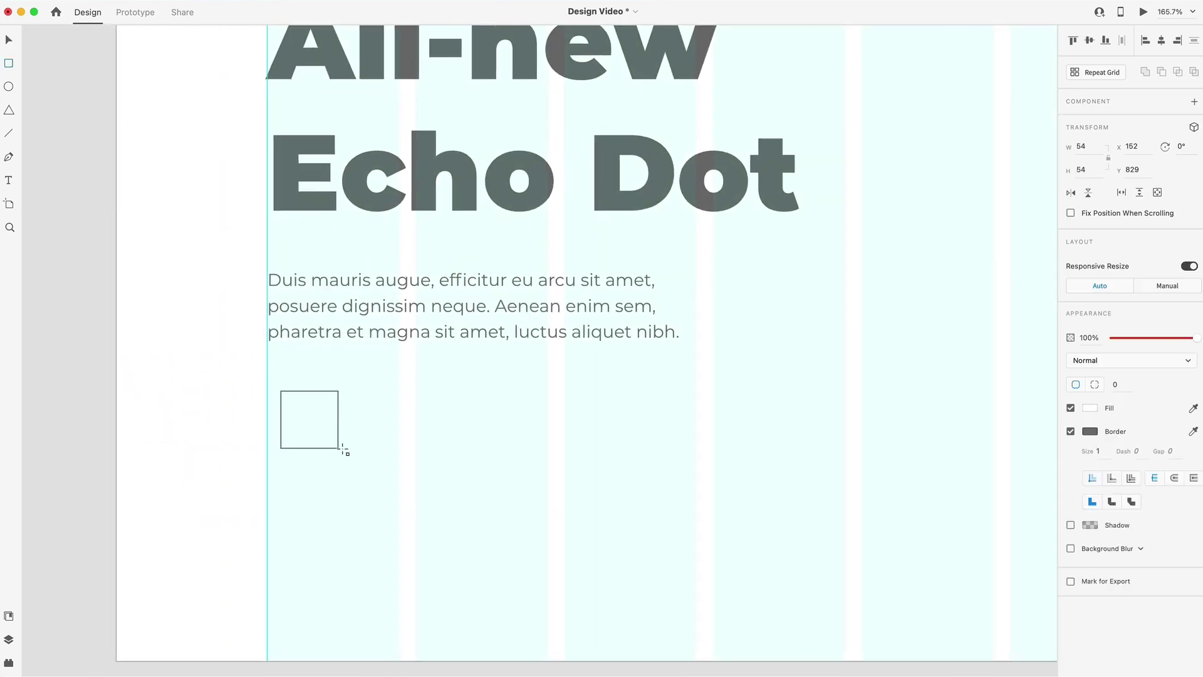
pyautogui.click(1097, 147)
pyautogui.write('24')
pyautogui.press('Return')
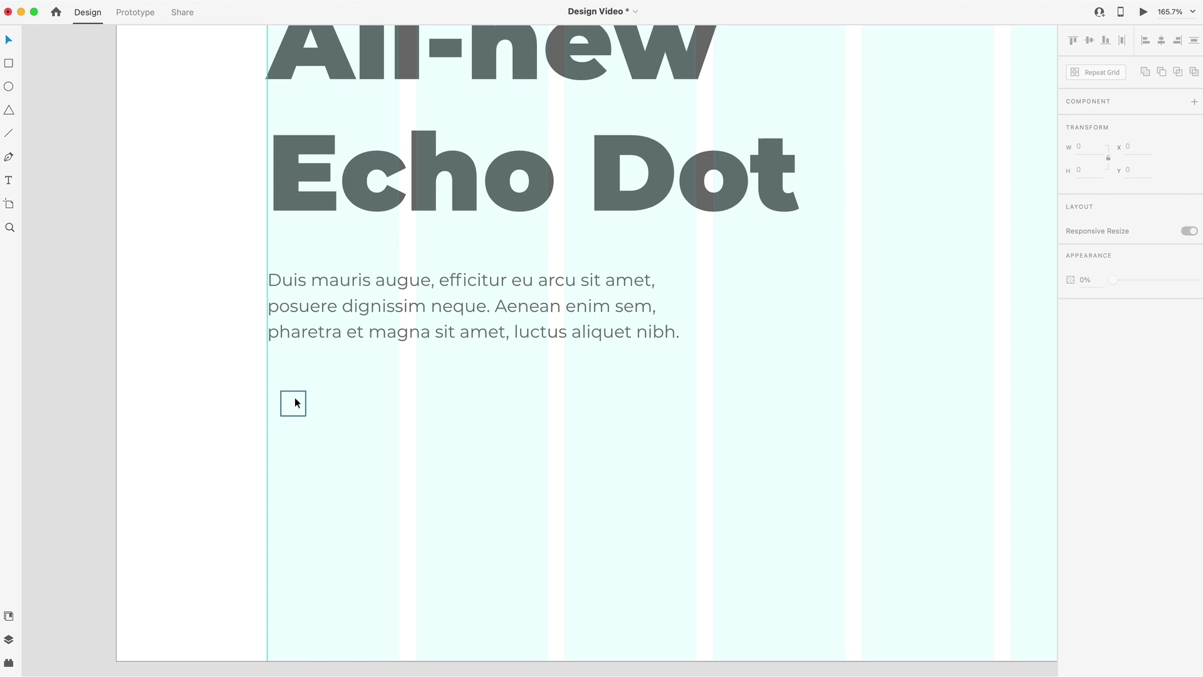
pyautogui.moveTo(283, 406); pyautogui.dragTo(270, 421)
pyautogui.click(413, 405)
# Add the text "Watch Video" to the right of the small square and format it as all-caps SemiBold
pyautogui.press('t')
pyautogui.click(371, 416)
pyautogui.write('Watch Video')
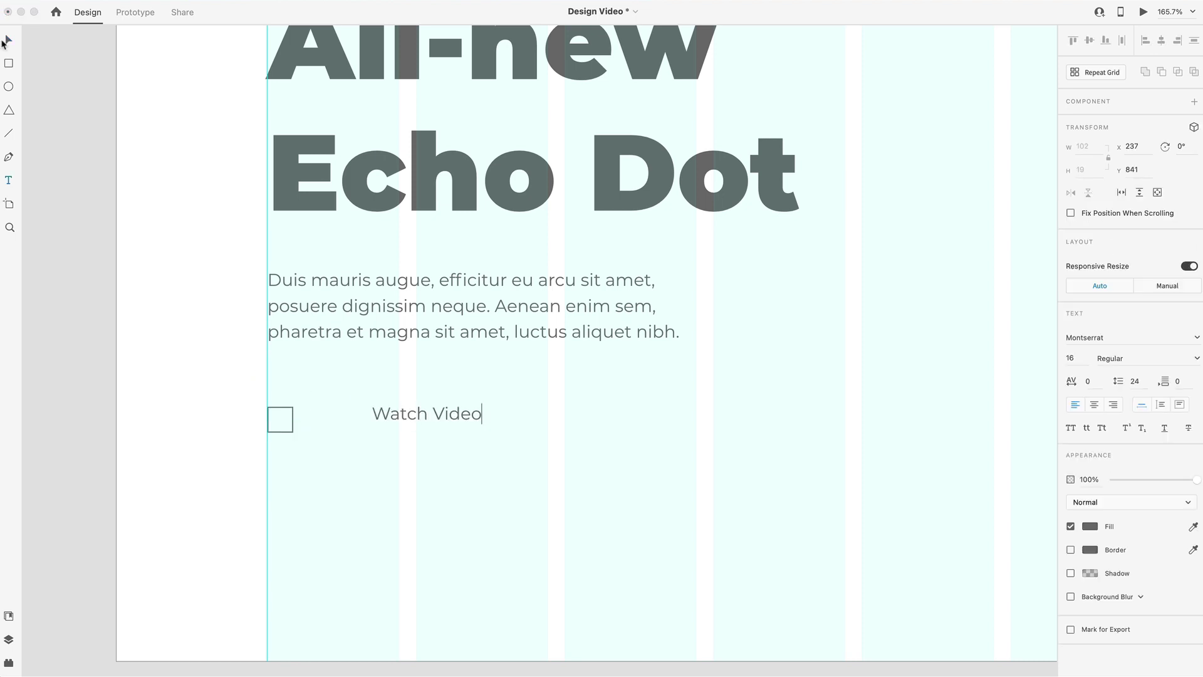
pyautogui.press('Escape')
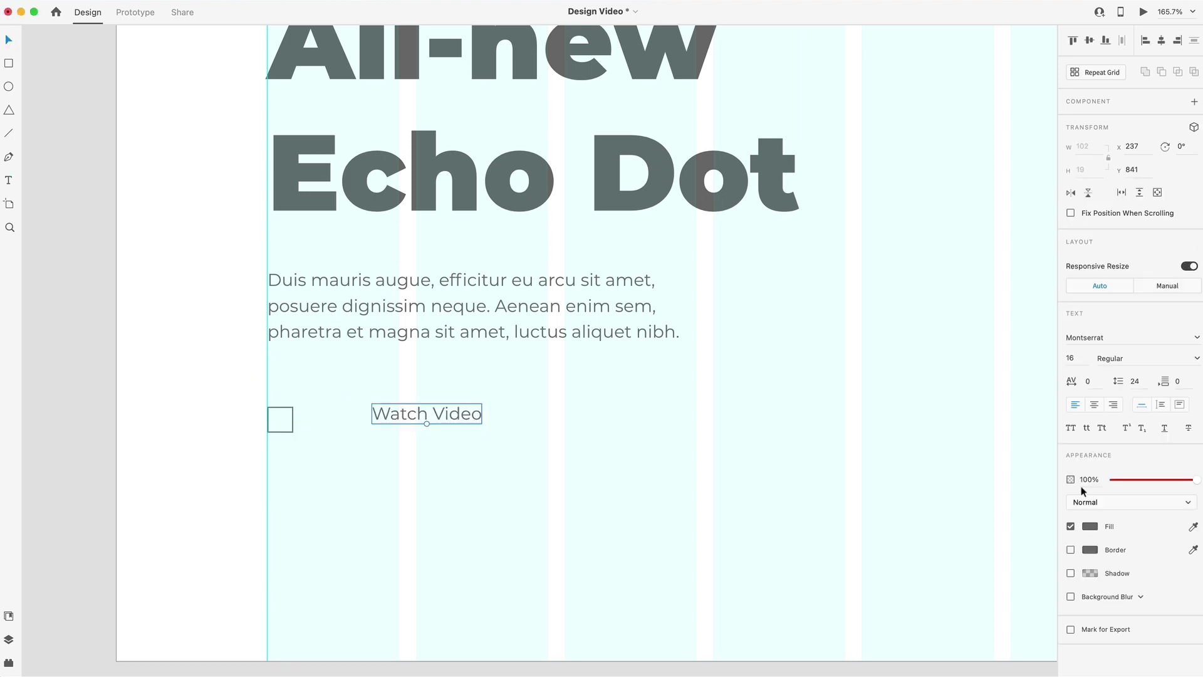
pyautogui.click(1070, 428)
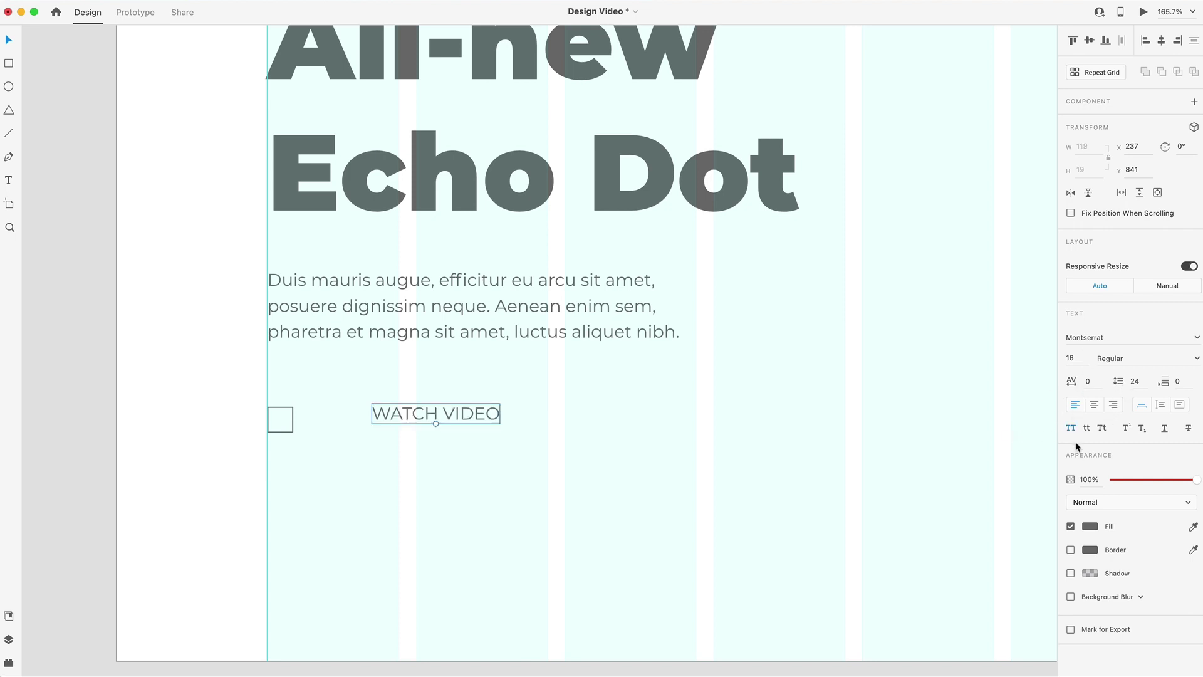
pyautogui.click(1196, 360)
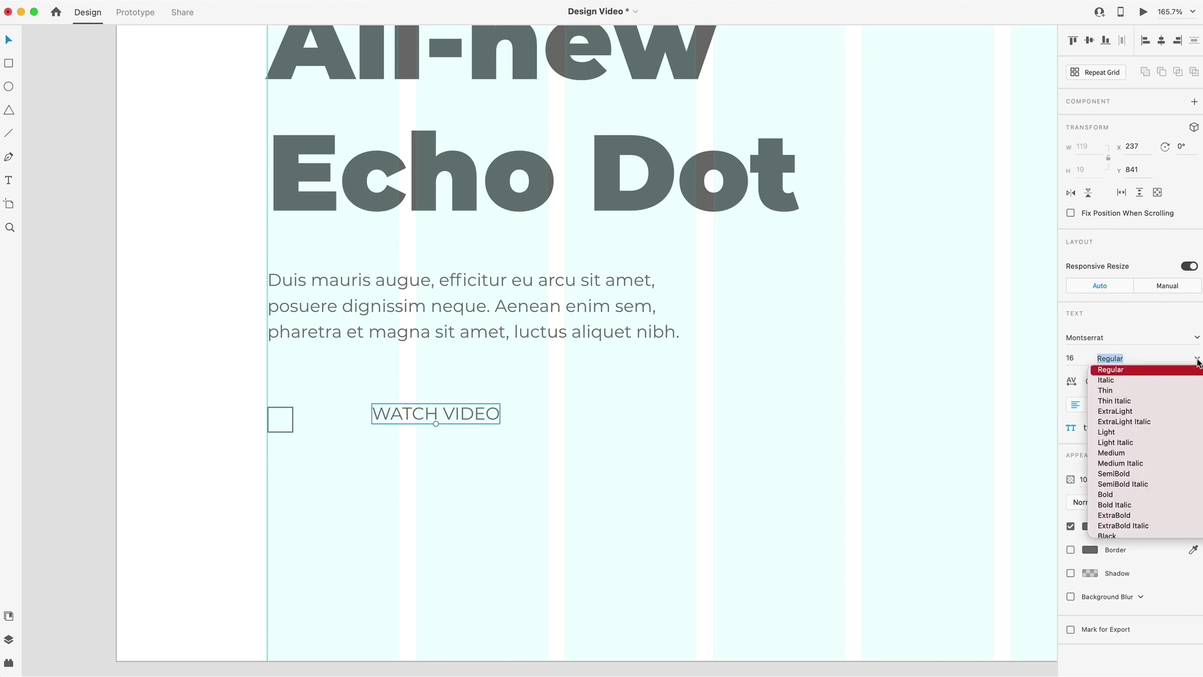
pyautogui.click(1116, 474)
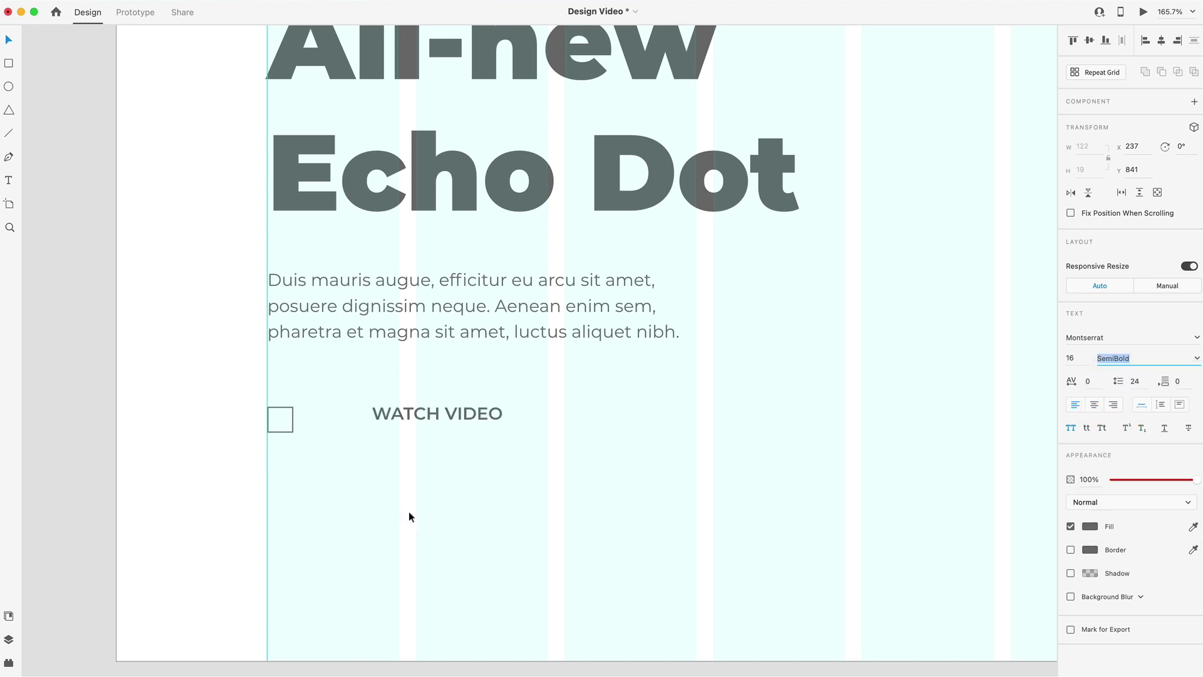
# Enlarge the square beside the "WATCH VIDEO" label to 40 × 40 px
pyautogui.click(289, 426)
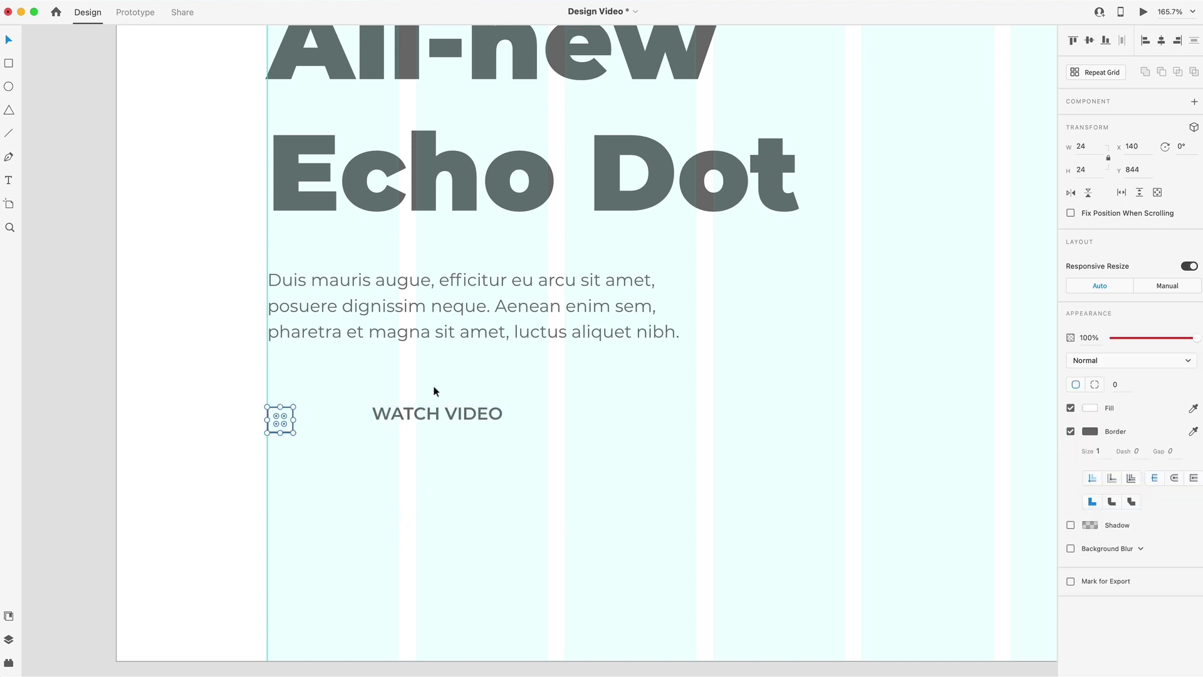
pyautogui.click(1094, 148)
pyautogui.write('40')
pyautogui.press('Return')
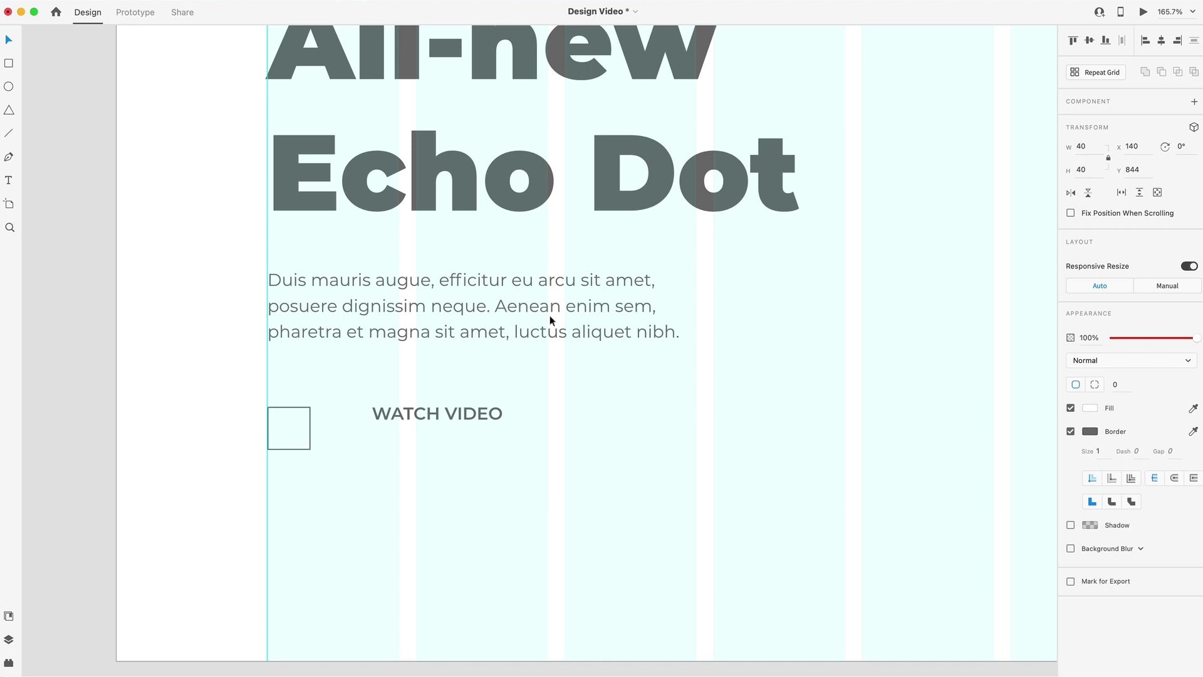
# Move the "WATCH VIDEO" label next to the square, vertically centred on it at X 196, Y 855
pyautogui.moveTo(404, 414); pyautogui.dragTo(363, 428)
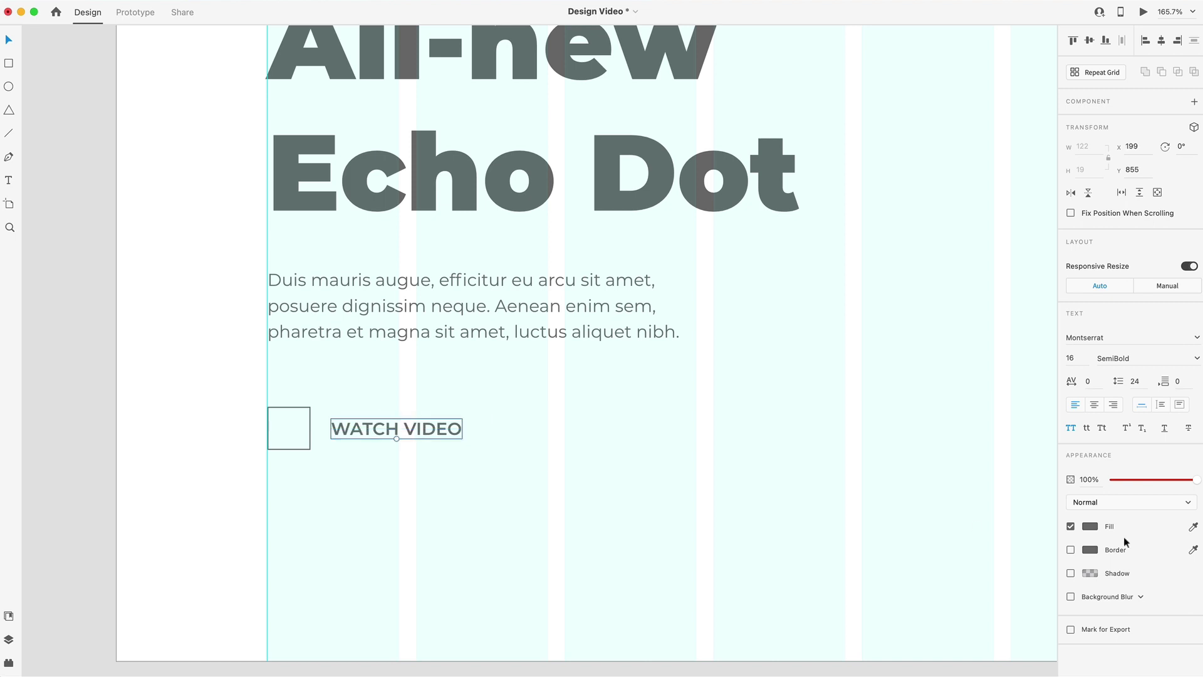
pyautogui.press('Left')
pyautogui.press('Left')
pyautogui.press('Left')
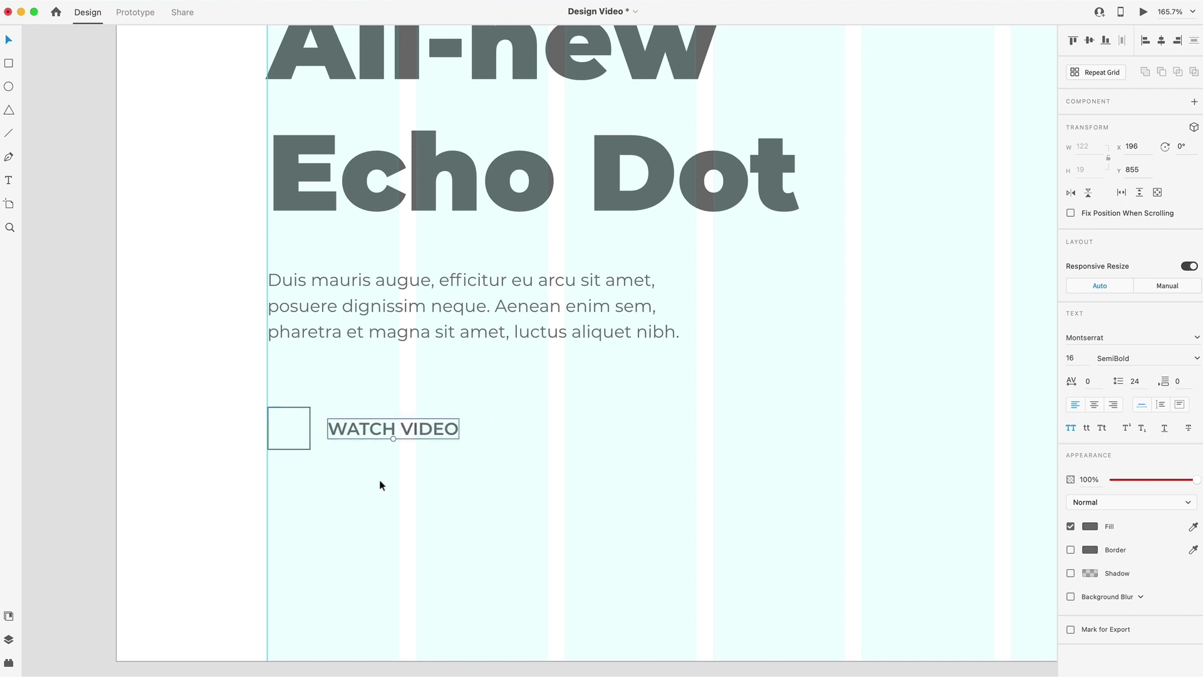
# Group the square with the "WATCH VIDEO" label and move the group up to Y 824
pyautogui.moveTo(642, 520); pyautogui.dragTo(187, 385)
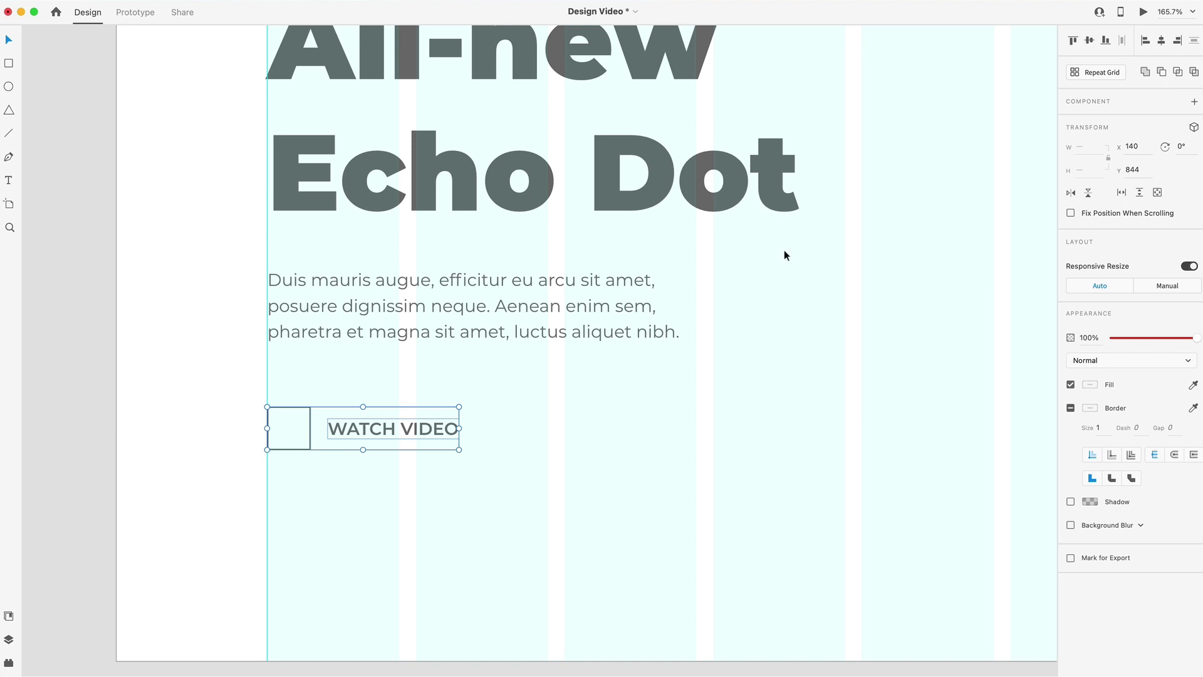
pyautogui.press('super+g')
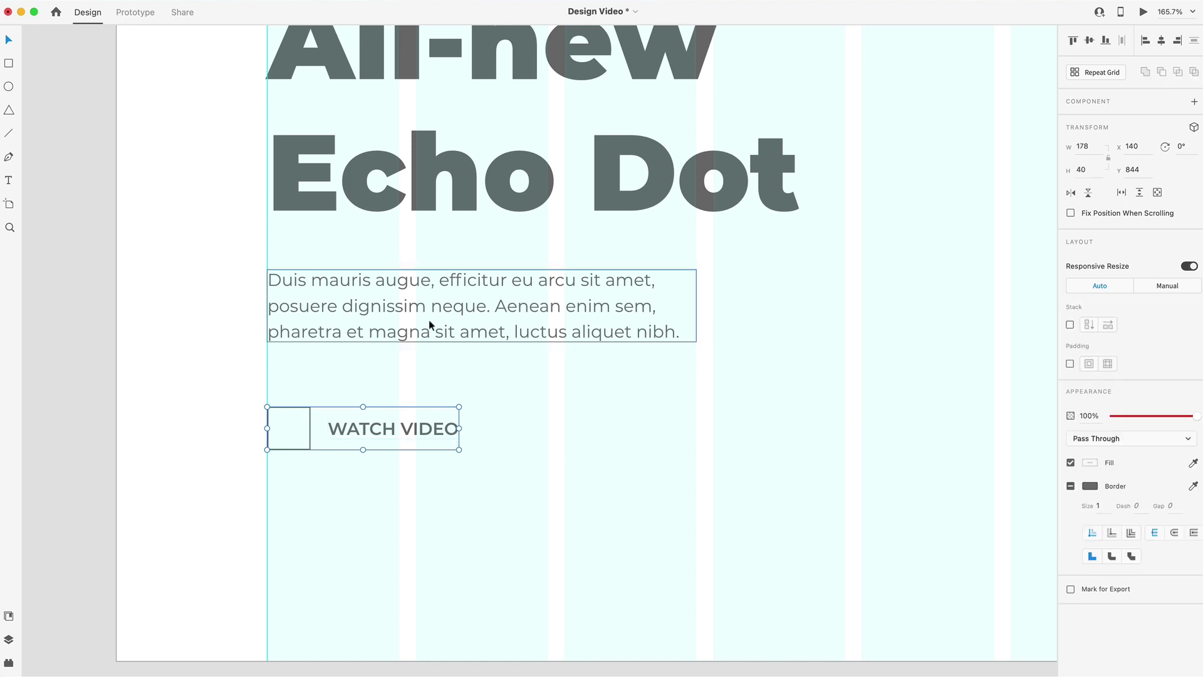
pyautogui.moveTo(393, 427); pyautogui.dragTo(391, 404)
pyautogui.scroll(-6, 381, 333)
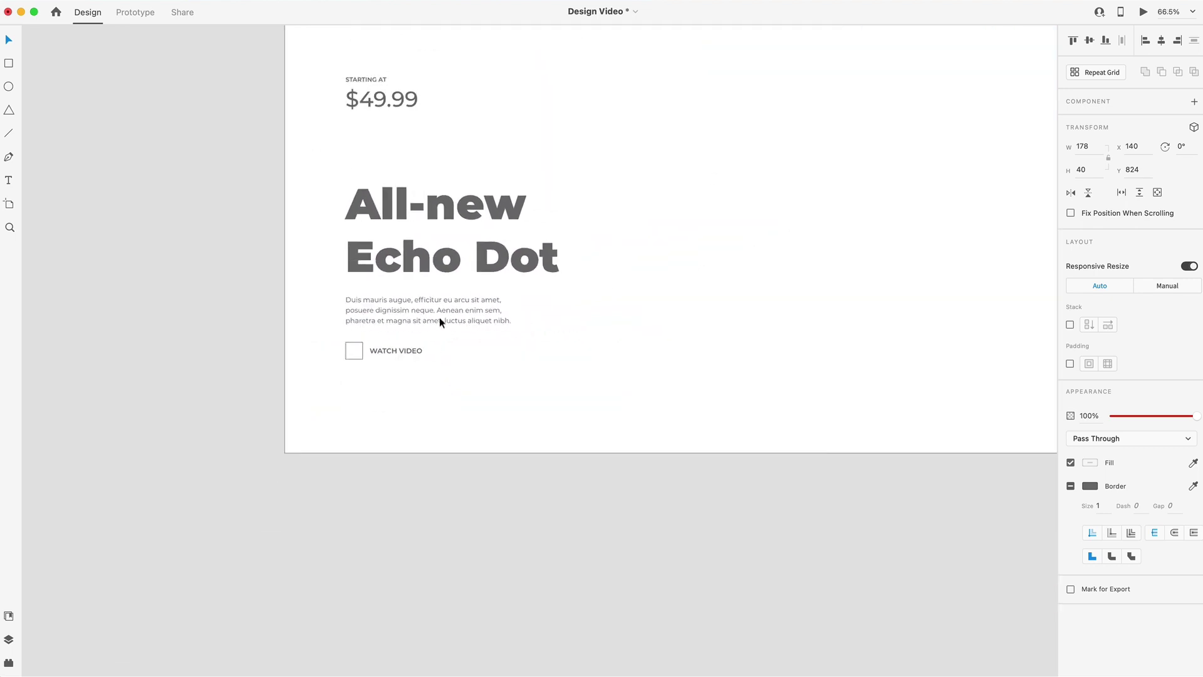
pyautogui.click(389, 304)
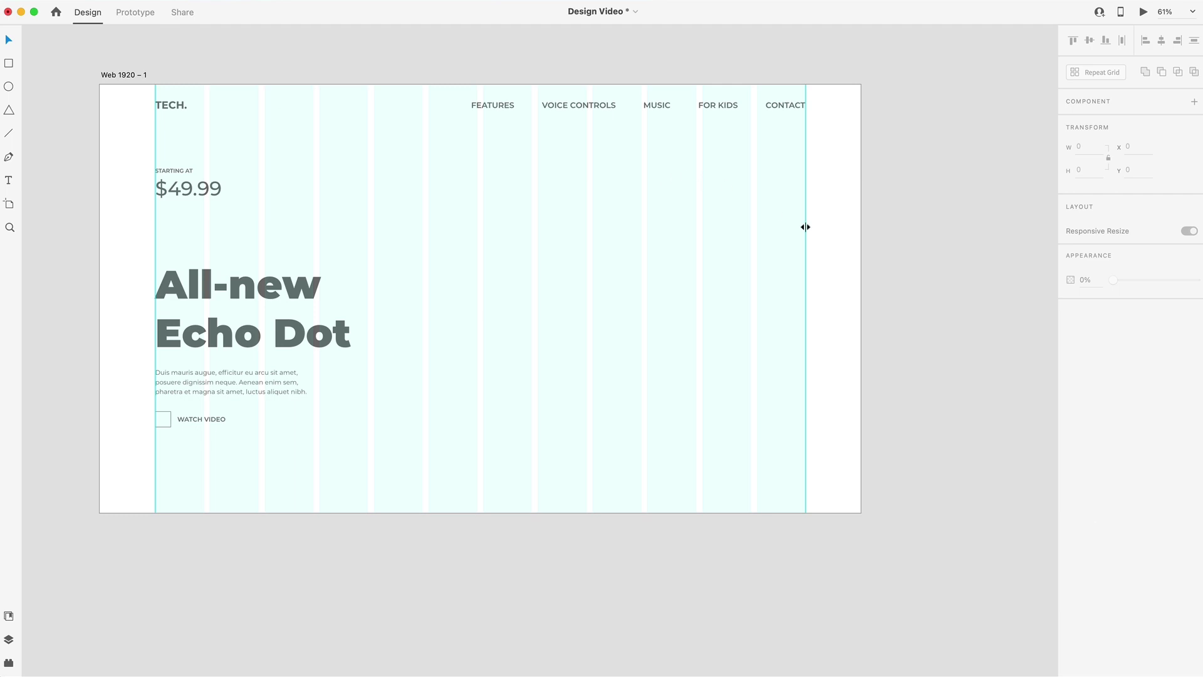
# Draw a 398 px wide rectangle across the last three grid columns below the navigation and set its height to 200
pyautogui.click(8, 65)
pyautogui.moveTo(648, 154)
pyautogui.mouseDown()
pyautogui.moveTo(745, 235)
pyautogui.moveTo(806, 249)
pyautogui.mouseUp()
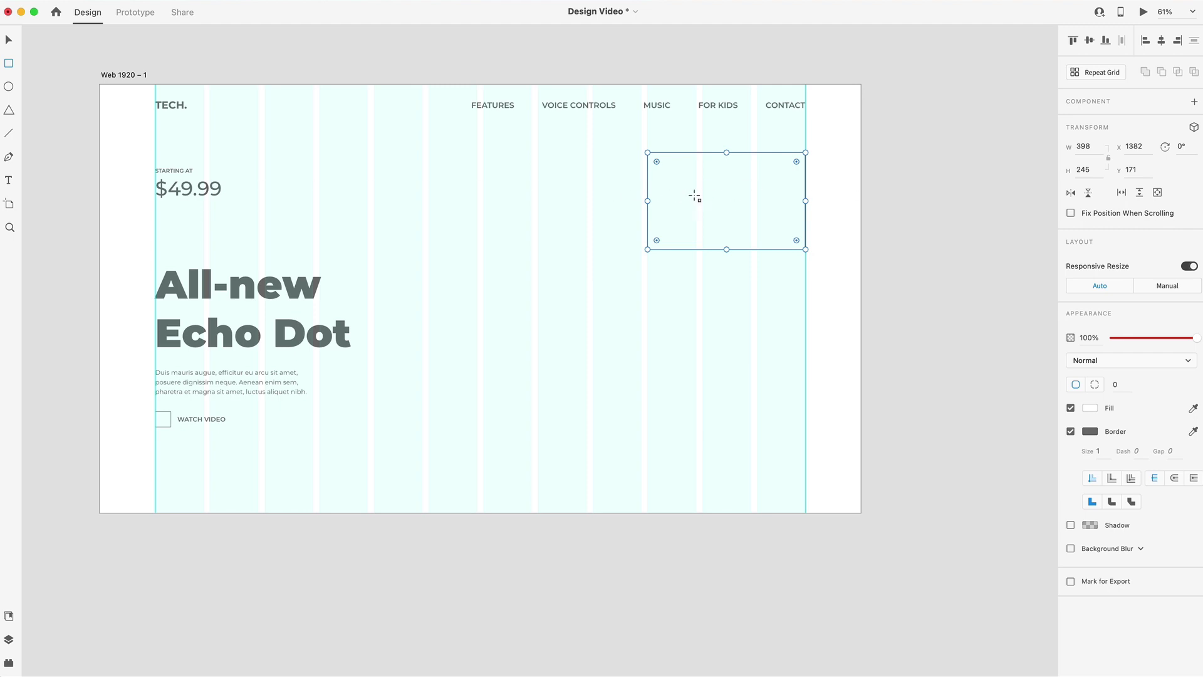
pyautogui.click(1094, 166)
pyautogui.write('200')
pyautogui.press('Return')
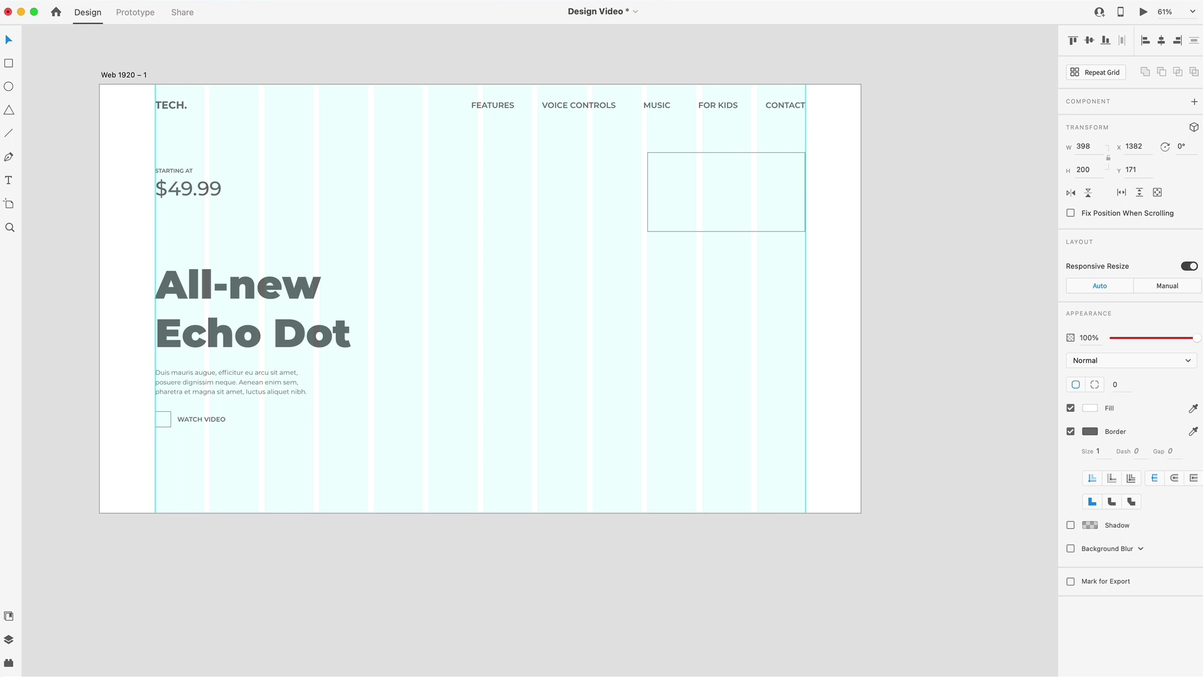
# Add the text "ECHO DOT" inside the upper part of the rectangle and place it at X 1431, Y 196
pyautogui.scroll(5, 756, 149)
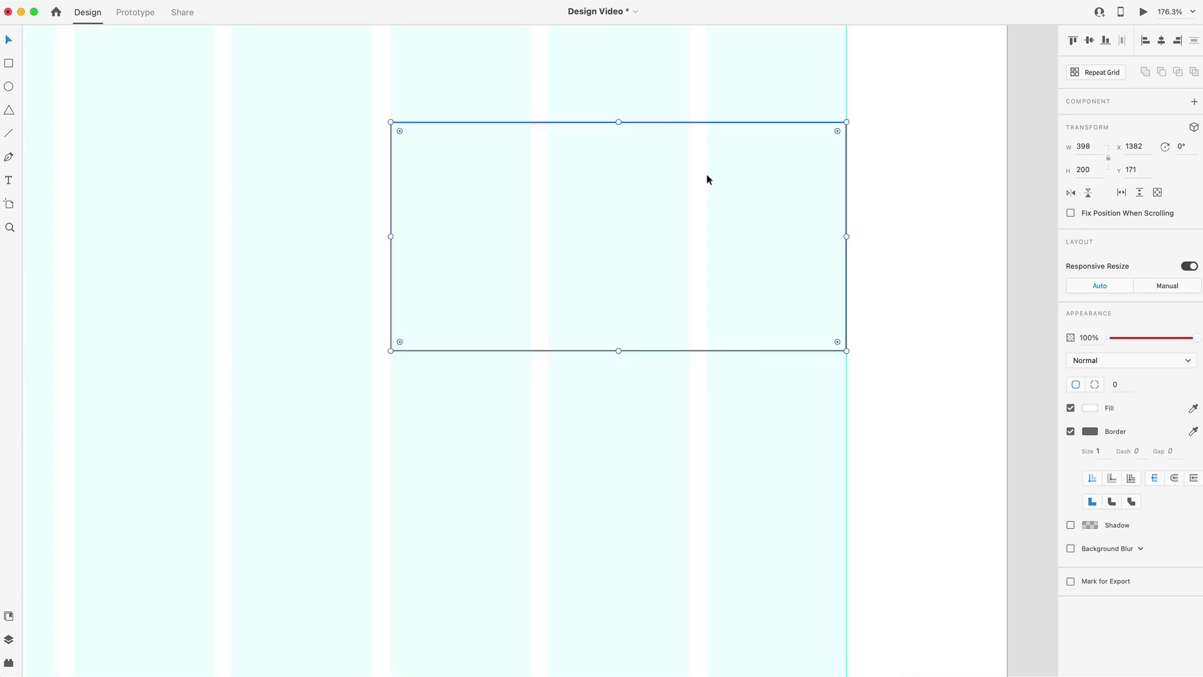
pyautogui.press('t')
pyautogui.click(475, 168)
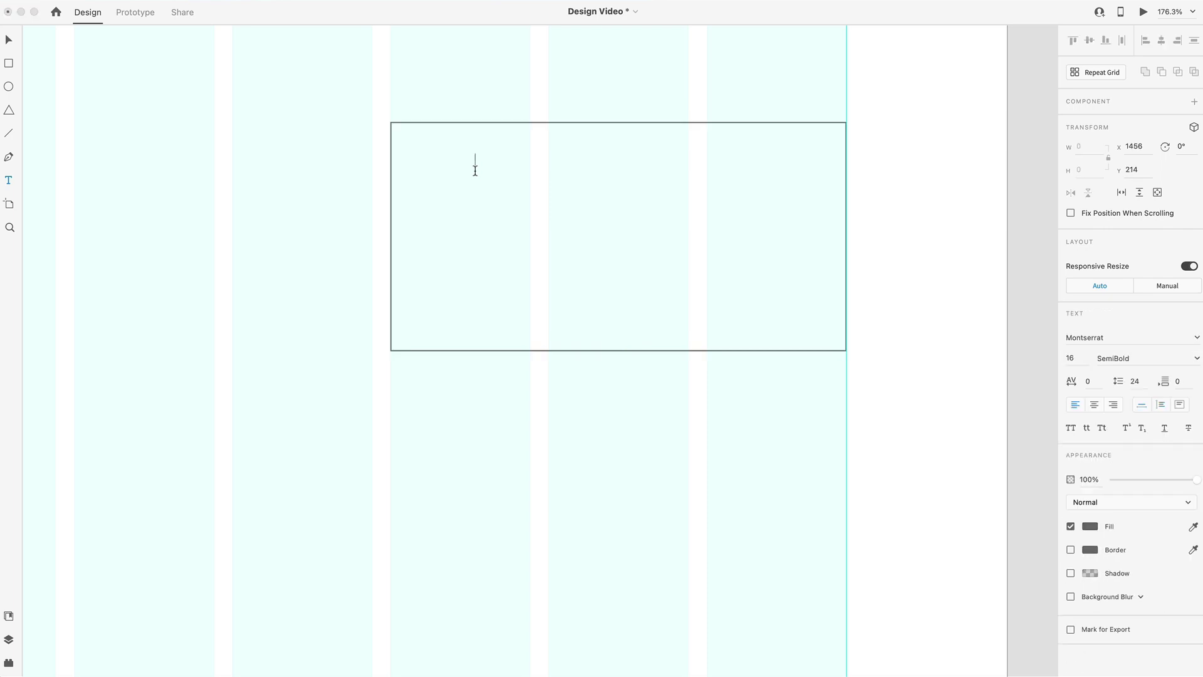
pyautogui.write('ECHO DOT')
pyautogui.click(9, 40)
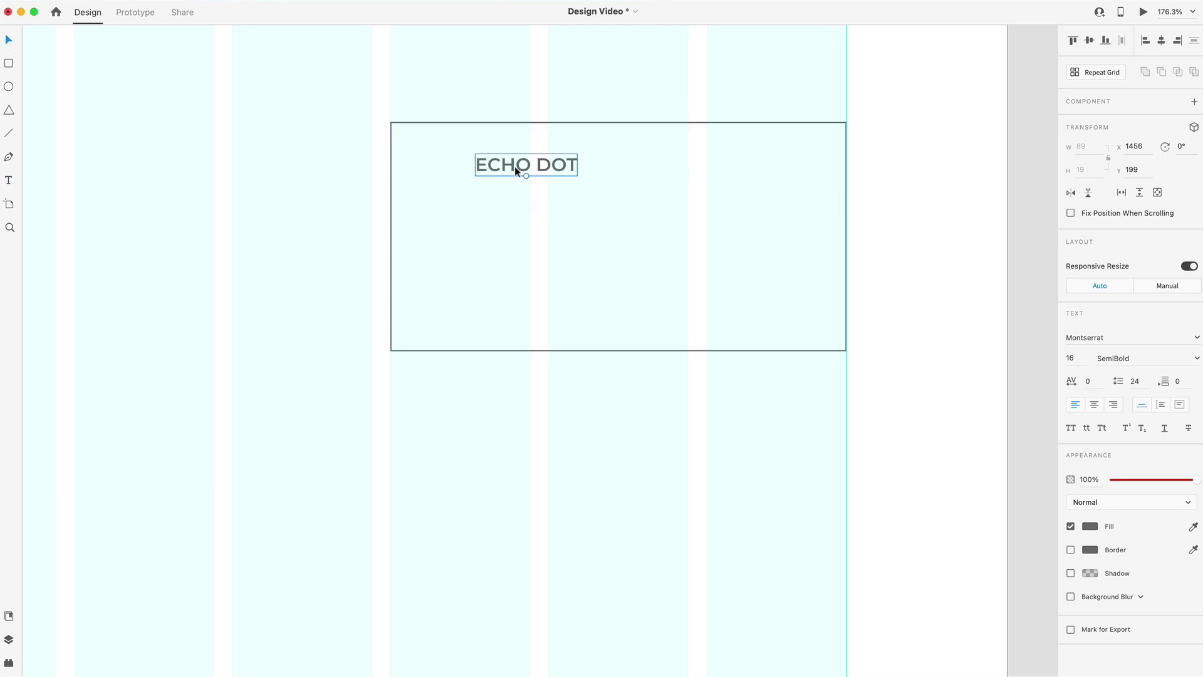
pyautogui.moveTo(513, 166); pyautogui.dragTo(490, 159)
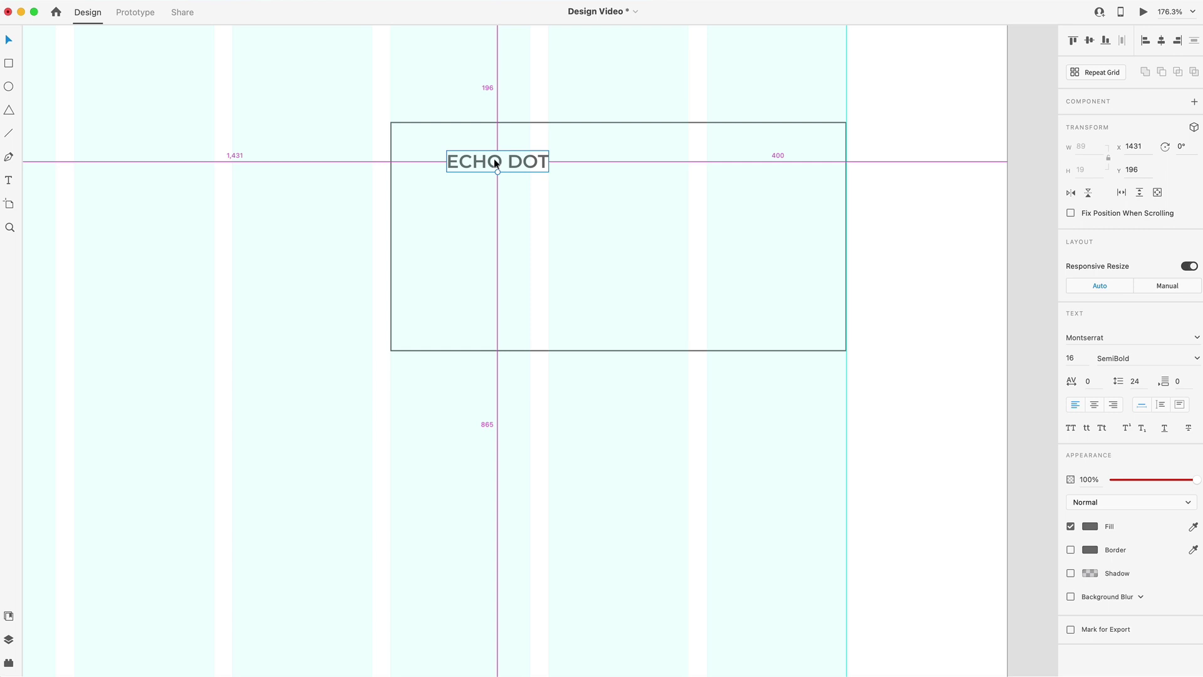
# Duplicate the "ECHO DOT" text directly below it and change the copy to "4th Generation"
pyautogui.moveTo(493, 162); pyautogui.dragTo(495, 198)
pyautogui.doubleClick(496, 197)
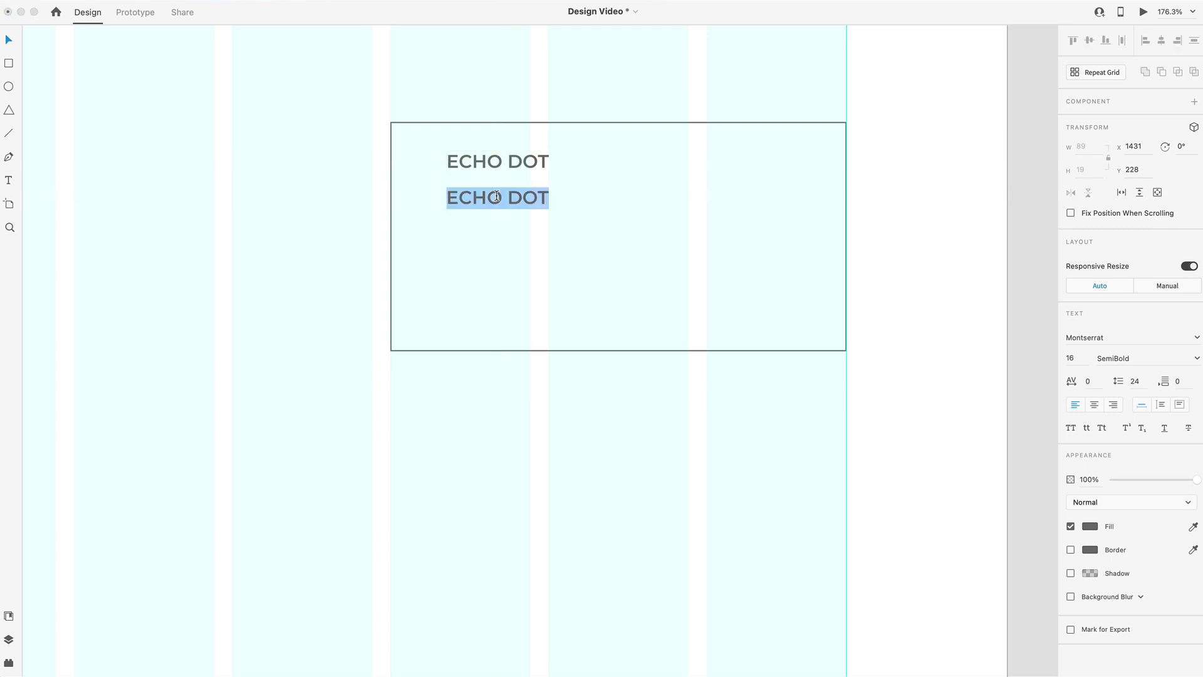
pyautogui.write('4th Generation')
# Duplicate the "4th Generation" text lower in the card, change the copy to "$49.99" and place it at Y 309
pyautogui.moveTo(554, 199); pyautogui.dragTo(554, 264)
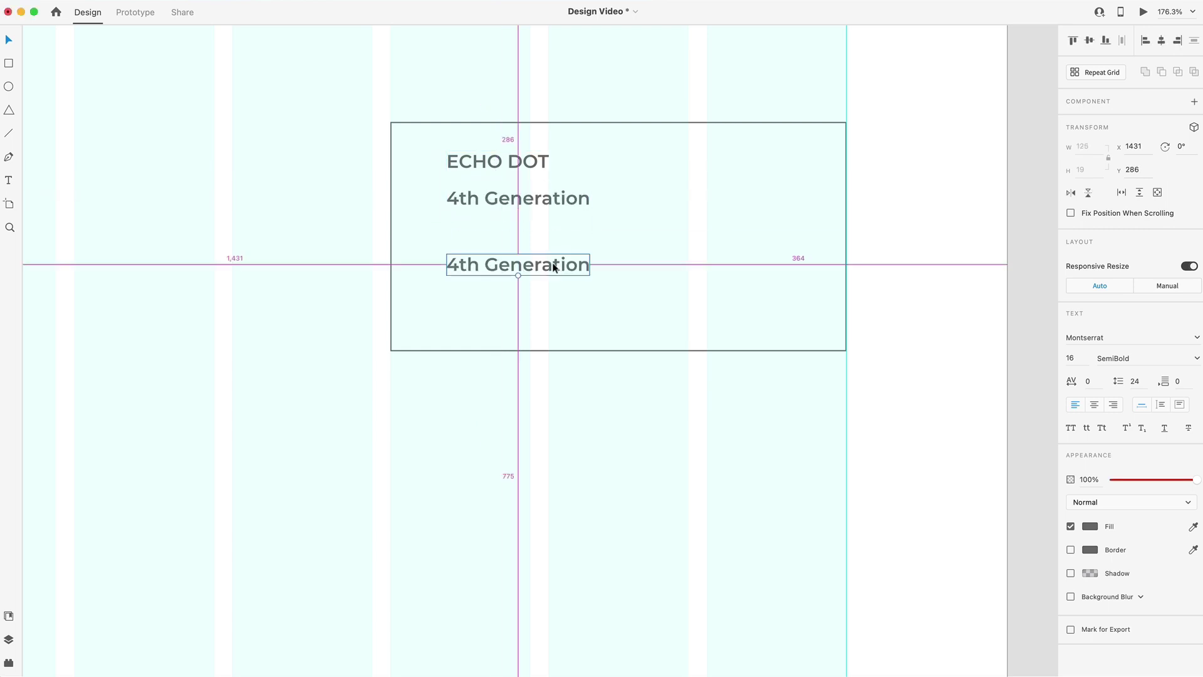
pyautogui.doubleClick(553, 264)
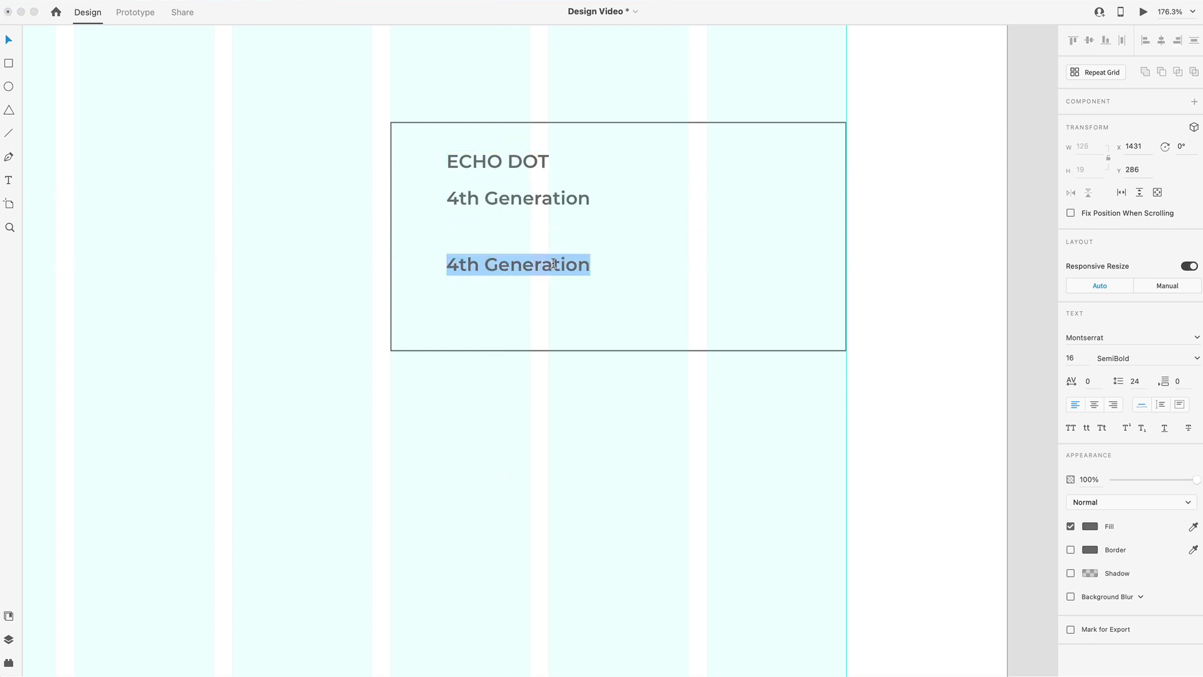
pyautogui.write('$49.99')
pyautogui.press('Escape')
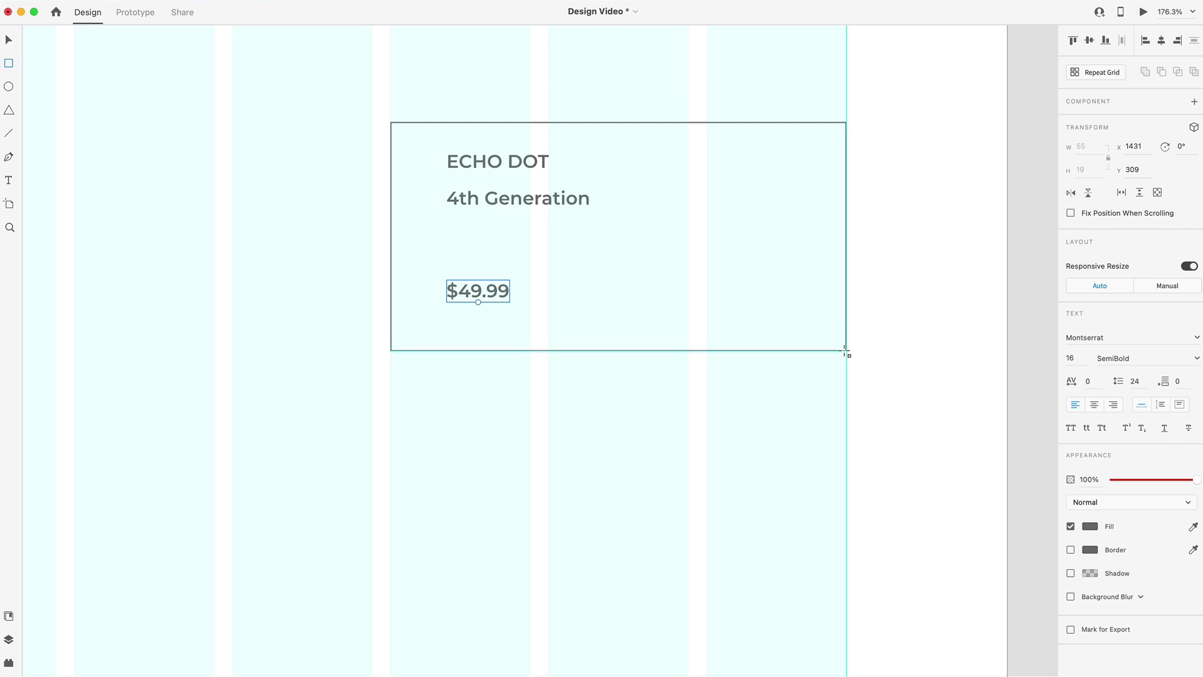
# Draw a 48 × 48 px square in the lower-right corner of the product card
pyautogui.press('r')
pyautogui.moveTo(843, 347); pyautogui.dragTo(792, 289)
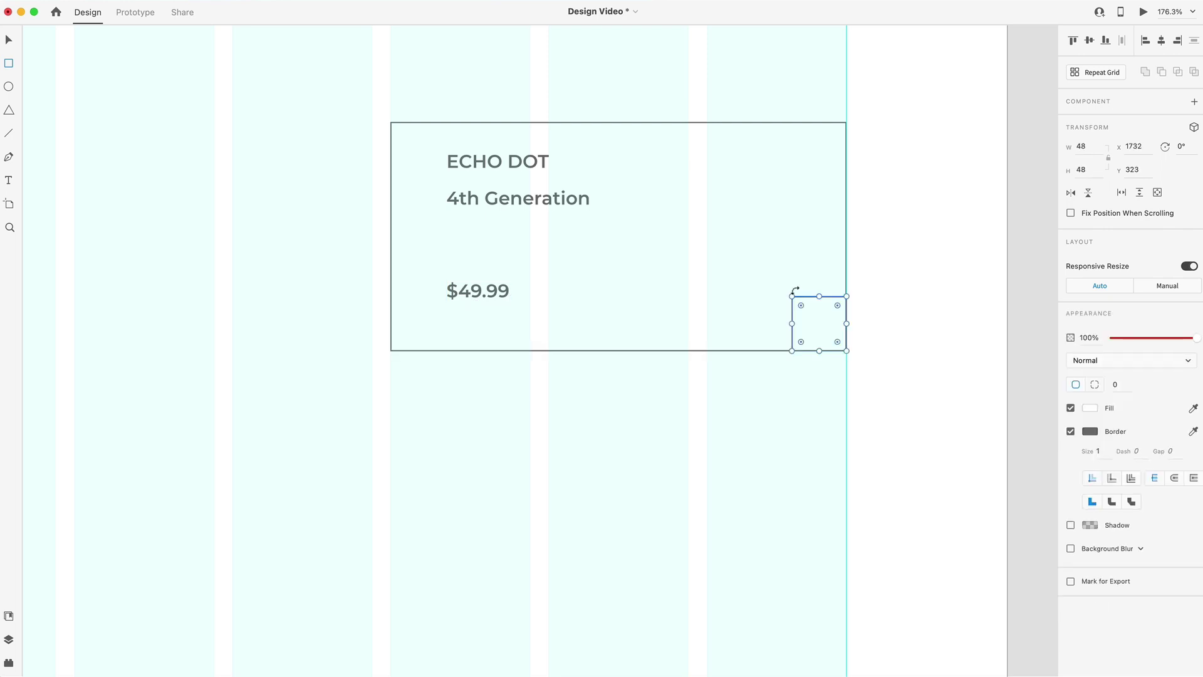
pyautogui.press('v')
# Set the card's "ECHO DOT" title to size 22 and turn on all caps
pyautogui.click(518, 162)
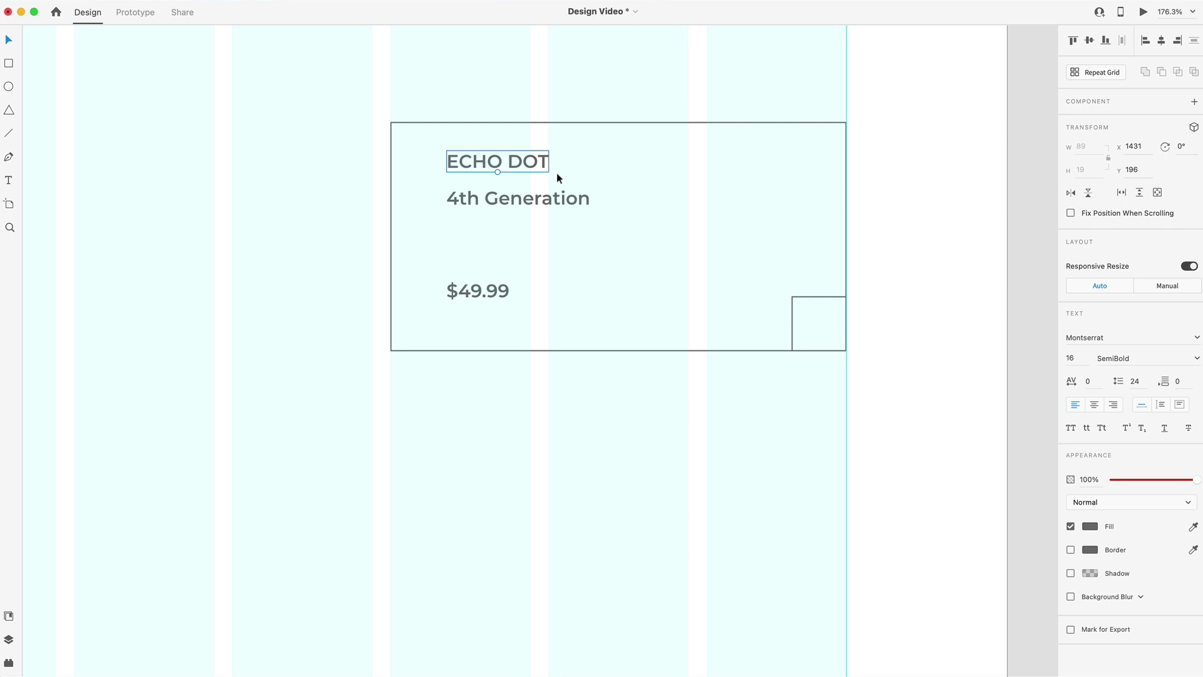
pyautogui.click(1068, 357)
pyautogui.write('22')
pyautogui.press('Return')
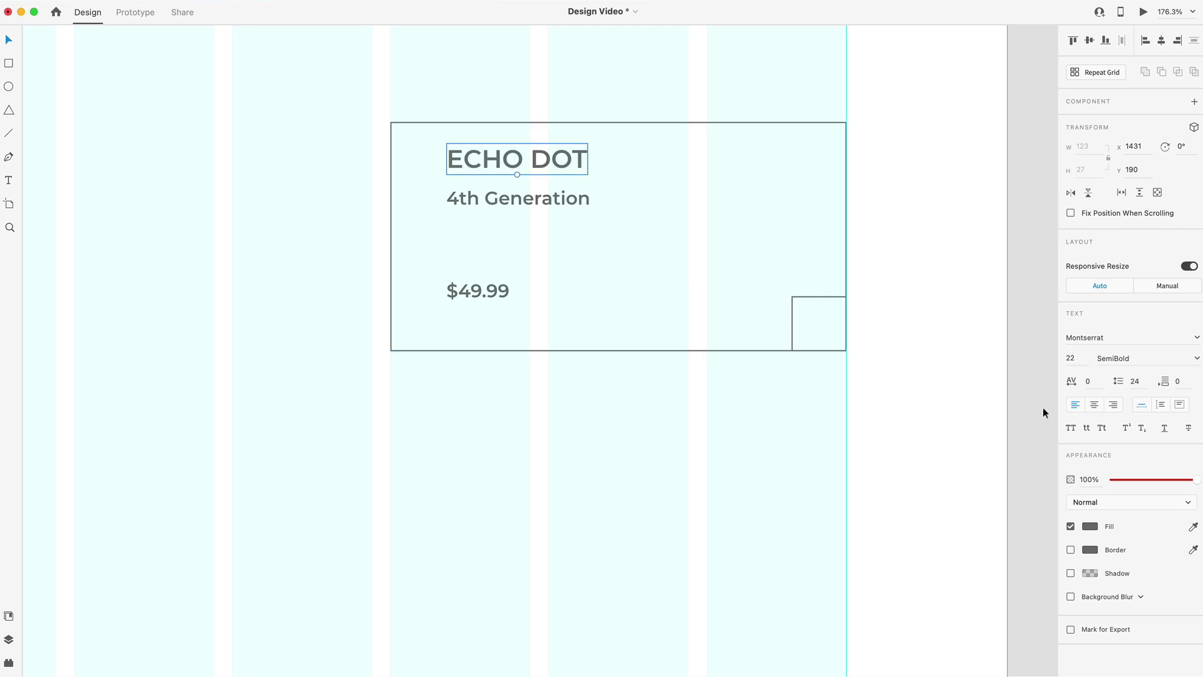
pyautogui.click(1071, 429)
# Position the card's "ECHO DOT" title 40 px from the card's left edge and 32 px from its top edge
pyautogui.moveTo(492, 160); pyautogui.dragTo(456, 164)
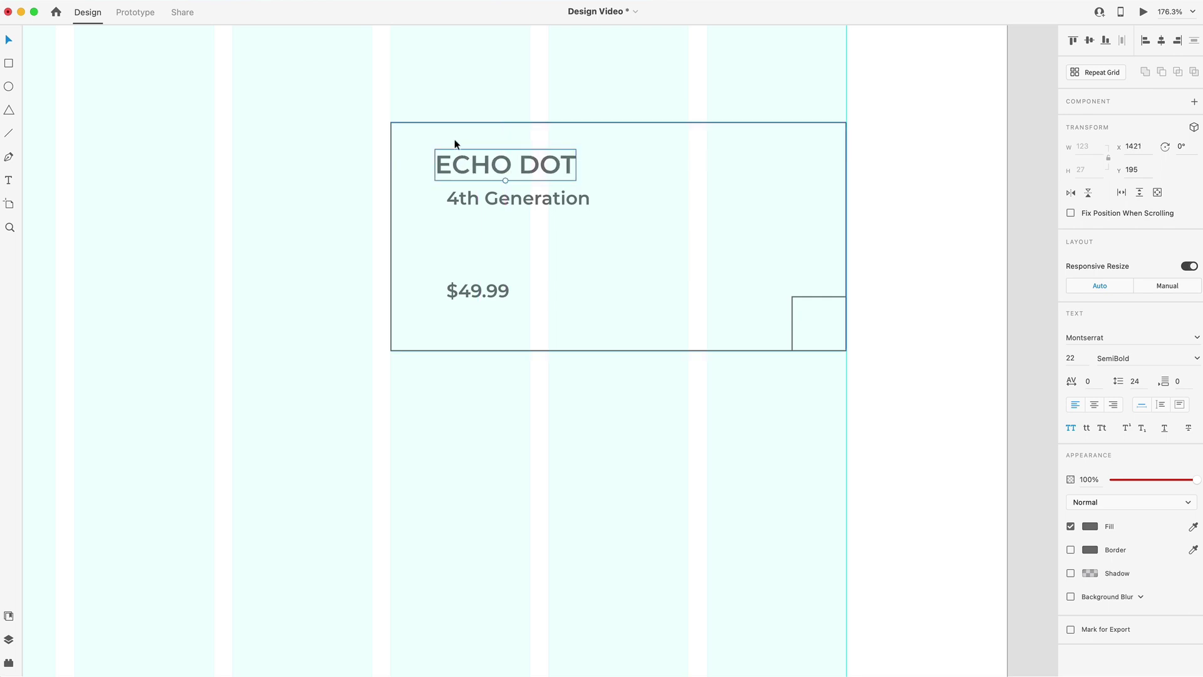
pyautogui.press('Down')
pyautogui.press('Right')
pyautogui.press('Down')
pyautogui.press('Down')
pyautogui.press('Down')
pyautogui.press('Down')
pyautogui.press('Down')
pyautogui.press('Down')
pyautogui.press('Down')
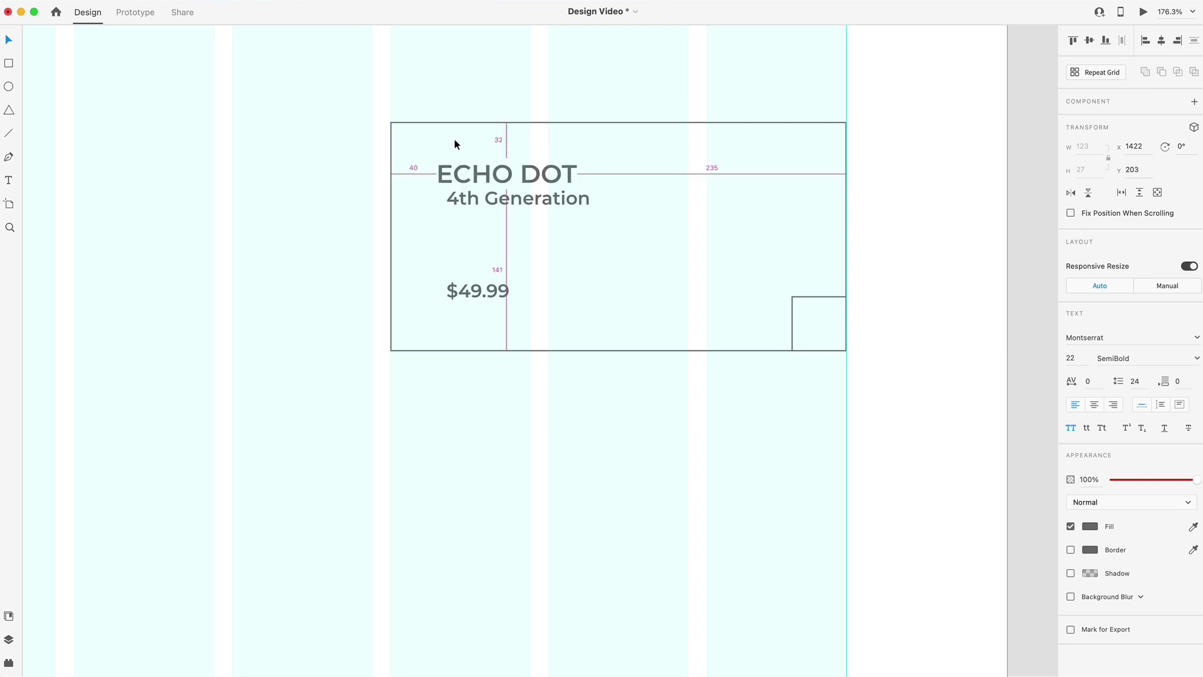
# Move "4th Generation" beneath the "ECHO DOT" title at X 1424 and set its font size to 12
pyautogui.moveTo(515, 196); pyautogui.dragTo(494, 208)
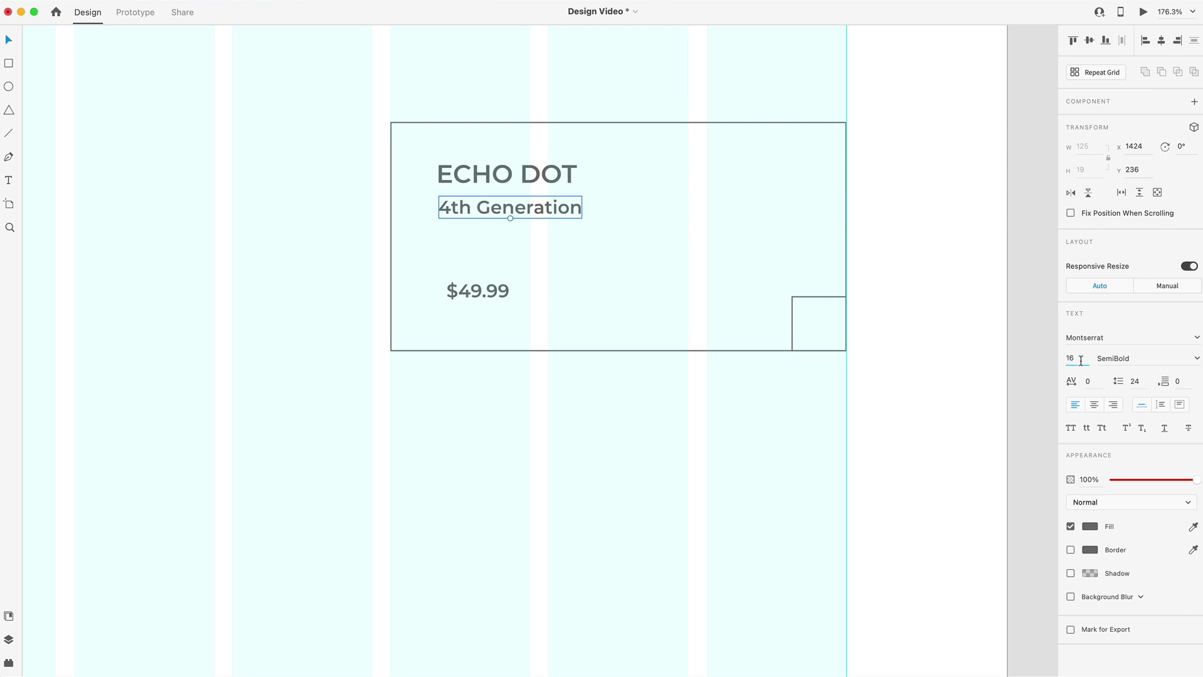
pyautogui.moveTo(1080, 361); pyautogui.dragTo(1058, 359)
pyautogui.write('12')
pyautogui.press('Return')
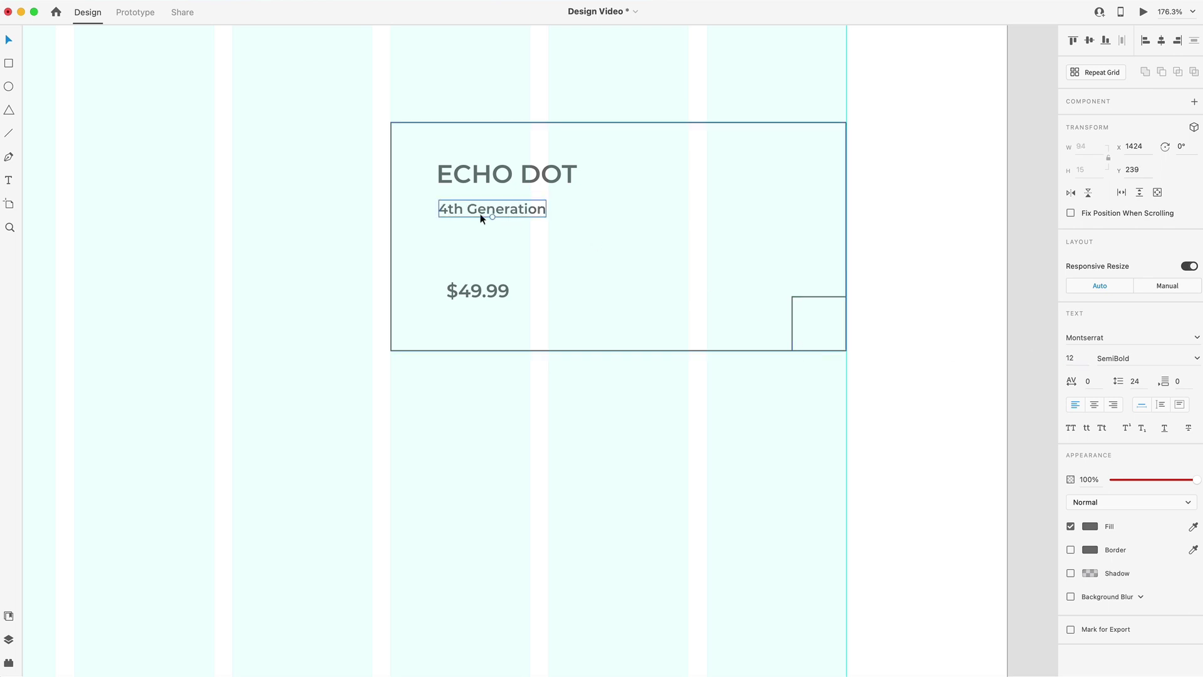
# Align "4th Generation" with the left edge of the card's "ECHO DOT" title, closely beneath it
pyautogui.moveTo(460, 209); pyautogui.dragTo(457, 203)
pyautogui.press('Tab')
pyautogui.press('Tab')
pyautogui.press('alt')
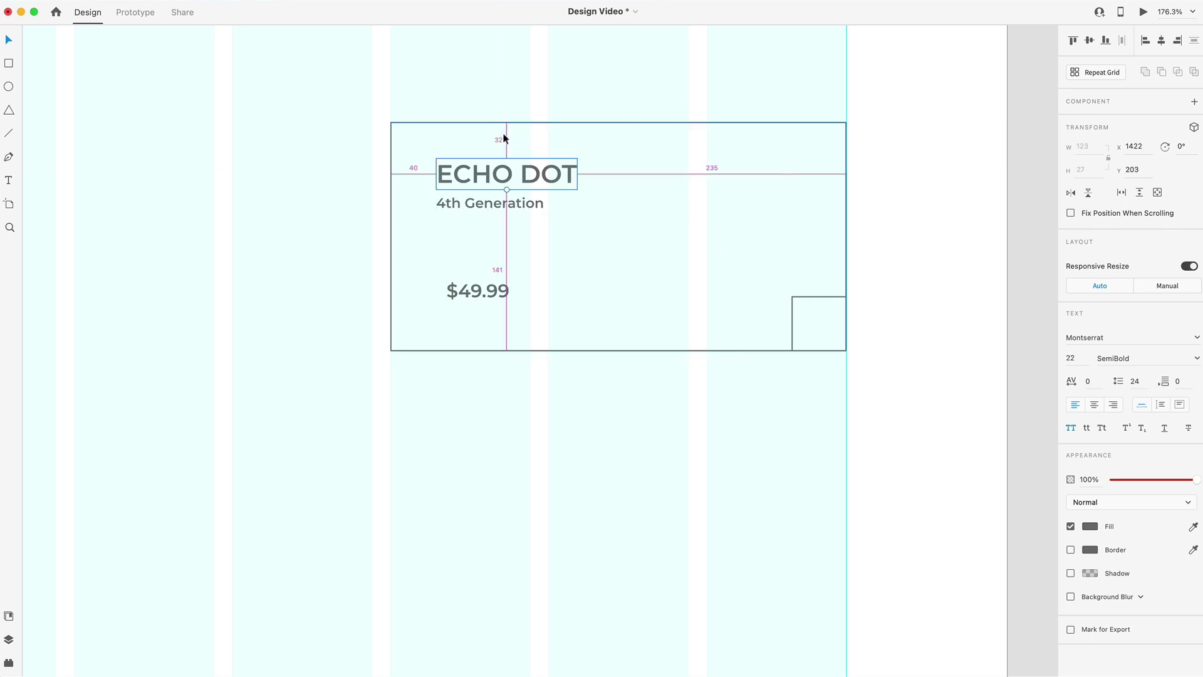
# Move the card's $49.99 price down near the card's lower edge and align it with the left edge of the title
pyautogui.moveTo(464, 297); pyautogui.dragTo(471, 319)
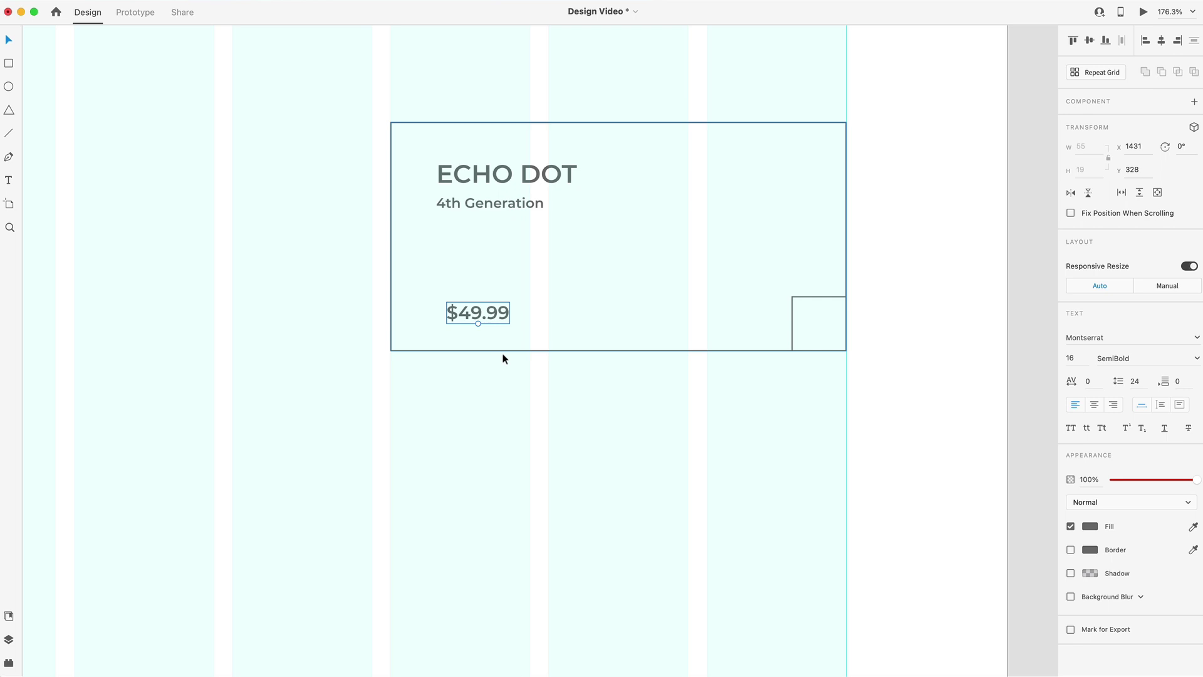
pyautogui.press('Up')
pyautogui.press('Up')
pyautogui.press('Up')
pyautogui.press('Up')
pyautogui.press('Up')
pyautogui.press('Up')
pyautogui.press('Up')
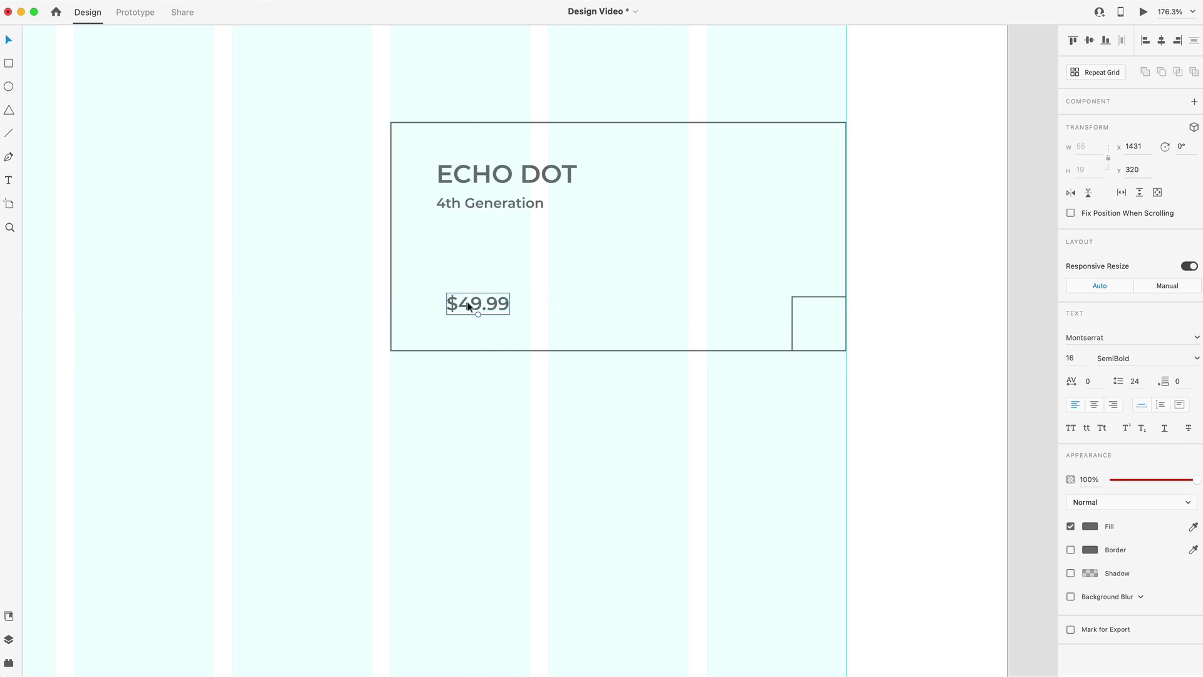
pyautogui.moveTo(470, 304); pyautogui.dragTo(462, 300)
pyautogui.click(717, 393)
# Group the product card's elements and place two copies of the card beneath it, spaced 30 px apart
pyautogui.scroll(-6, 714, 391)
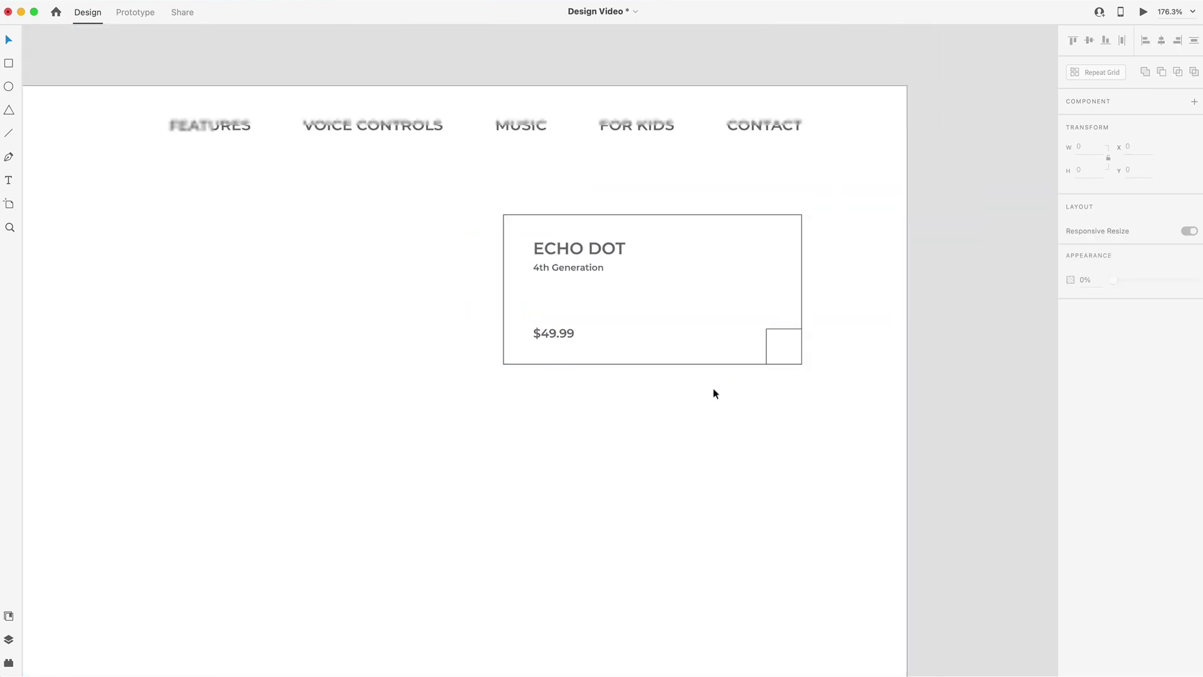
pyautogui.scroll(2, 709, 400)
pyautogui.moveTo(777, 395); pyautogui.dragTo(716, 364)
pyautogui.press('super+z')
pyautogui.moveTo(768, 392); pyautogui.dragTo(689, 486)
pyautogui.scroll(-3, 689, 425)
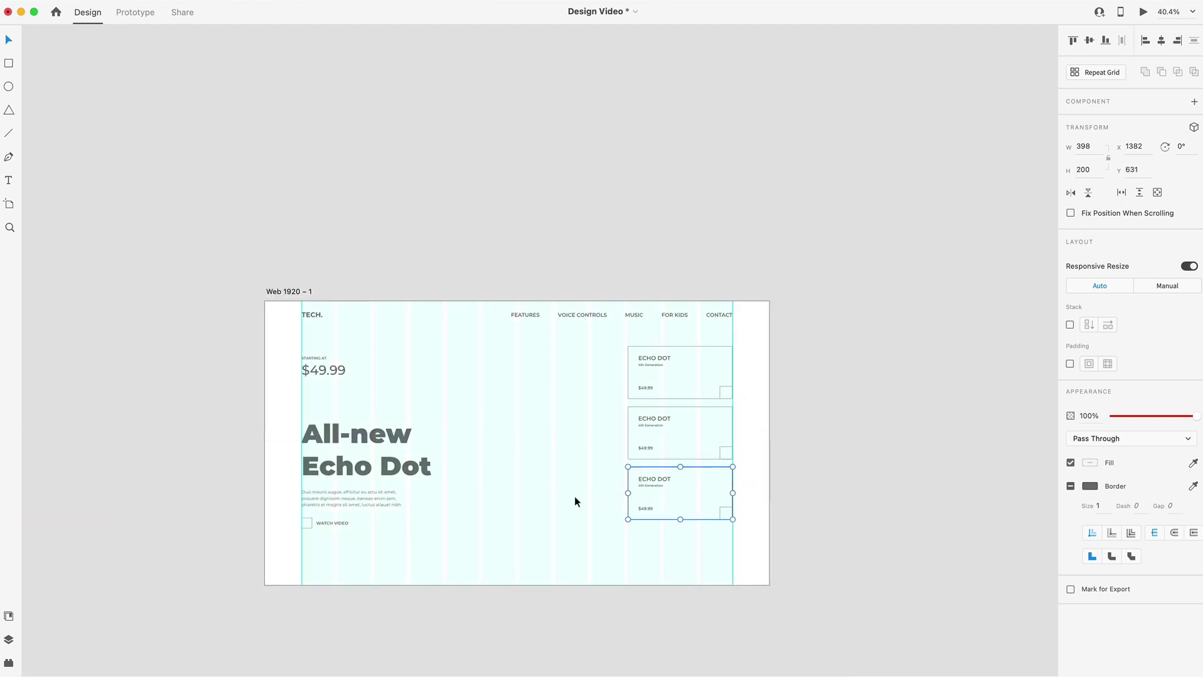
pyautogui.scroll(-2, 576, 492)
pyautogui.scroll(5, 563, 423)
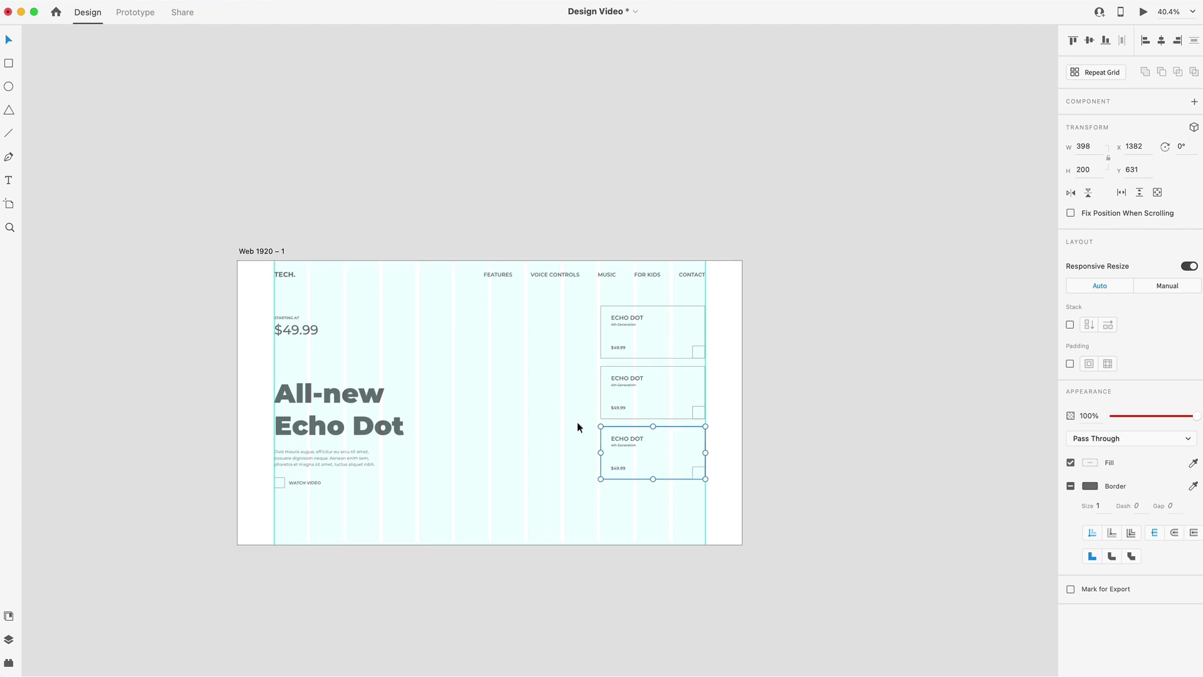
pyautogui.click(645, 398)
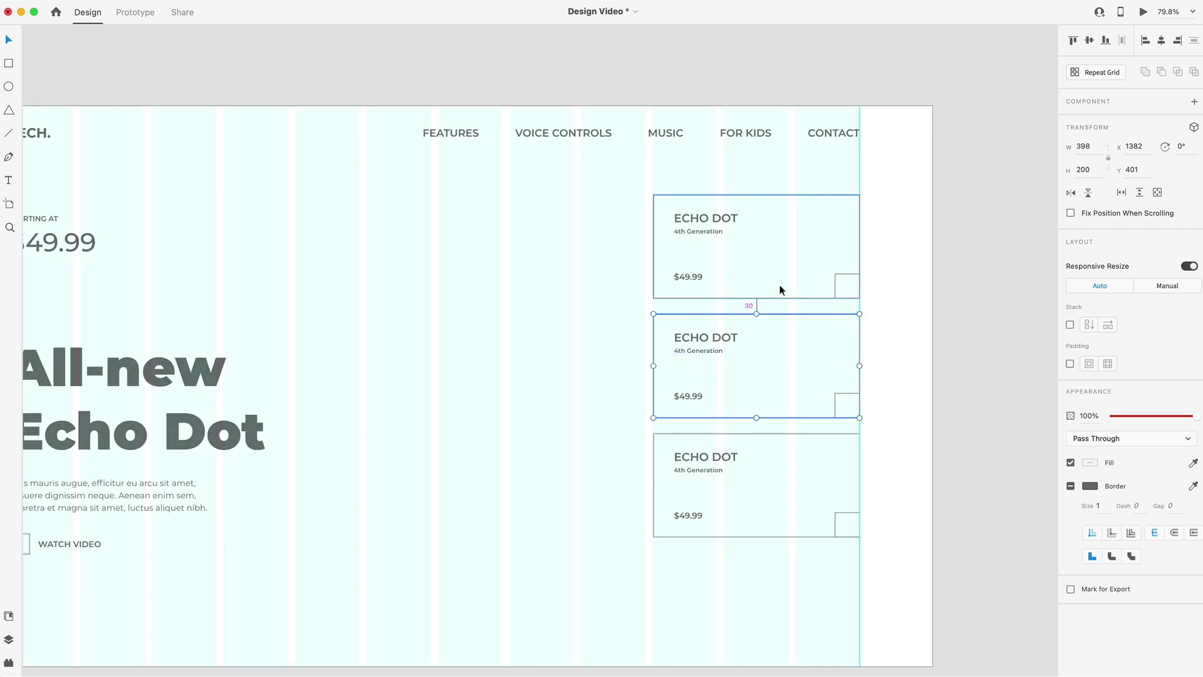
# Center the three product cards together vertically on the artboard
pyautogui.moveTo(804, 575); pyautogui.dragTo(685, 230)
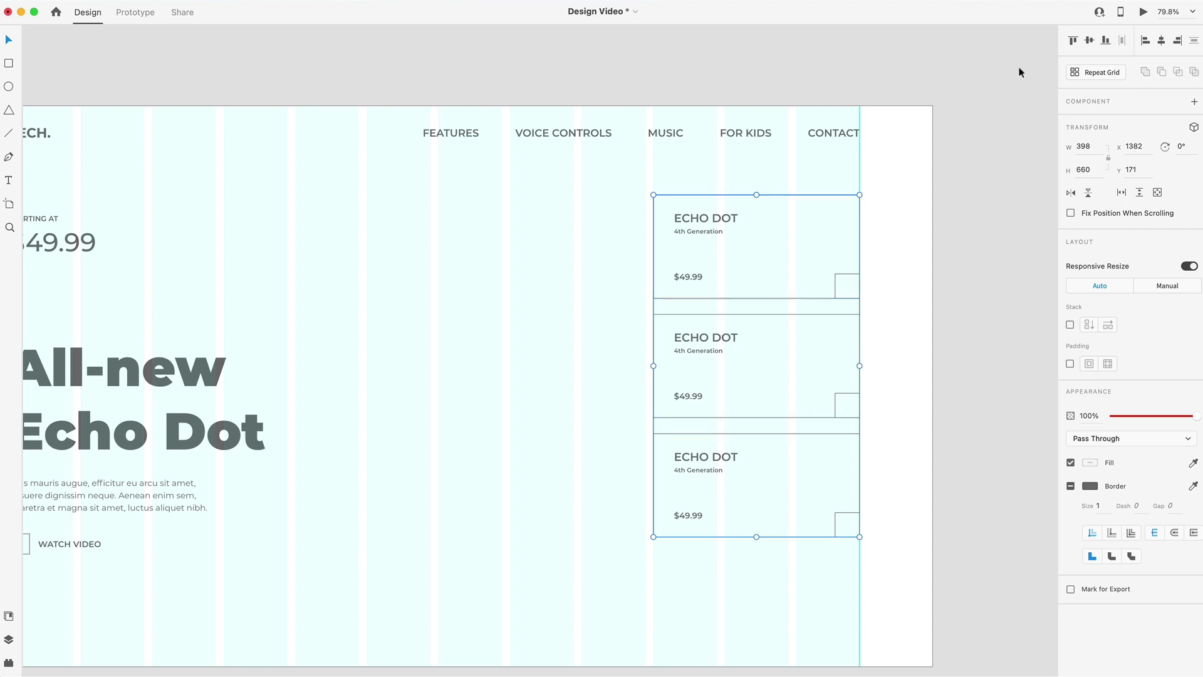
pyautogui.click(1090, 41)
pyautogui.press('super+0')
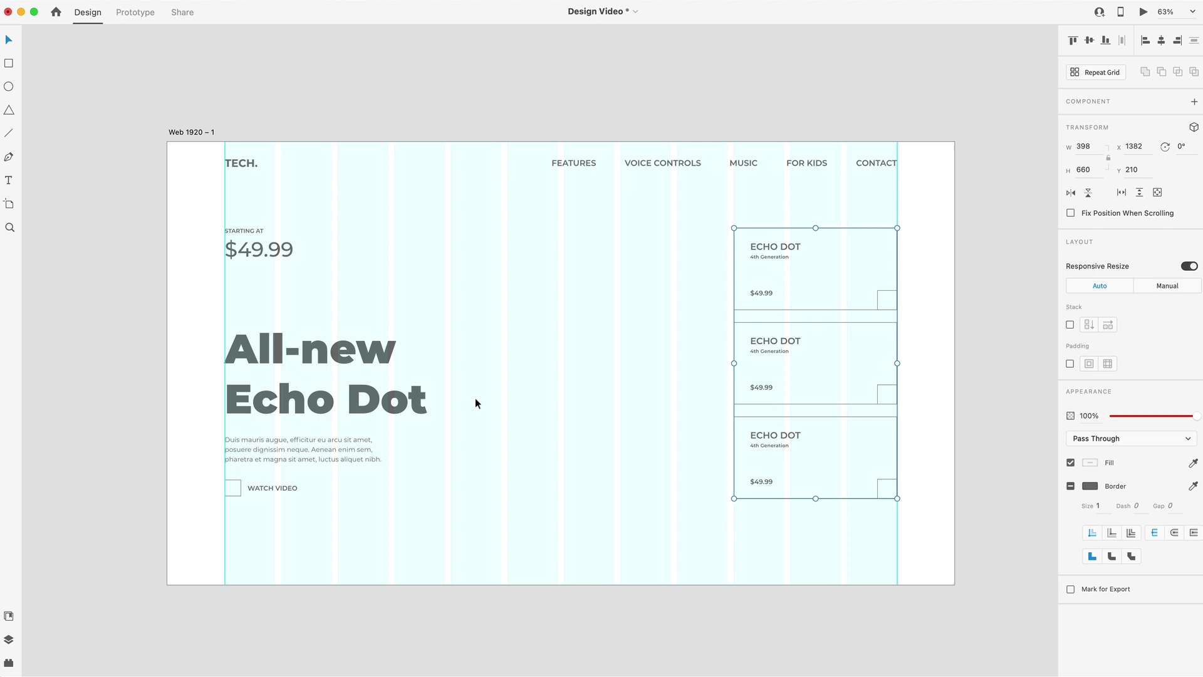
# Align the top of the "STARTING AT" label and its $49.99 price with the top of the first card at Y 210
pyautogui.click(253, 226)
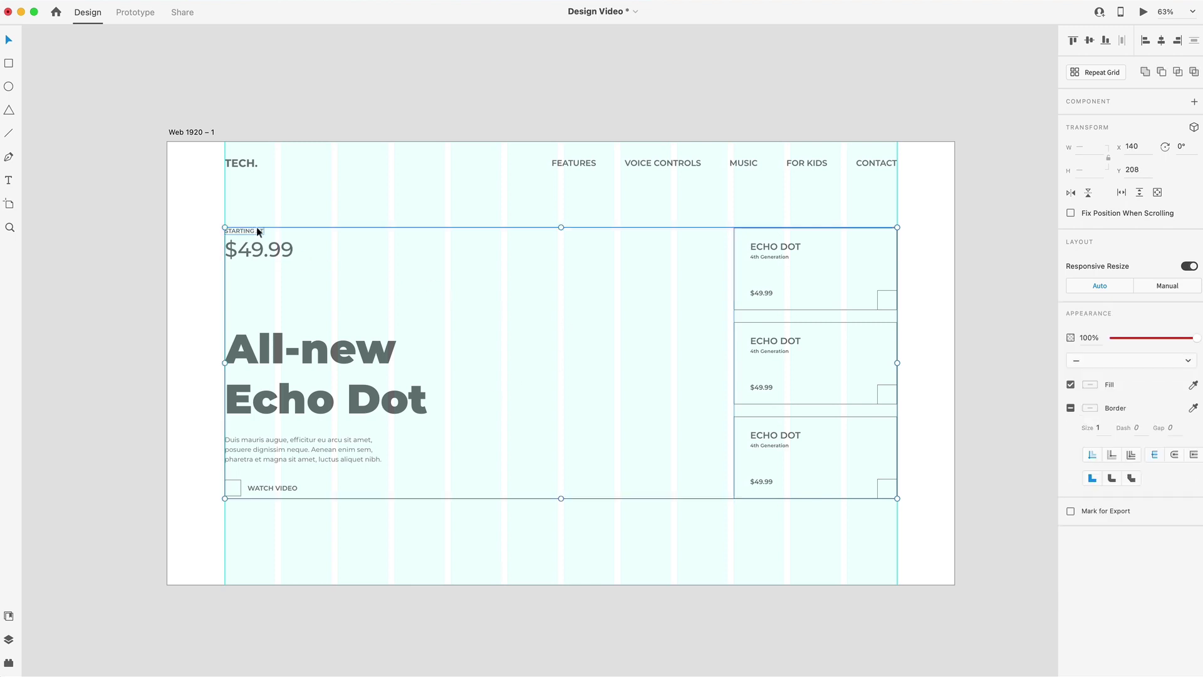
pyautogui.click(422, 200)
pyautogui.click(813, 240)
pyautogui.keyDown('shift'); pyautogui.click(253, 228); pyautogui.keyUp('shift')
pyautogui.scroll(5, 263, 214)
pyautogui.hscroll(6, 411, 223)
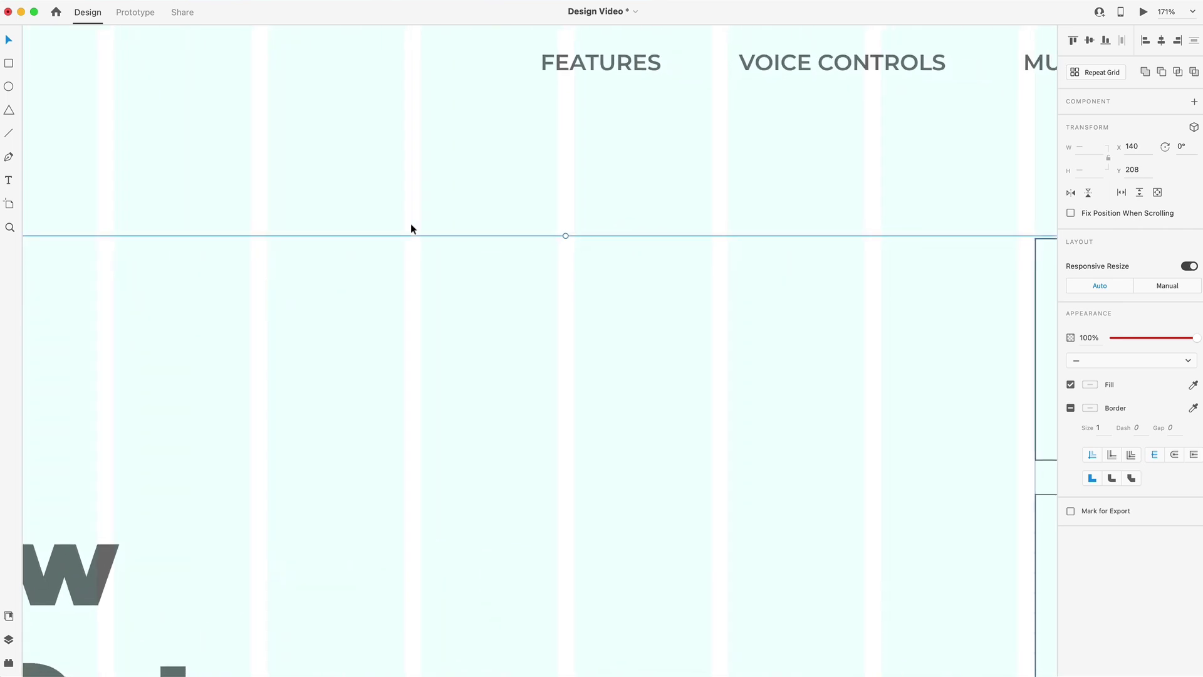
pyautogui.hscroll(5, 618, 215)
pyautogui.scroll(-3, 614, 212)
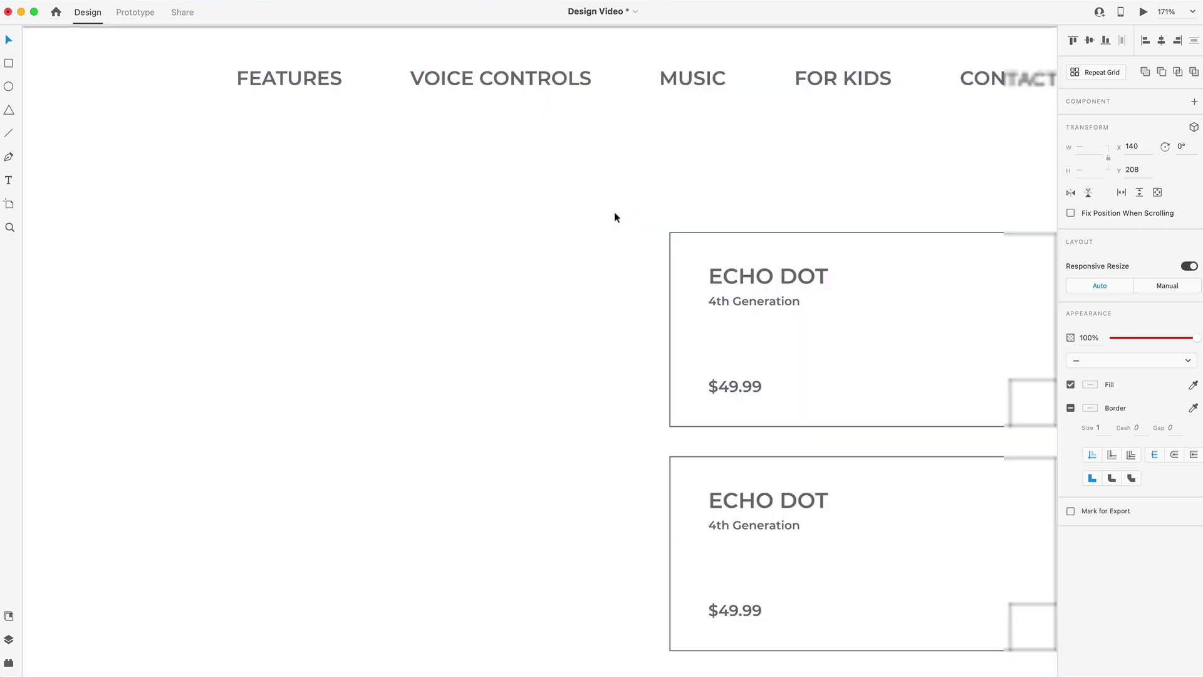
pyautogui.hscroll(-4, 705, 230)
pyautogui.scroll(-3, 705, 231)
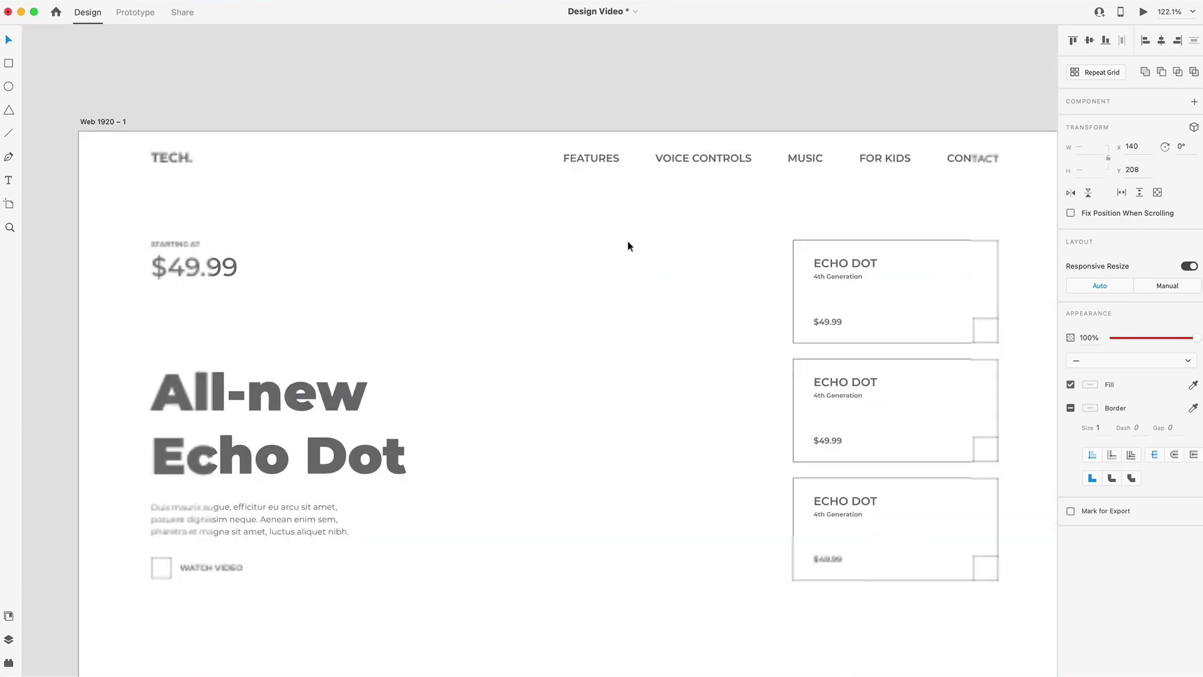
pyautogui.hscroll(-2, 448, 246)
pyautogui.click(357, 212)
pyautogui.moveTo(182, 215); pyautogui.dragTo(253, 265)
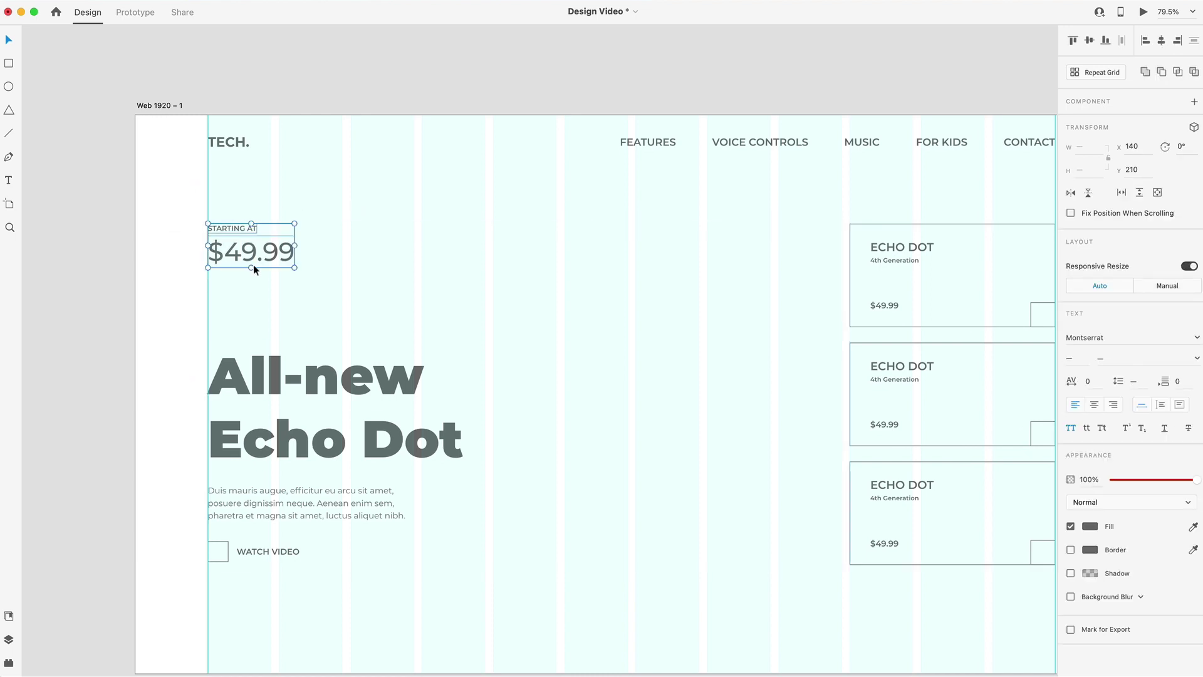
# Shift the headline, description and watch-video row down together so their lower edge lines up with the last product card
pyautogui.hscroll(4, 408, 262)
pyautogui.scroll(-2, 408, 262)
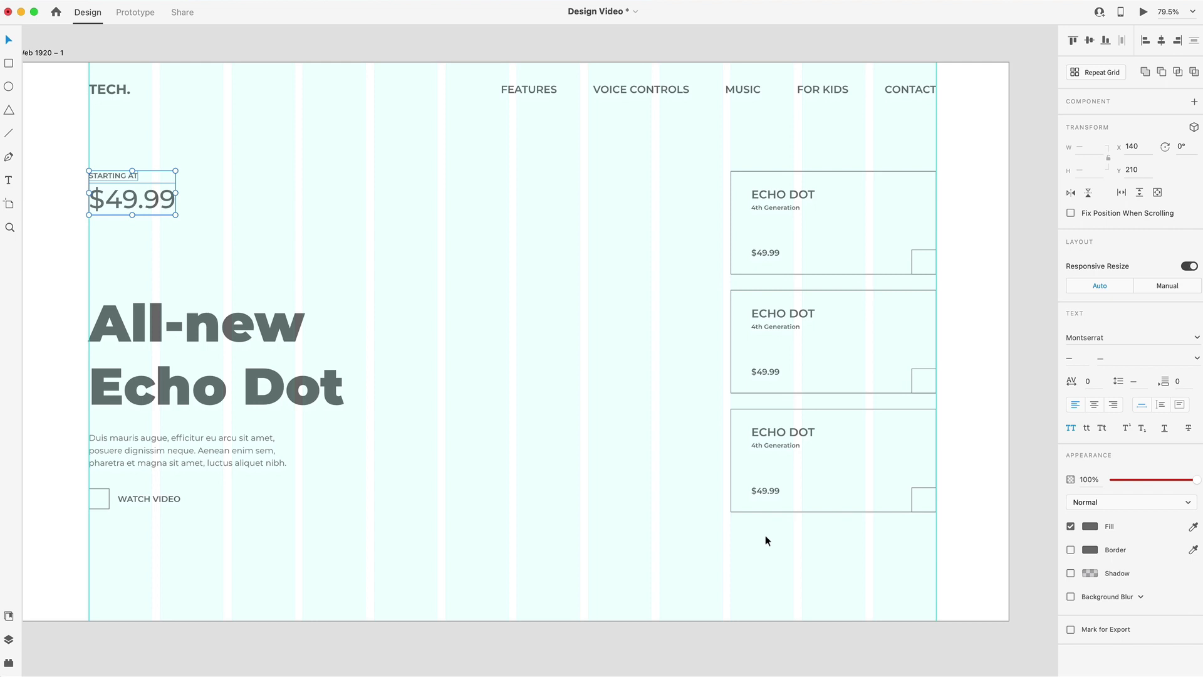
pyautogui.moveTo(802, 530); pyautogui.dragTo(45, 483)
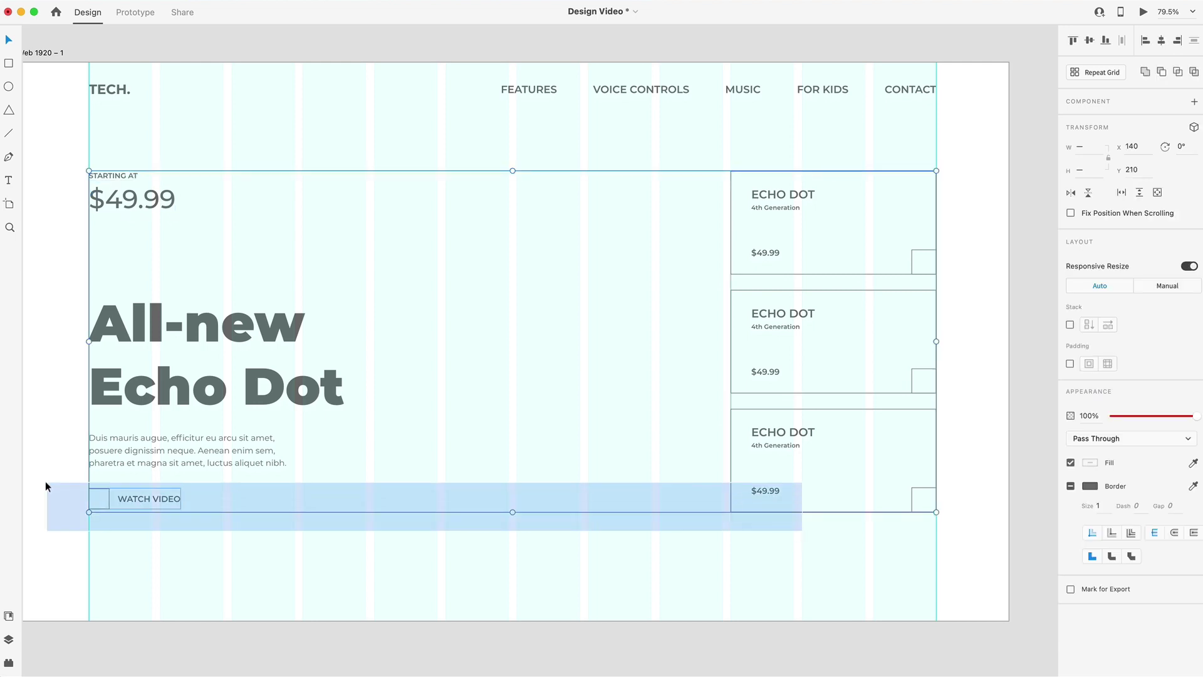
pyautogui.moveTo(45, 481); pyautogui.dragTo(45, 481)
pyautogui.moveTo(289, 560); pyautogui.dragTo(92, 313)
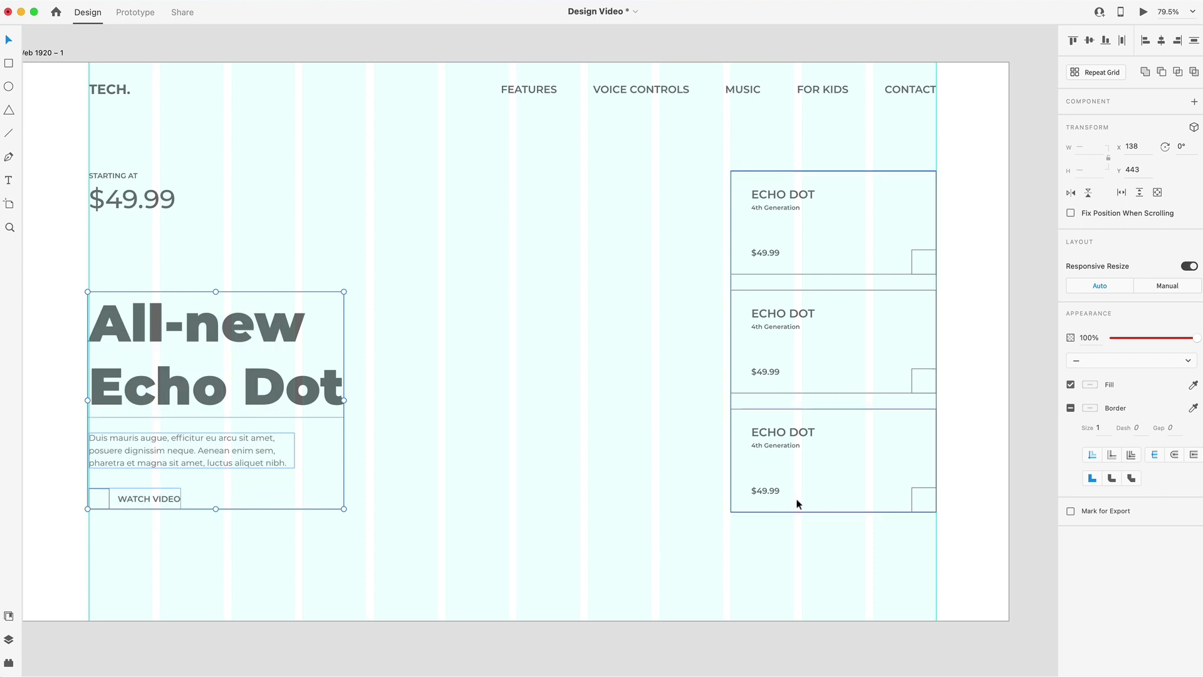
pyautogui.press('Down')
pyautogui.press('Down')
pyautogui.press('Down')
pyautogui.press('Down')
pyautogui.press('Down')
pyautogui.press('Down')
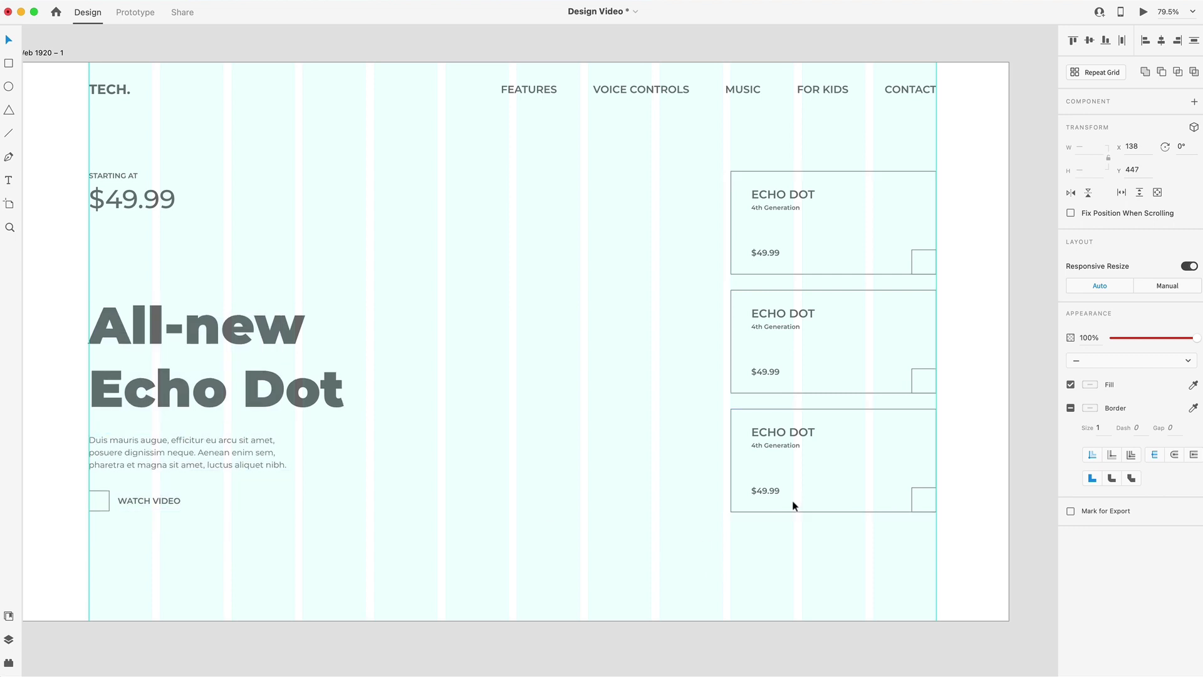
pyautogui.click(678, 570)
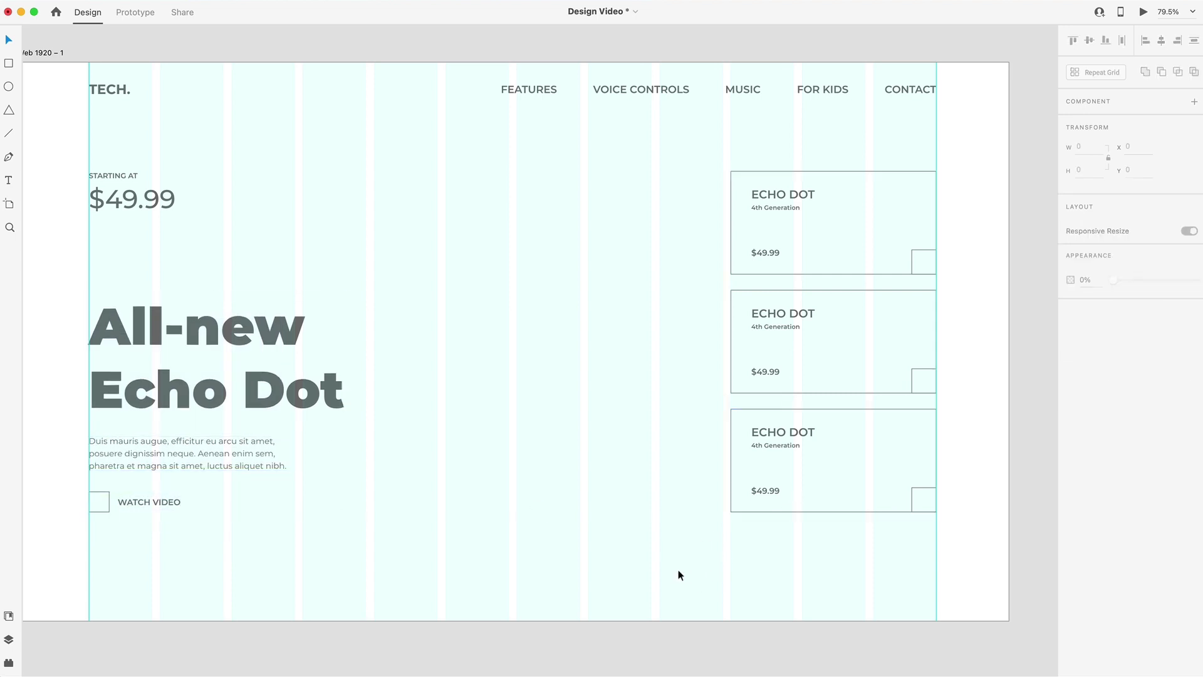
# Move the "STARTING AT" label and its $49.99 price right to X 178, leaving space beside the left guide
pyautogui.scroll(-3, 712, 537)
pyautogui.hscroll(1, 725, 536)
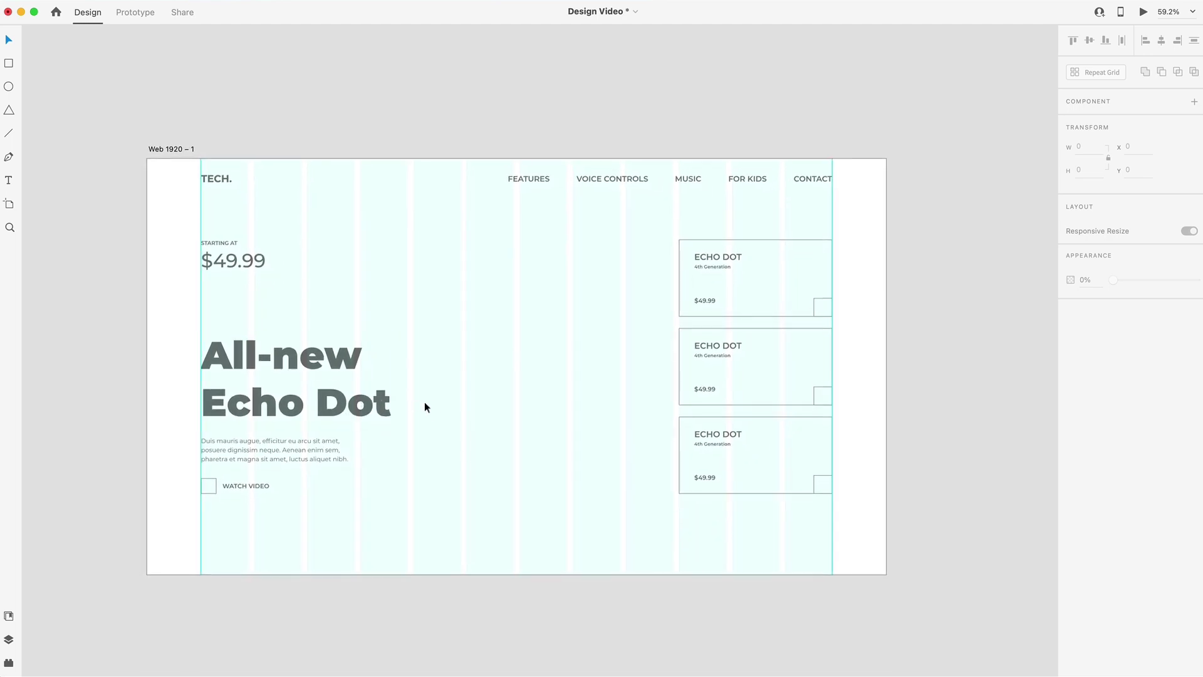
pyautogui.scroll(-2, 463, 399)
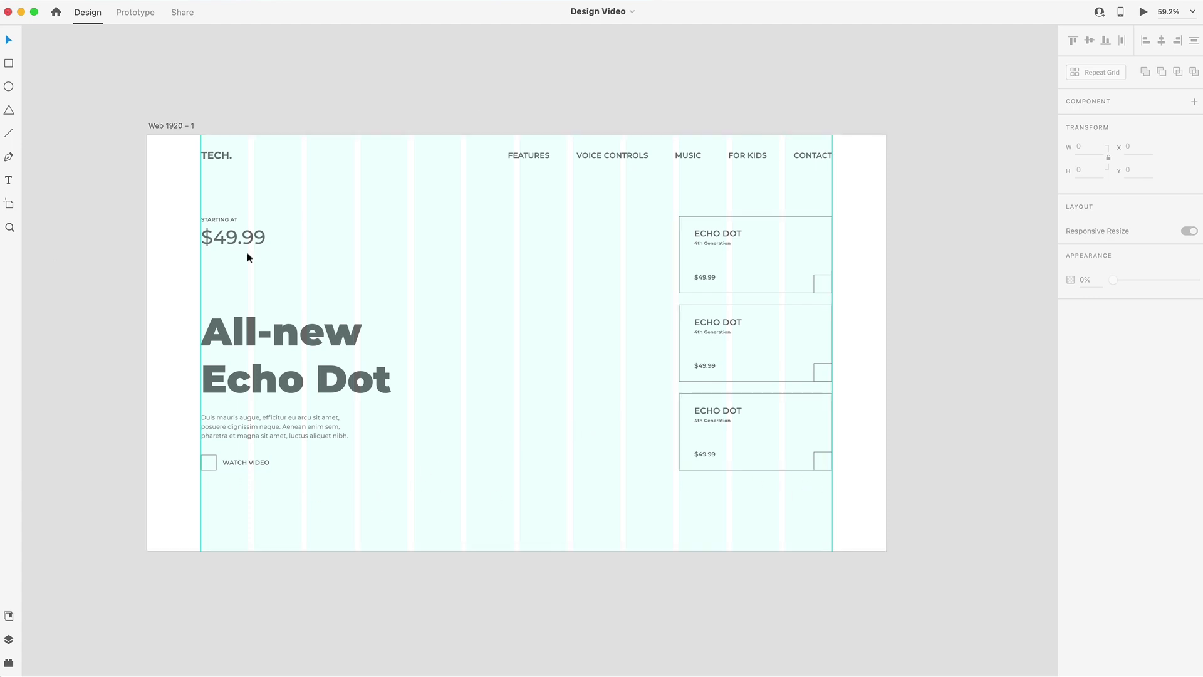
pyautogui.scroll(6, 245, 254)
pyautogui.moveTo(420, 273); pyautogui.dragTo(287, 164)
pyautogui.moveTo(313, 213); pyautogui.dragTo(352, 213)
pyautogui.click(352, 278)
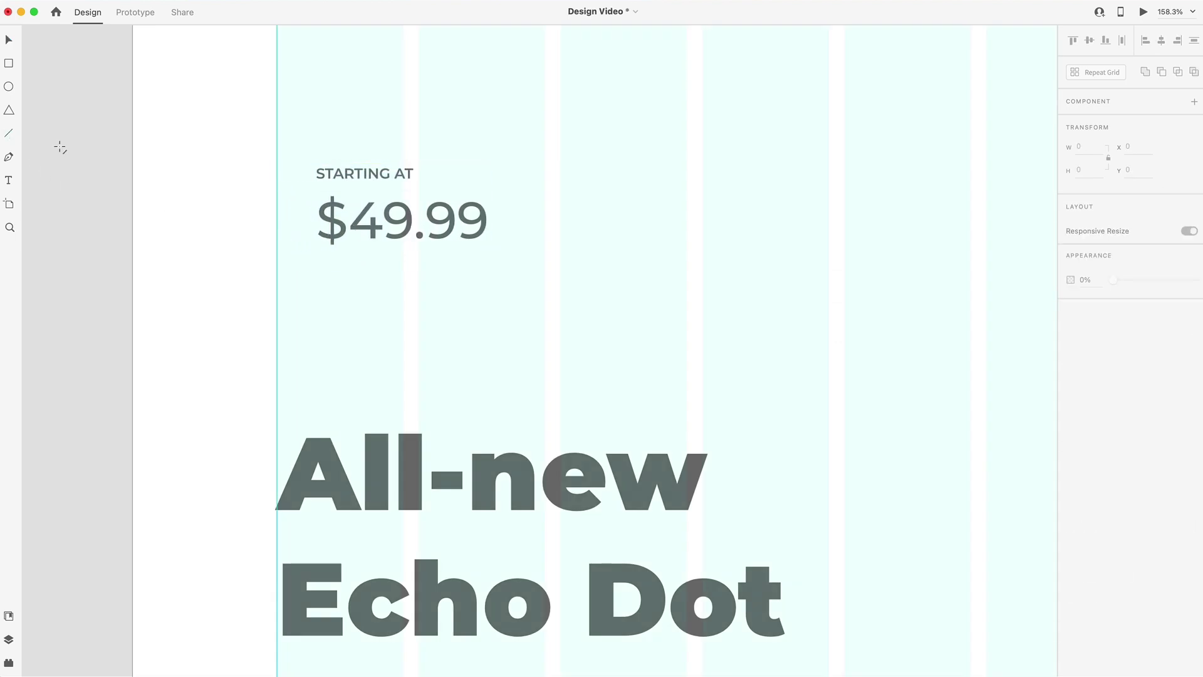
# Draw a vertical line about 27 px tall on the left guide beside the "STARTING AT" label
pyautogui.press('l')
pyautogui.scroll(5, 268, 172)
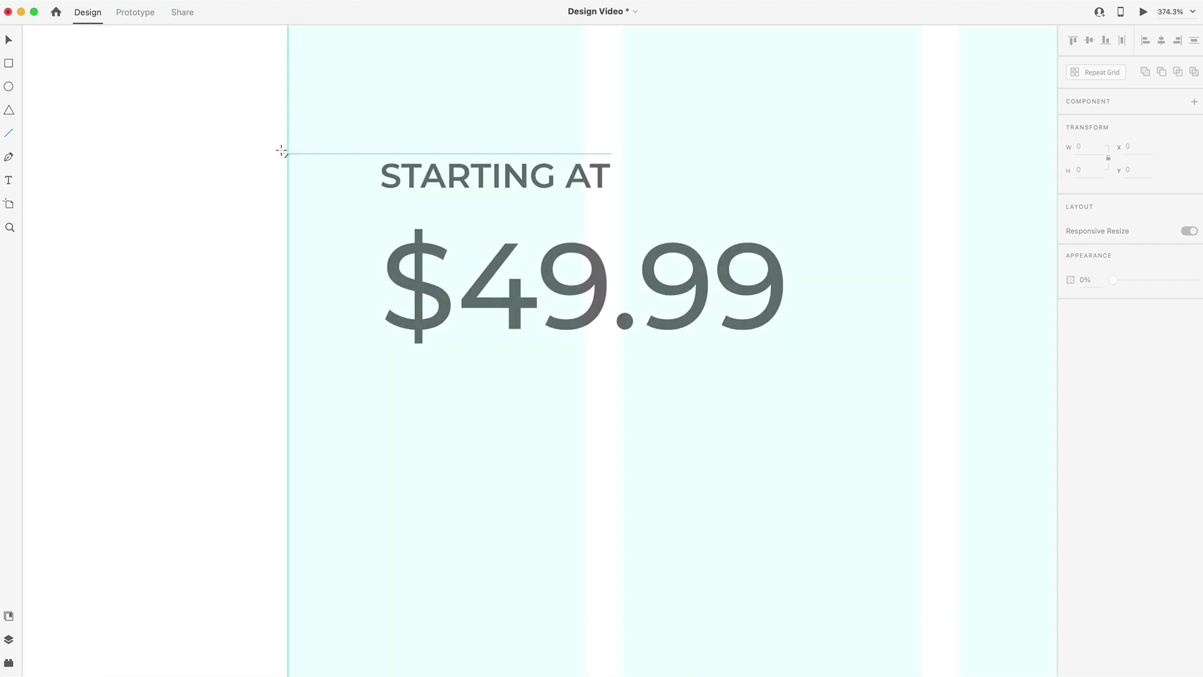
pyautogui.moveTo(288, 140); pyautogui.dragTo(289, 206)
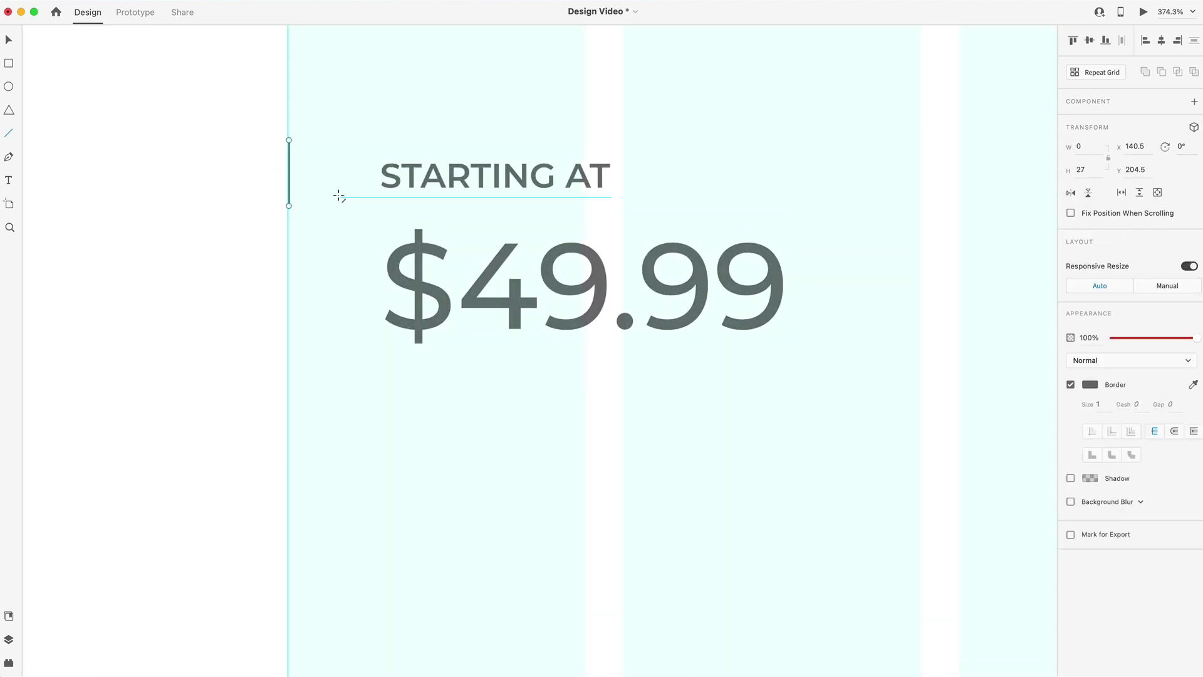
# Set the line's border size to 2 and height to 24, and center it vertically on the "STARTING AT" label
pyautogui.press('v')
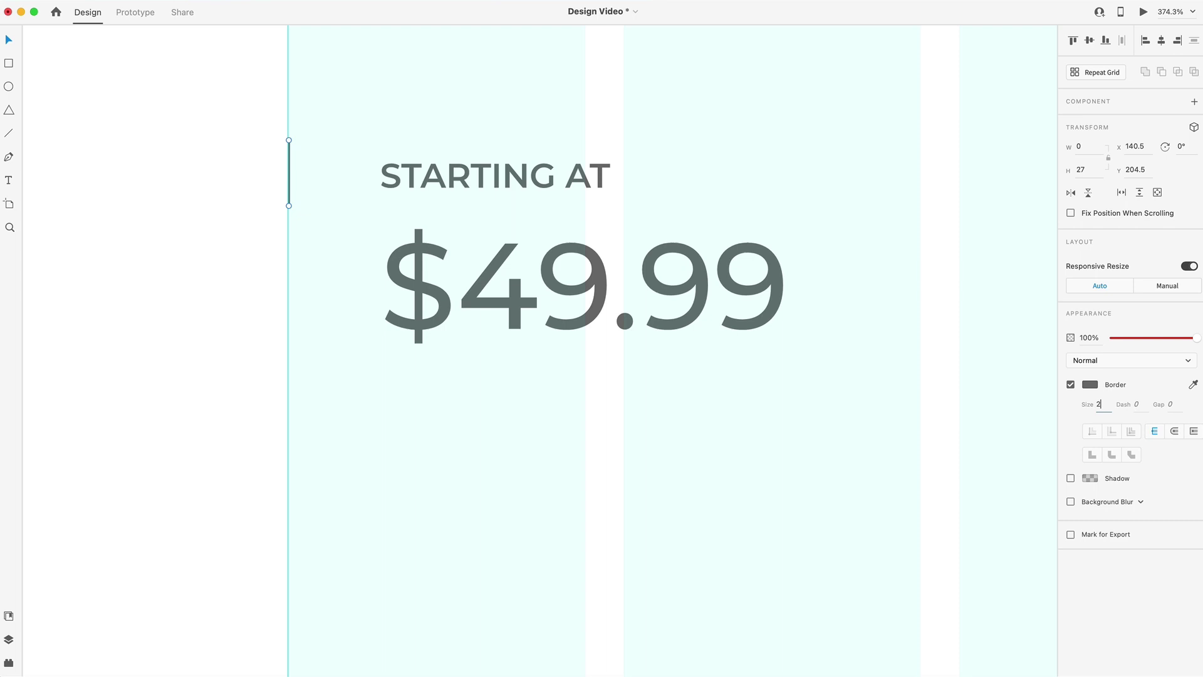
pyautogui.click(1082, 169)
pyautogui.write('24')
pyautogui.press('Return')
pyautogui.moveTo(290, 171); pyautogui.dragTo(293, 169)
# Move the "STARTING AT" label and its $49.99 price left to X 157, closer to the vertical line
pyautogui.click(453, 216)
pyautogui.keyDown('shift'); pyautogui.click(483, 181); pyautogui.keyUp('shift')
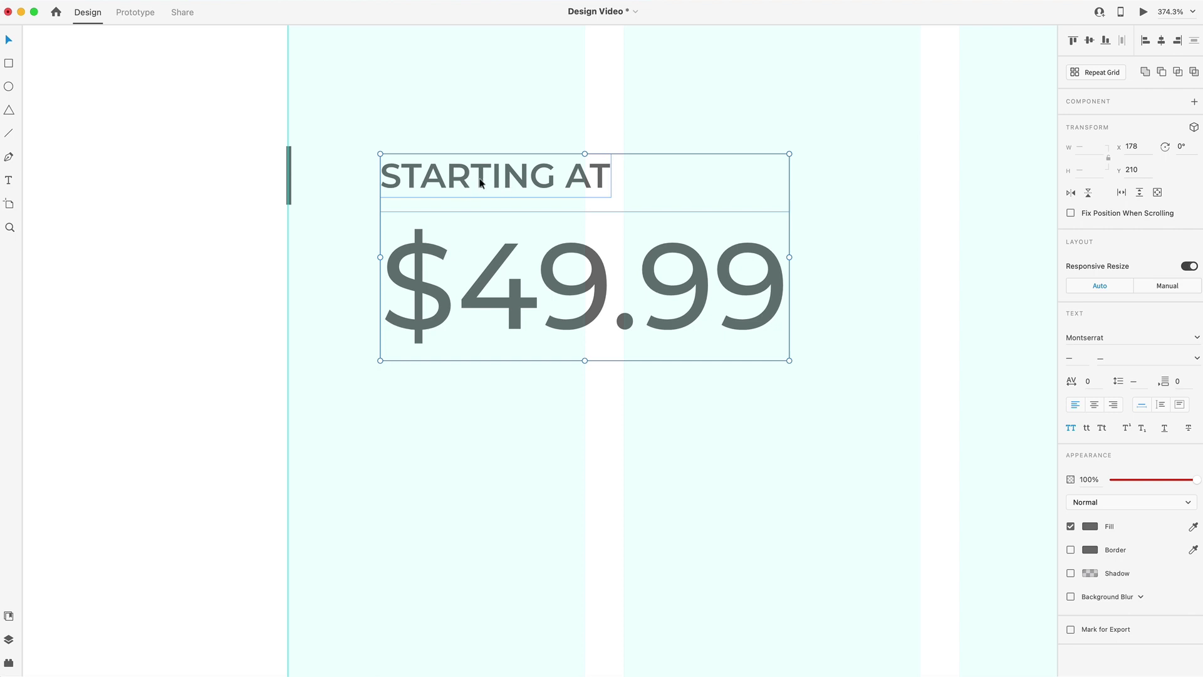
pyautogui.press('alt')
pyautogui.press('Left')
pyautogui.press('Left')
pyautogui.press('Left')
pyautogui.press('Left')
pyautogui.press('Left')
pyautogui.press('Left')
pyautogui.press('Left')
pyautogui.press('Left')
pyautogui.press('Left')
pyautogui.press('Left')
pyautogui.press('Left')
pyautogui.press('Left')
pyautogui.press('Left')
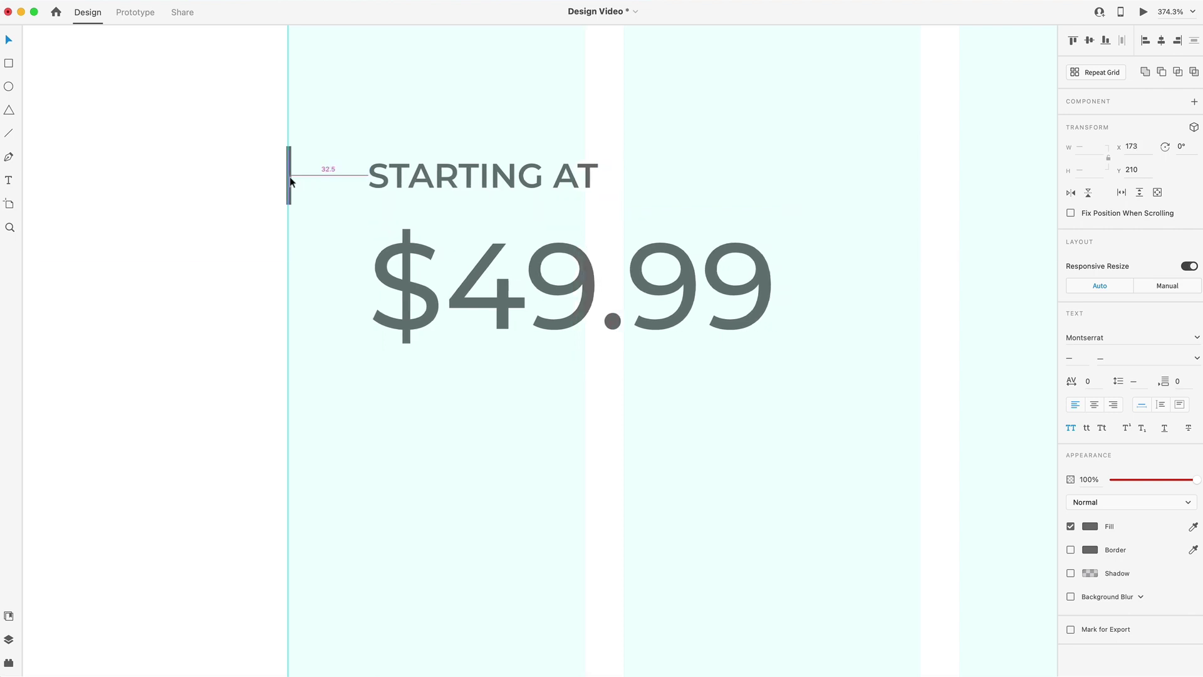
pyautogui.press('Left')
pyautogui.press('Left')
pyautogui.press('Left')
pyautogui.press('Left')
pyautogui.press('Left')
pyautogui.press('Left')
pyautogui.press('Left')
pyautogui.press('Left')
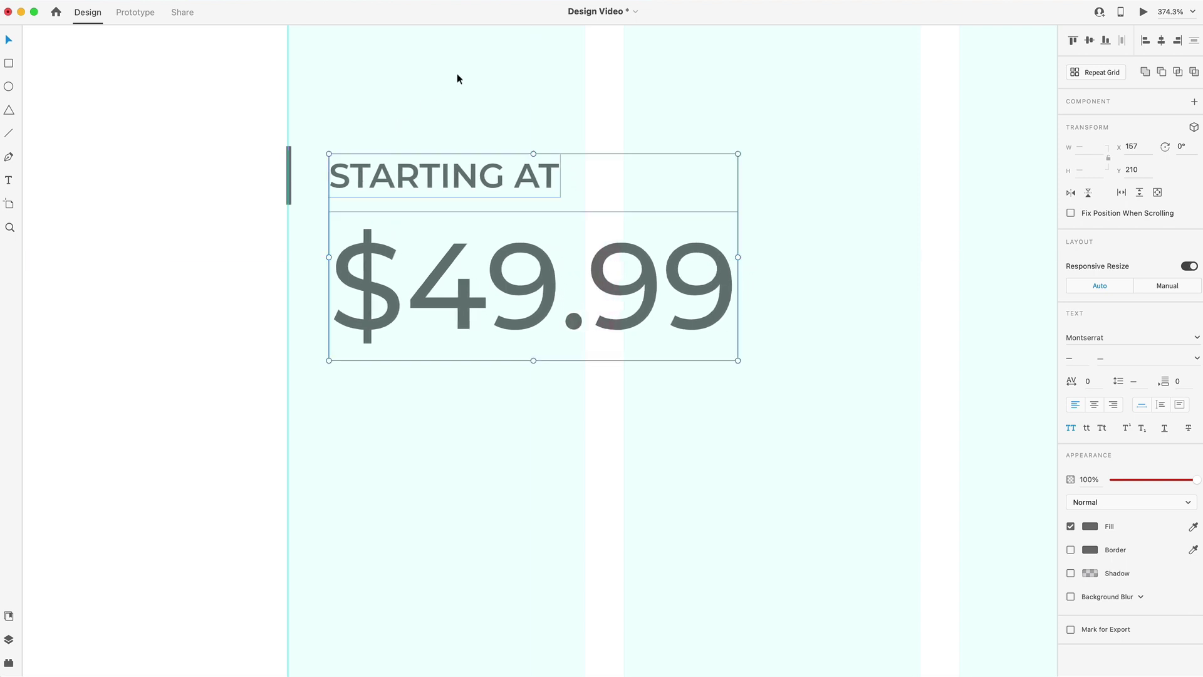
pyautogui.scroll(-10, 458, 77)
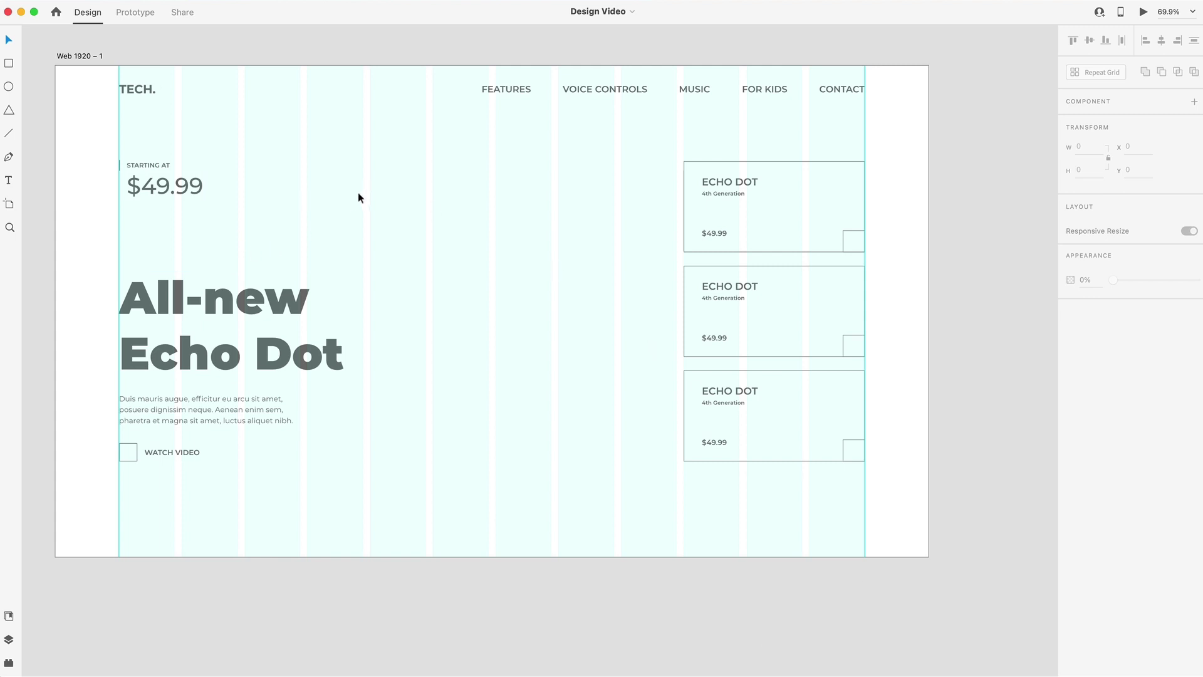
# Rename the artboard as Wireframe
pyautogui.click(67, 56)
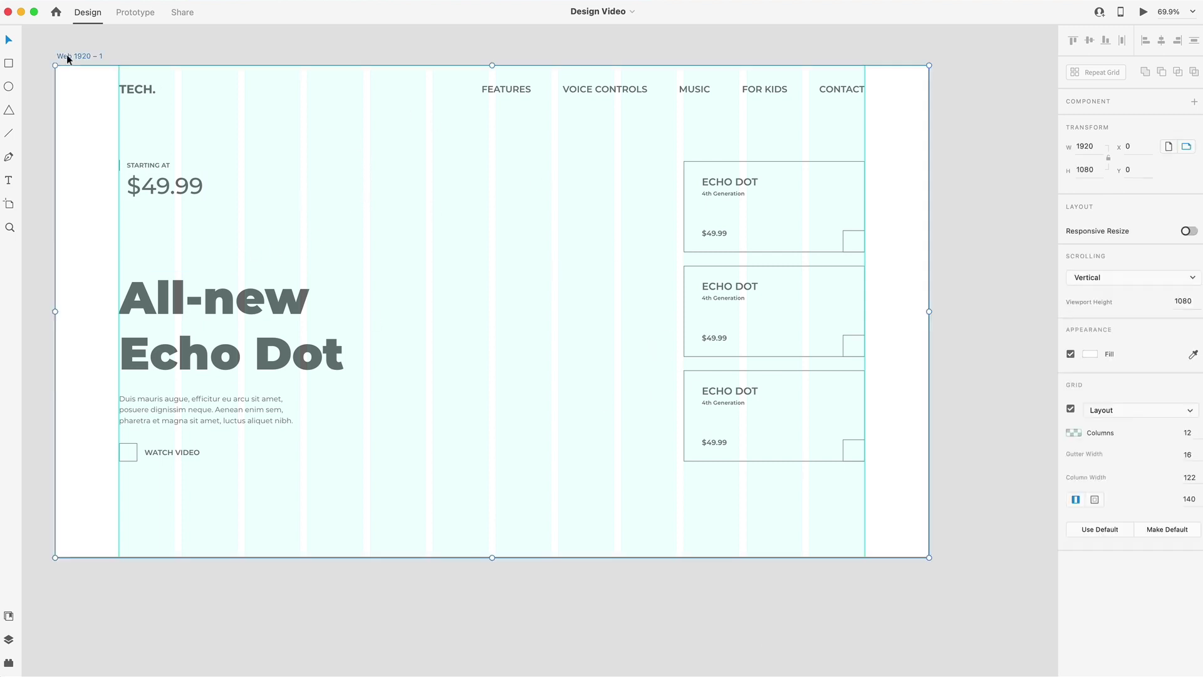
pyautogui.doubleClick(69, 55)
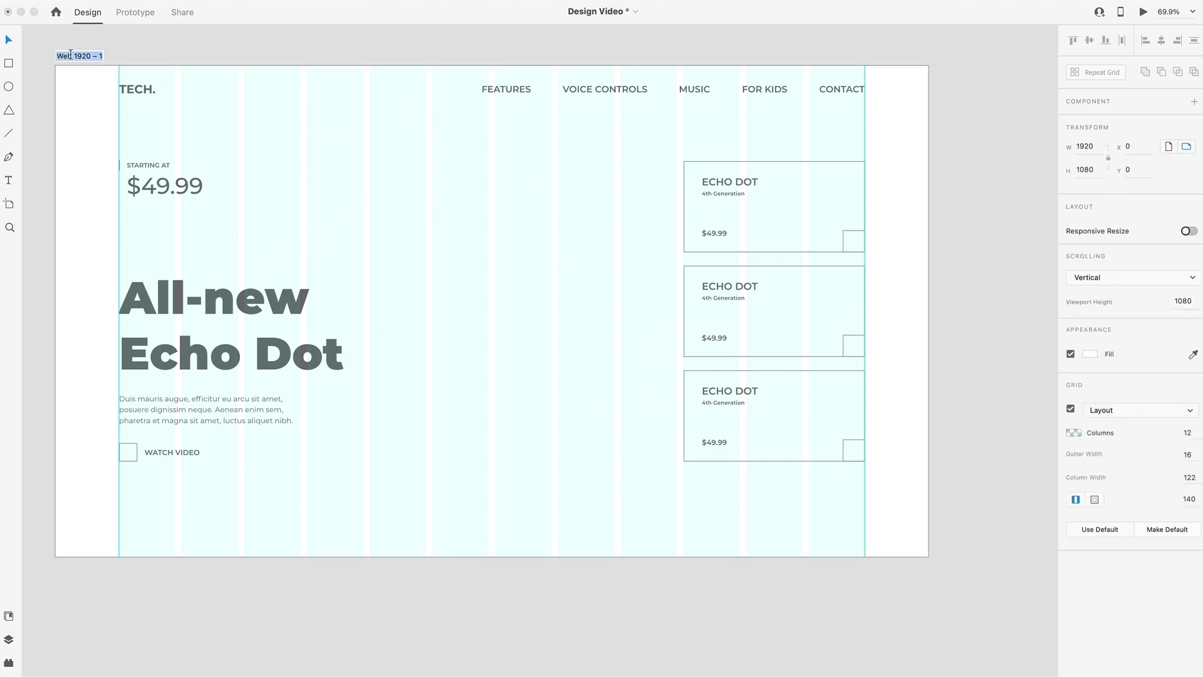
pyautogui.write('Wireframe')
pyautogui.press('Return')
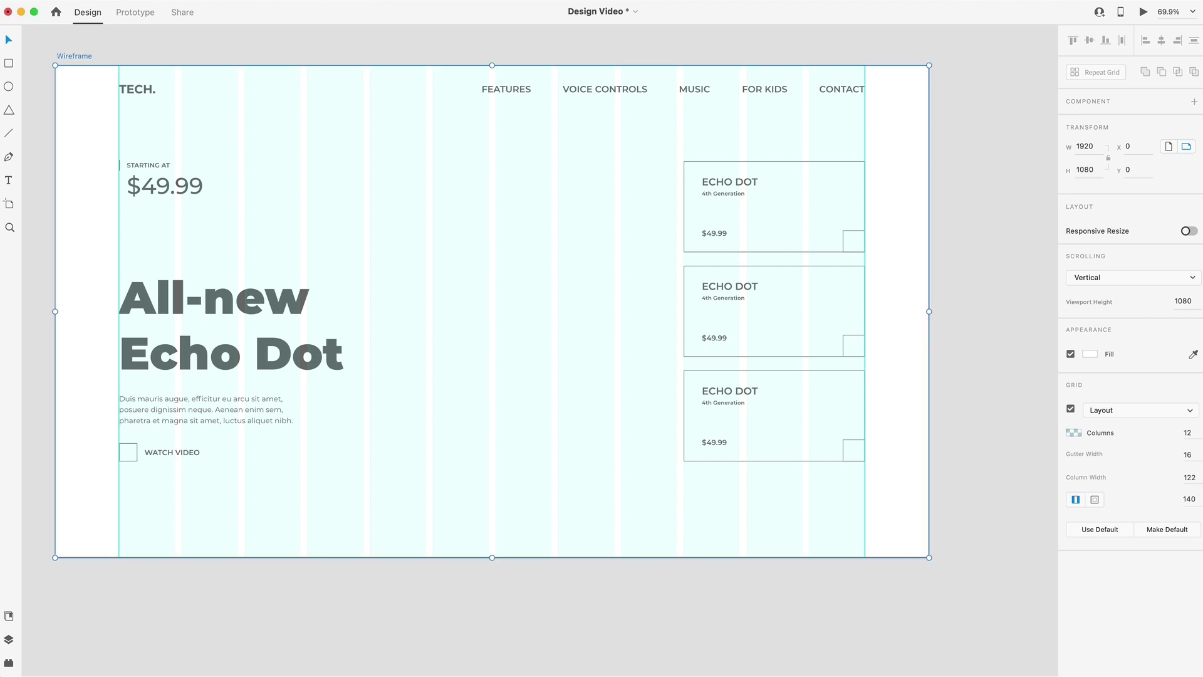
# Duplicate the Wireframe artboard, placing the copy at X 2485, and rename the copy as Design
pyautogui.press('super+d')
pyautogui.scroll(-5, 75, 56)
pyautogui.hscroll(-4, 95, 53)
pyautogui.scroll(1, 96, 53)
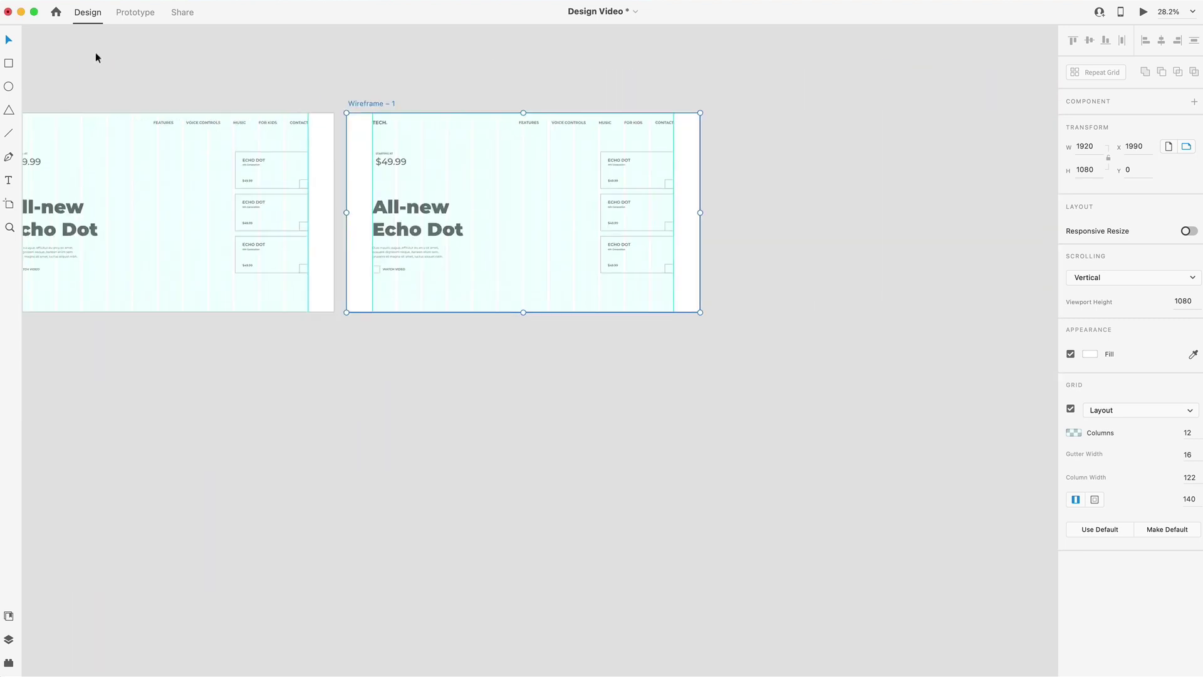
pyautogui.moveTo(385, 115); pyautogui.dragTo(477, 114)
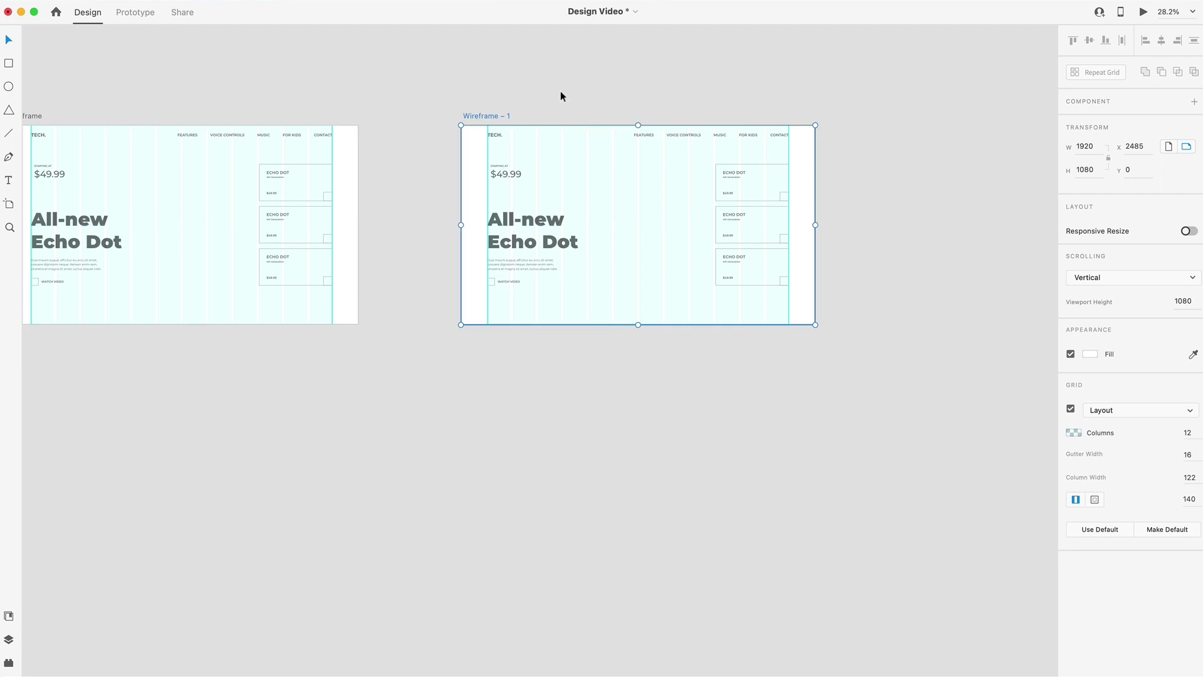
pyautogui.click(561, 92)
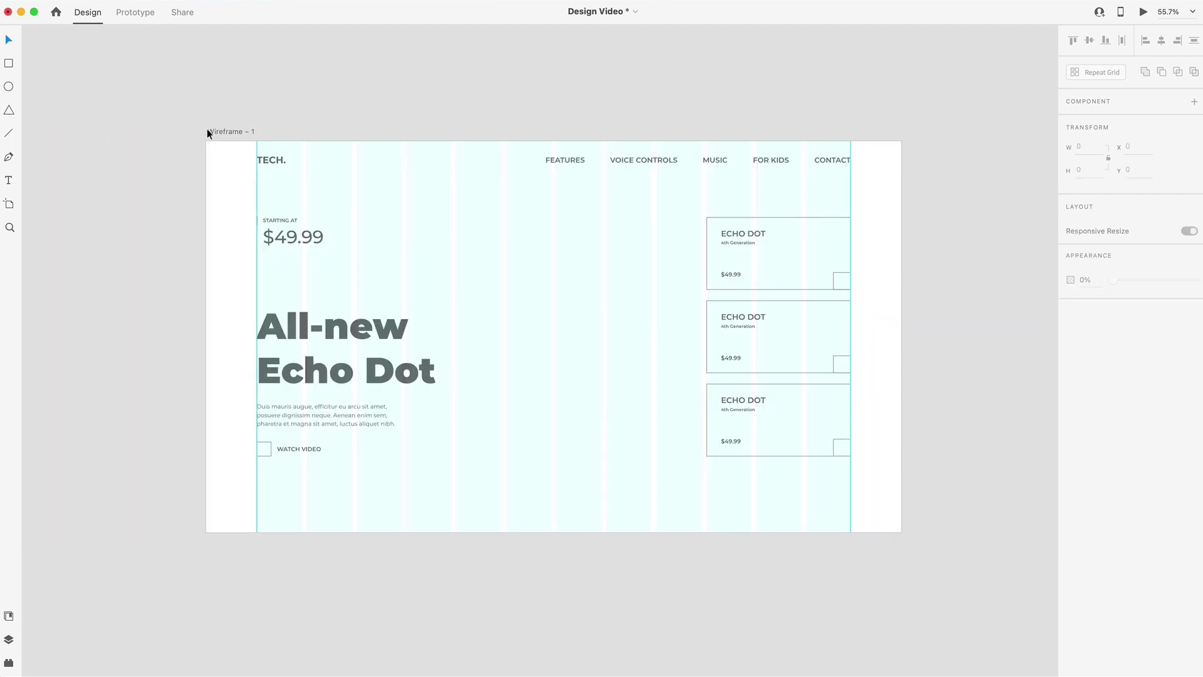
pyautogui.click(208, 133)
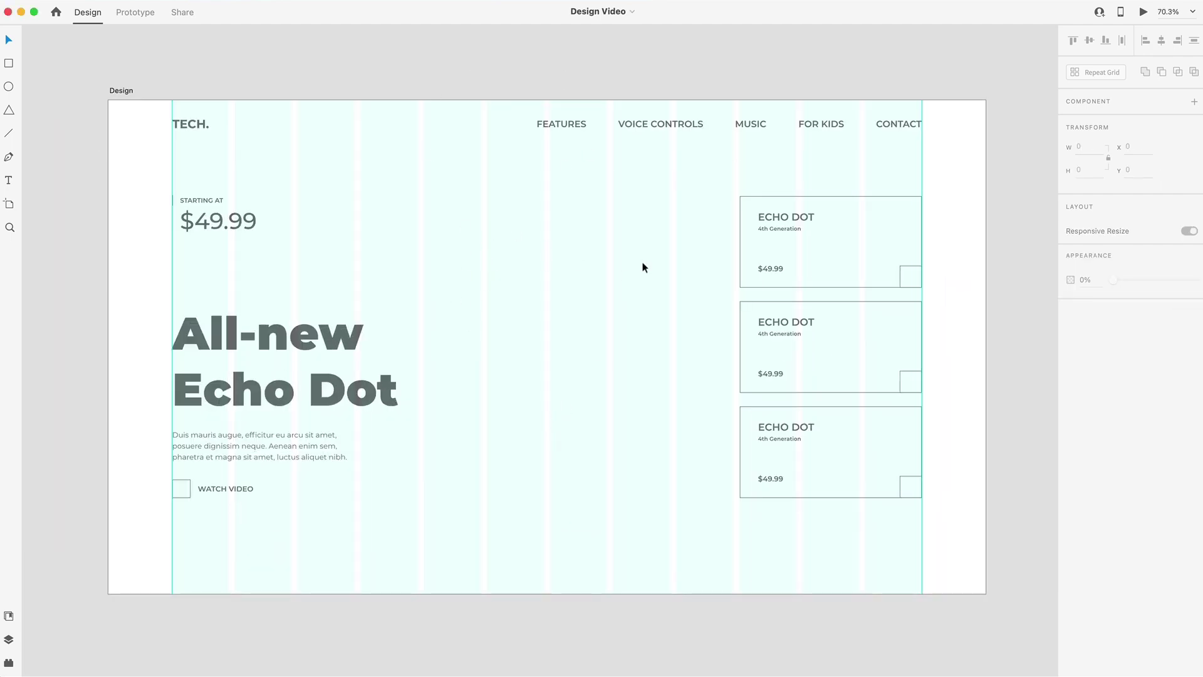
# Paste the Echo Dot product image at 600 wide and center it on the Design artboard, behind the other content
pyautogui.press('super+v')
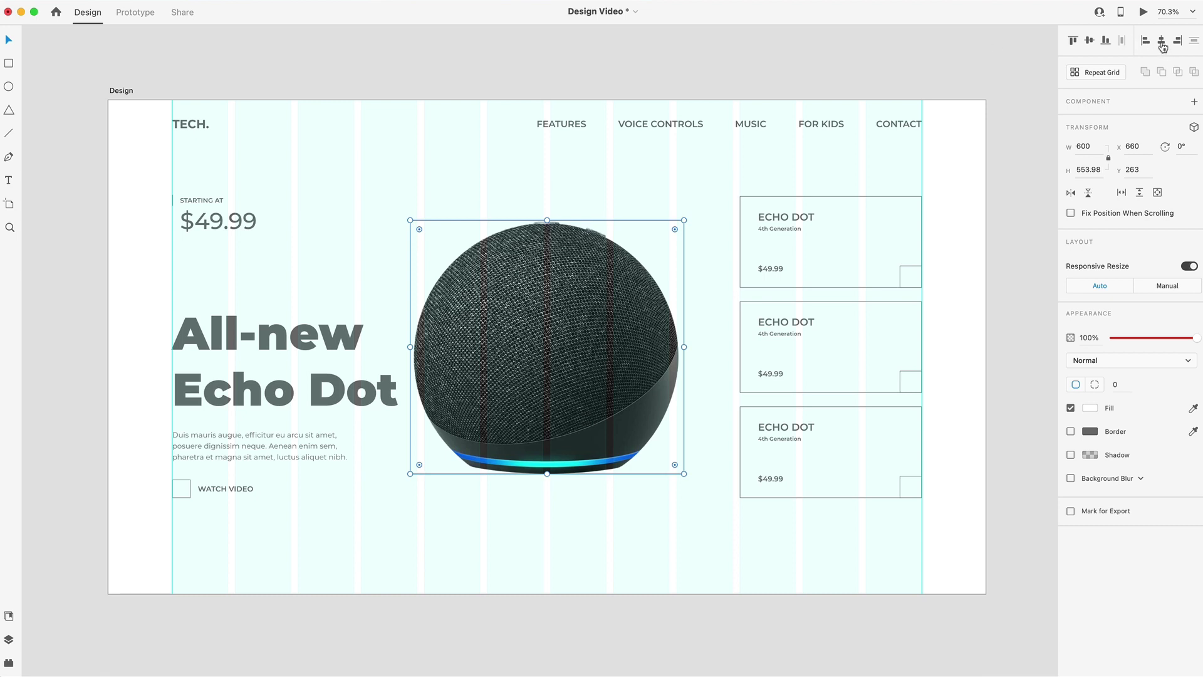
pyautogui.click(418, 179)
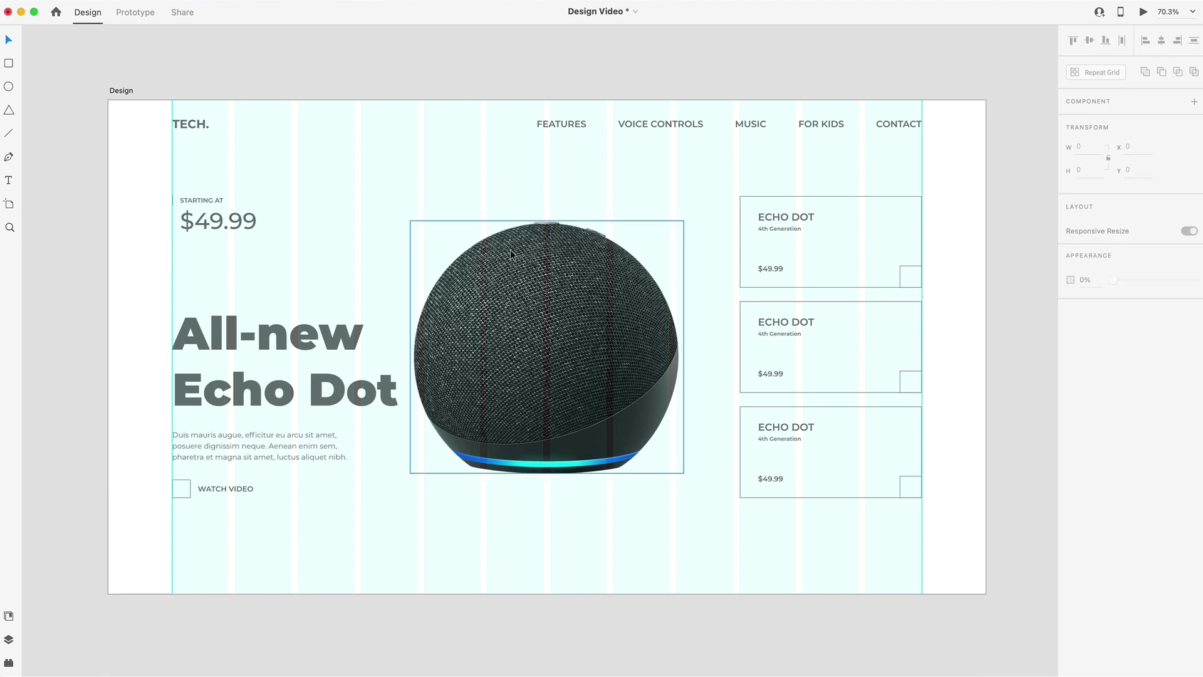
pyautogui.scroll(-1, 704, 358)
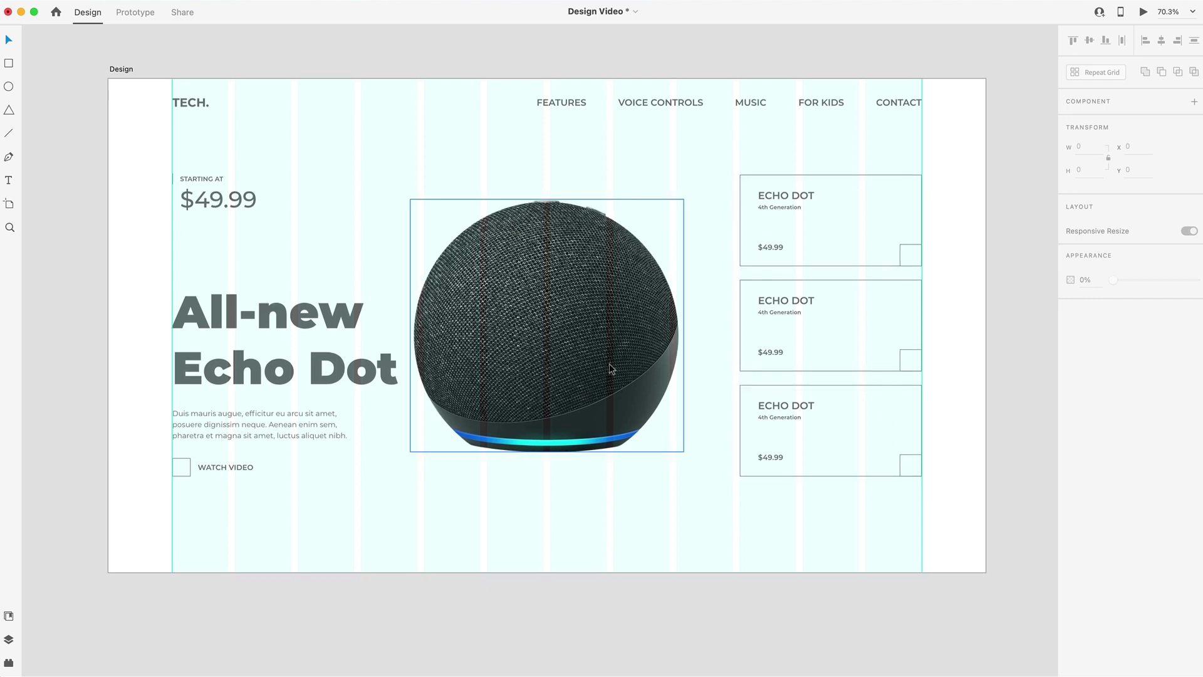
# Set the Design artboard's fill color to #1A1A1A
pyautogui.press('super+y')
pyautogui.click(182, 69)
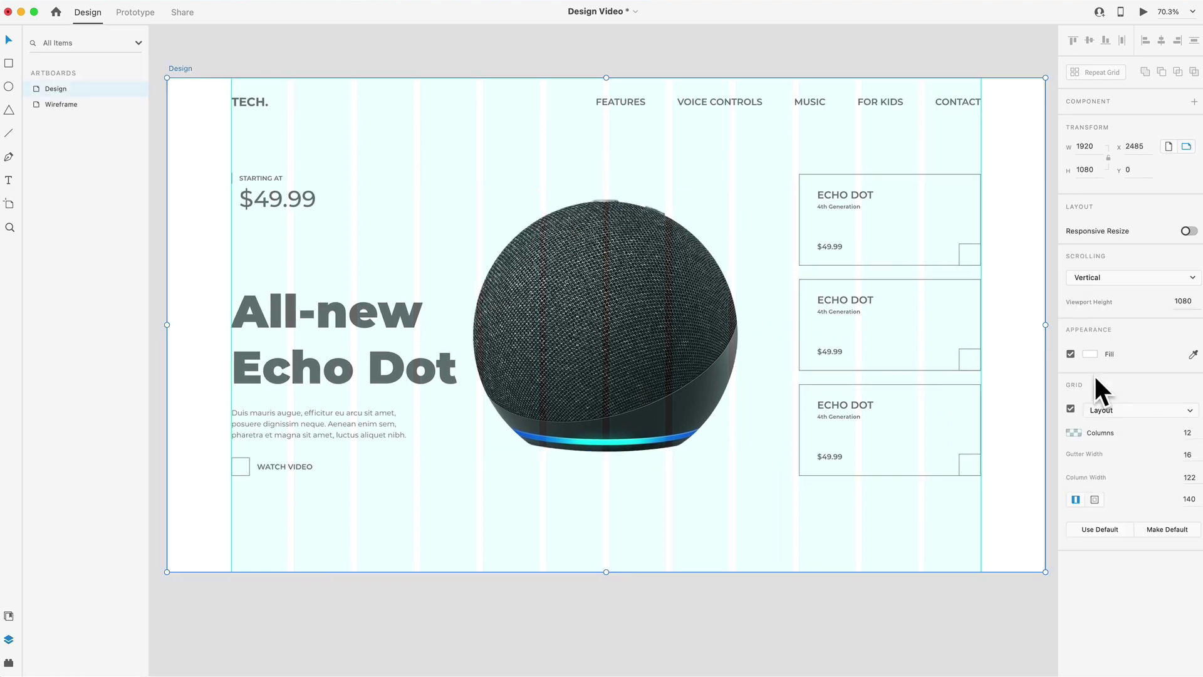
pyautogui.click(1090, 354)
pyautogui.write('#1A1A1A')
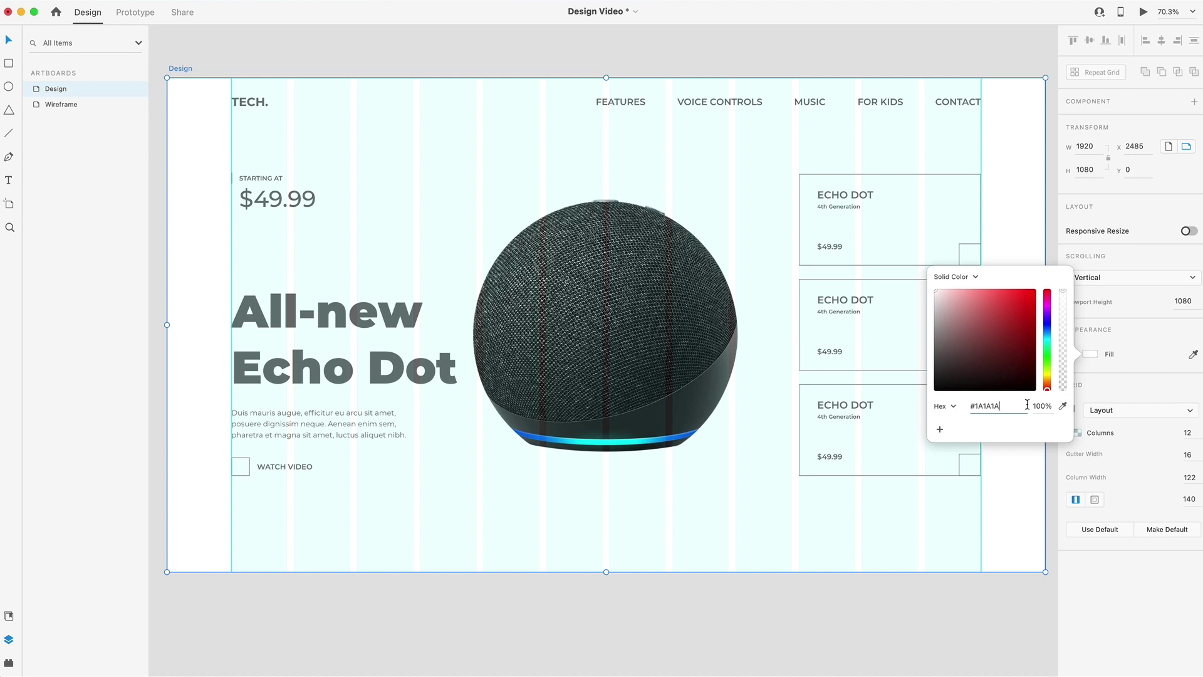
pyautogui.press('Return')
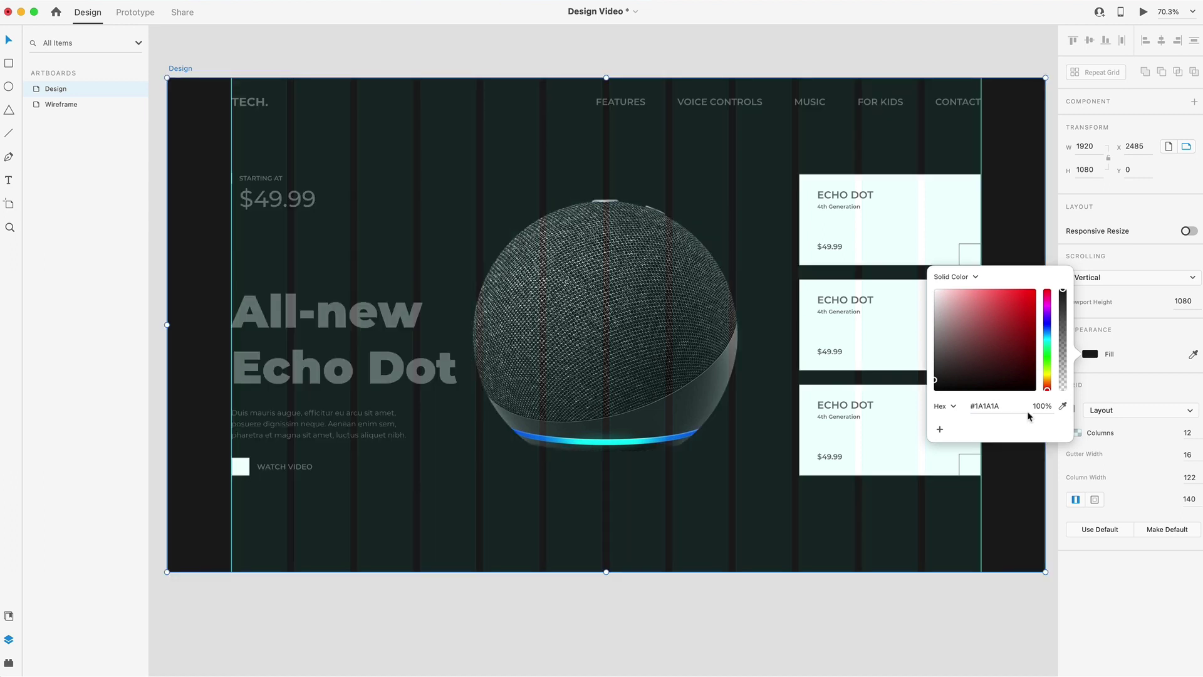
pyautogui.click(714, 641)
pyautogui.scroll(2, 553, 105)
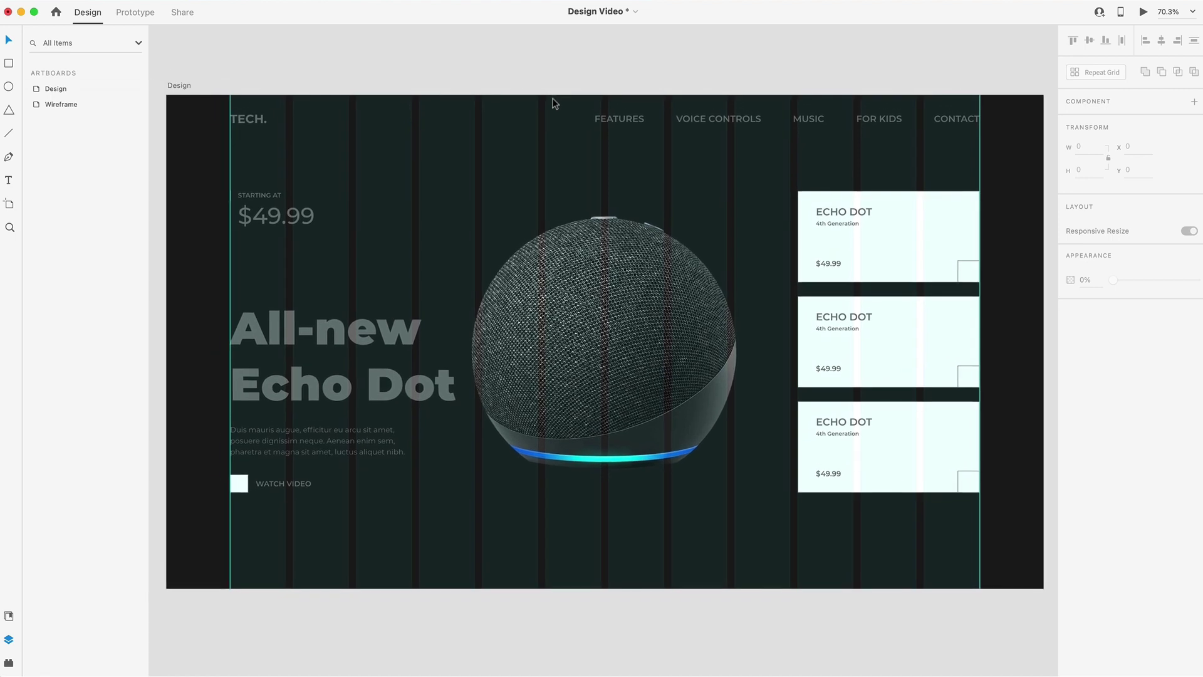
pyautogui.scroll(-1, 553, 105)
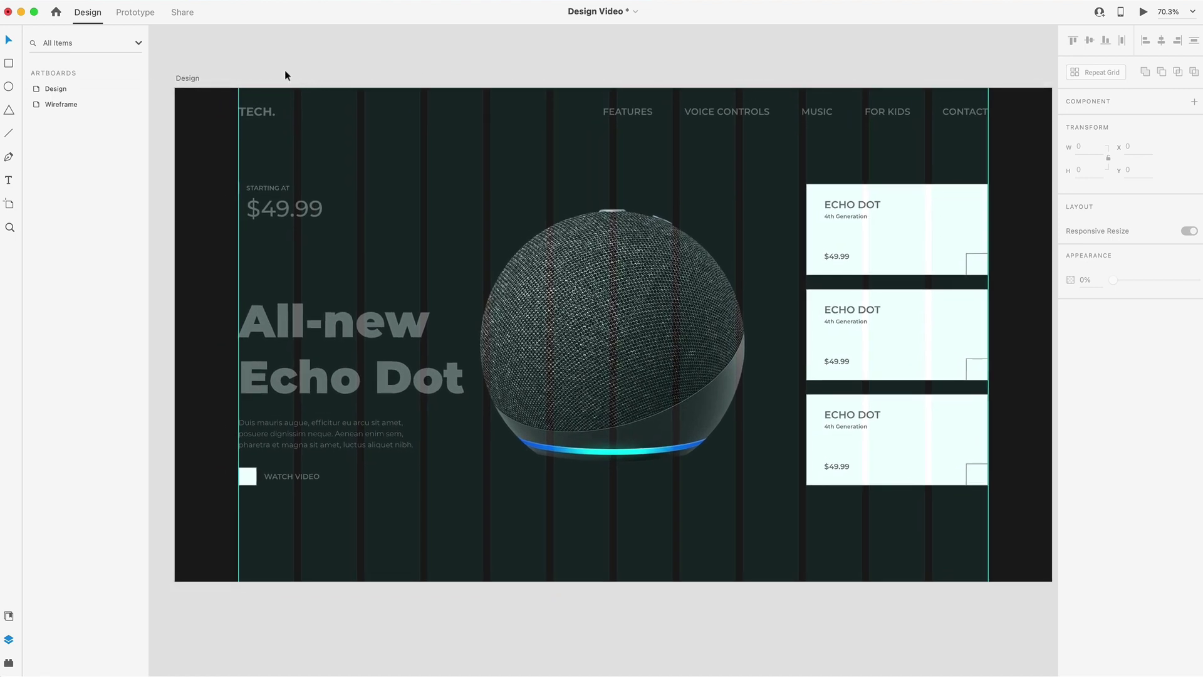
# Recolor the TECH. logo, the navigation links, the "STARTING AT" label and its $49.99 price to white
pyautogui.moveTo(227, 68); pyautogui.dragTo(958, 114)
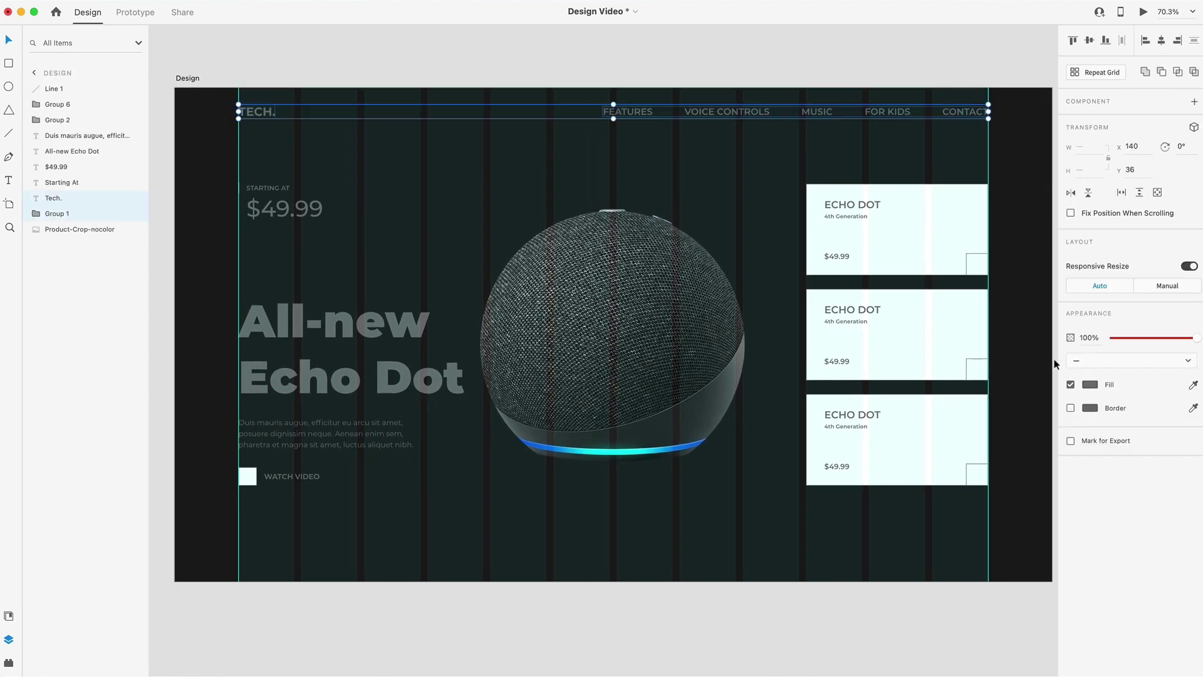
pyautogui.click(1091, 384)
pyautogui.moveTo(216, 177); pyautogui.dragTo(307, 218)
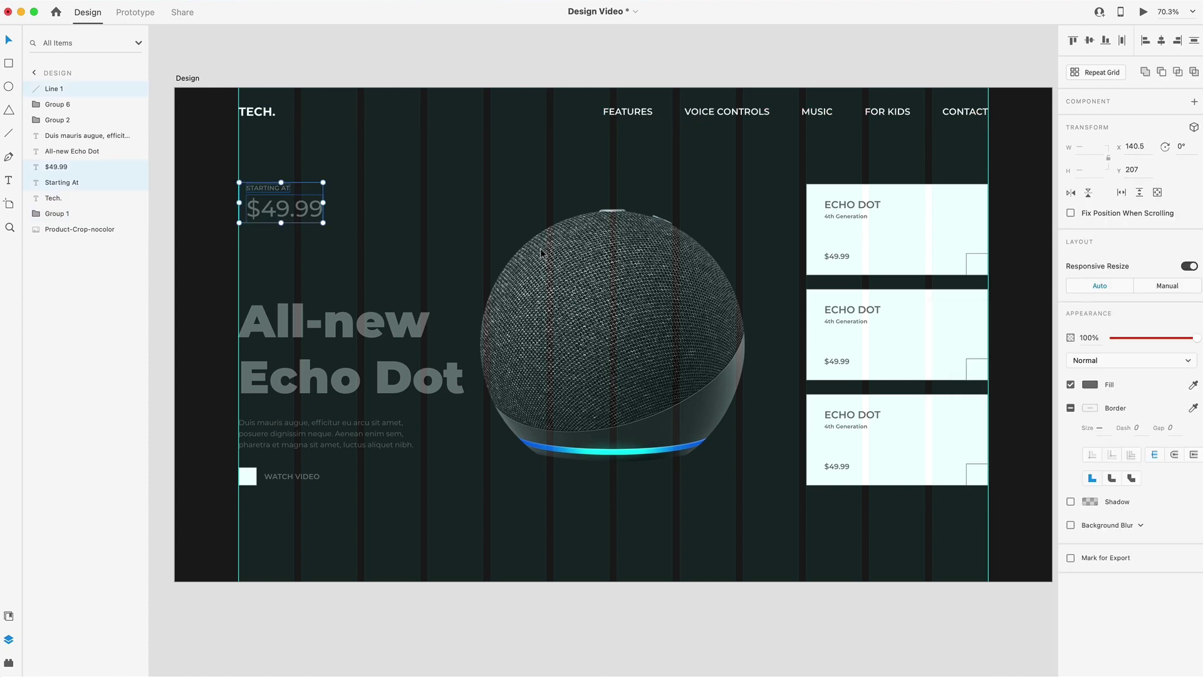
pyautogui.keyDown('shift'); pyautogui.click(239, 188); pyautogui.keyUp('shift')
pyautogui.click(1090, 526)
pyautogui.write('fff')
# Recolor the "All-new Echo Dot" headline, its paragraph and the "WATCH VIDEO" label to white
pyautogui.moveTo(218, 289); pyautogui.dragTo(326, 448)
pyautogui.click(1090, 526)
pyautogui.write('fff')
pyautogui.click(286, 476)
pyautogui.doubleClick(286, 477)
pyautogui.click(1090, 526)
pyautogui.write('fff')
# Recolor the short vertical line beside the "STARTING AT" label to white
pyautogui.moveTo(216, 167); pyautogui.dragTo(243, 202)
pyautogui.scroll(10, 229, 184)
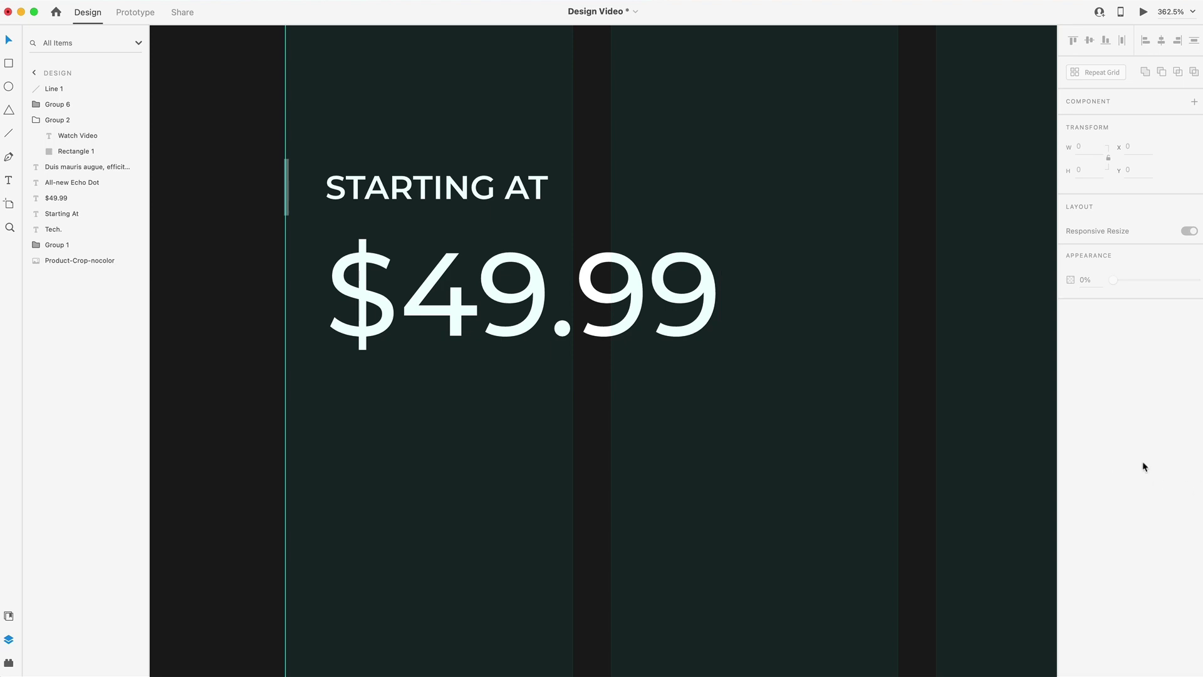
pyautogui.click(286, 188)
pyautogui.click(1091, 384)
pyautogui.click(881, 239)
pyautogui.scroll(-10, 550, 241)
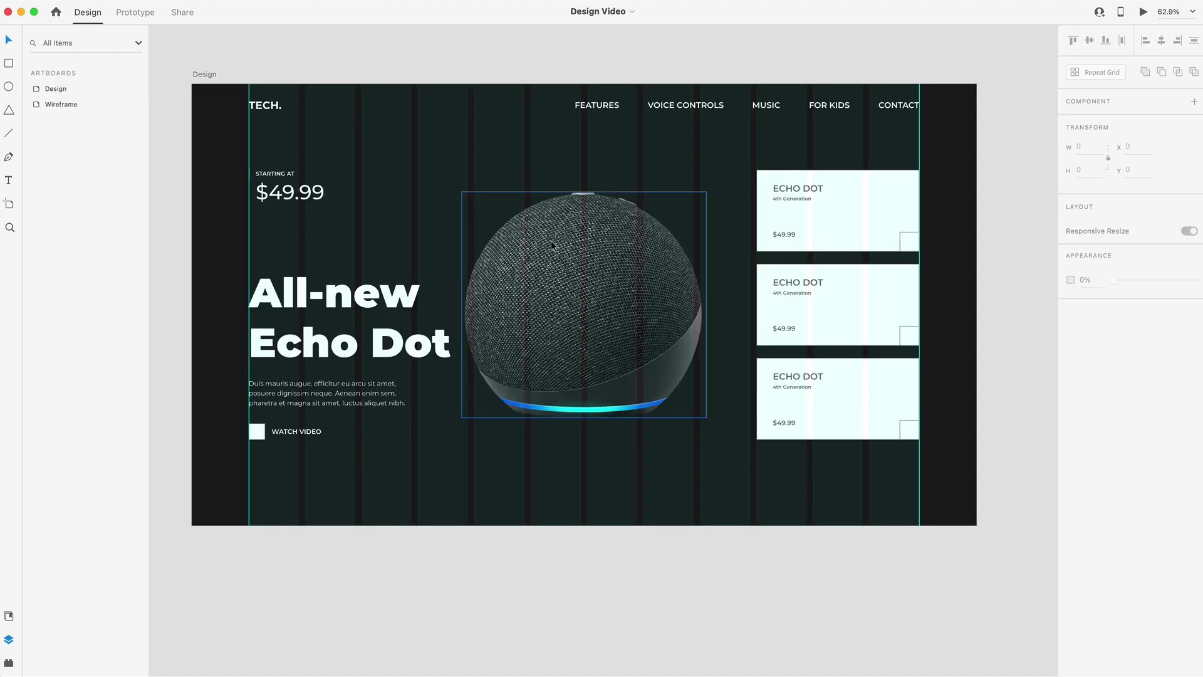
# Preview the artboard without its layout grid and guides, save the document, and turn the grid and guides back on
pyautogui.press('shift+super+apostrophe')
pyautogui.press('super+semicolon')
pyautogui.scroll(2, 513, 208)
pyautogui.press('super+s')
pyautogui.press('shift+super+apostrophe')
pyautogui.press('super+semicolon')
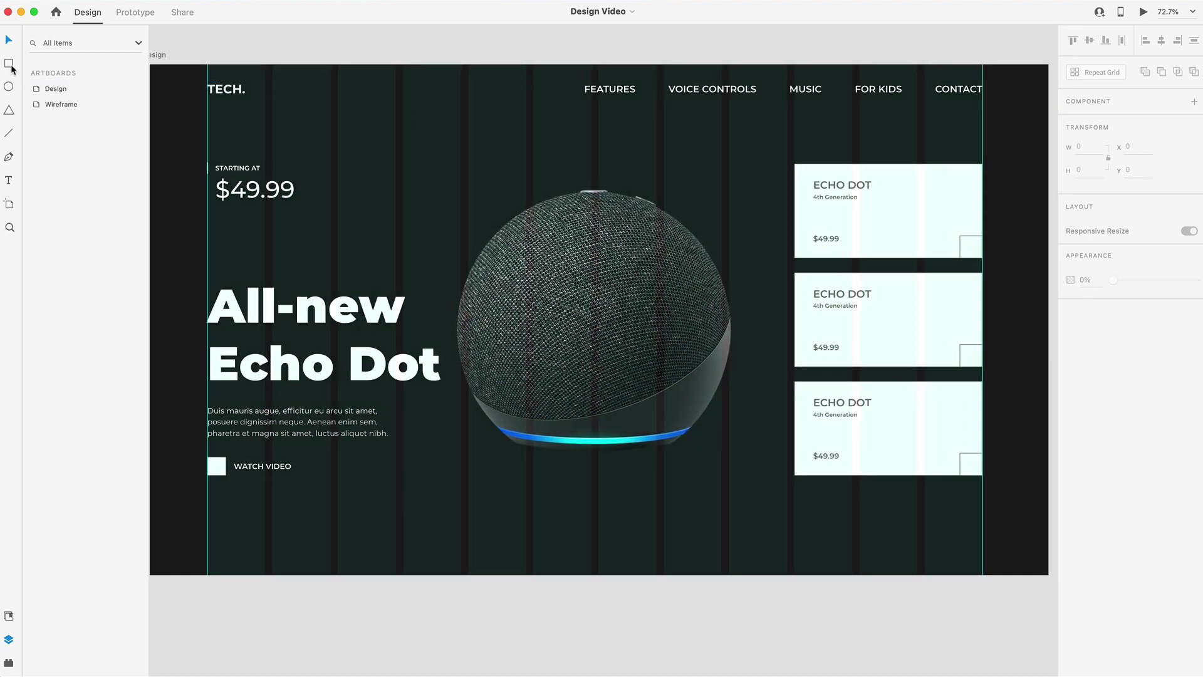
# Draw an 844 by 1080 rectangle at X 538 across the artboard's middle and send it to the back
pyautogui.click(10, 65)
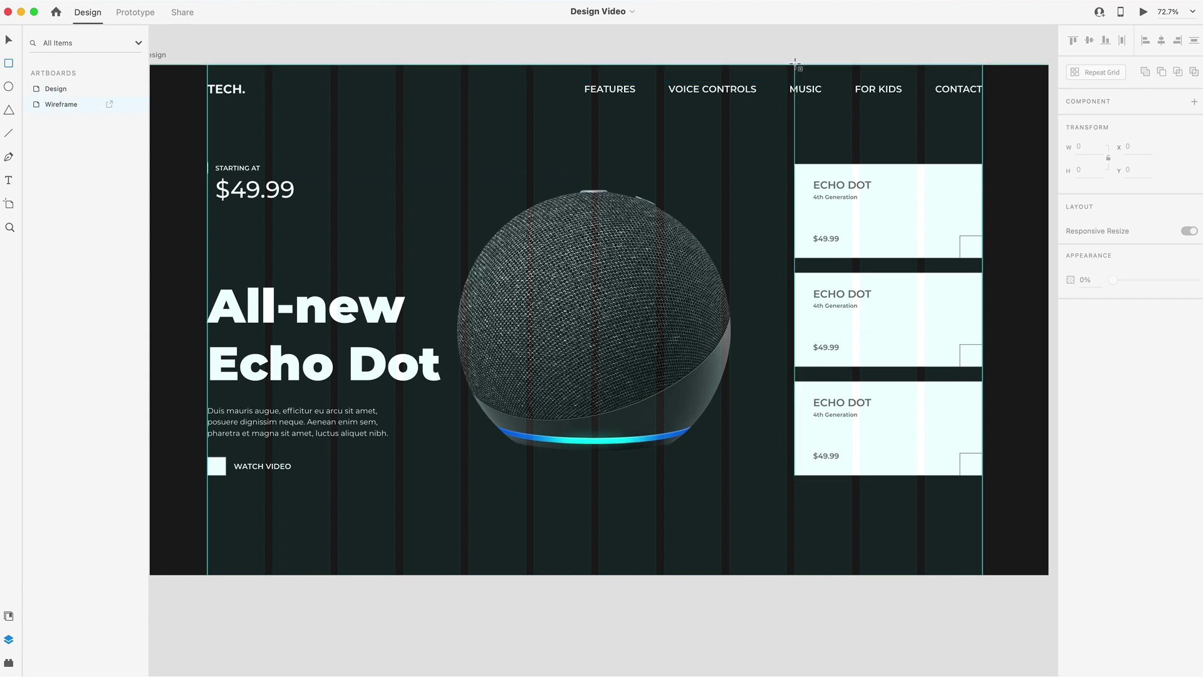
pyautogui.moveTo(793, 64)
pyautogui.mouseDown()
pyautogui.moveTo(787, 145)
pyautogui.moveTo(612, 416)
pyautogui.moveTo(491, 472)
pyautogui.moveTo(396, 575)
pyautogui.mouseUp()
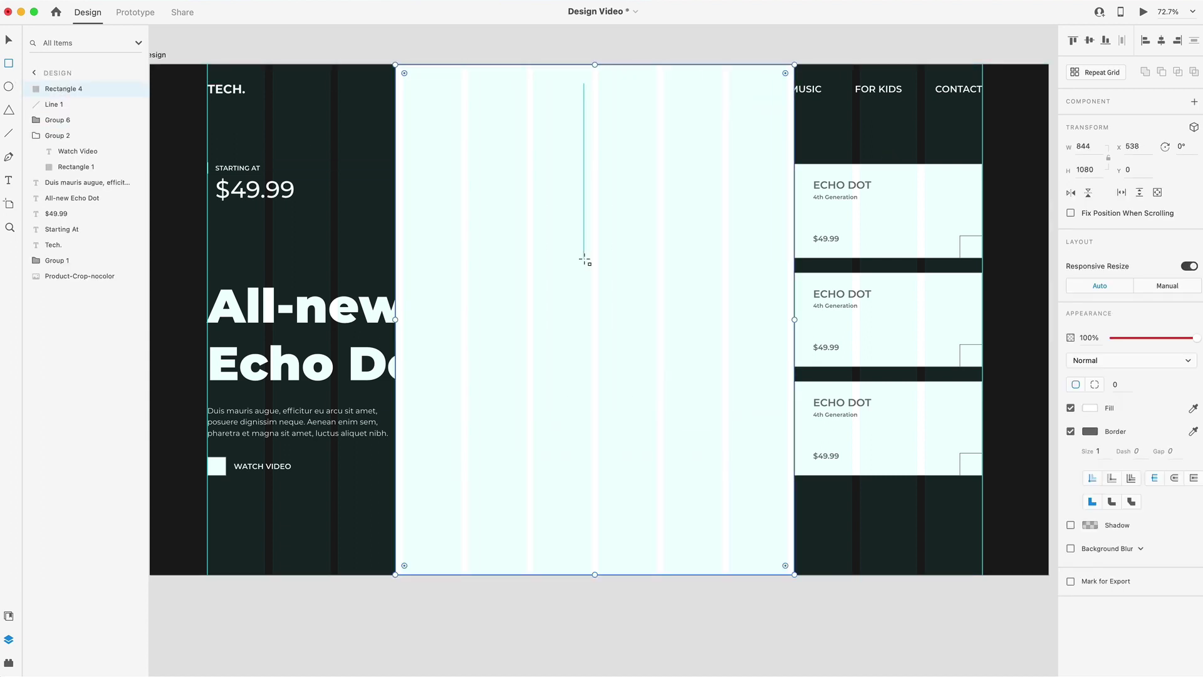
pyautogui.press('super+shift+bracketleft')
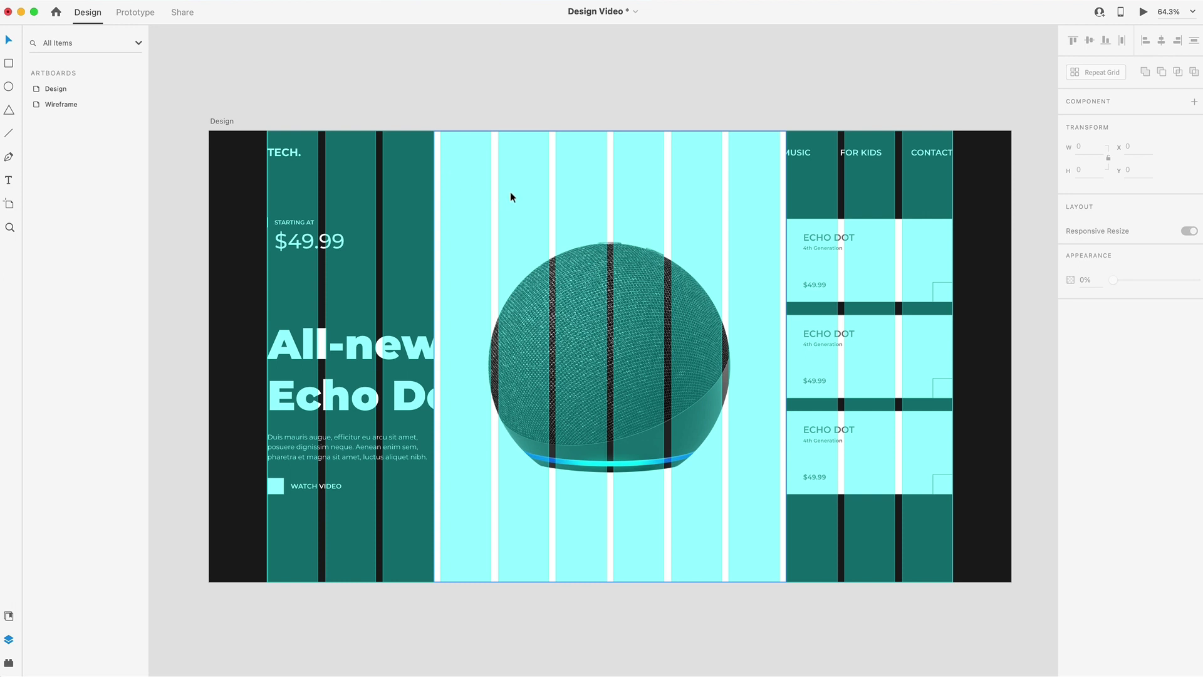
# Remove the central rectangle's border and set its fill color to #171717
pyautogui.click(642, 221)
pyautogui.click(1070, 431)
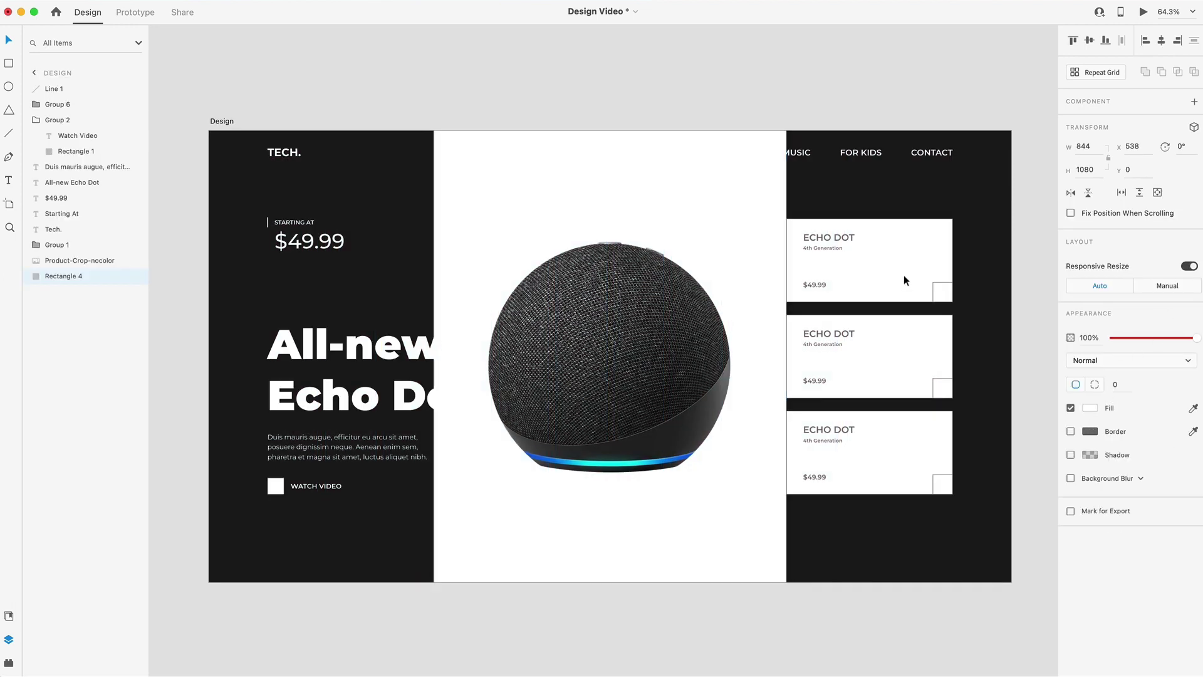
pyautogui.click(1091, 409)
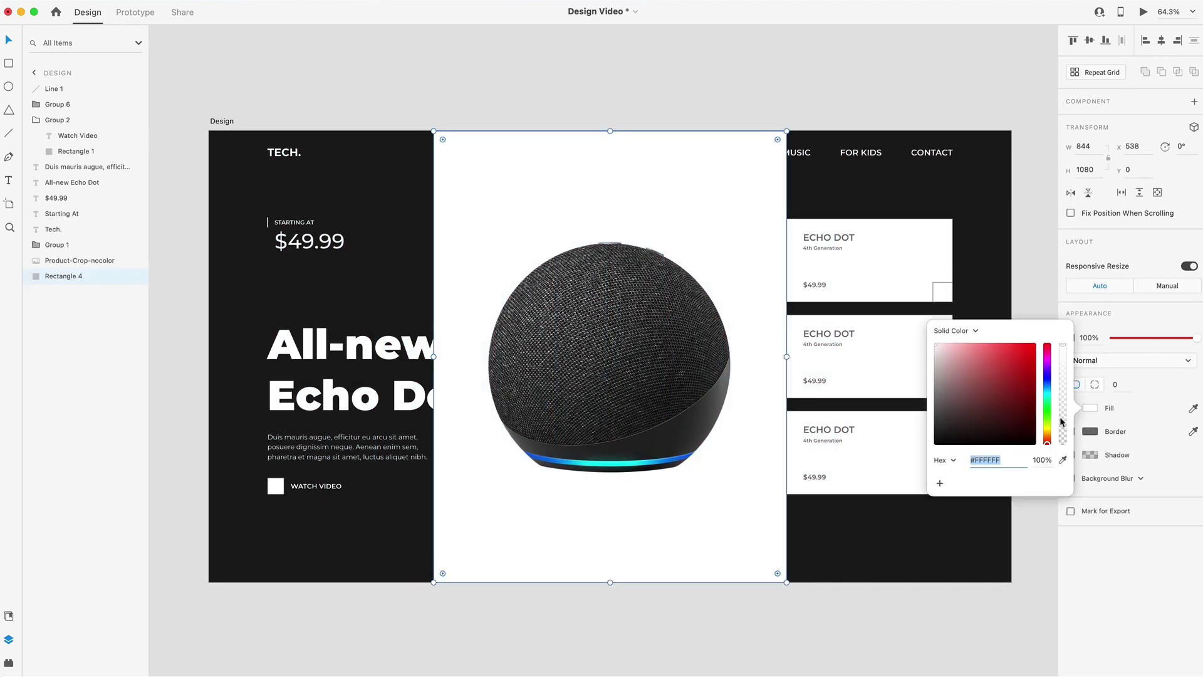
pyautogui.write('#171717')
pyautogui.press('Return')
pyautogui.click(585, 85)
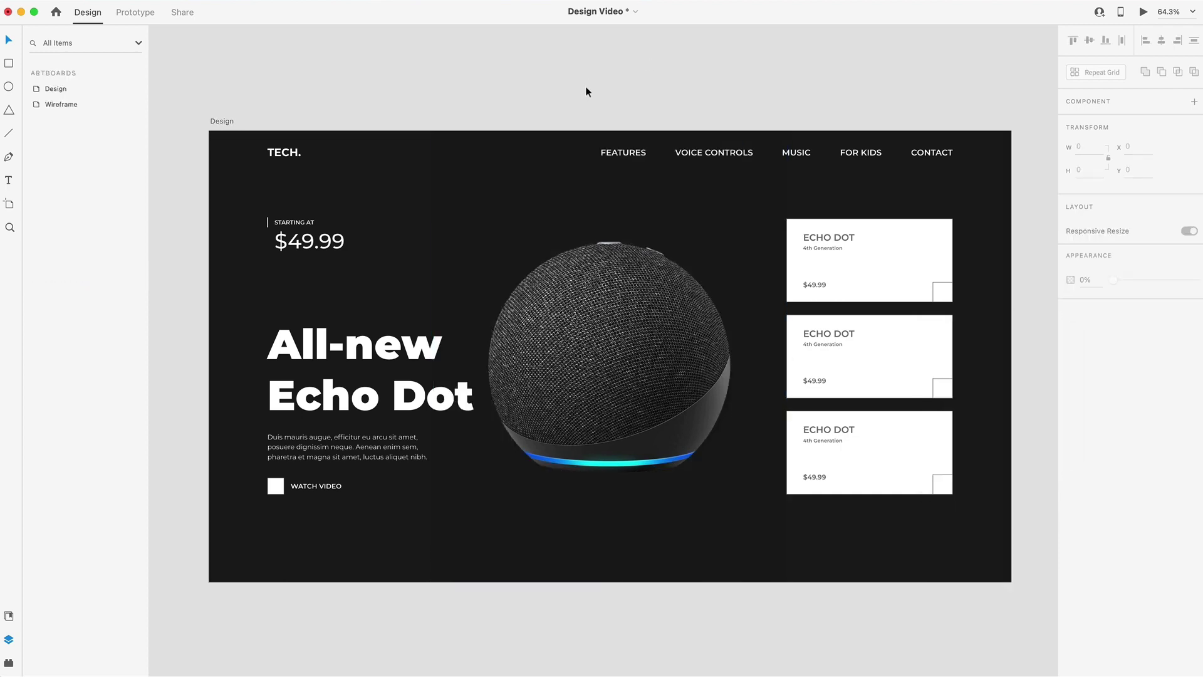
pyautogui.scroll(5, 420, 156)
pyautogui.scroll(5, 404, 259)
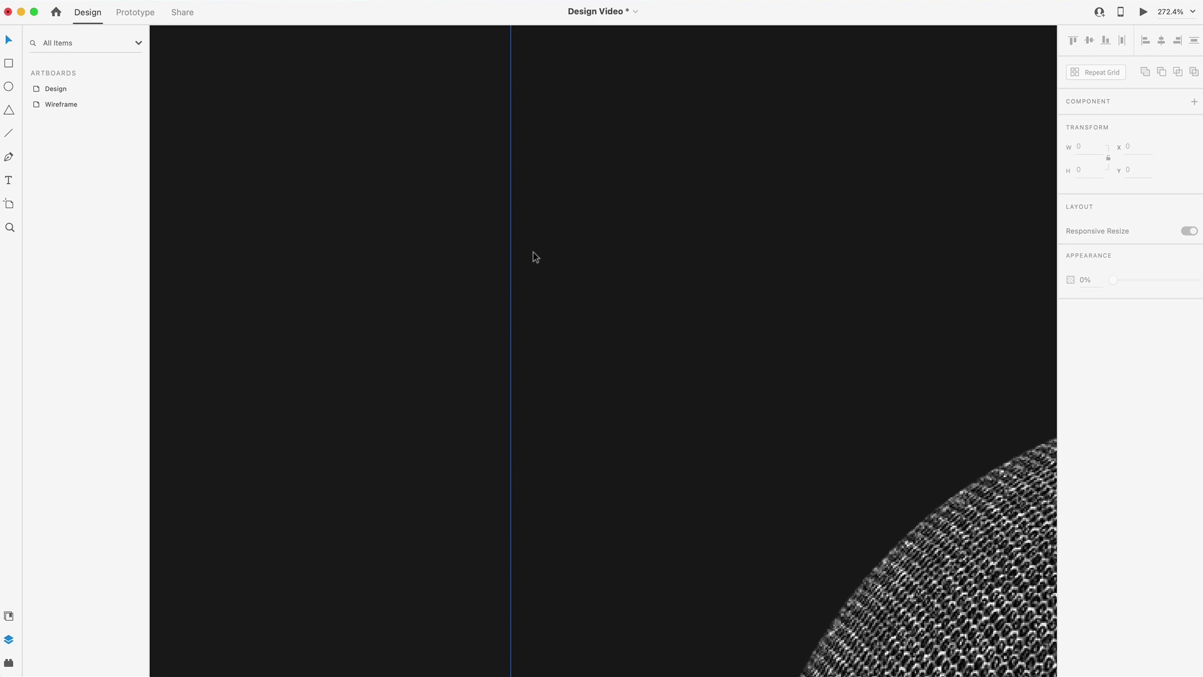
pyautogui.scroll(-10, 532, 250)
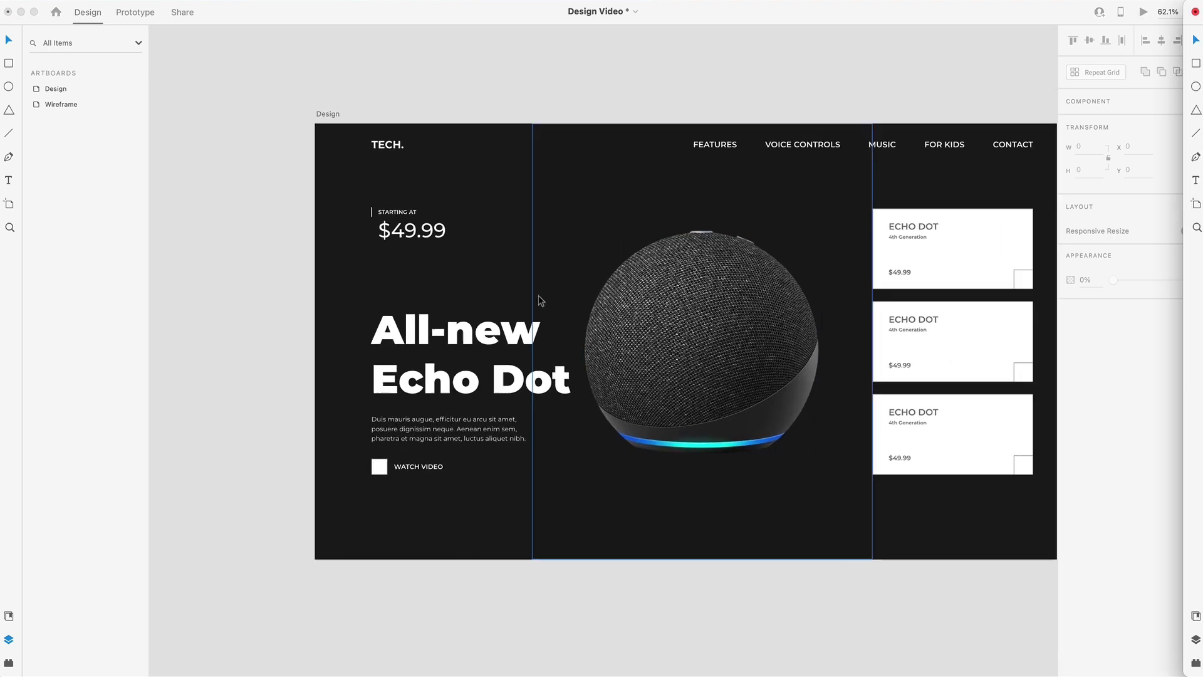
pyautogui.hscroll(-1, 539, 295)
pyautogui.hscroll(5, 442, 225)
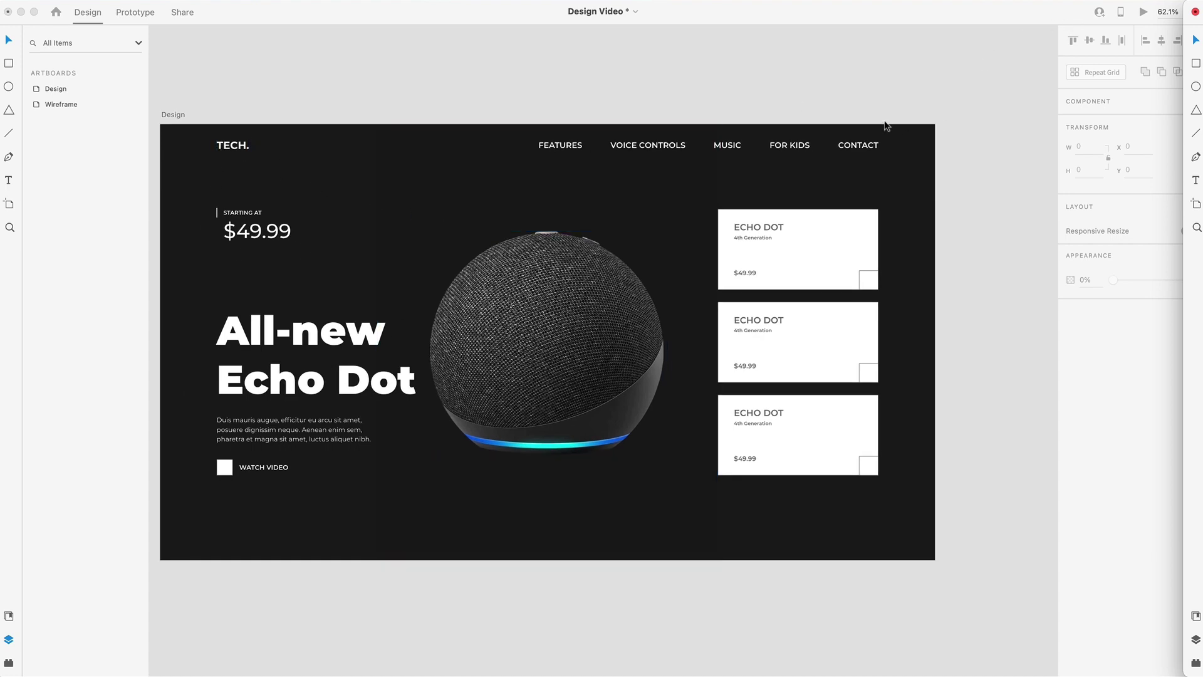
pyautogui.hscroll(-4, 478, 288)
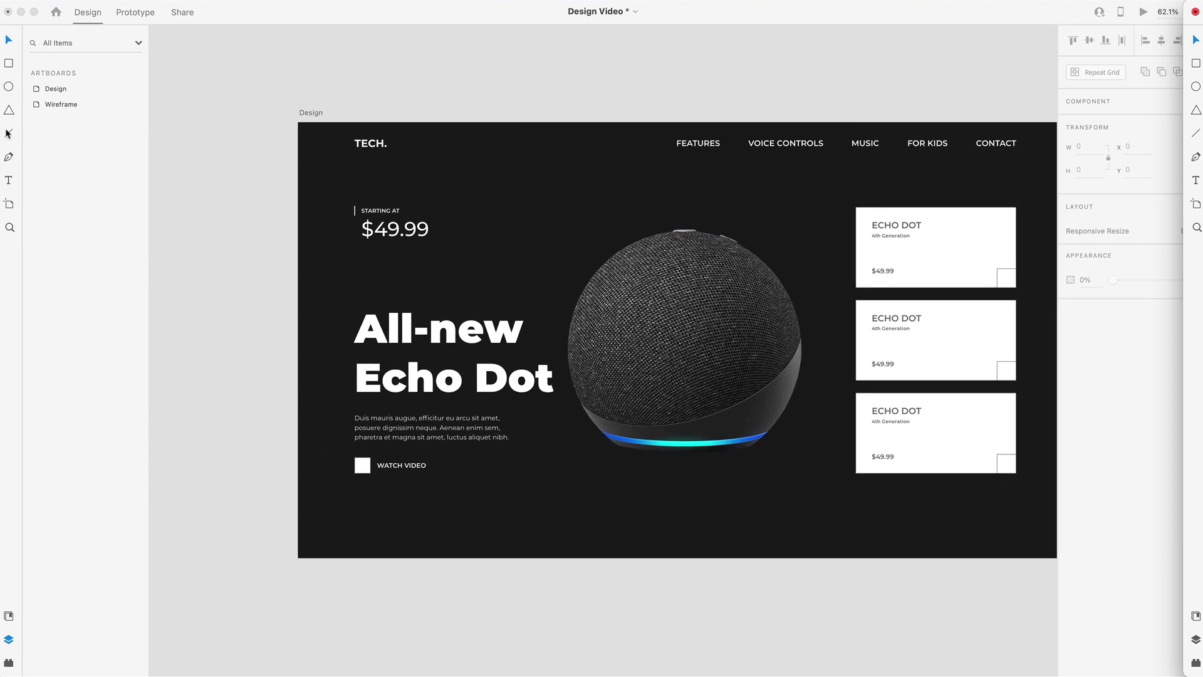
# Draw a vertical line 1080 high from the artboard's top to its bottom edge, near the TECH. logo's left edge
pyautogui.click(8, 133)
pyautogui.scroll(5, 339, 119)
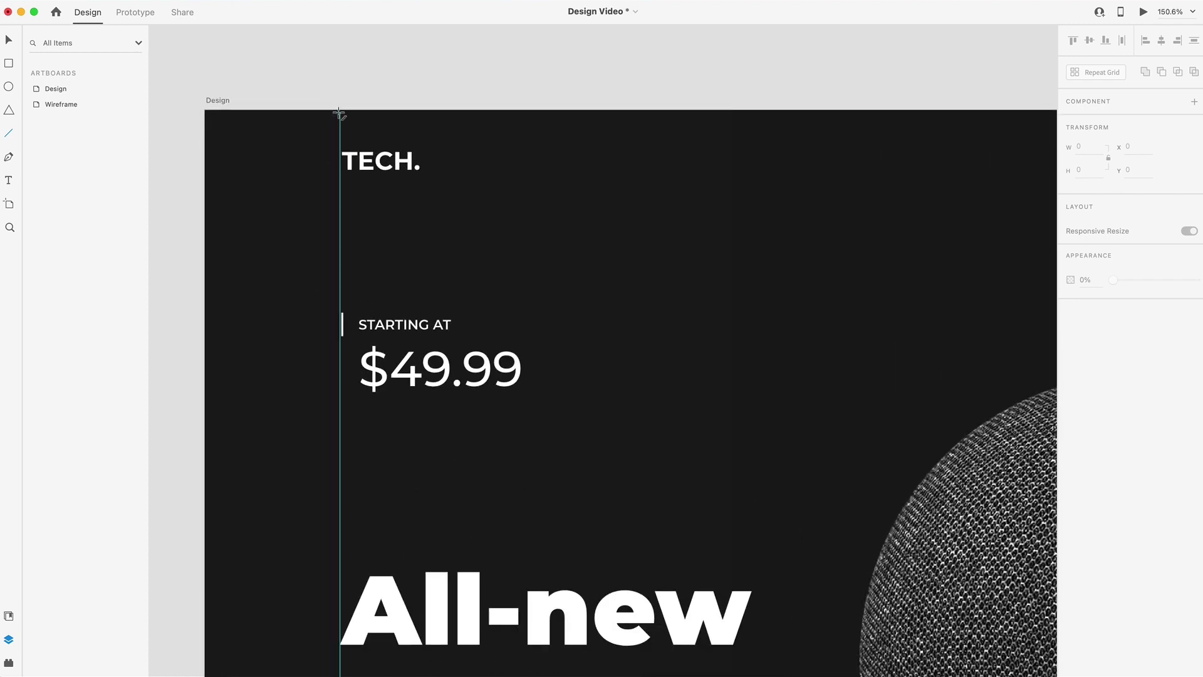
pyautogui.scroll(-10, 321, 470)
pyautogui.moveTo(338, 111)
pyautogui.mouseDown()
pyautogui.moveTo(322, 470)
pyautogui.moveTo(338, 505)
pyautogui.moveTo(336, 564)
pyautogui.moveTo(334, 538)
pyautogui.mouseUp()
pyautogui.scroll(-5, 336, 564)
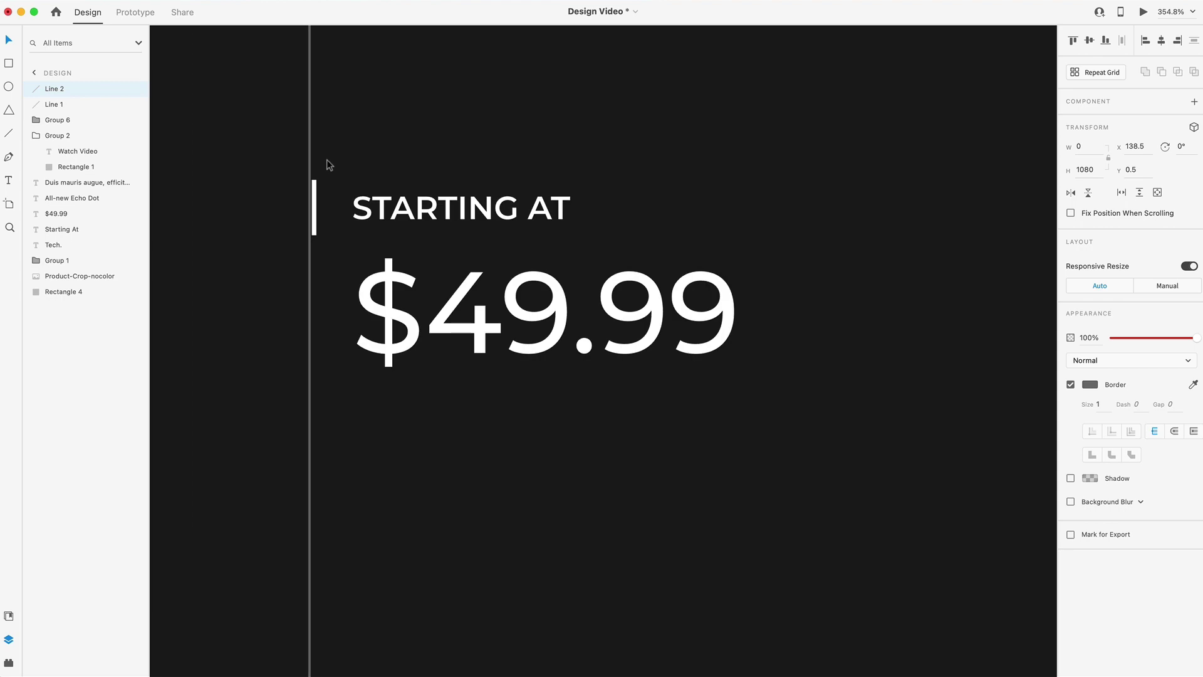
# Nudge the full-height line right to X 140.5, centering it on the short white line beside "STARTING AT"
pyautogui.hscroll(-1, 320, 210)
pyautogui.scroll(6, 327, 204)
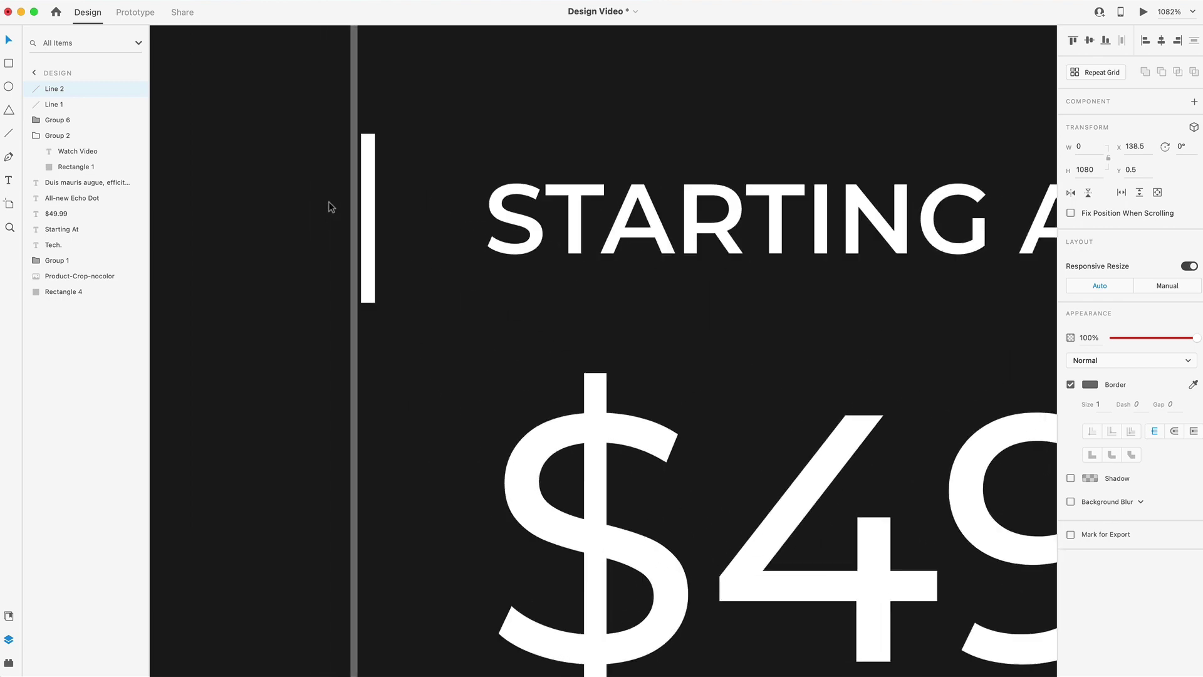
pyautogui.press('Right')
pyautogui.press('Right')
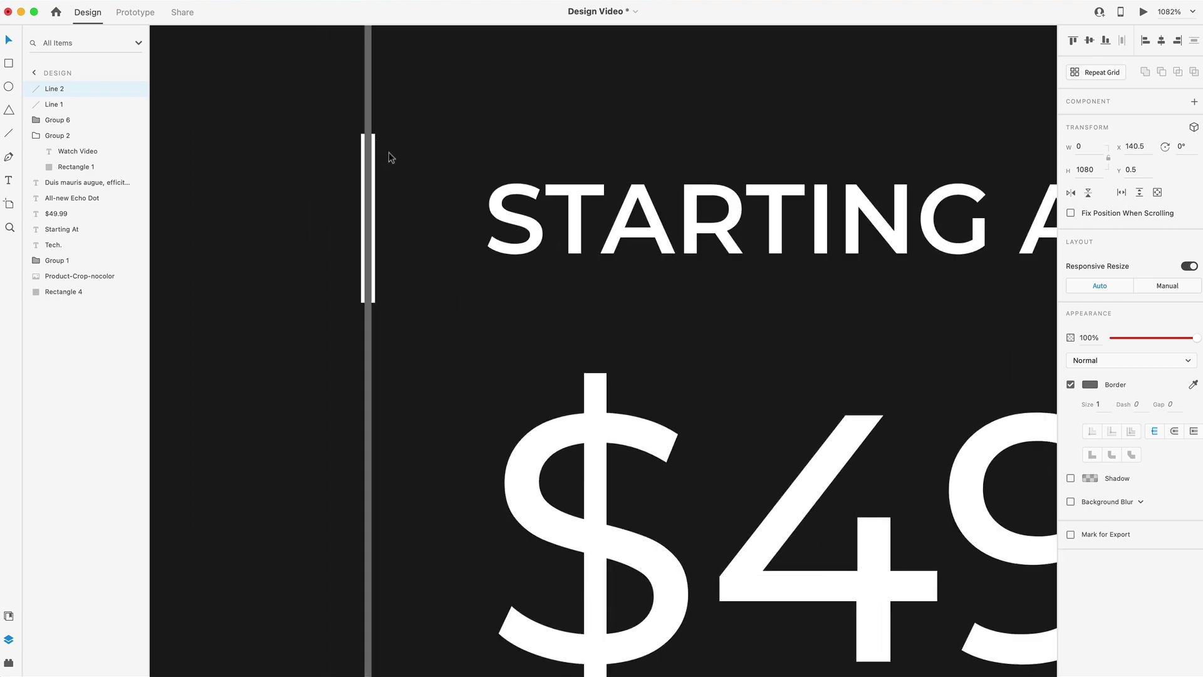
pyautogui.scroll(-15, 391, 158)
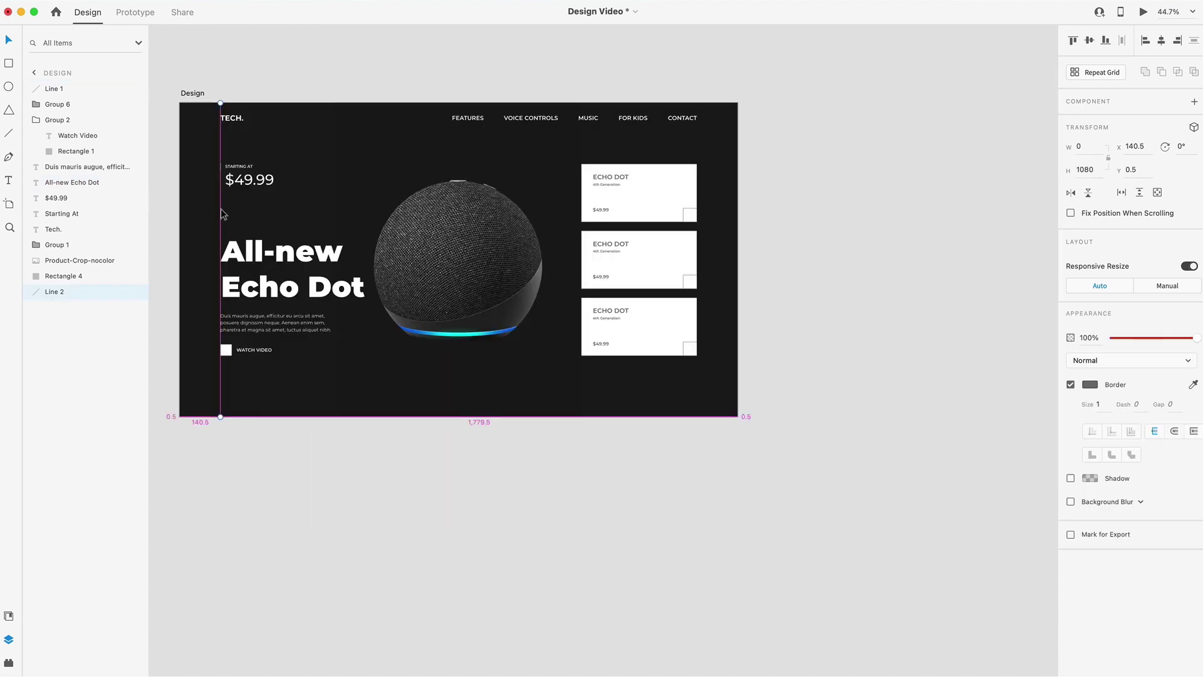
# Send the full-height line to the back and duplicate it at X 1780.5, along the right edge of CONTACT and the cards
pyautogui.moveTo(220, 208); pyautogui.dragTo(701, 220)
pyautogui.scroll(10, 697, 115)
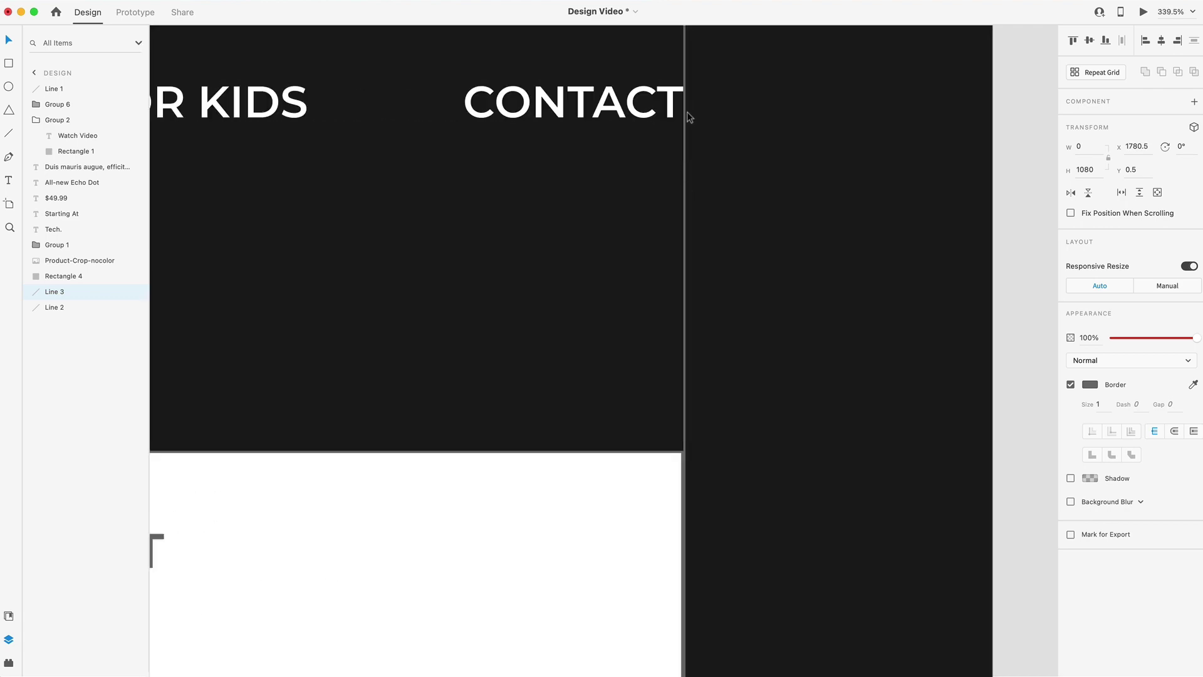
pyautogui.scroll(5, 685, 414)
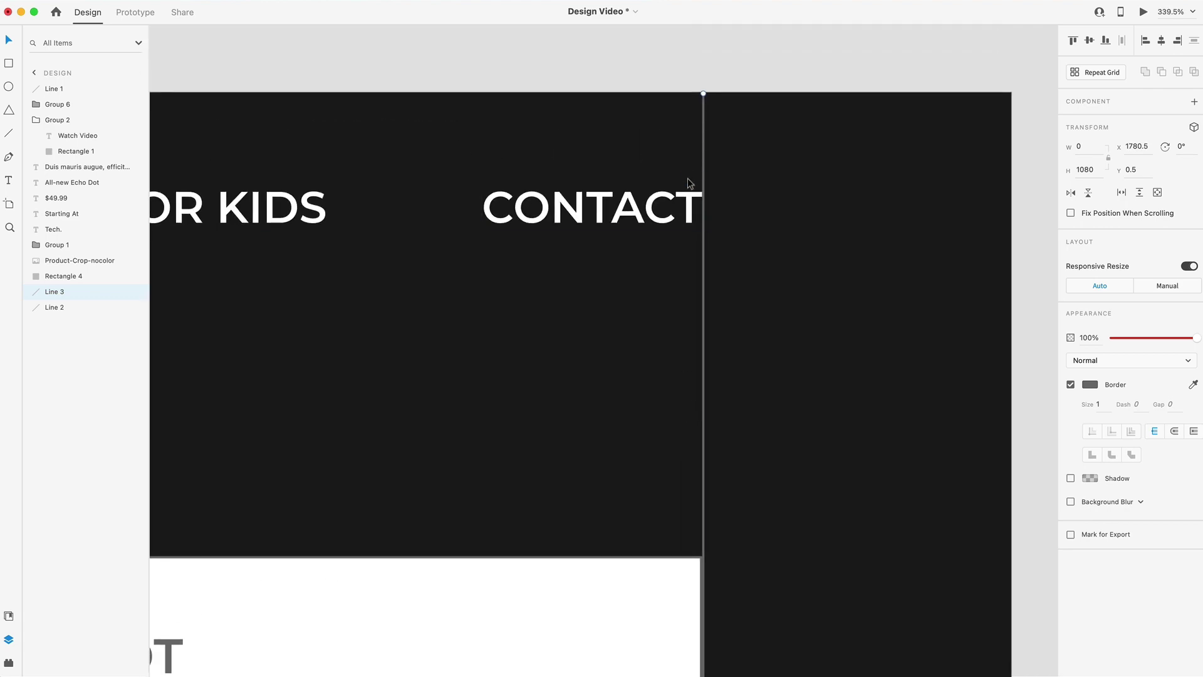
pyautogui.scroll(-5, 707, 258)
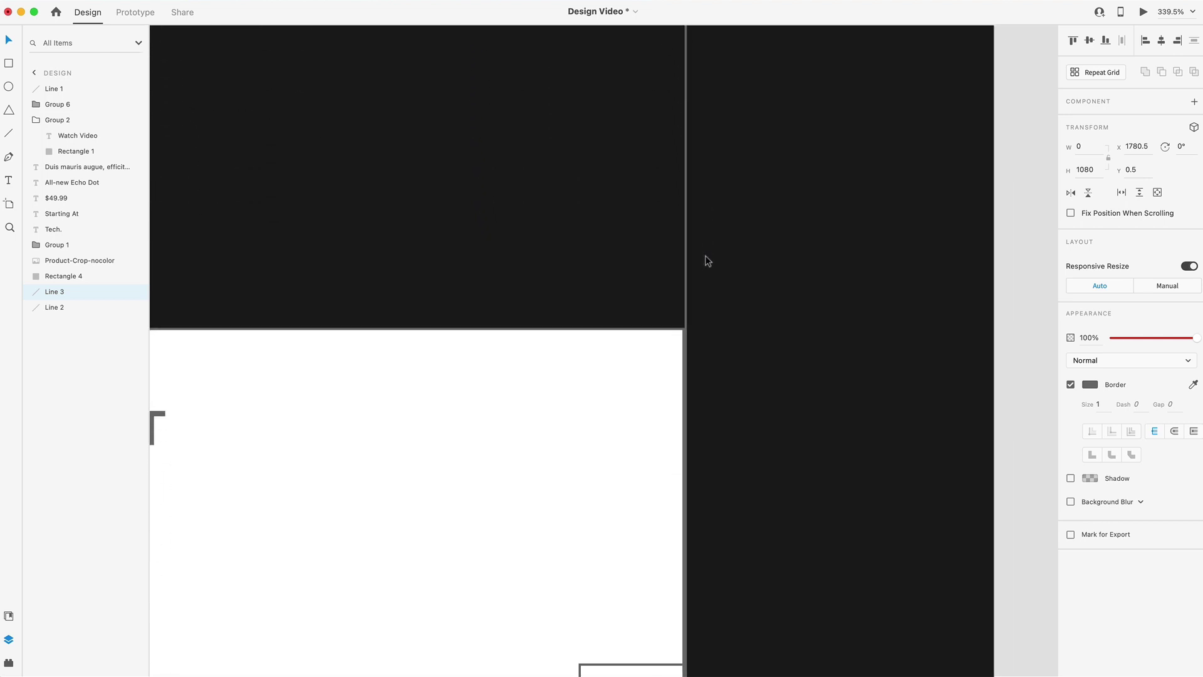
pyautogui.scroll(-10, 707, 261)
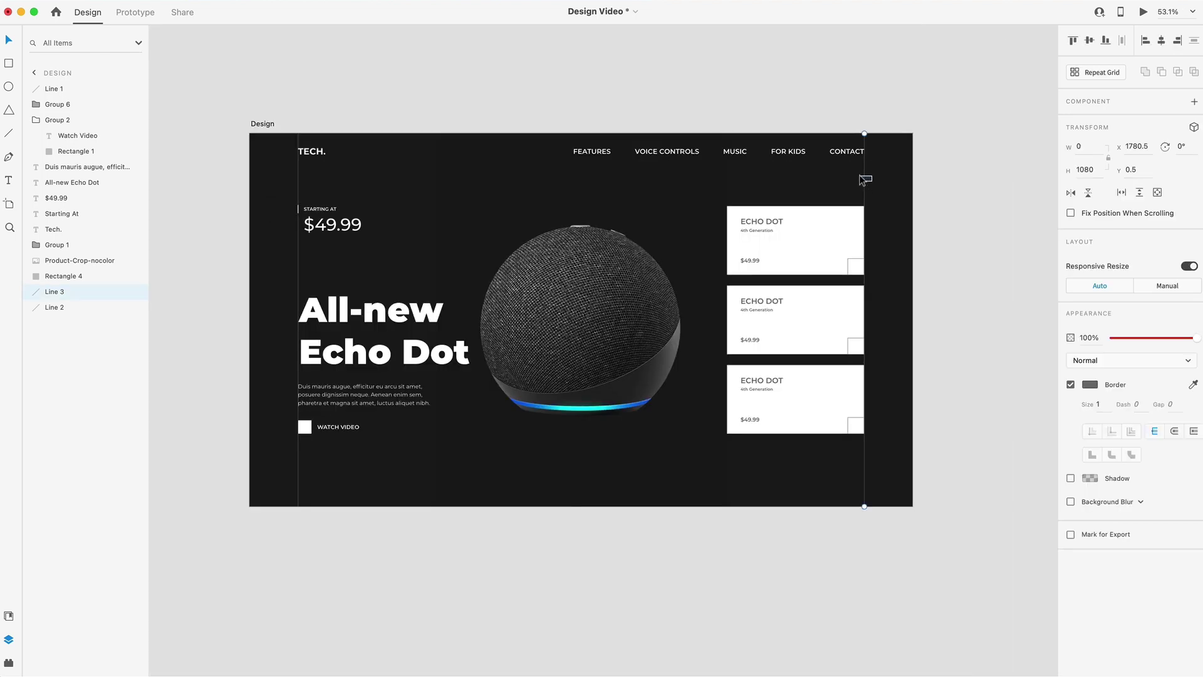
# Set the border color of both full-height vertical lines to #353535
pyautogui.keyDown('shift'); pyautogui.click(299, 181); pyautogui.keyUp('shift')
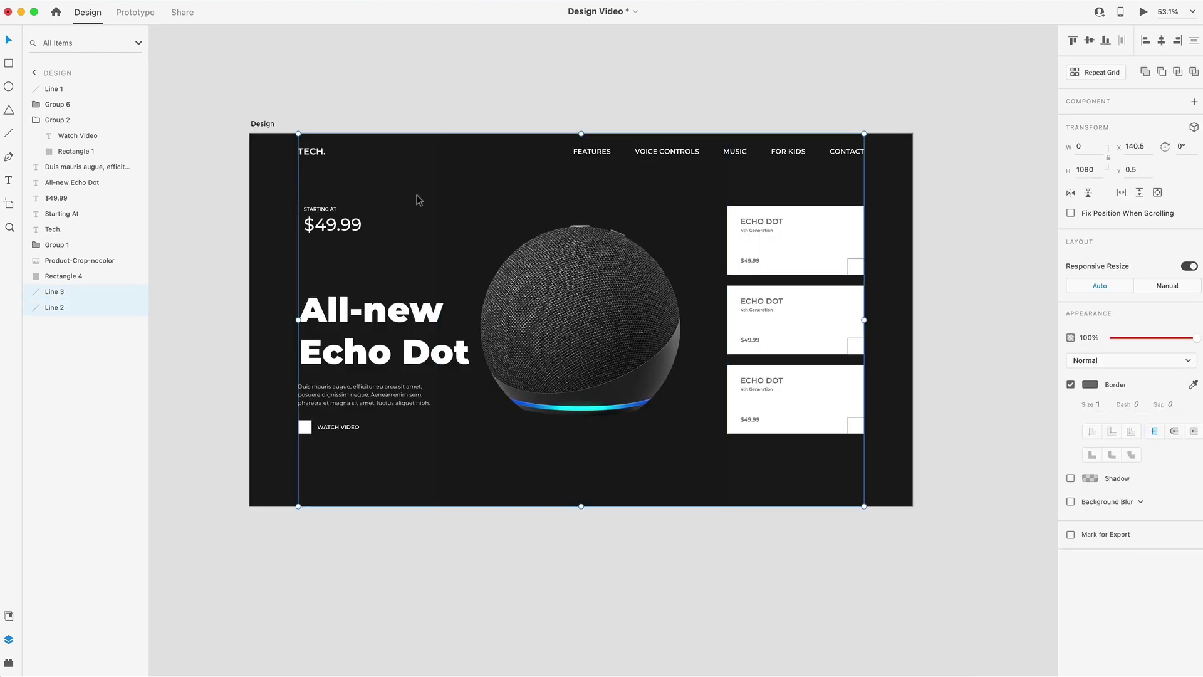
pyautogui.click(1089, 384)
pyautogui.write('#353535')
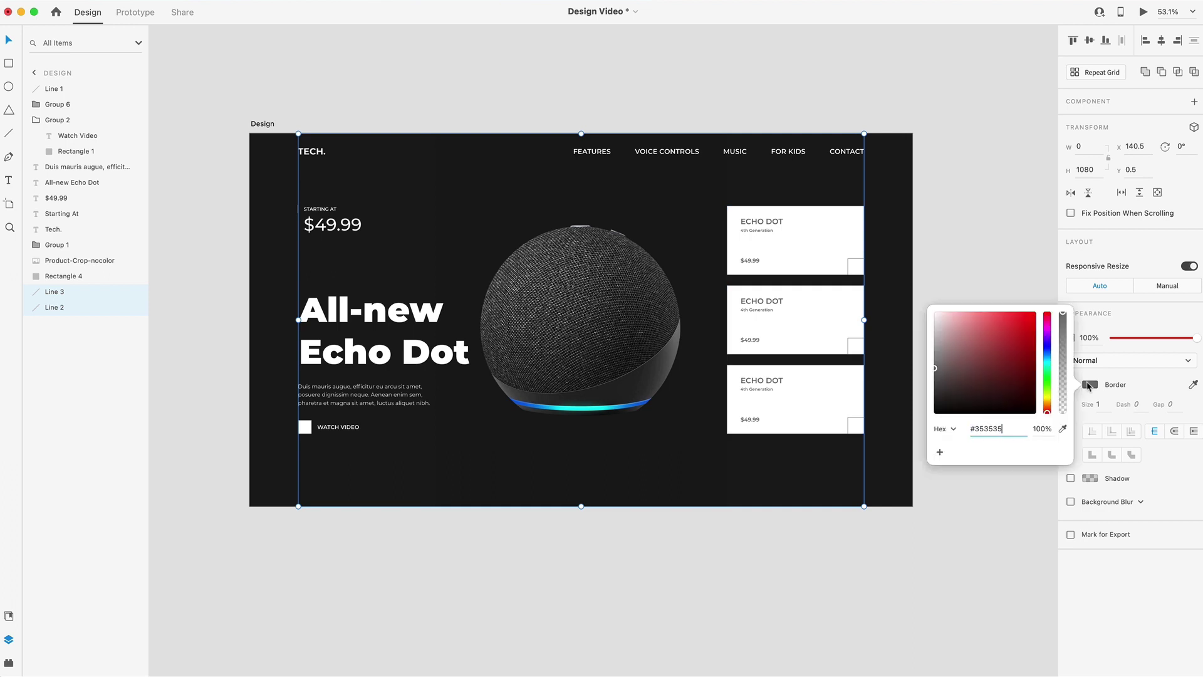
pyautogui.press('Return')
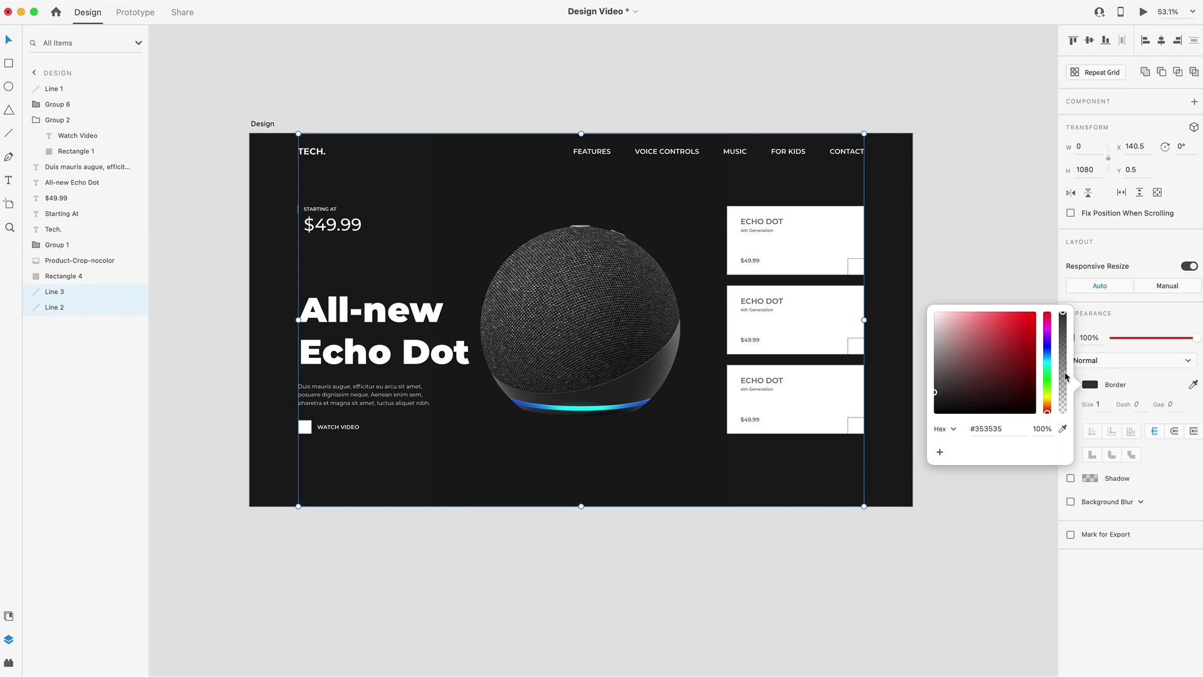
# Lower the border opacity of both full-height vertical lines to about 29% and set their border size to 2
pyautogui.moveTo(1060, 374); pyautogui.dragTo(1062, 389)
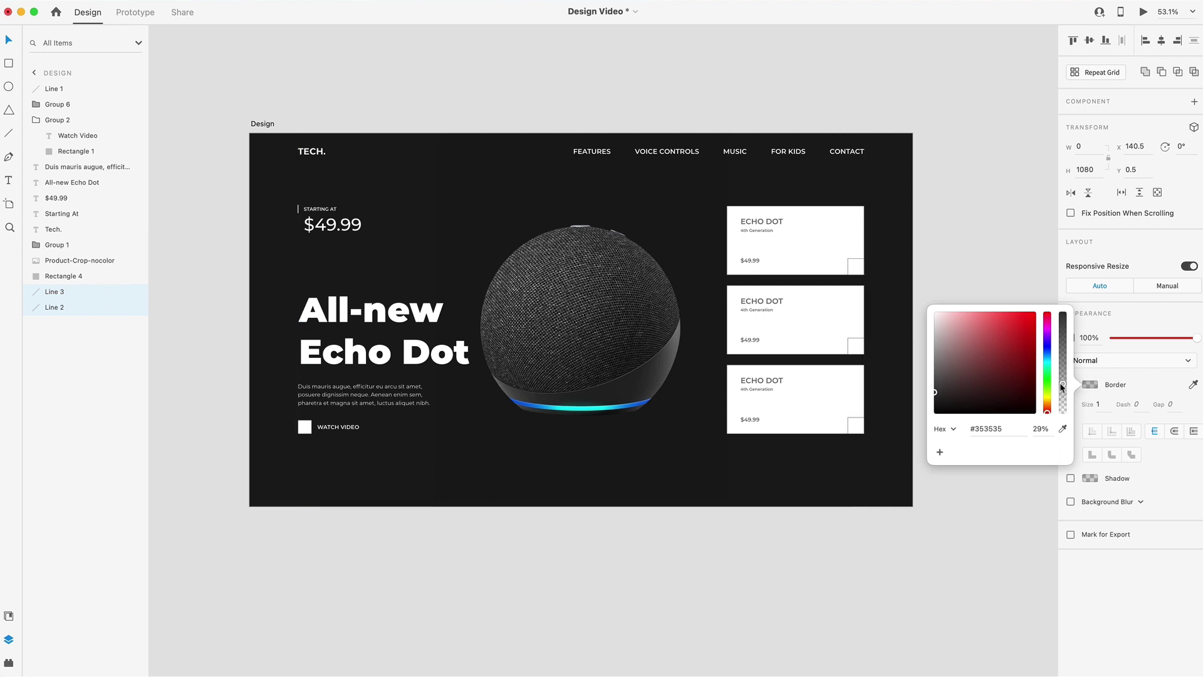
pyautogui.scroll(2, 913, 231)
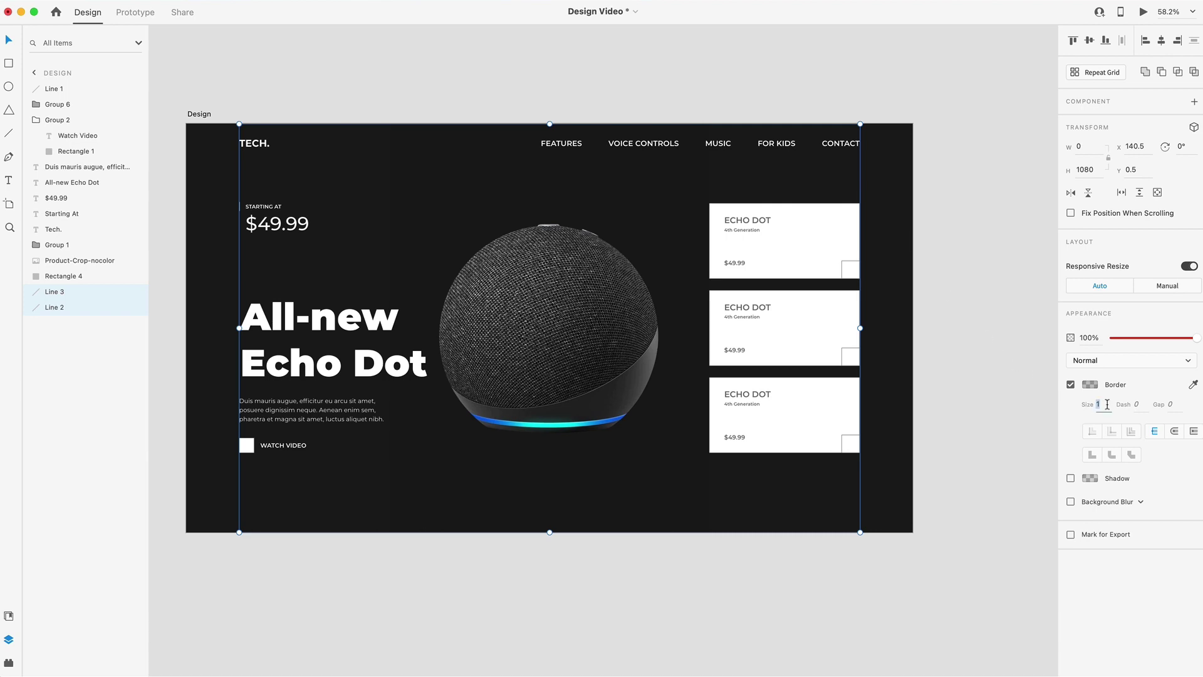
pyautogui.press('Return')
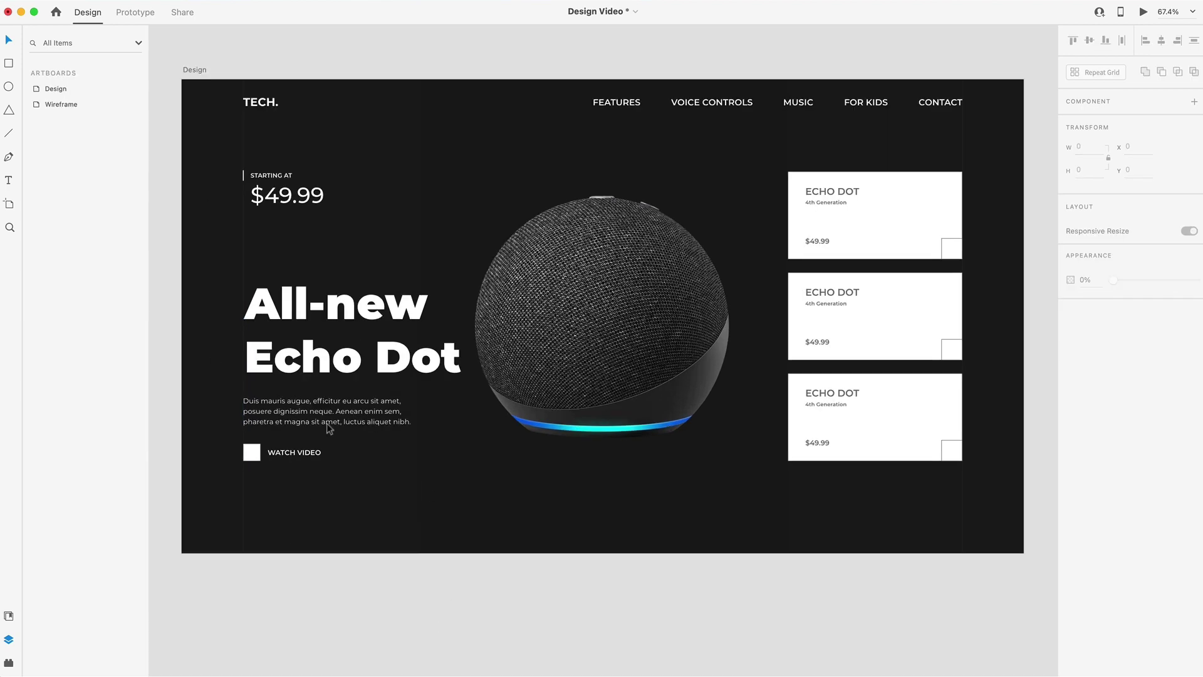
# Change the fill color of the WATCH VIDEO text to #FEBE02
pyautogui.scroll(5, 321, 462)
pyautogui.doubleClick(297, 450)
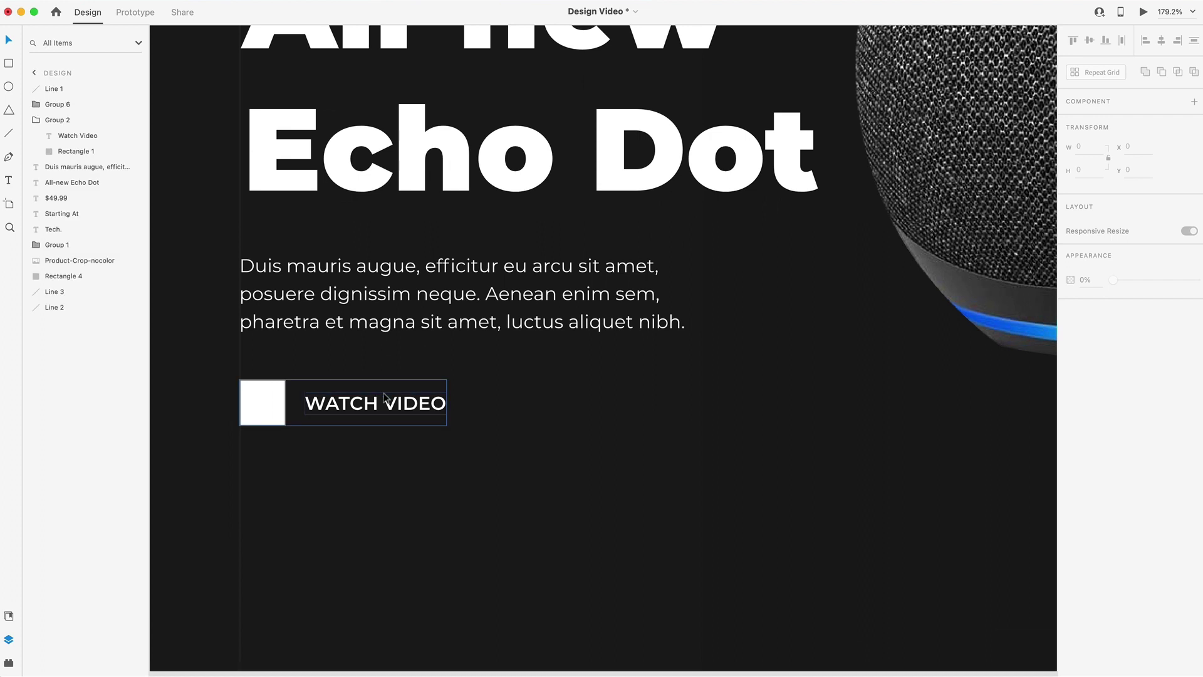
pyautogui.click(1090, 515)
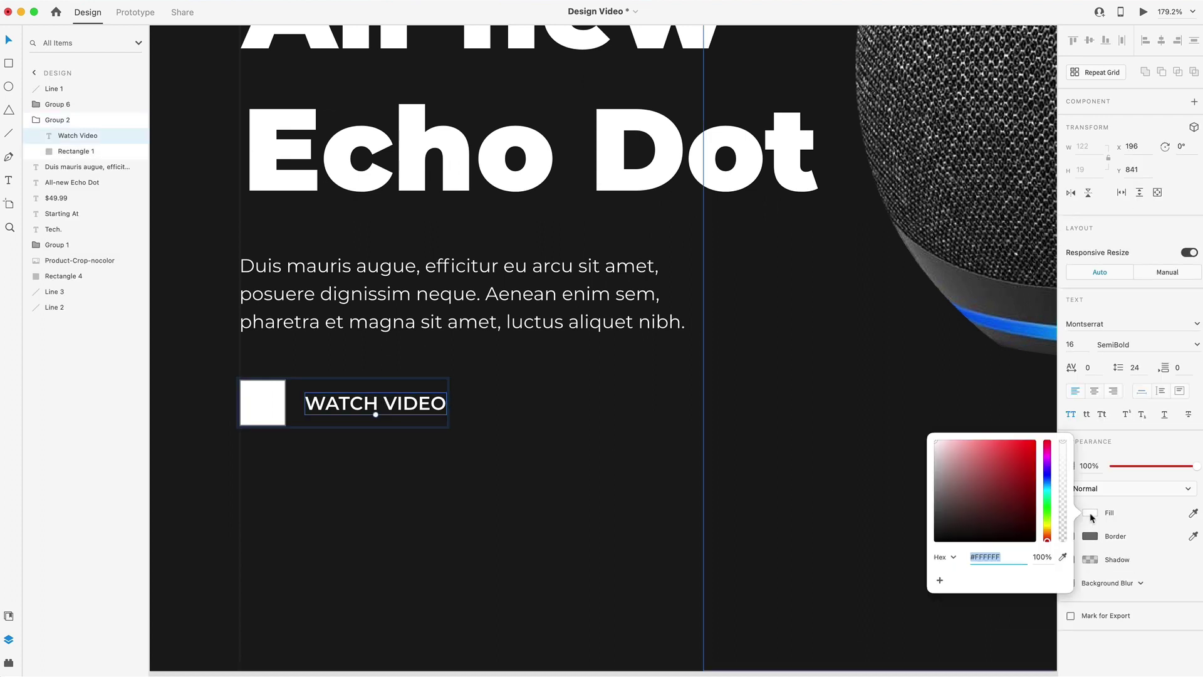
pyautogui.write('#FEBE02')
pyautogui.press('Return')
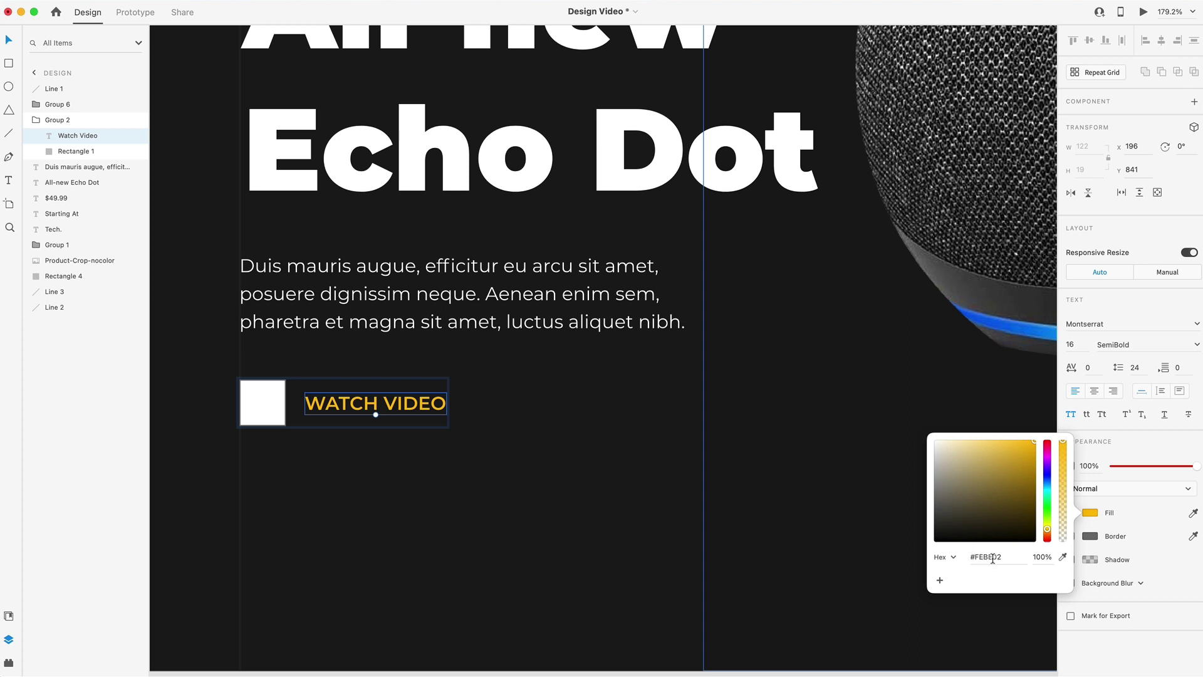
# Switch to Nucleo, find a video play icon and use it to replace the white square beside WATCH VIDEO
pyautogui.click(268, 389)
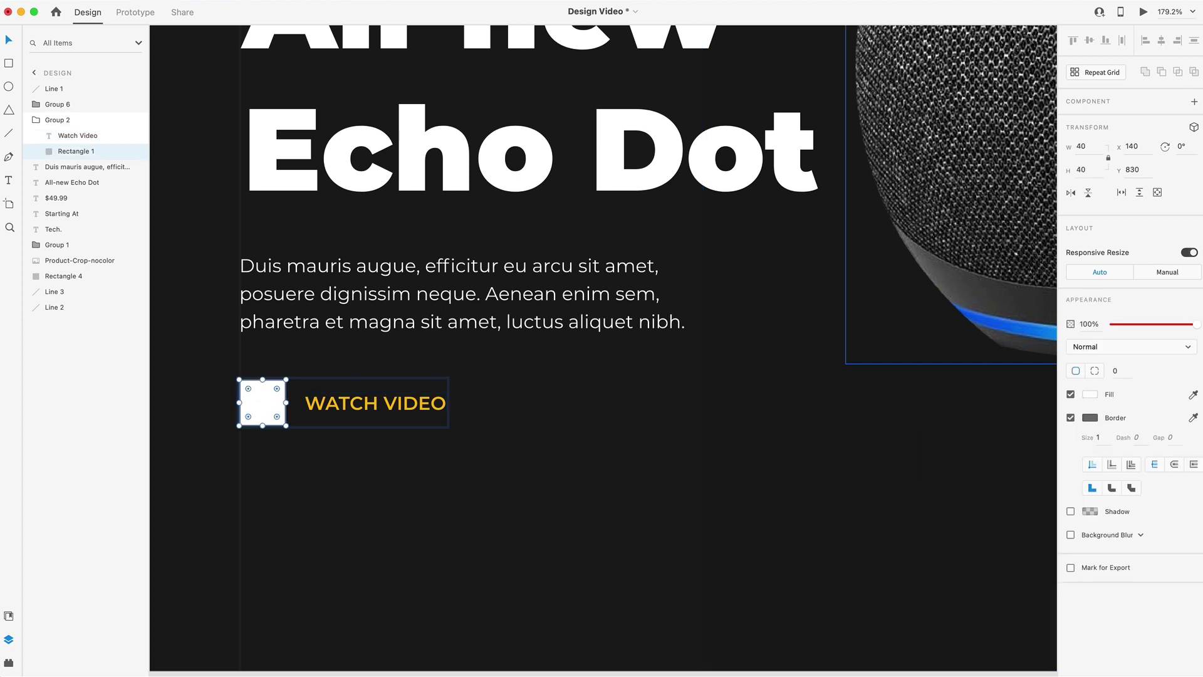
pyautogui.press('super+Tab')
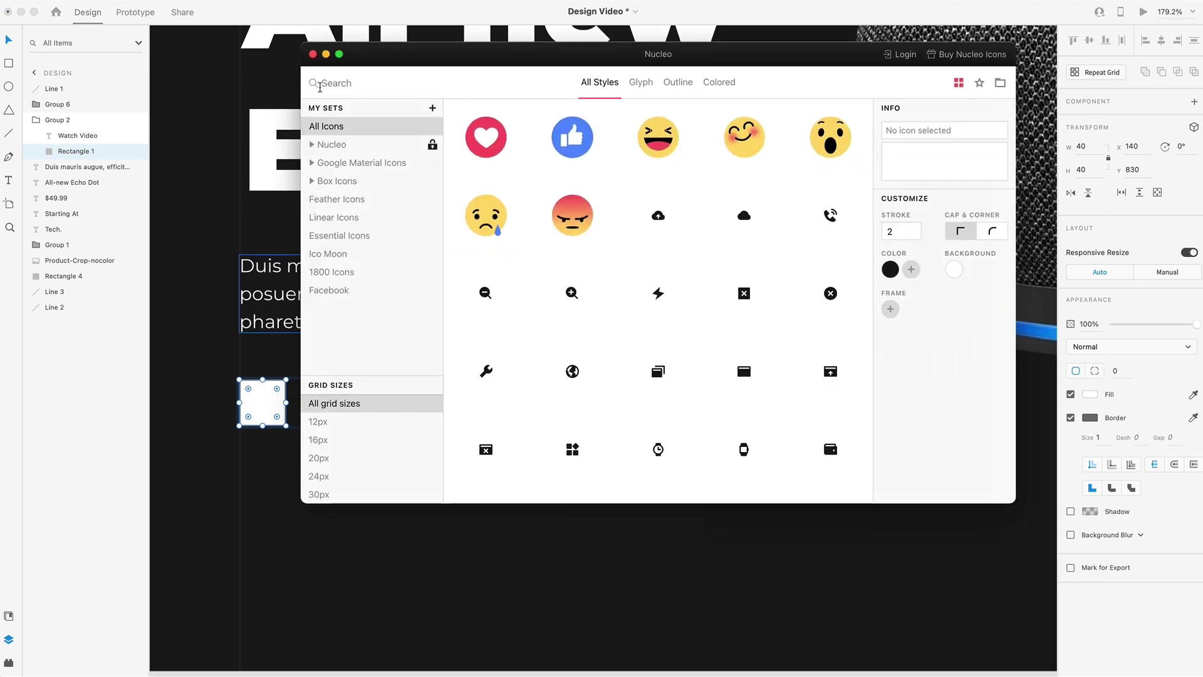
pyautogui.write('play')
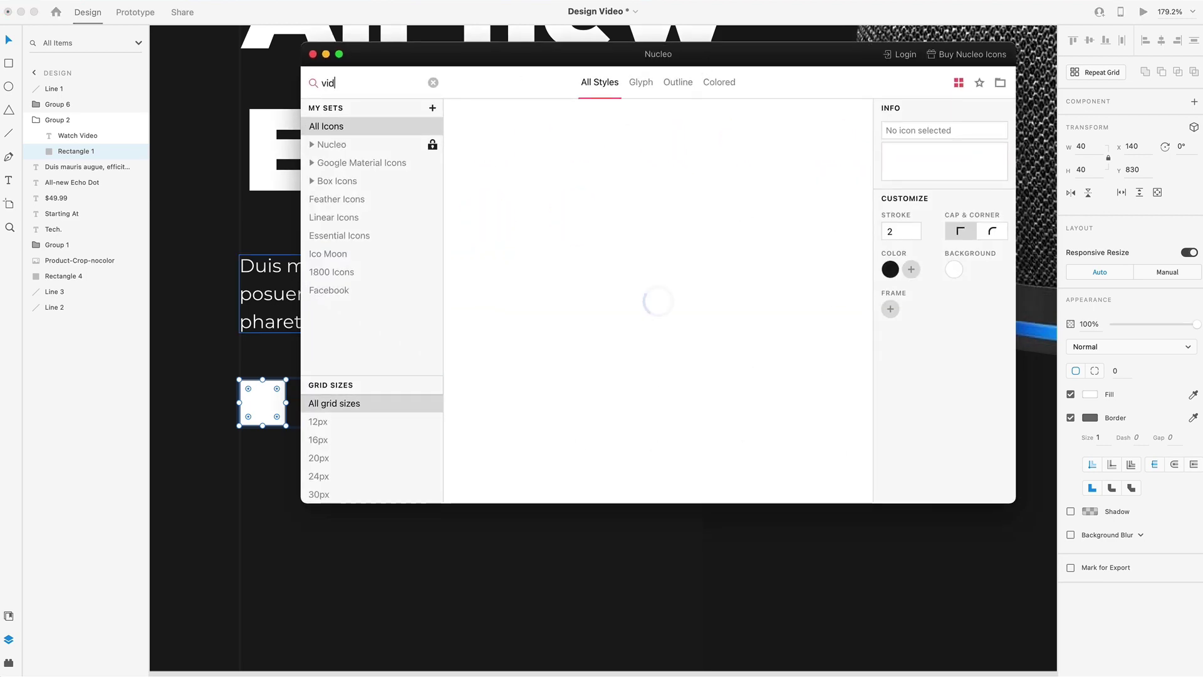
pyautogui.click(264, 486)
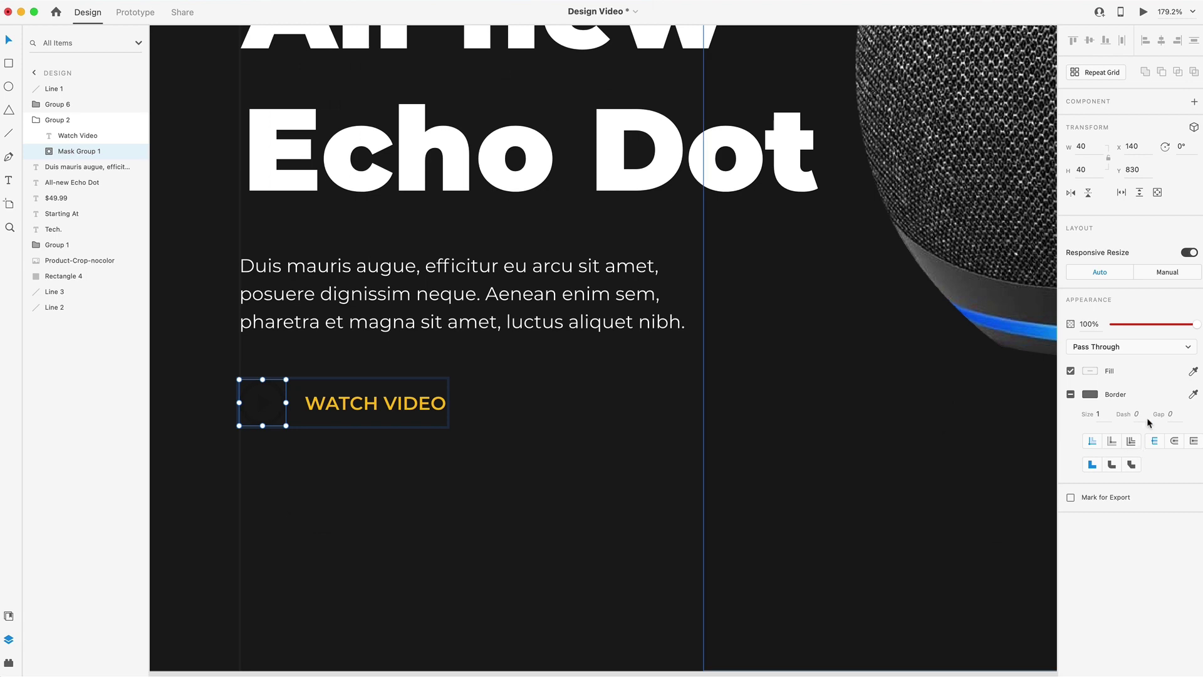
# Fill the play icon with the yellow #FEBE02 sampled from the WATCH VIDEO text
pyautogui.press('i')
pyautogui.click(438, 407)
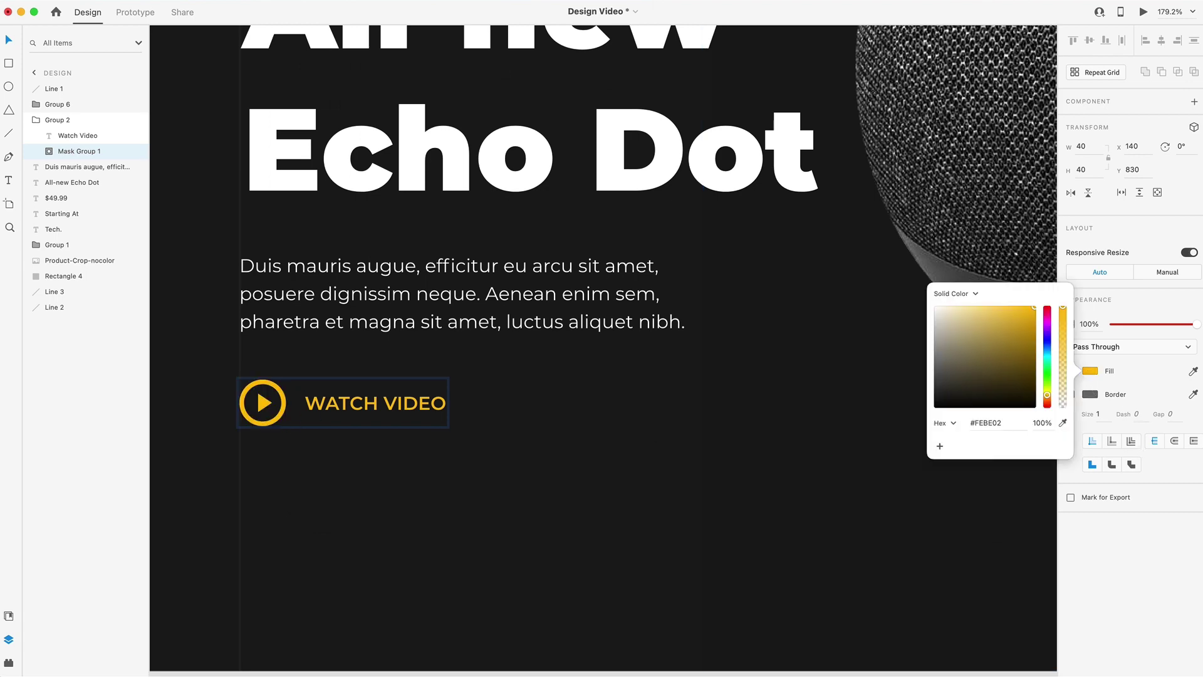
pyautogui.click(368, 502)
pyautogui.press('super+0')
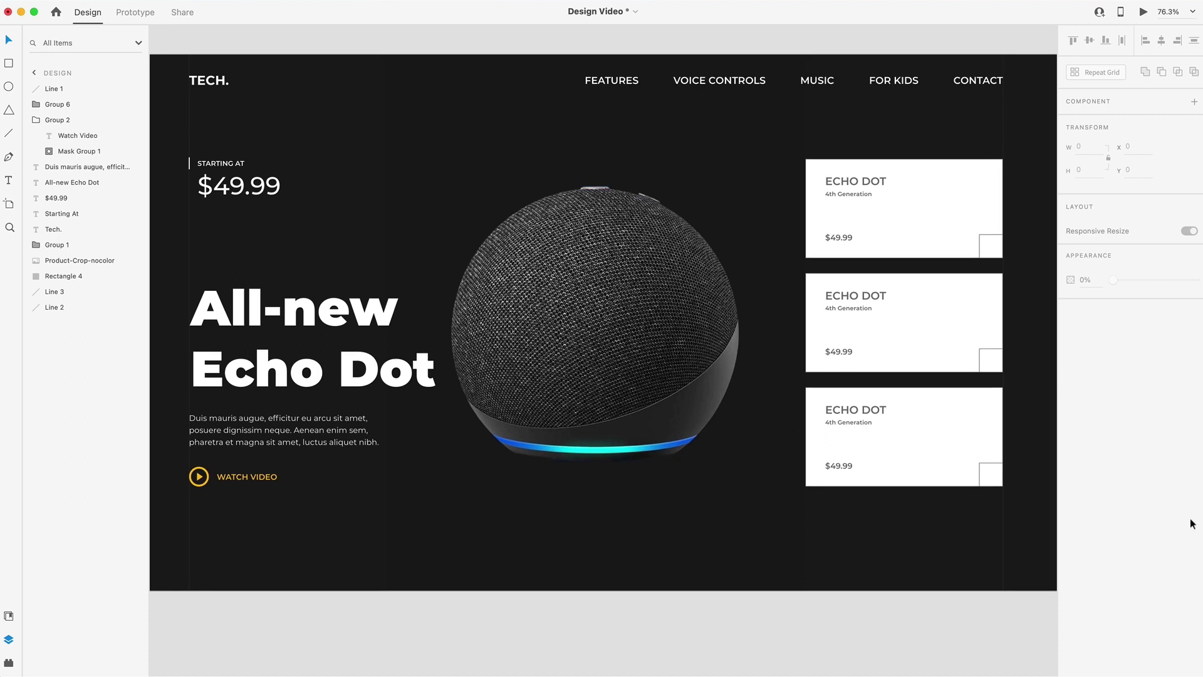
# Reduce the opacity of the description paragraph and set the navigation links group to 80% opacity
pyautogui.click(324, 434)
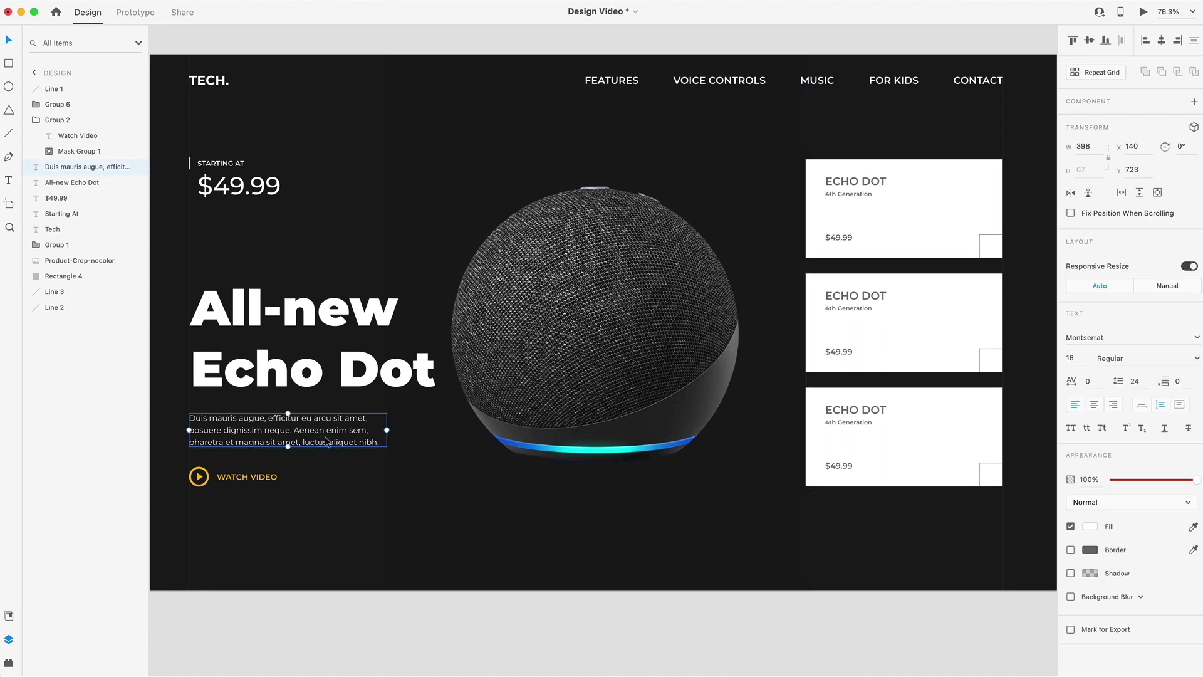
pyautogui.moveTo(1184, 481); pyautogui.dragTo(1168, 480)
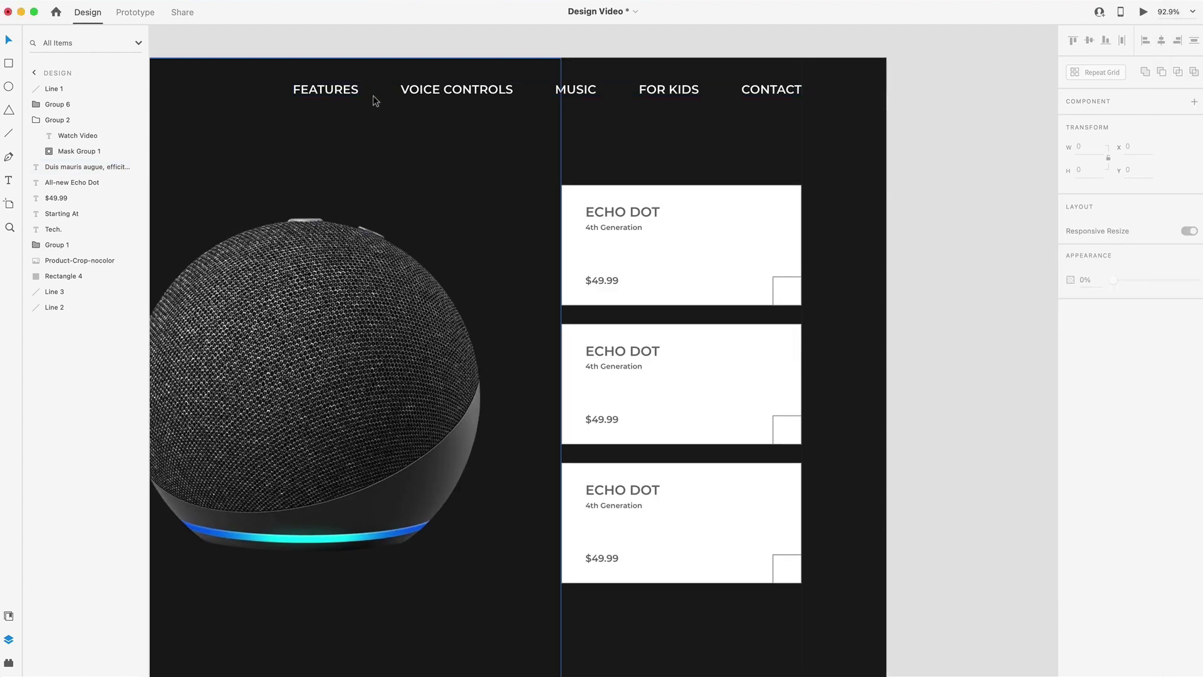
pyautogui.click(658, 86)
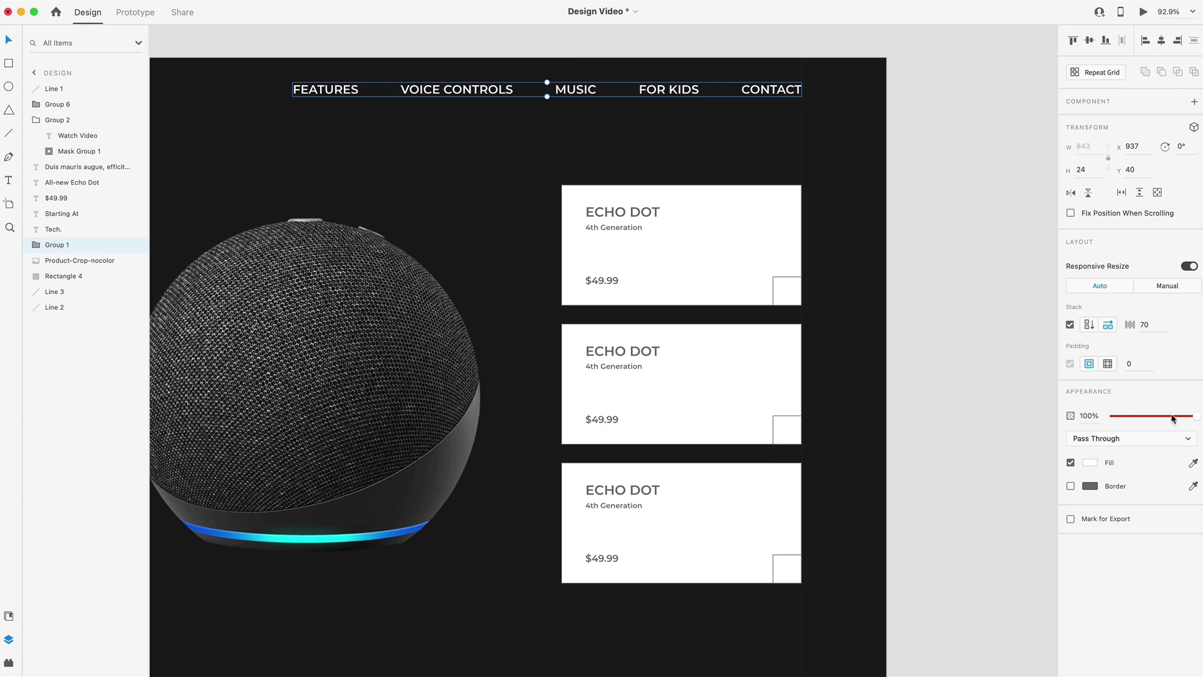
pyautogui.click(1173, 416)
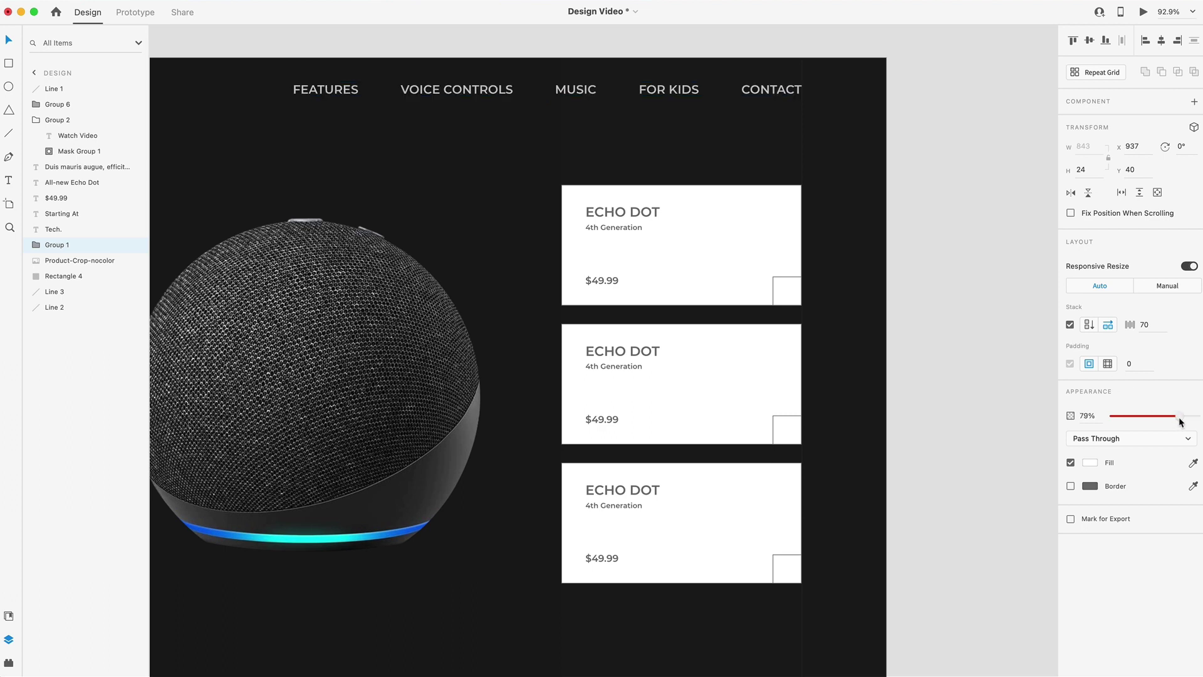
pyautogui.moveTo(1179, 418); pyautogui.dragTo(1181, 420)
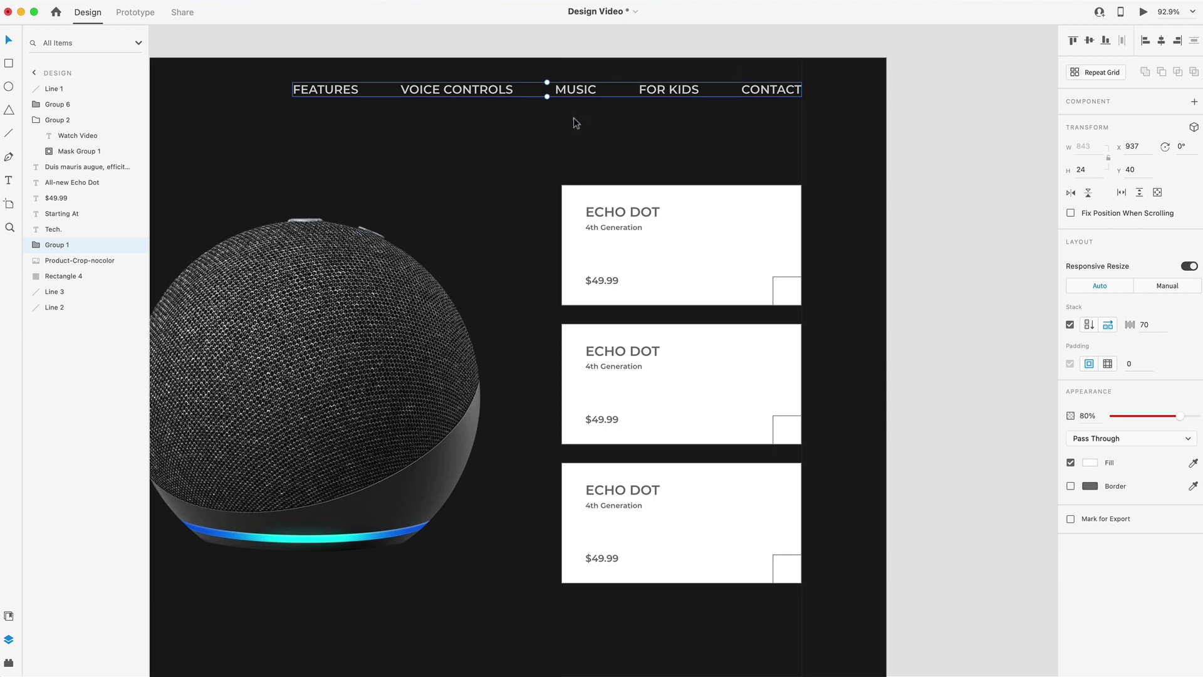
pyautogui.click(1006, 263)
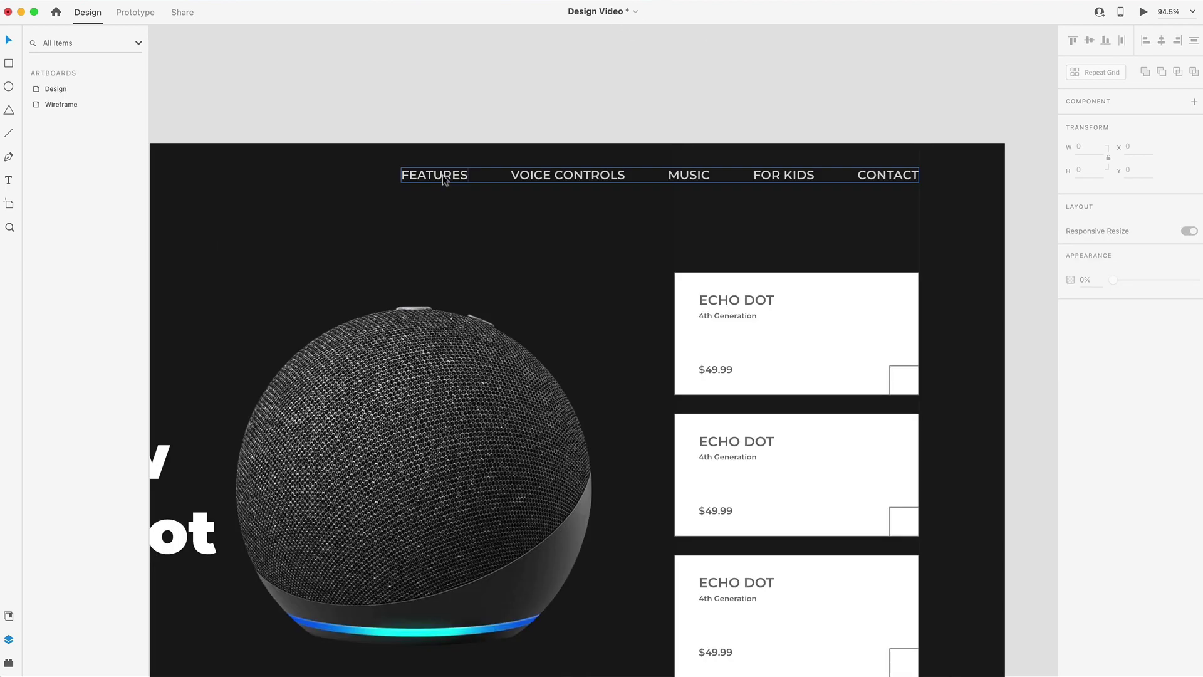
# Set the font size of all five navigation links, from FEATURES to CONTACT, to 14
pyautogui.click(445, 177)
pyautogui.doubleClick(451, 176)
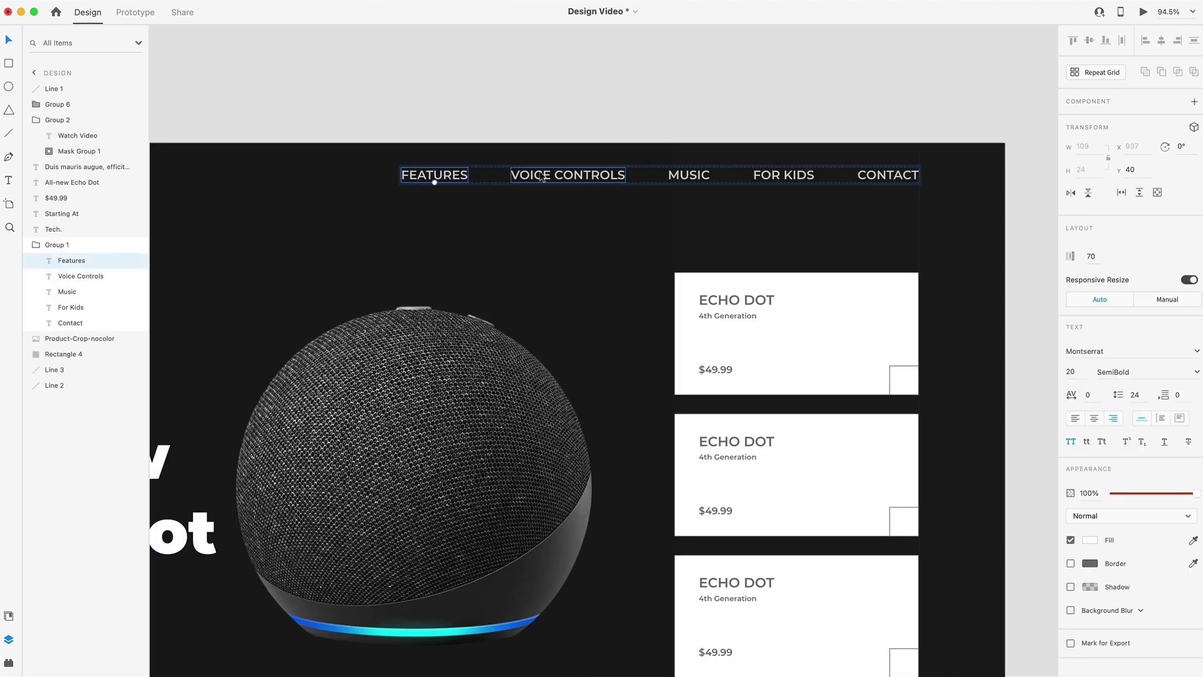
pyautogui.keyDown('shift'); pyautogui.click(532, 175); pyautogui.keyUp('shift')
pyautogui.keyDown('shift'); pyautogui.click(689, 181); pyautogui.keyUp('shift')
pyautogui.keyDown('shift'); pyautogui.click(795, 181); pyautogui.keyUp('shift')
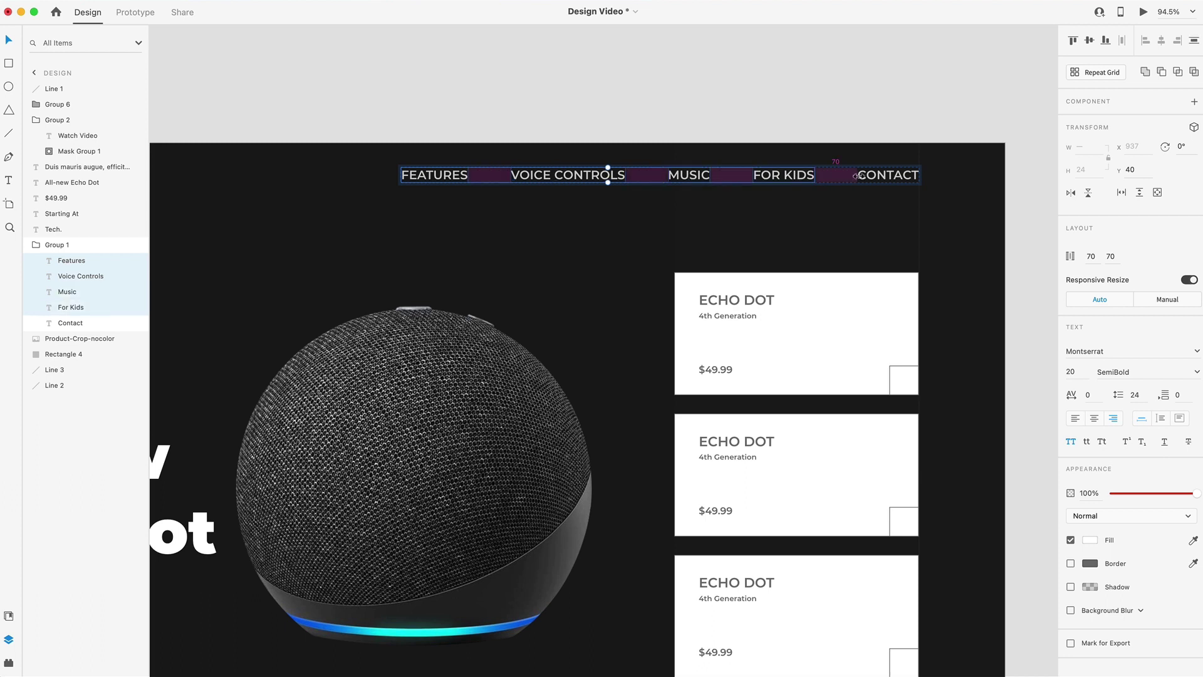
pyautogui.keyDown('shift'); pyautogui.click(880, 180); pyautogui.keyUp('shift')
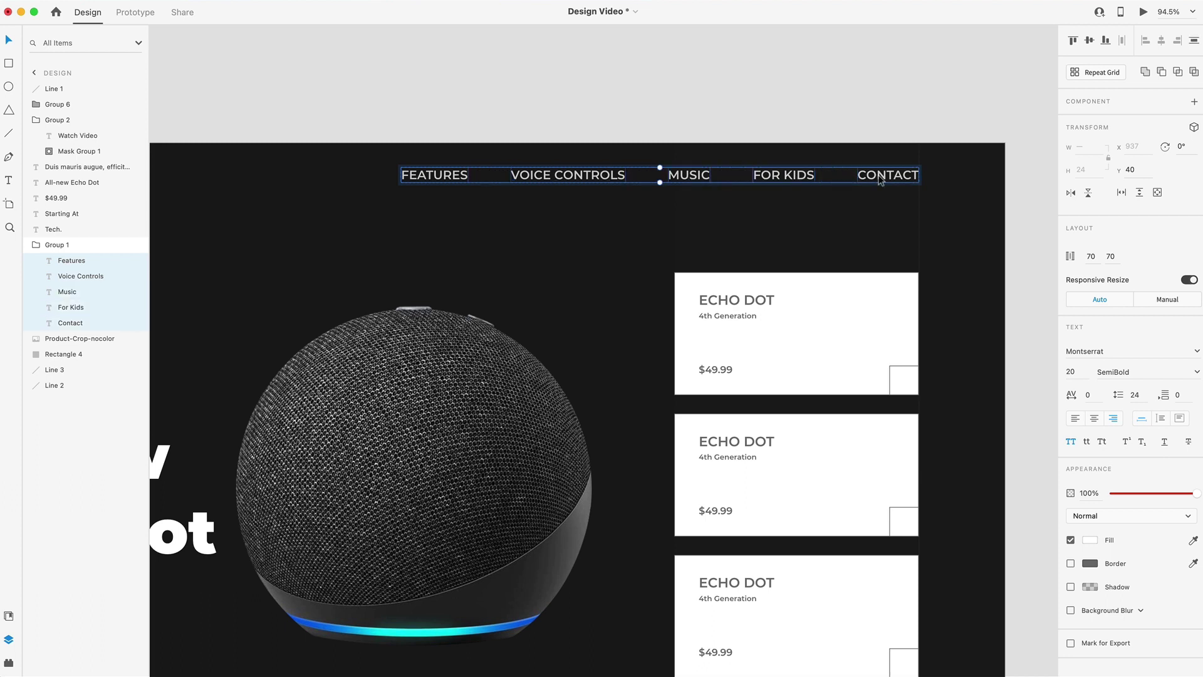
pyautogui.click(1076, 372)
pyautogui.press('Return')
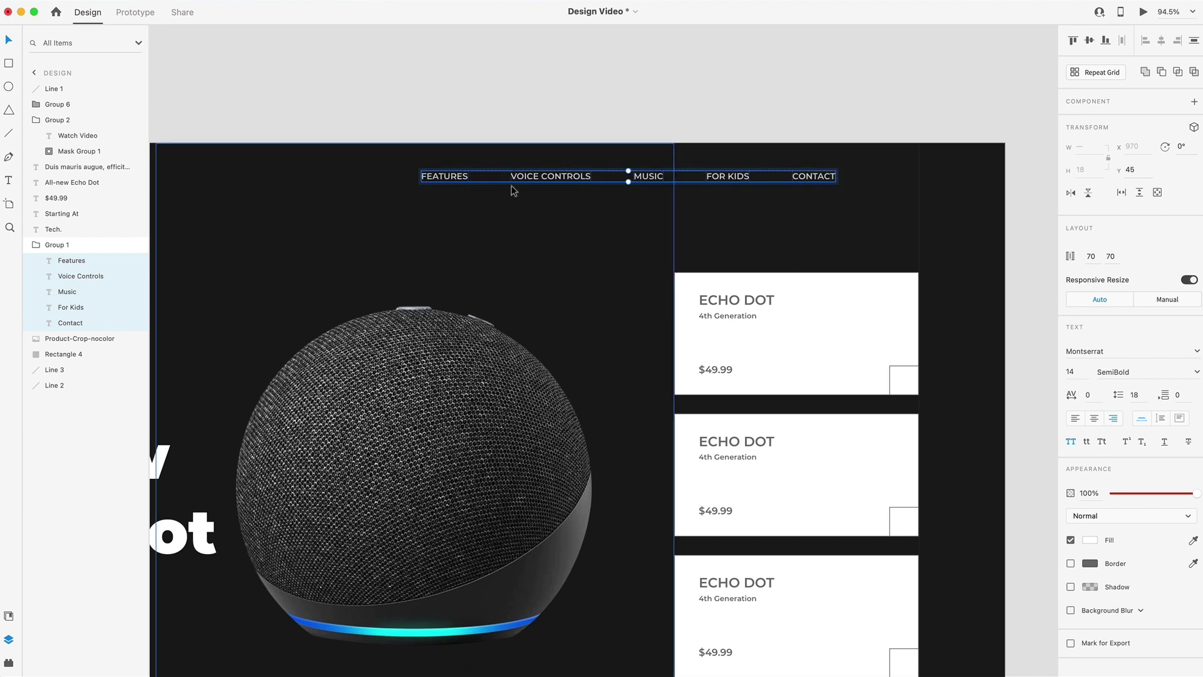
# Move the navigation group to X 1106, flush with the cards' right edge, and align it vertically with the TECH. logo's middle
pyautogui.click(858, 86)
pyautogui.scroll(-4, 857, 85)
pyautogui.hscroll(-3, 855, 85)
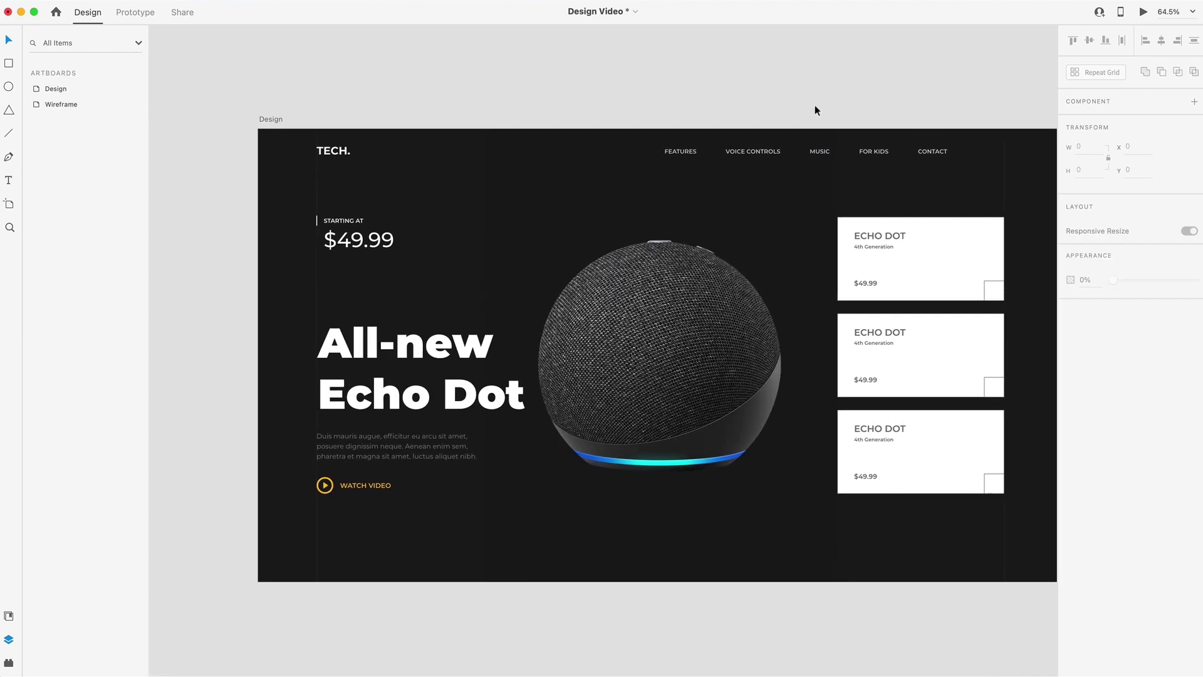
pyautogui.moveTo(689, 160); pyautogui.dragTo(745, 156)
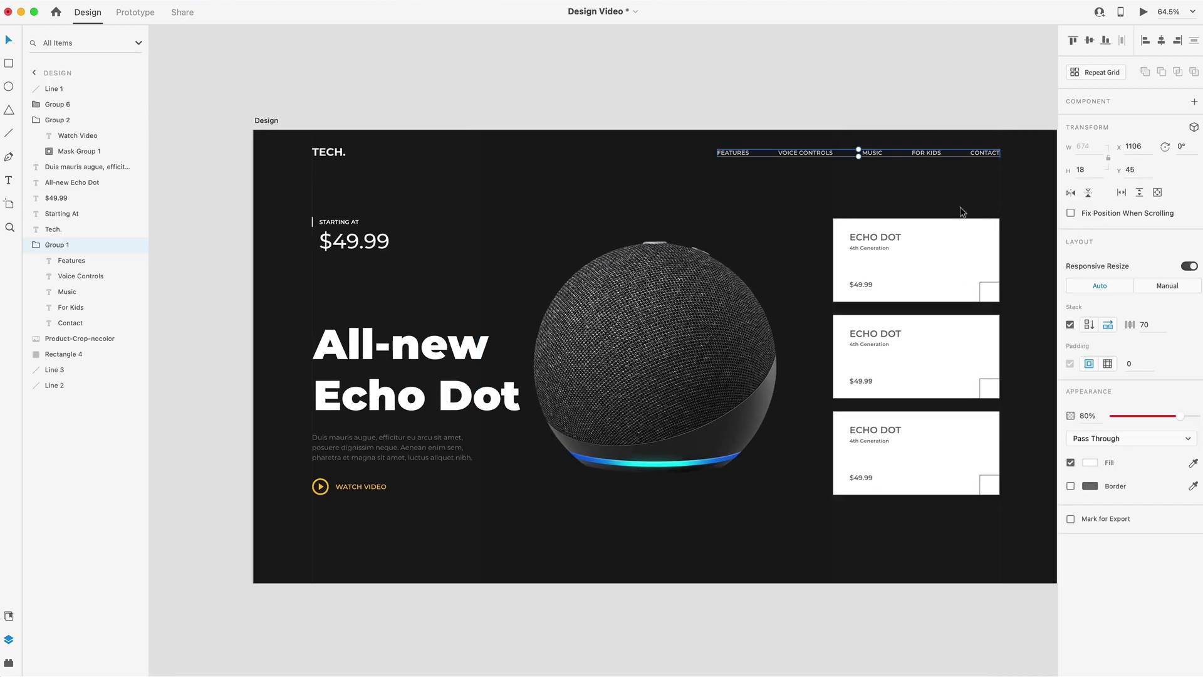
pyautogui.keyDown('shift'); pyautogui.click(316, 151); pyautogui.keyUp('shift')
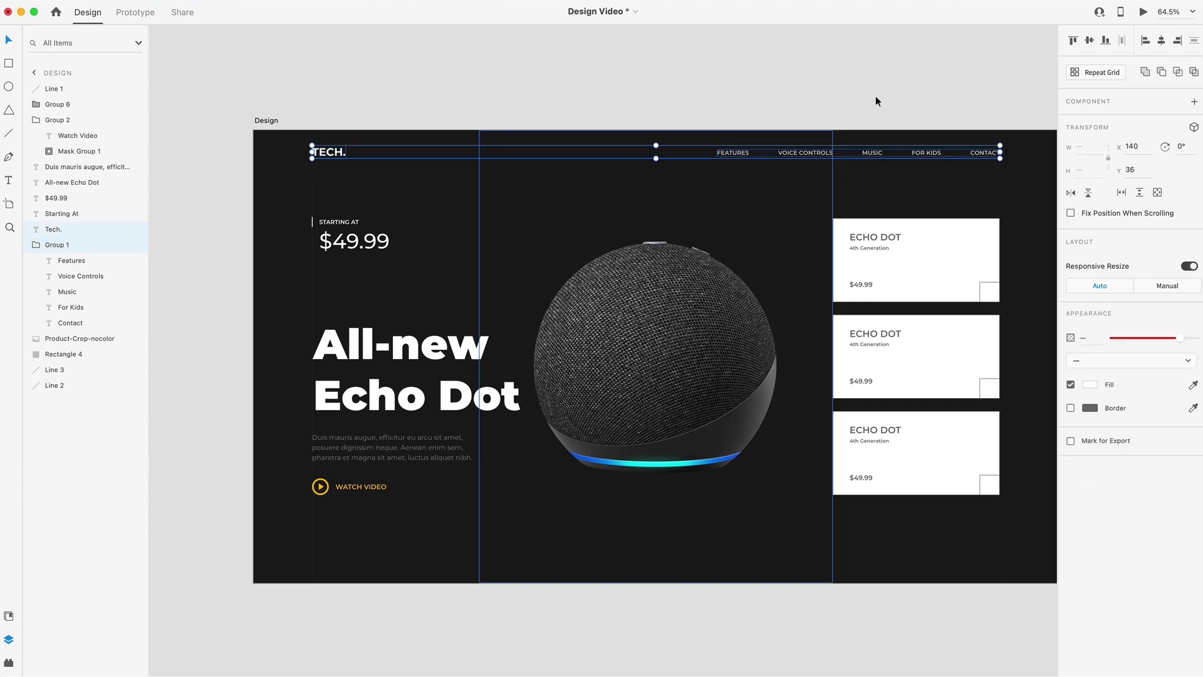
pyautogui.click(1094, 42)
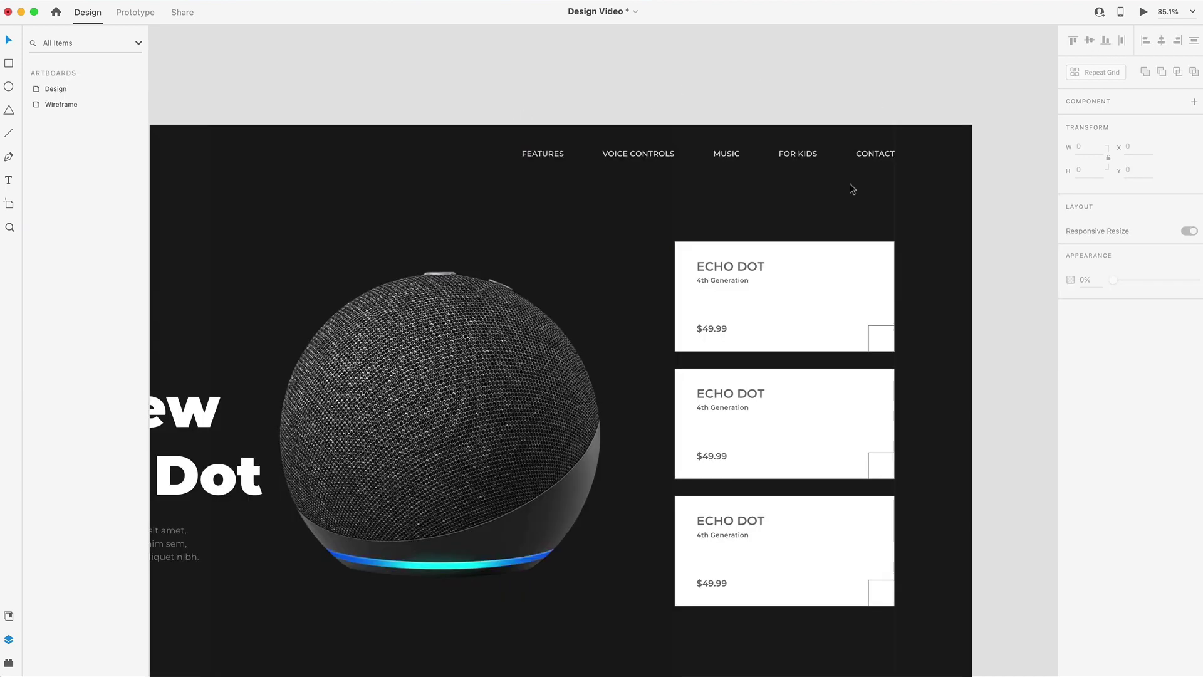
# Duplicate the full-height vertical line at CONTACT's right edge and place the copy at X 1382, along the cards' left edge
pyautogui.scroll(5, 851, 188)
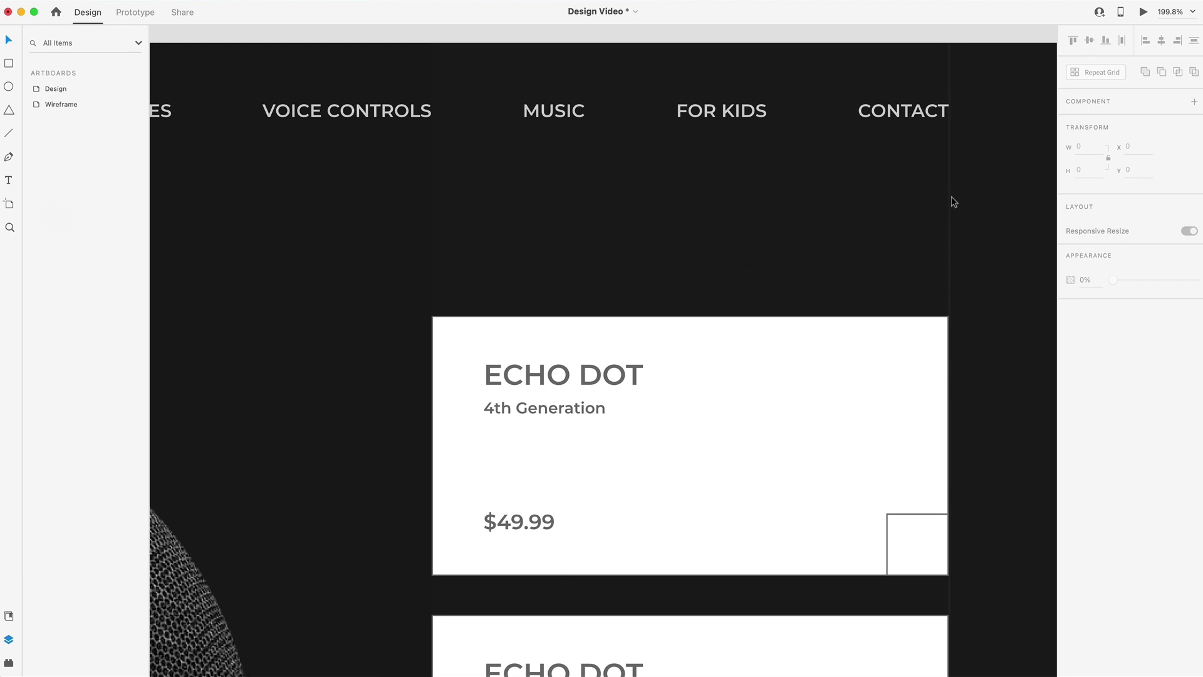
pyautogui.click(950, 197)
pyautogui.click(949, 200)
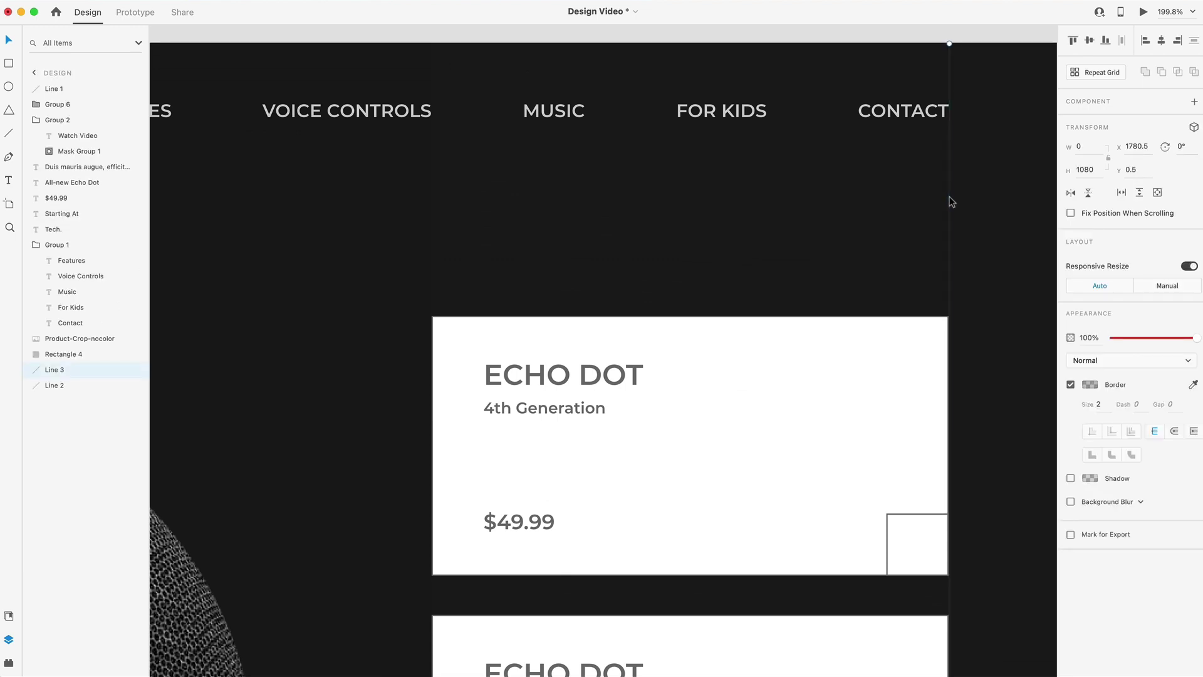
pyautogui.moveTo(950, 202); pyautogui.dragTo(441, 199)
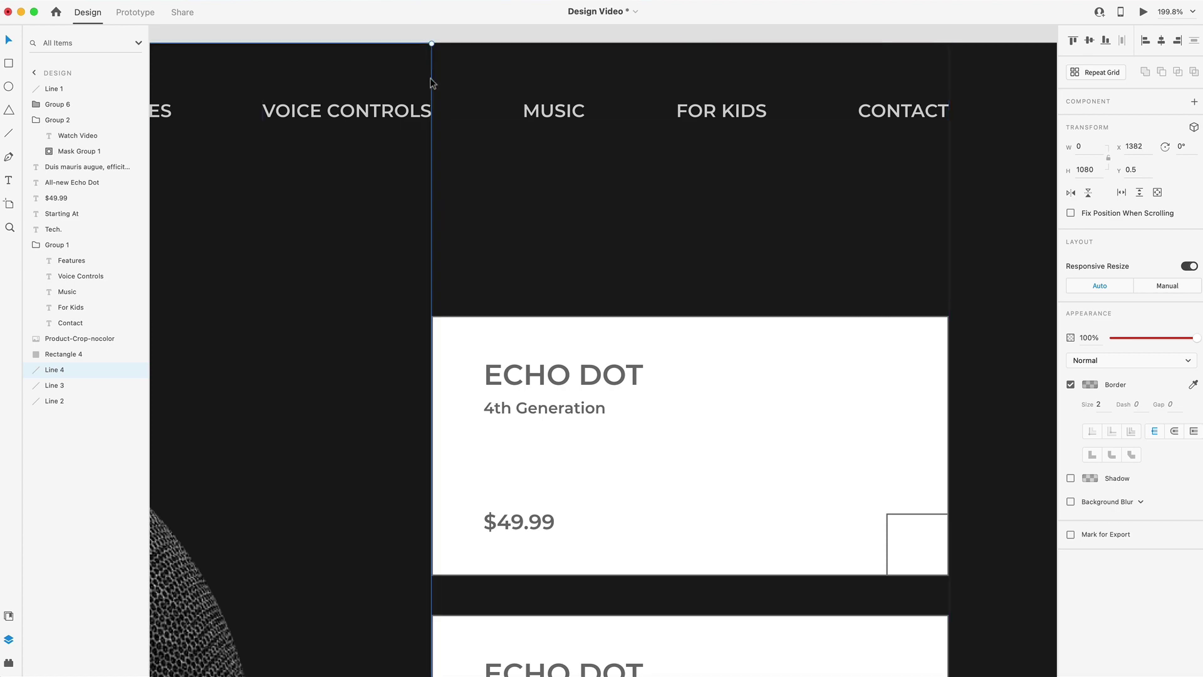
# Examine how the full-height lines sit against the navigation, TECH. logo, price block and cards across the artboard
pyautogui.hscroll(-3, 484, 151)
pyautogui.scroll(-4, 486, 138)
pyautogui.scroll(2, 525, 62)
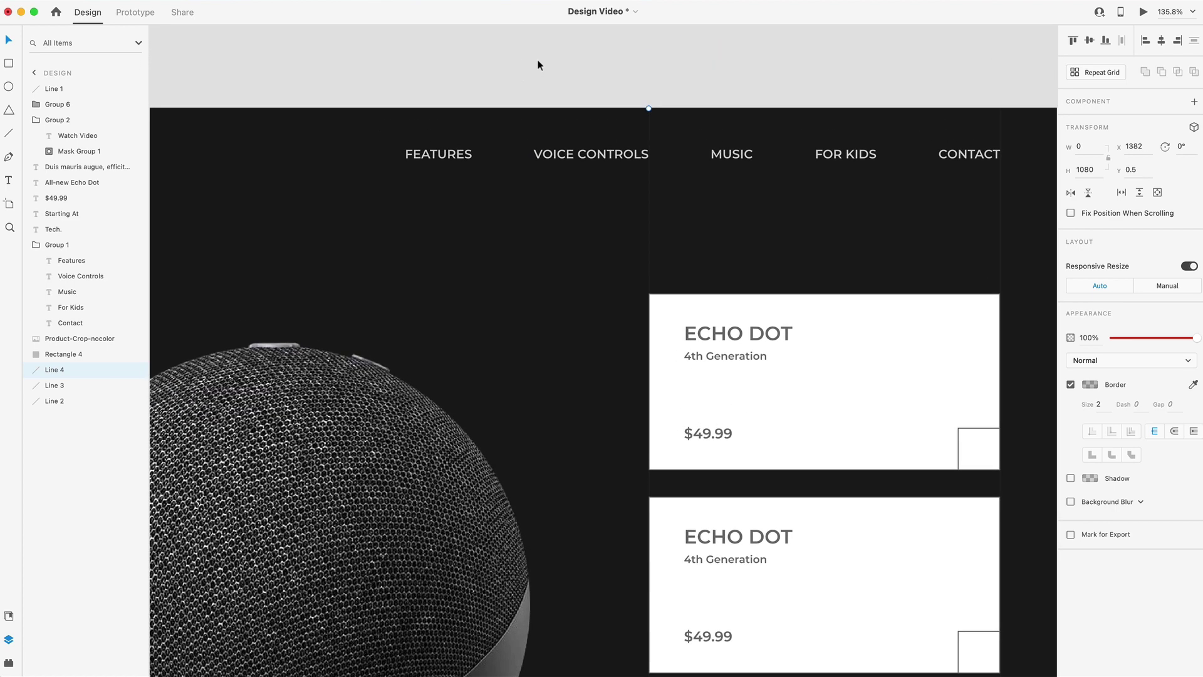
pyautogui.hscroll(-4, 537, 63)
pyautogui.hscroll(-15, 720, 149)
pyautogui.scroll(2, 720, 149)
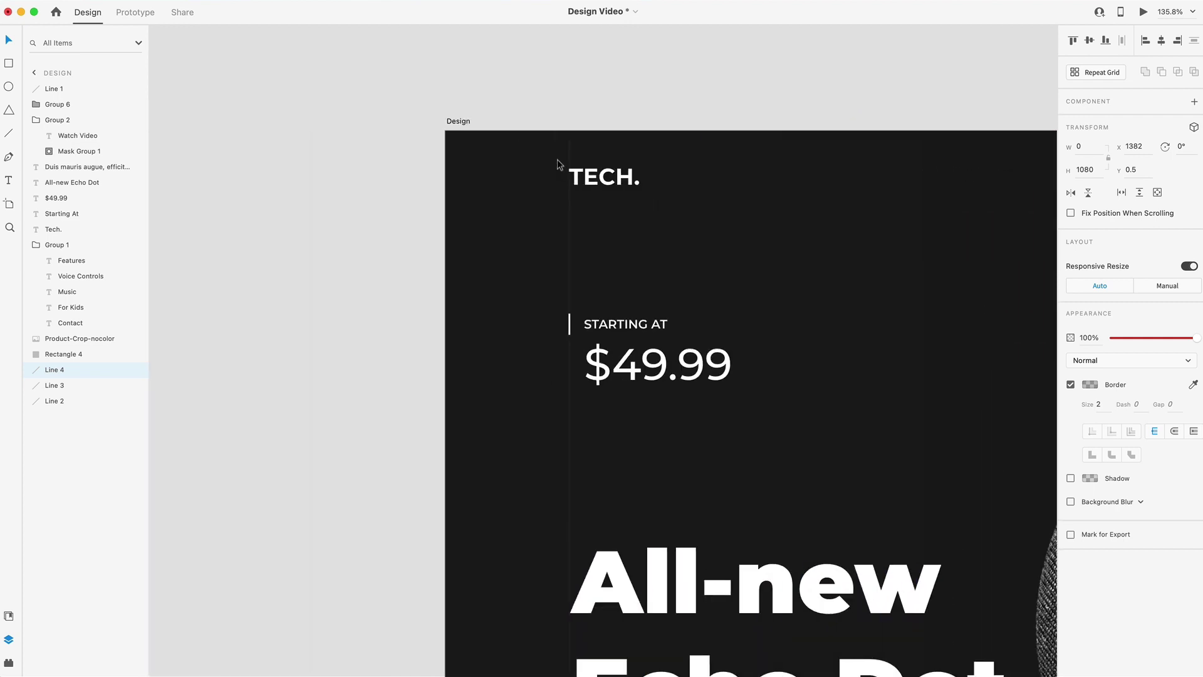
pyautogui.hscroll(2, 581, 84)
pyautogui.click(581, 85)
pyautogui.moveTo(393, 263); pyautogui.dragTo(735, 266)
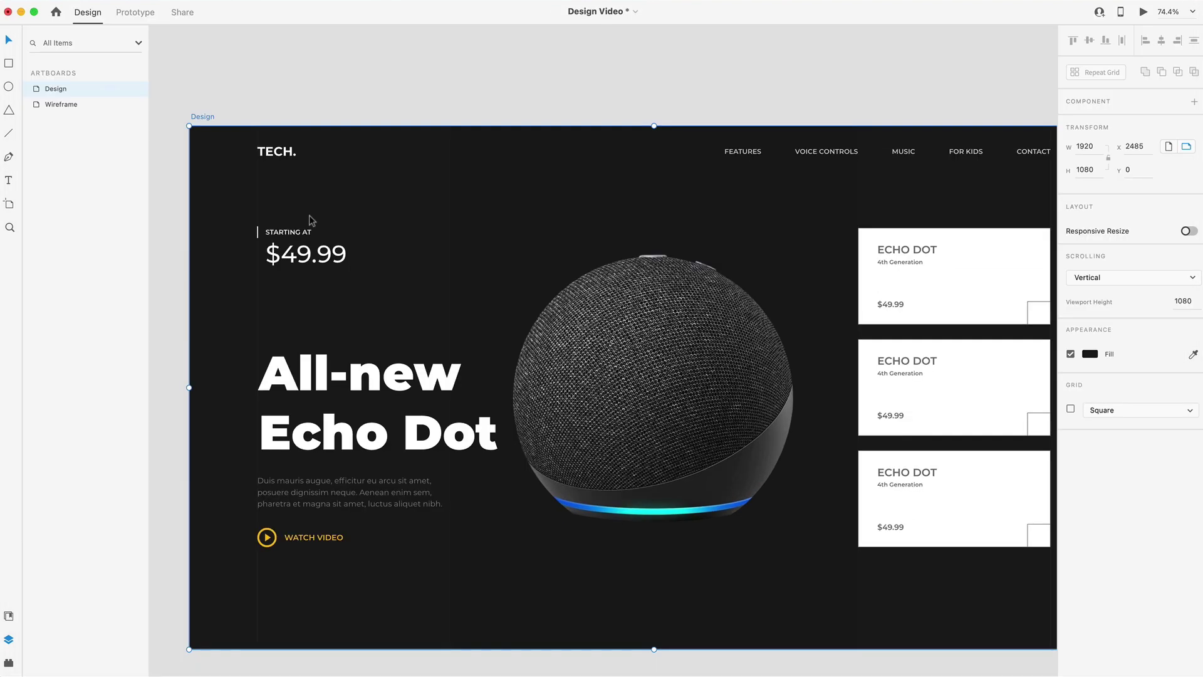
pyautogui.click(627, 51)
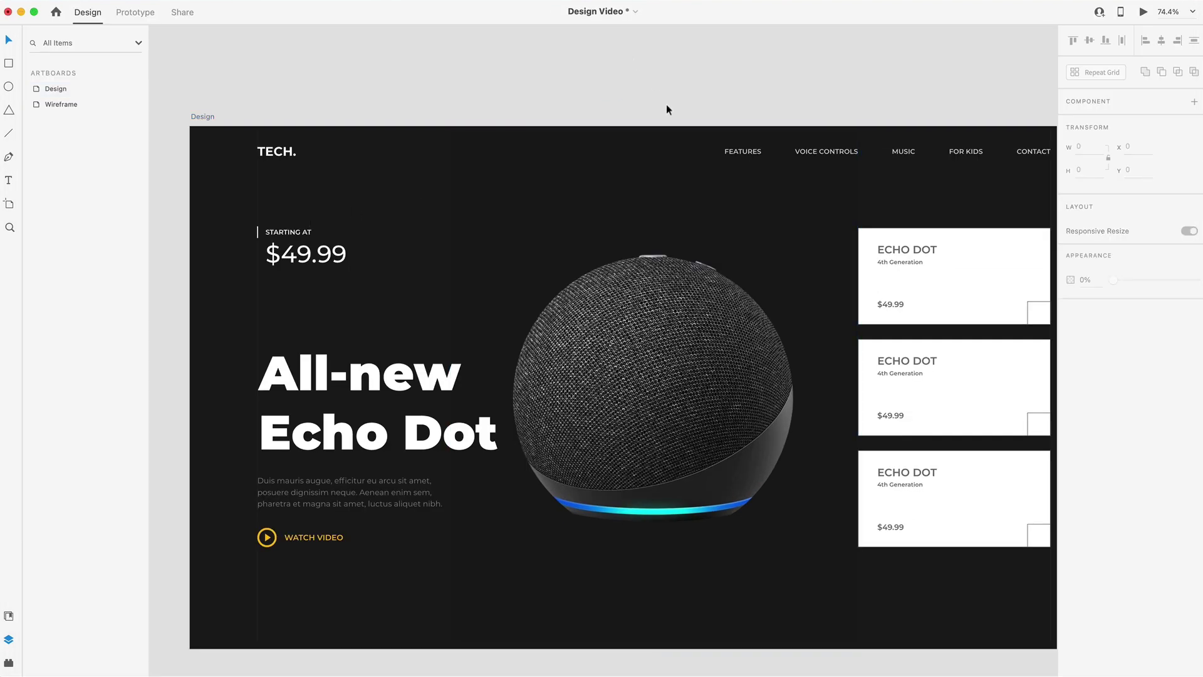
# Find an external link icon in Nucleo and place the 24px version on the pasteboard beside the cards
pyautogui.hscroll(5, 666, 104)
pyautogui.scroll(5, 651, 150)
pyautogui.scroll(-1, 629, 191)
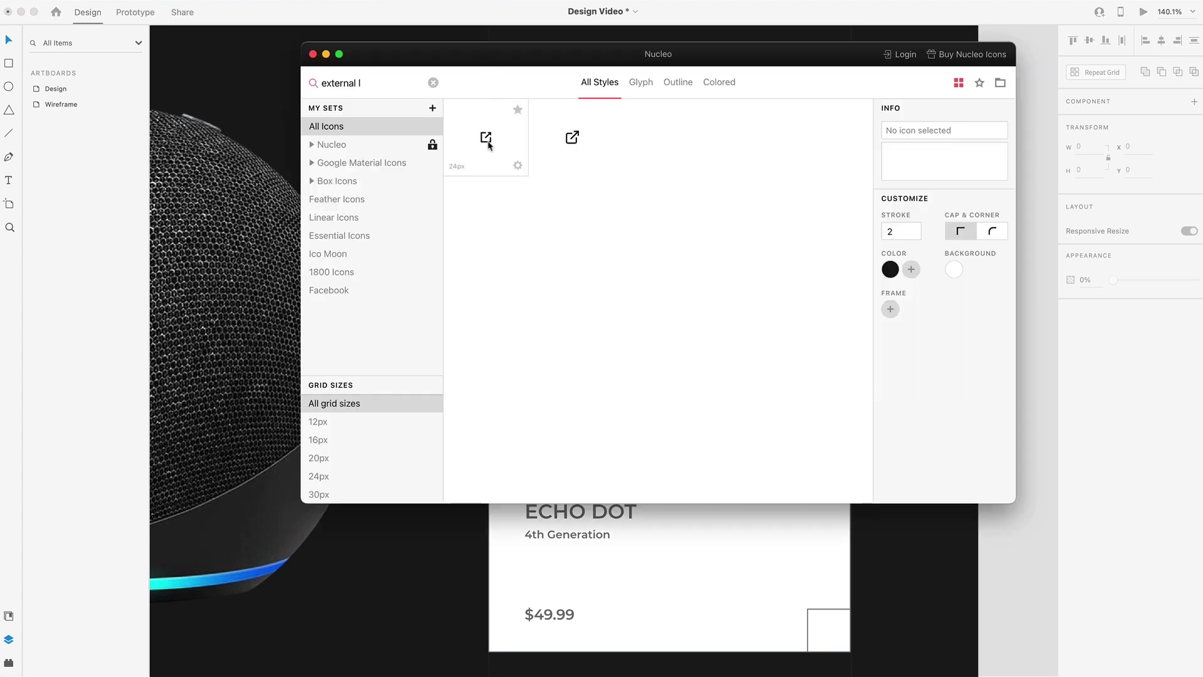
pyautogui.click(487, 141)
pyautogui.moveTo(479, 55); pyautogui.dragTo(1026, 45)
pyautogui.moveTo(1026, 45); pyautogui.dragTo(1026, 47)
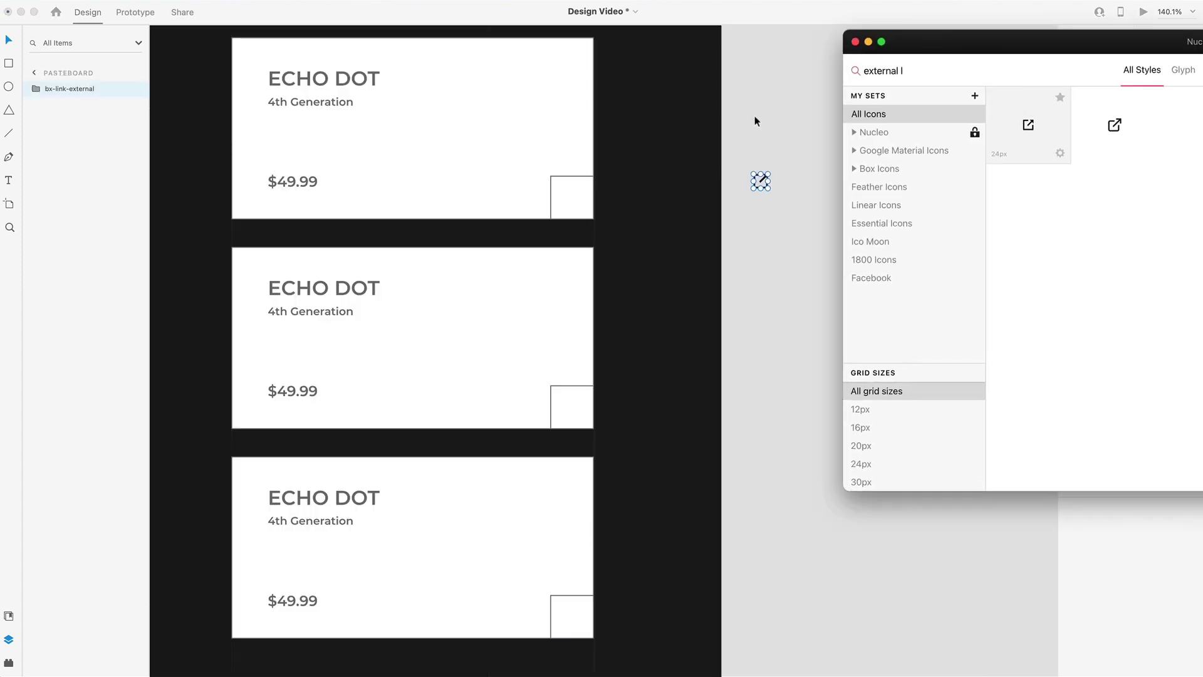
# Ungroup the stack of three product cards on the Design artboard
pyautogui.click(765, 88)
pyautogui.hscroll(-3, 776, 100)
pyautogui.click(674, 193)
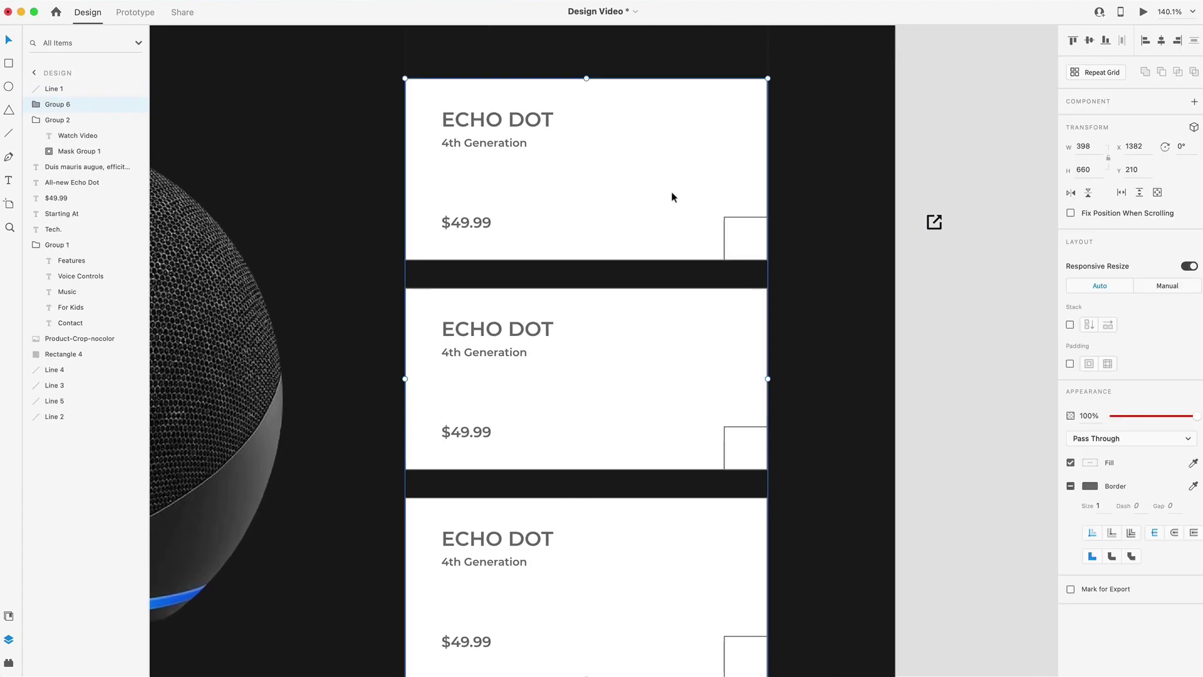
pyautogui.scroll(-2, 668, 194)
pyautogui.scroll(-5, 663, 120)
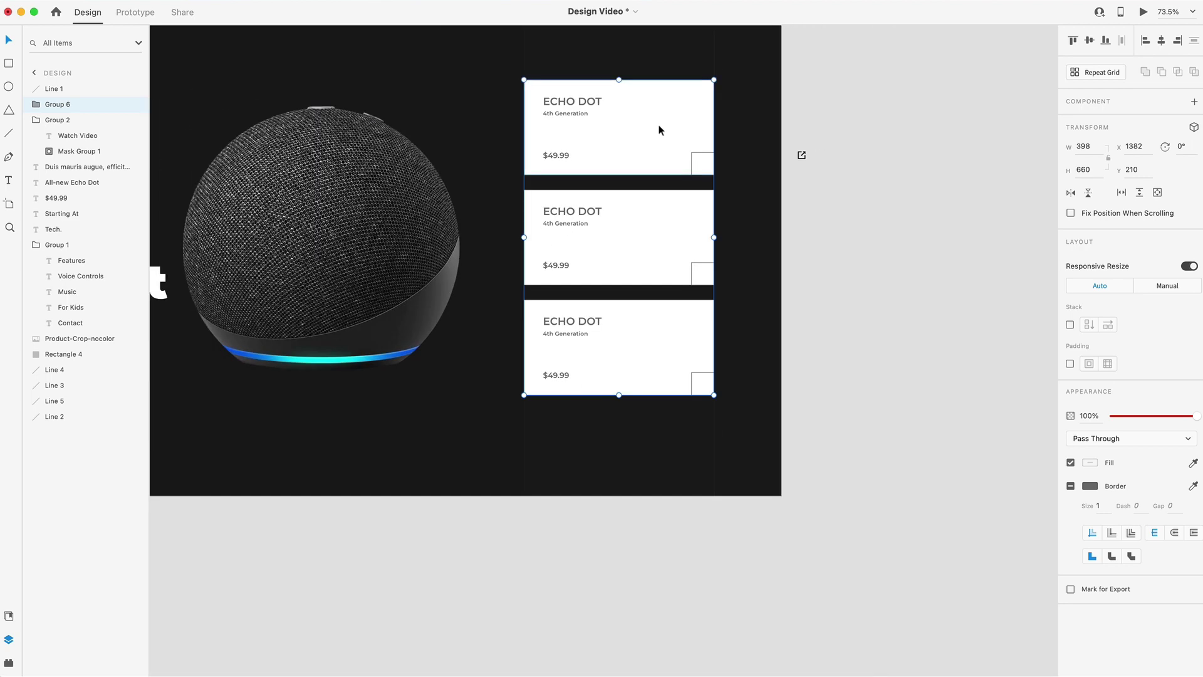
pyautogui.press('shift+super+g')
pyautogui.click(830, 221)
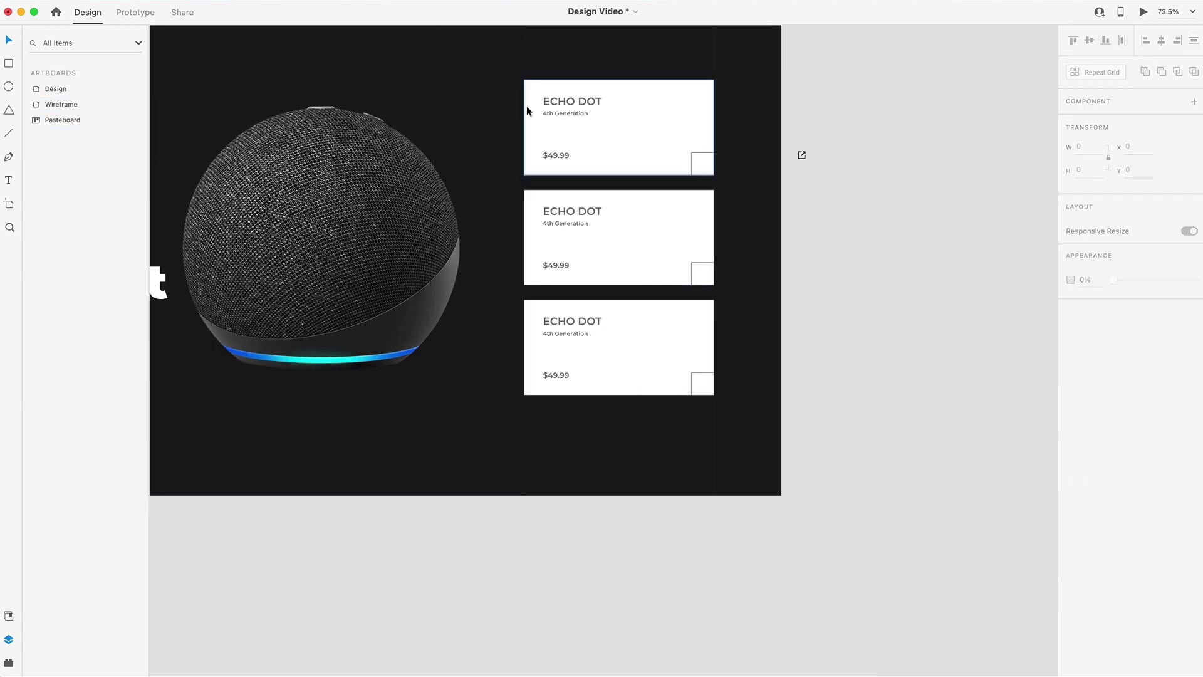
# Ungroup each of the three individual cards into its separate rectangles and texts
pyautogui.click(599, 113)
pyautogui.press('shift+super+g')
pyautogui.click(660, 236)
pyautogui.press('shift+super+g')
pyautogui.click(666, 340)
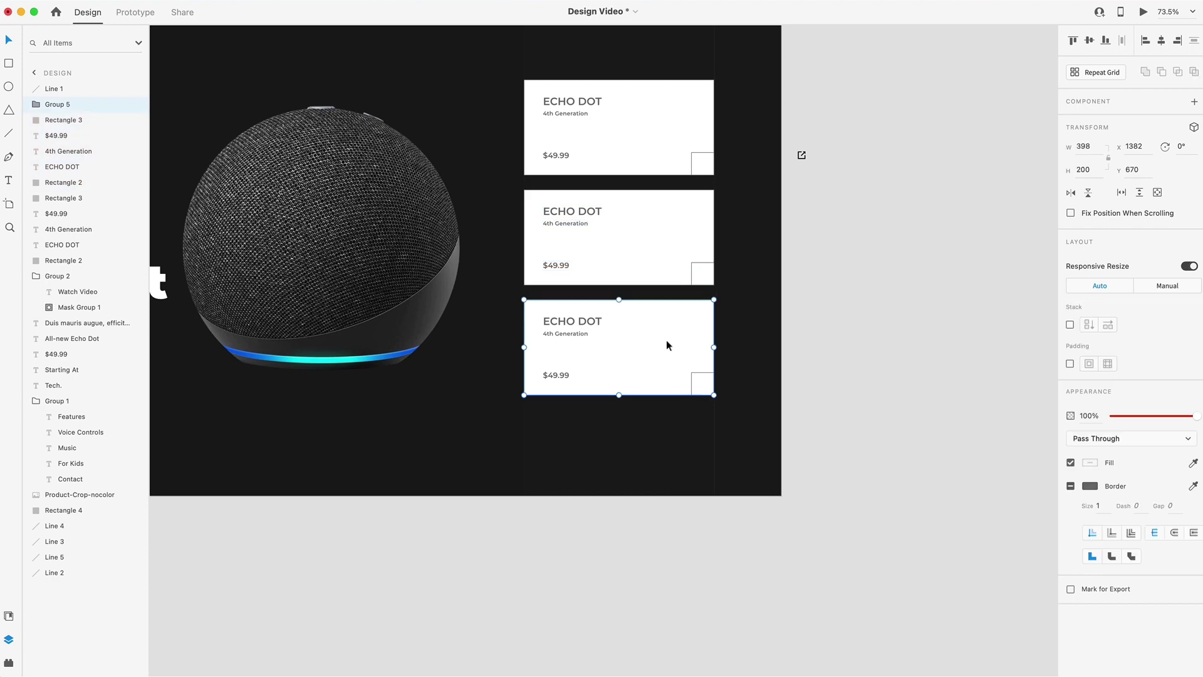
pyautogui.press('shift+super+g')
pyautogui.click(862, 225)
# Move the external link icon into the first card's corner square and centre it there horizontally and vertically
pyautogui.moveTo(803, 152); pyautogui.dragTo(704, 161)
pyautogui.hotkey('ctrl', '3')
pyautogui.keyDown('shift'); pyautogui.click(694, 141); pyautogui.keyUp('shift')
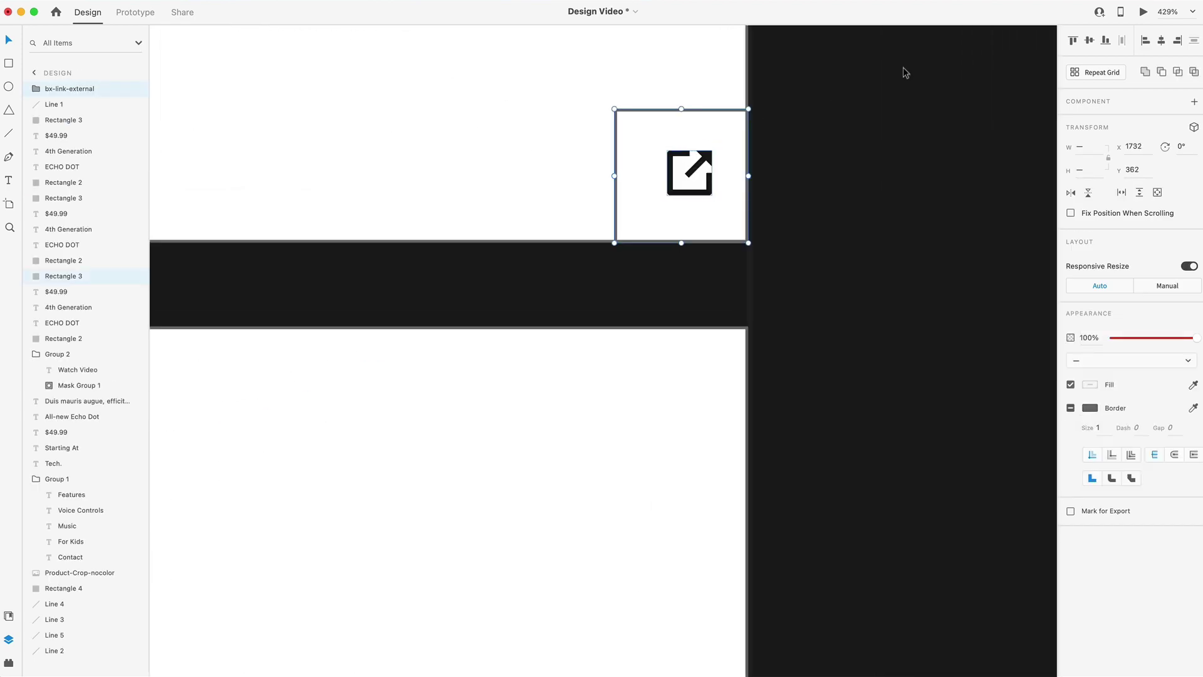
pyautogui.click(1088, 40)
pyautogui.click(1162, 42)
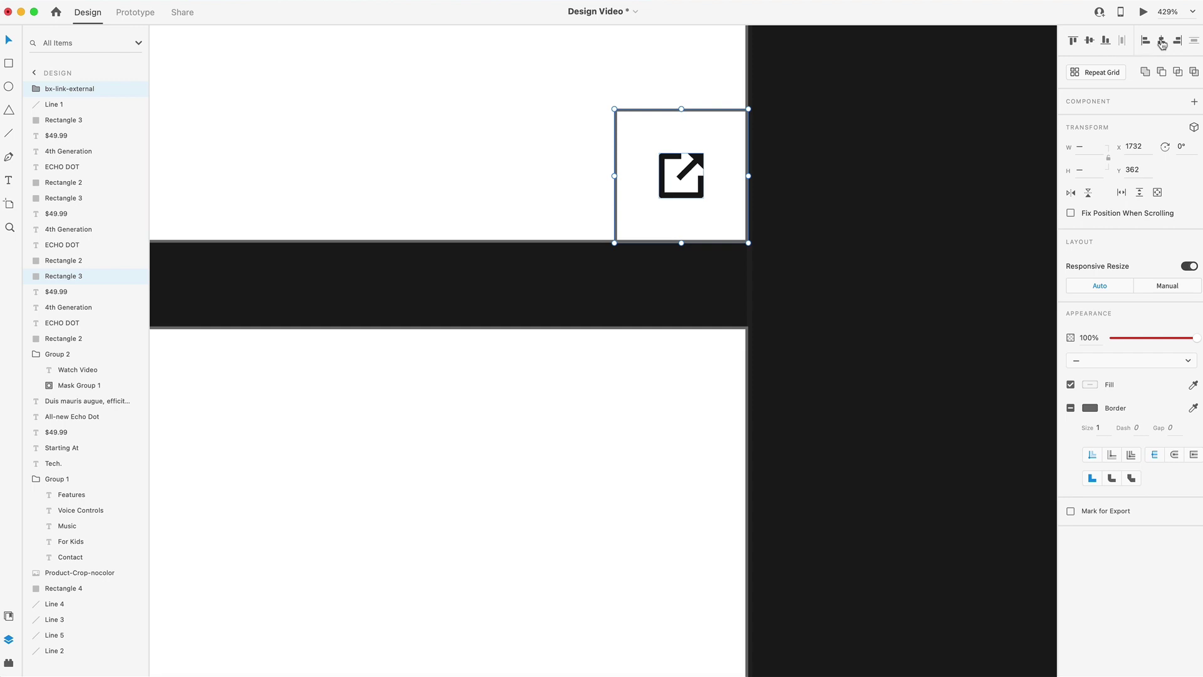
pyautogui.click(476, 141)
# Duplicate the link icon into the corner squares of the other two cards and centre the copies in them
pyautogui.moveTo(698, 162); pyautogui.dragTo(641, 503)
pyautogui.scroll(-7, 632, 258)
pyautogui.moveTo(605, 60); pyautogui.dragTo(650, 354)
pyautogui.keyDown('shift'); pyautogui.click(639, 349); pyautogui.keyUp('shift')
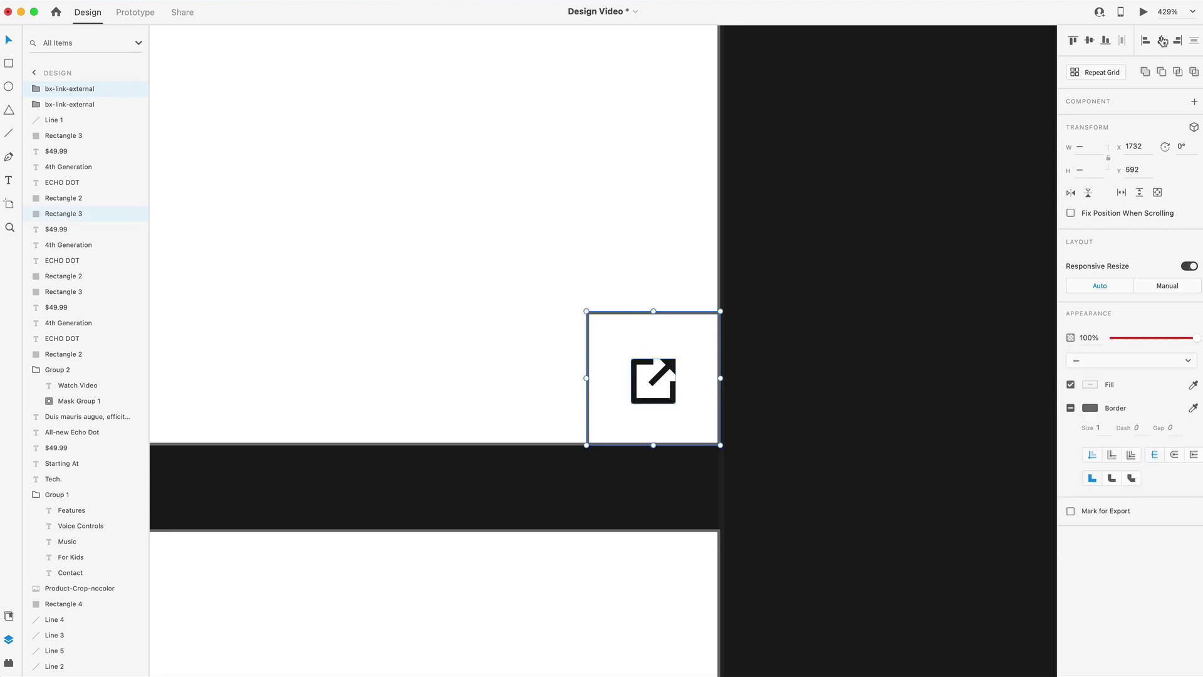
pyautogui.click(1090, 40)
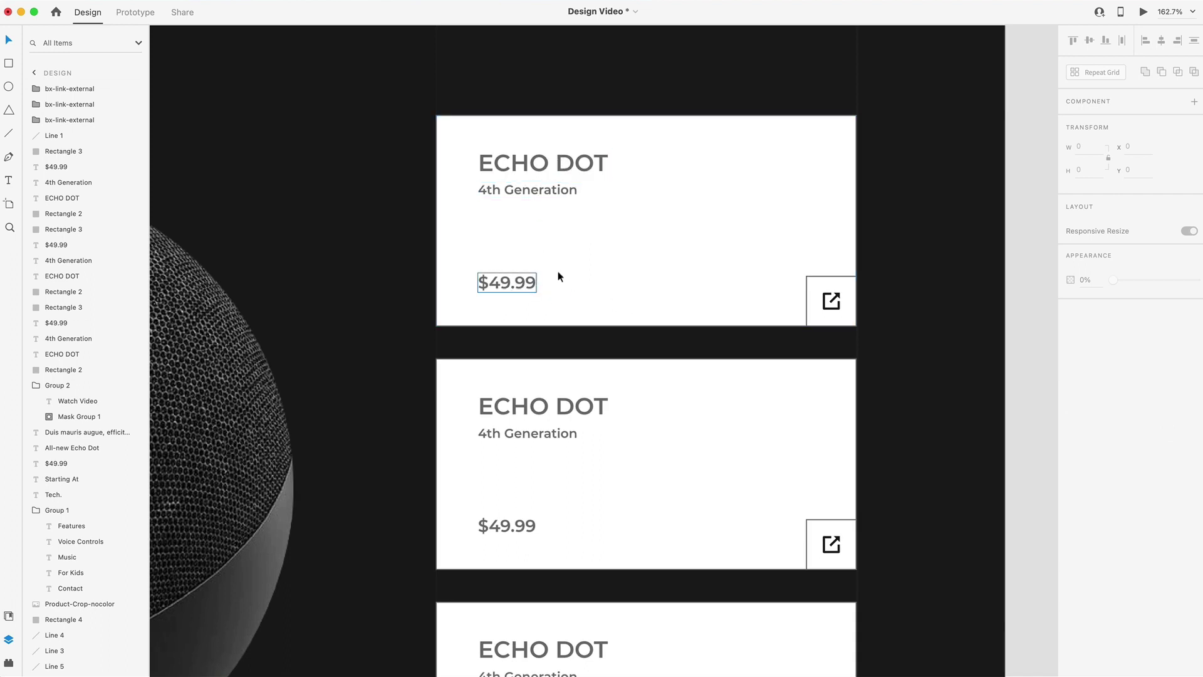
# Fill the first card's background rectangle with #1C68F0 and remove its border
pyautogui.click(728, 212)
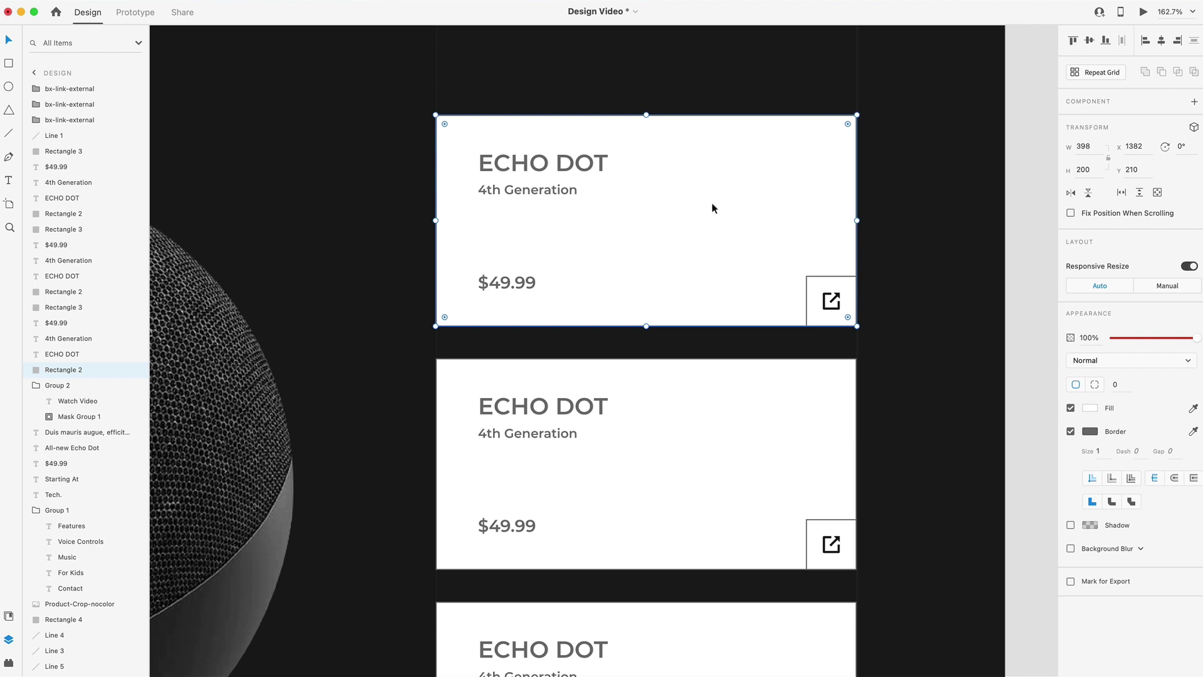
pyautogui.click(1090, 408)
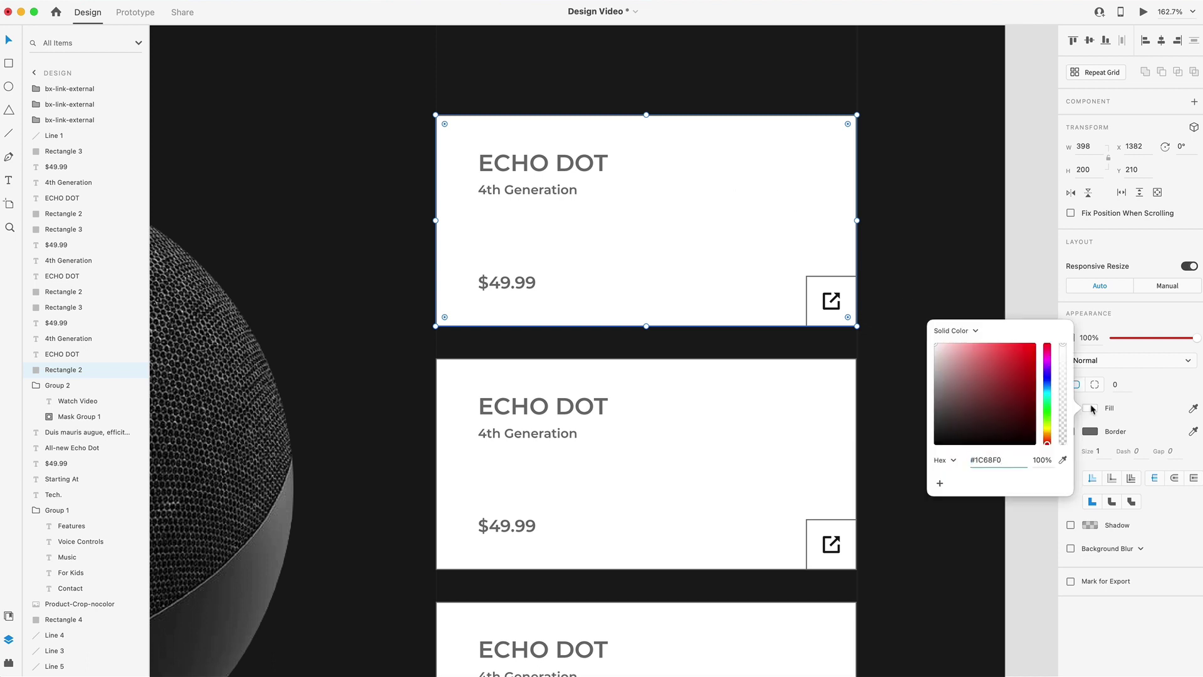
pyautogui.press('Return')
pyautogui.click(1093, 422)
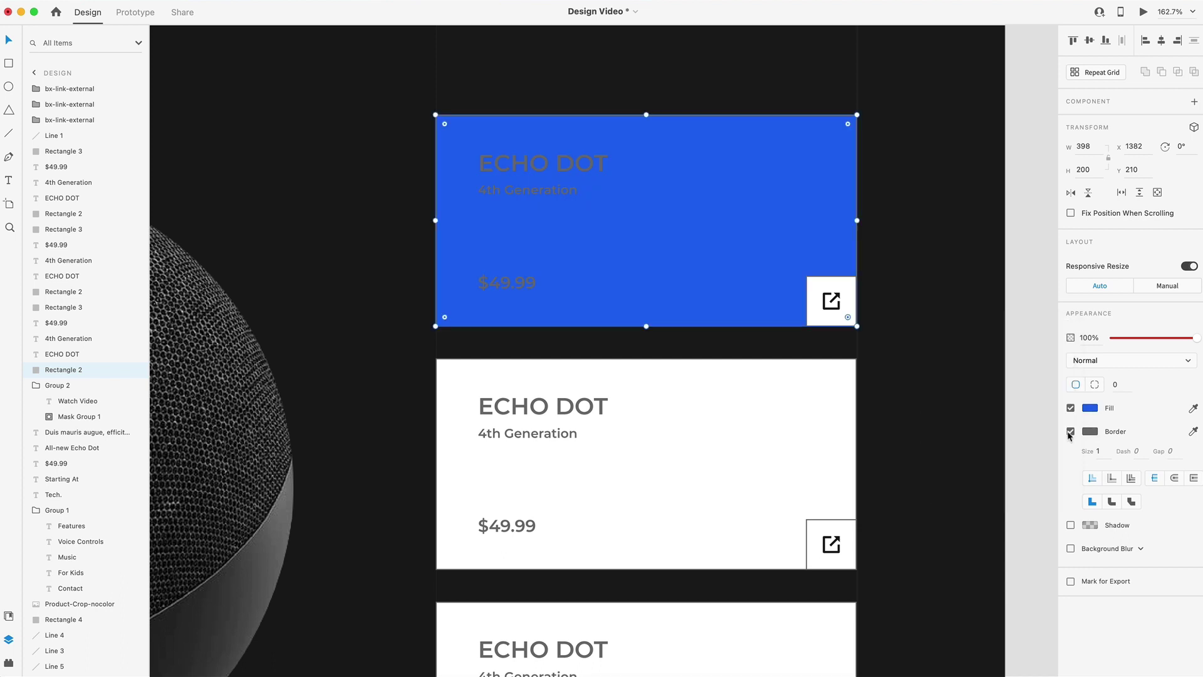
pyautogui.click(1070, 432)
# Recolour the first card's title, subtitle and price to white and slightly lower the opacity of the 4th Generation subtitle
pyautogui.click(531, 168)
pyautogui.keyDown('shift'); pyautogui.click(521, 190); pyautogui.keyUp('shift')
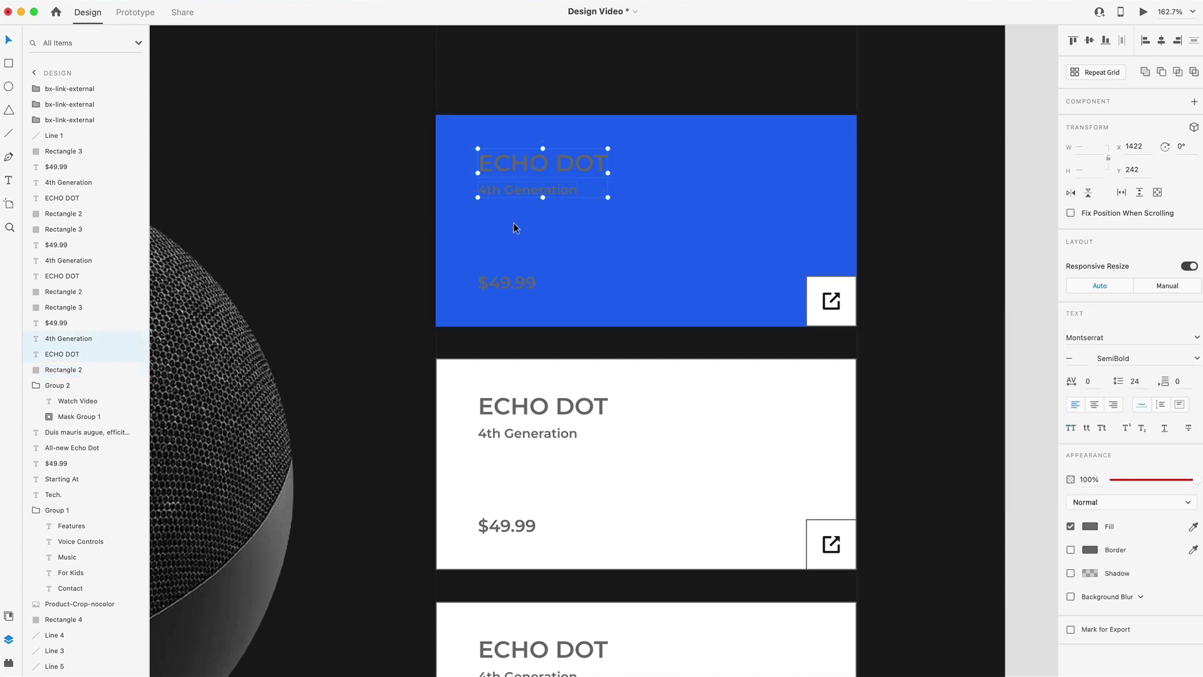
pyautogui.keyDown('shift'); pyautogui.click(501, 285); pyautogui.keyUp('shift')
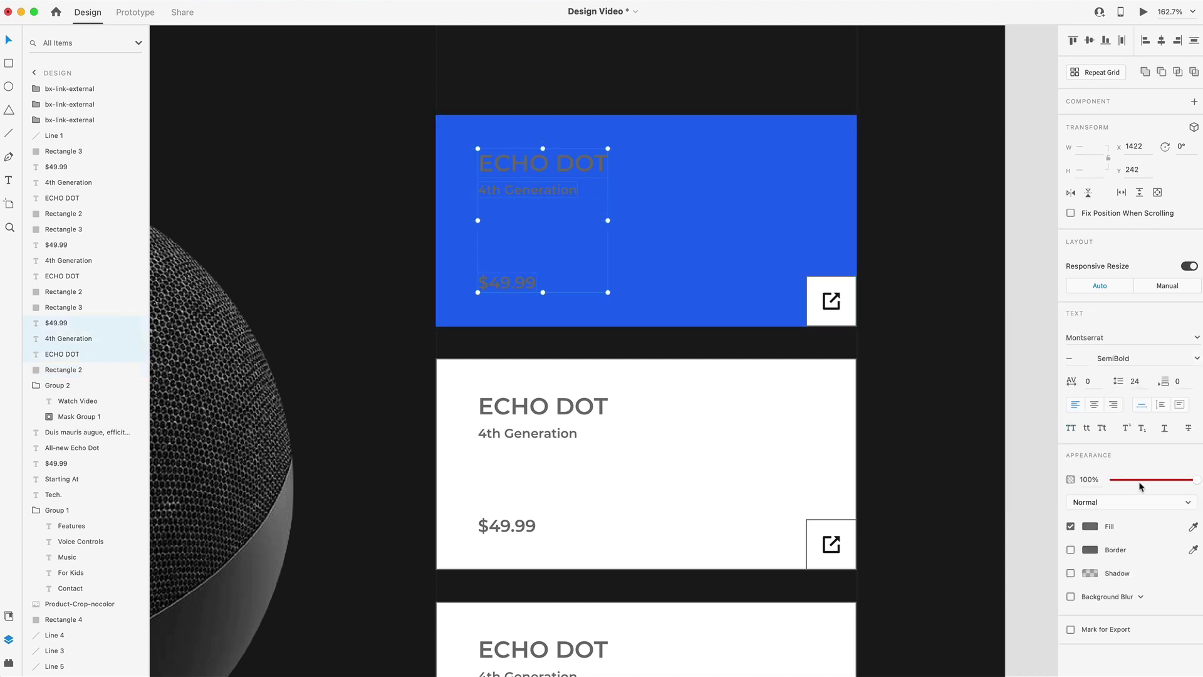
pyautogui.click(1091, 528)
pyautogui.click(934, 466)
pyautogui.click(547, 210)
pyautogui.click(547, 209)
pyautogui.click(524, 192)
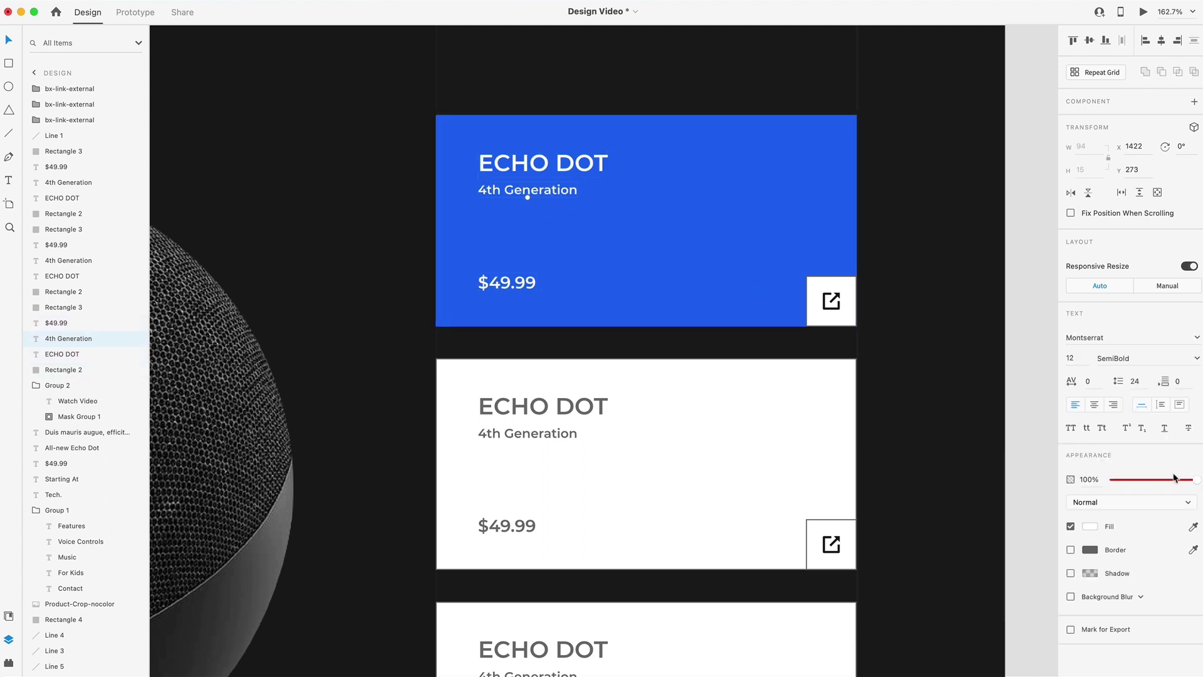
pyautogui.moveTo(1194, 482); pyautogui.dragTo(1197, 486)
# Remove the border from the corner square behind the first card's link icon
pyautogui.click(818, 283)
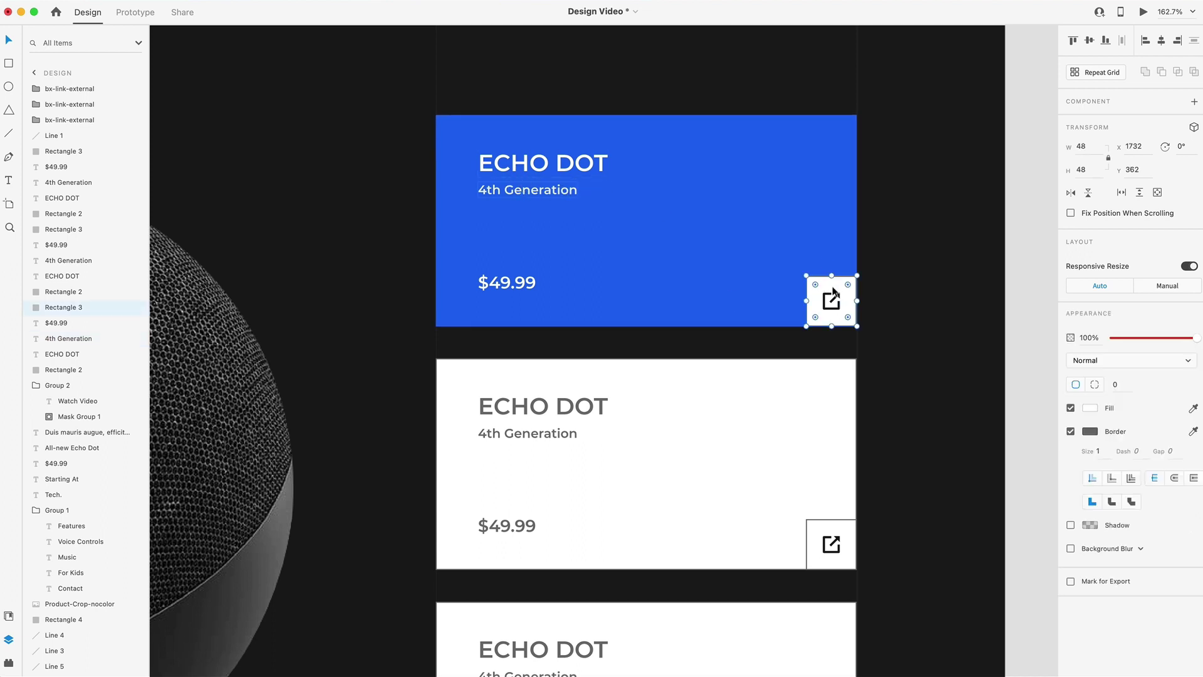
pyautogui.click(1070, 431)
pyautogui.click(795, 287)
# Fill the first card's corner square with #000000 at 20% opacity and make its link icon white
pyautogui.scroll(5, 814, 216)
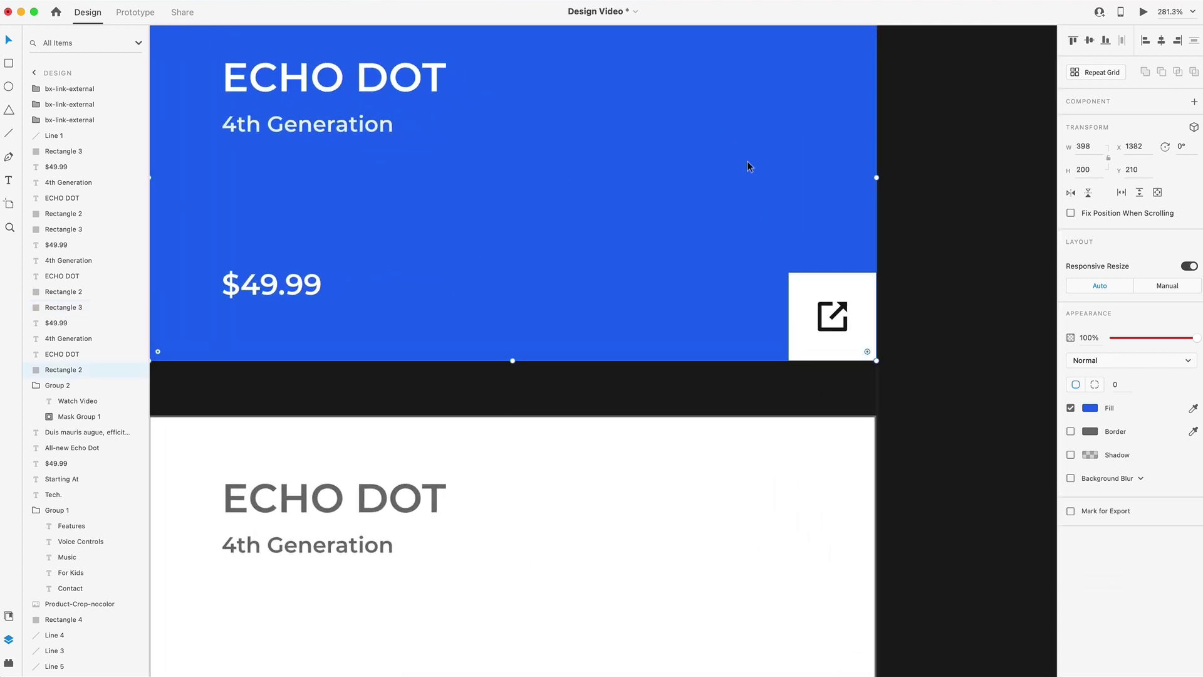
pyautogui.hscroll(1, 650, 231)
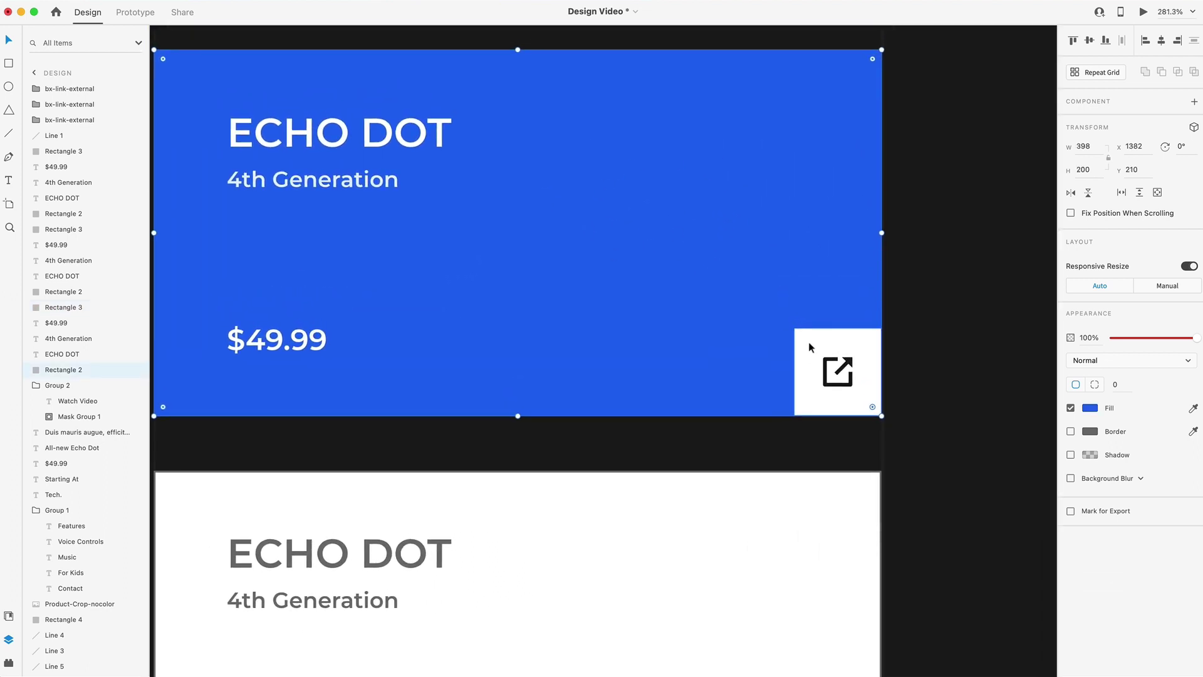
pyautogui.click(809, 347)
pyautogui.click(1090, 408)
pyautogui.moveTo(1008, 413); pyautogui.dragTo(889, 480)
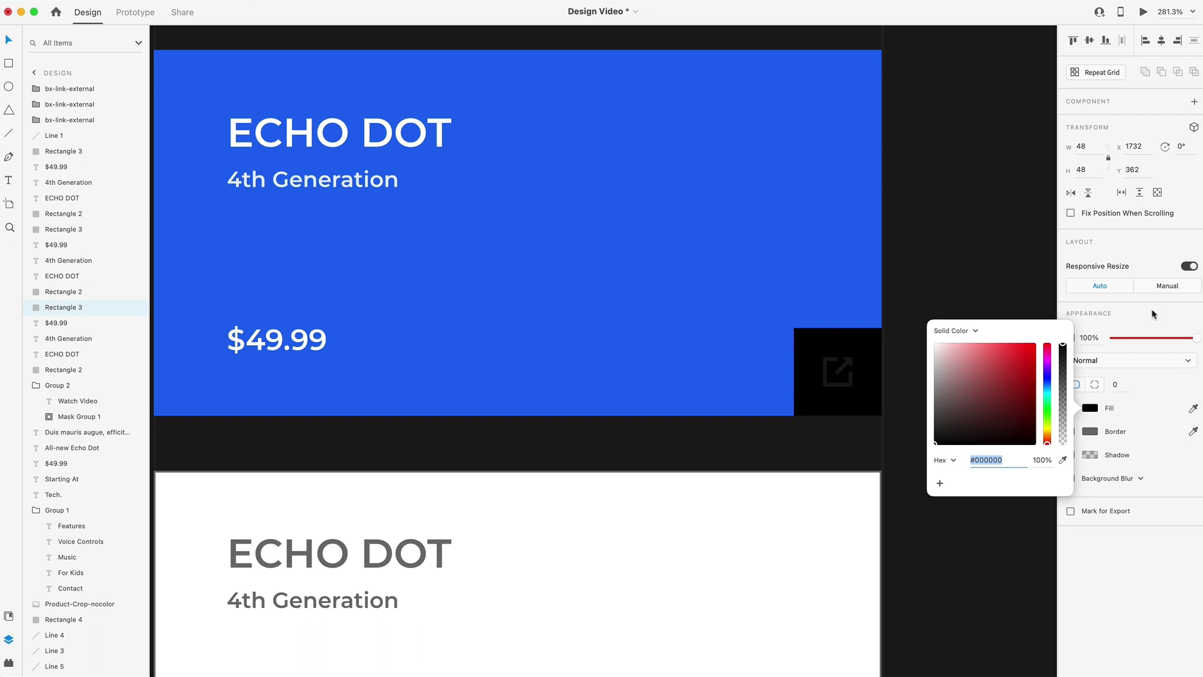
pyautogui.click(1138, 341)
pyautogui.moveTo(1137, 341); pyautogui.dragTo(1130, 342)
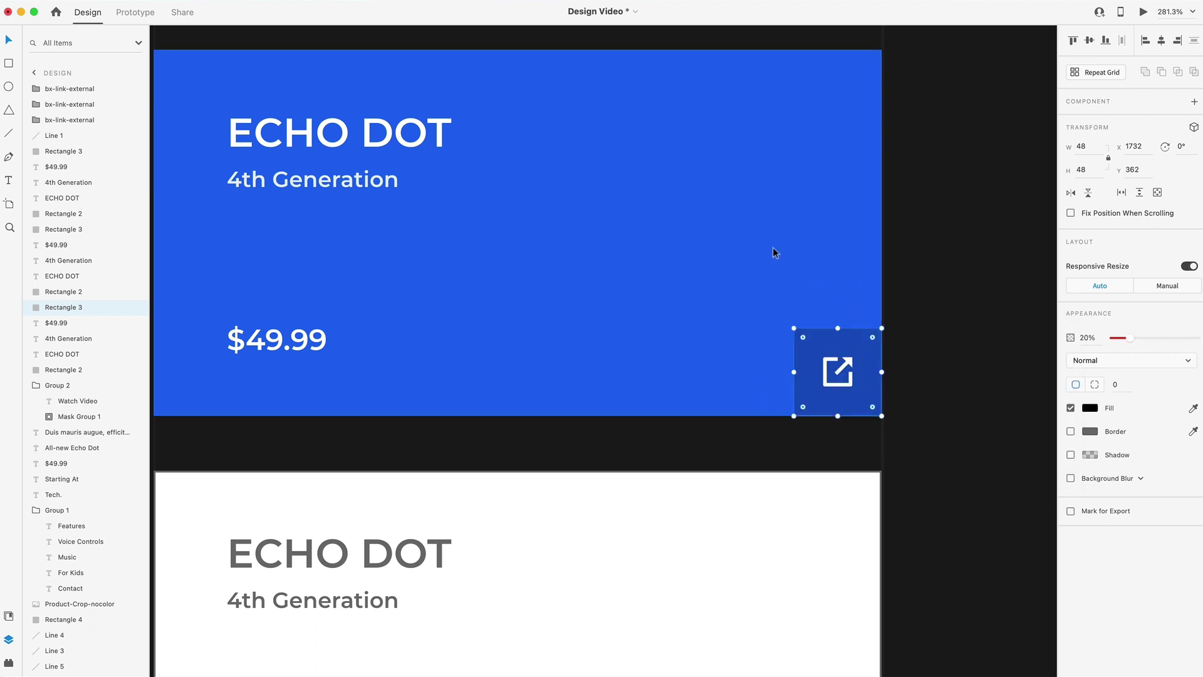
pyautogui.click(838, 371)
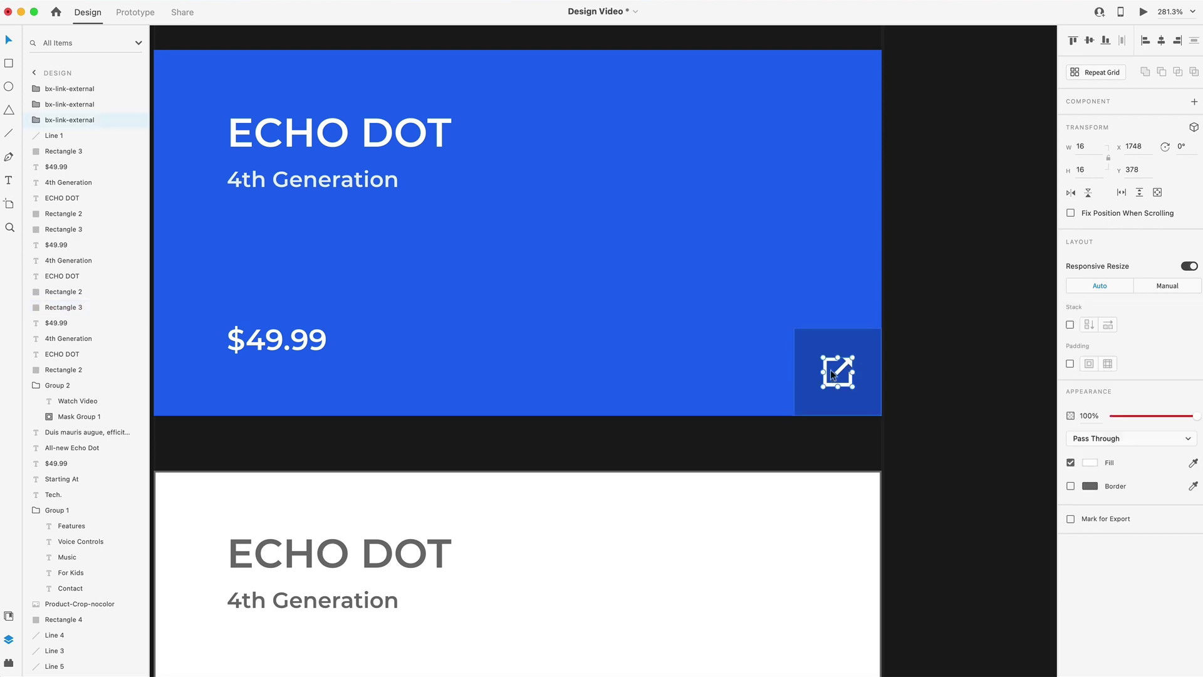
# Change the second card's title to "Echo Dot + LED display" on two lines and move the subtitle below it to Y 529
pyautogui.scroll(-5, 798, 318)
pyautogui.scroll(4, 642, 337)
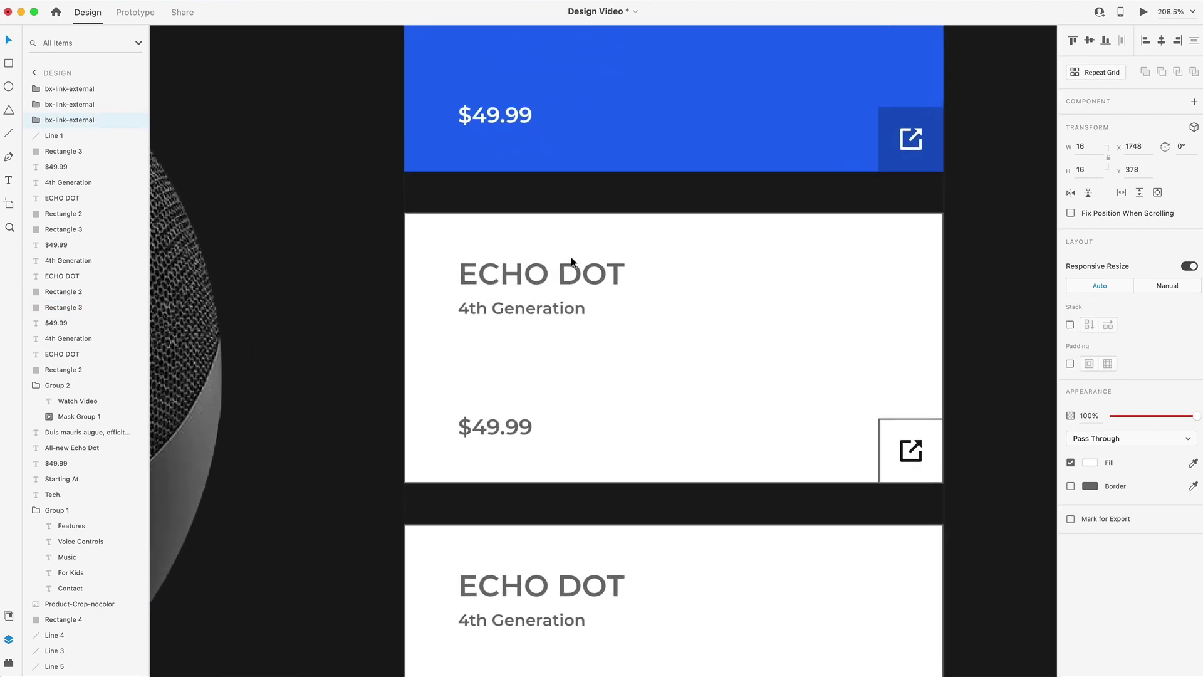
pyautogui.click(570, 273)
pyautogui.doubleClick(570, 272)
pyautogui.write('Echo Dot + LED display')
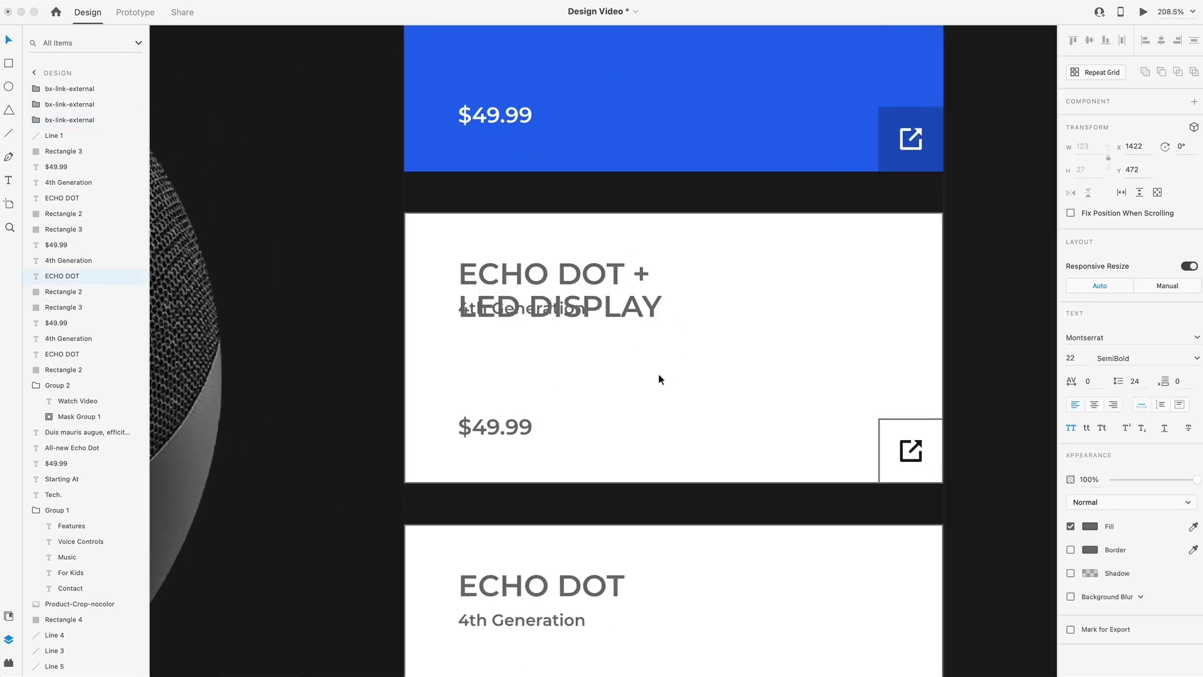
pyautogui.press('Escape')
pyautogui.click(460, 307)
pyautogui.moveTo(460, 307); pyautogui.dragTo(460, 343)
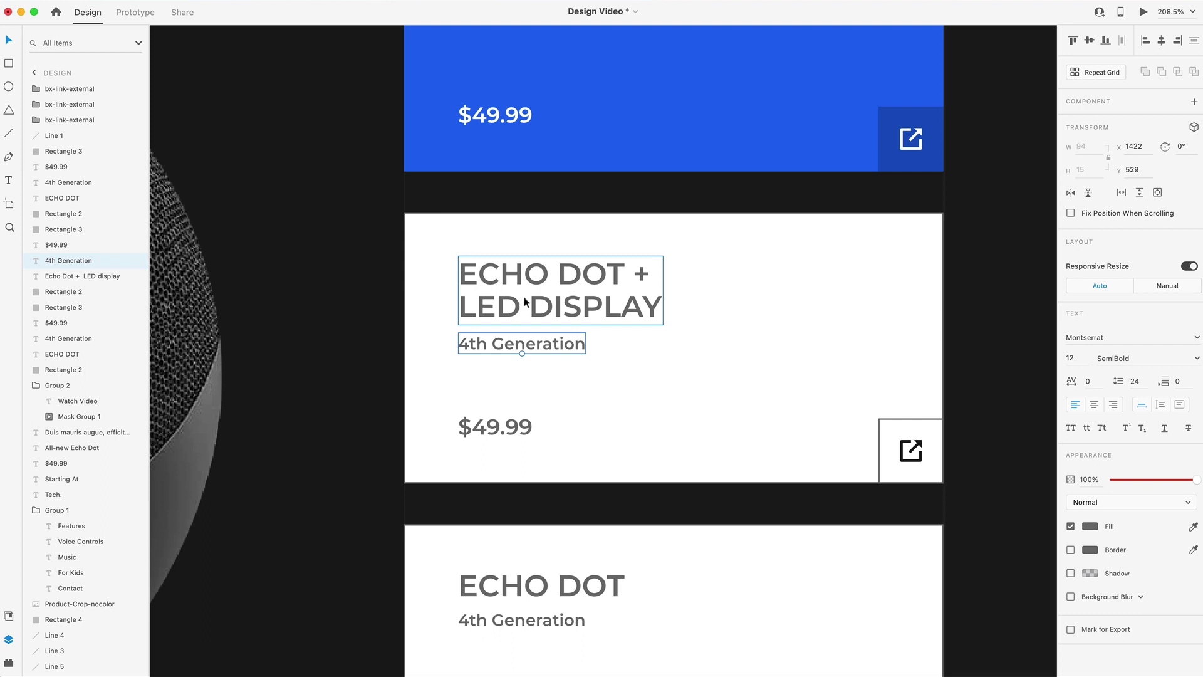
# Change the second card's subtitle to "4th Gen with clock" and its price to $59.99
pyautogui.doubleClick(563, 343)
pyautogui.write('4th Gen with clock')
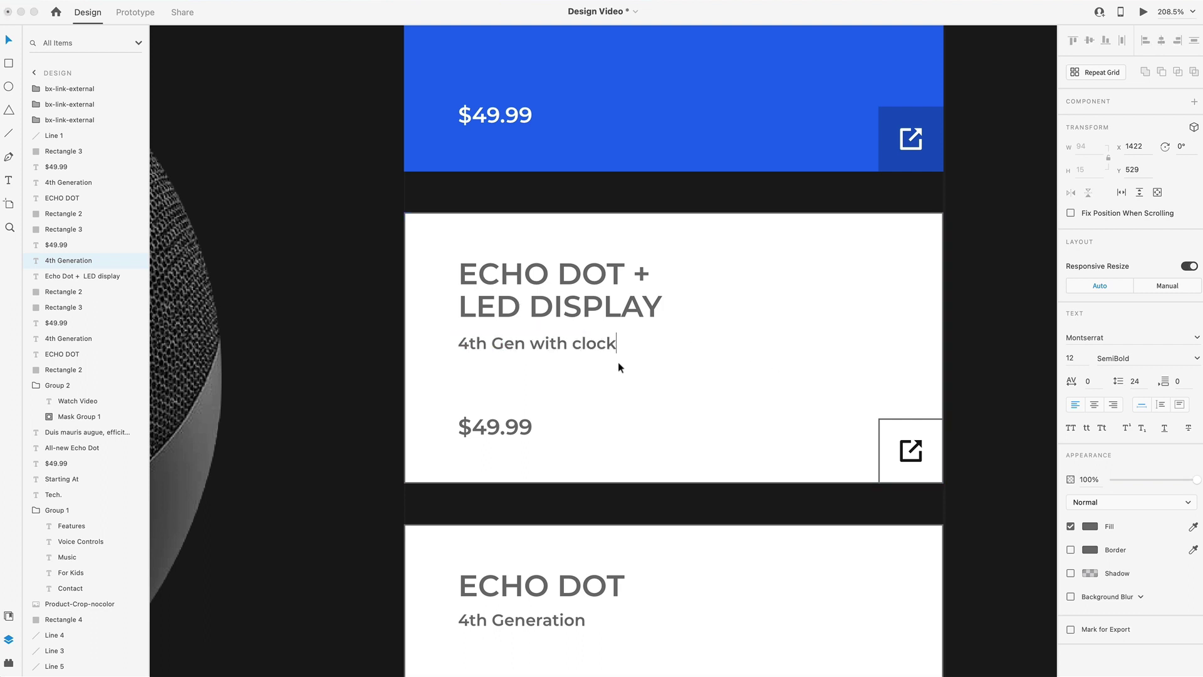
pyautogui.press('Escape')
pyautogui.doubleClick(503, 426)
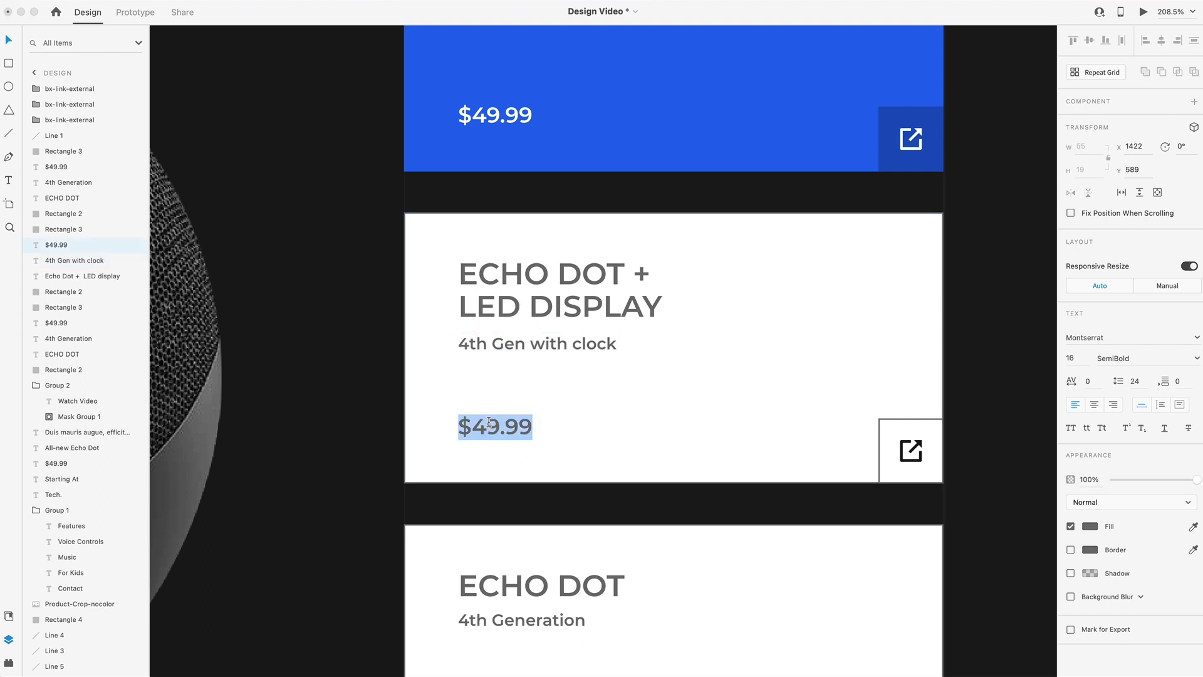
pyautogui.click(488, 426)
pyautogui.press('BackSpace')
pyautogui.write('5')
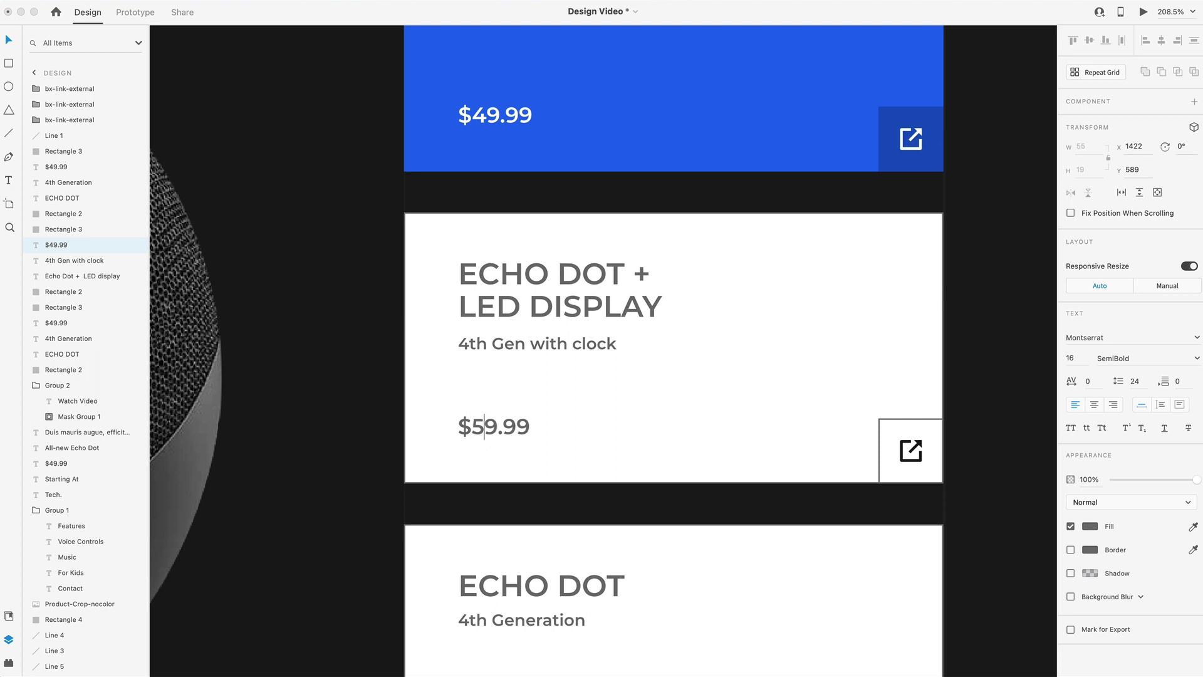
# Fill the second card's background rectangle with #353535 and remove its border
pyautogui.click(817, 410)
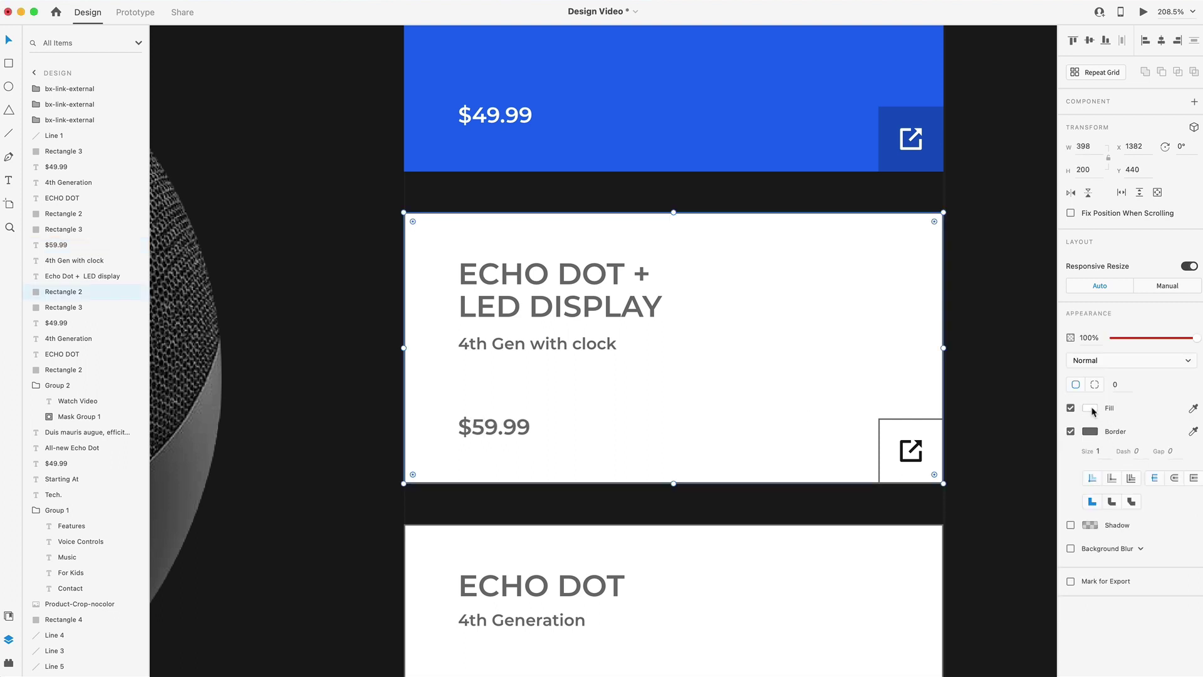
pyautogui.click(1090, 408)
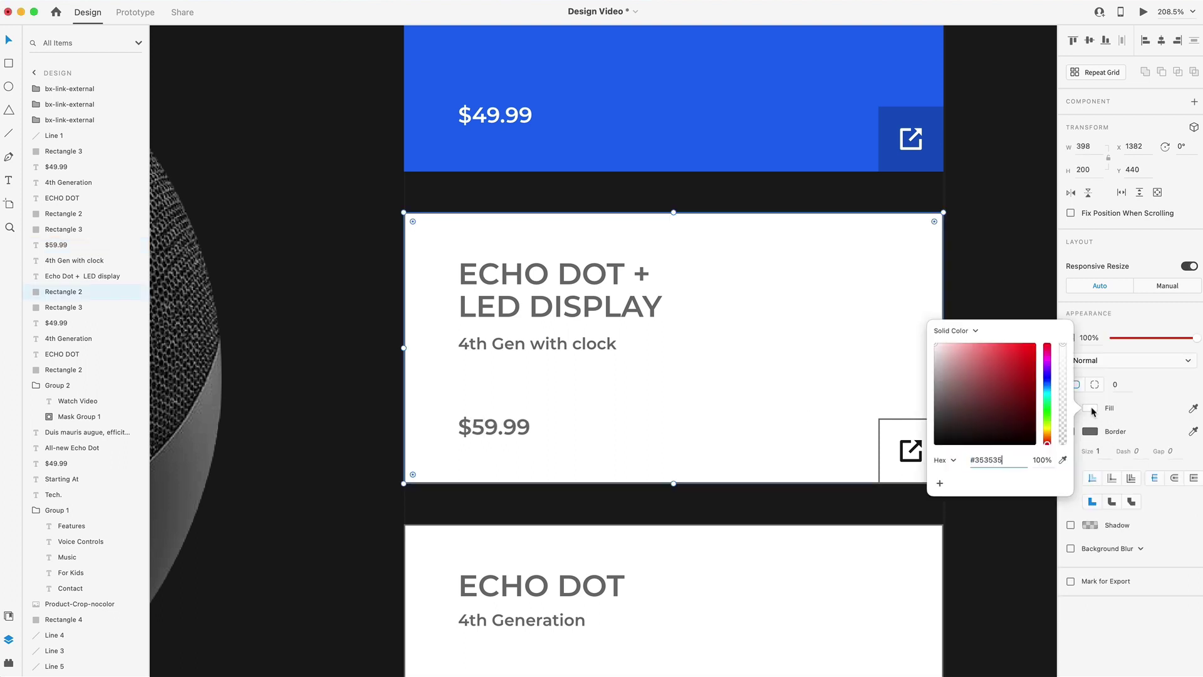
pyautogui.press('Return')
pyautogui.click(1119, 416)
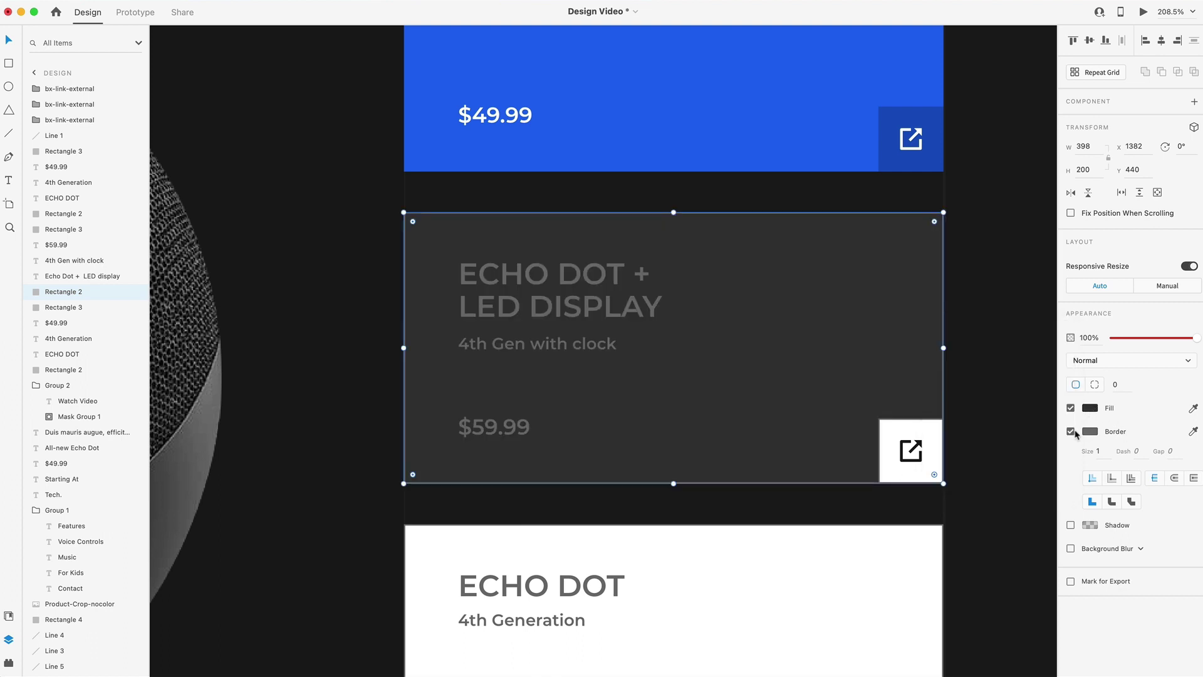
pyautogui.click(1071, 432)
# Set the second card's title, subtitle and price text to #FFFFFF
pyautogui.click(577, 294)
pyautogui.keyDown('shift'); pyautogui.click(522, 344); pyautogui.keyUp('shift')
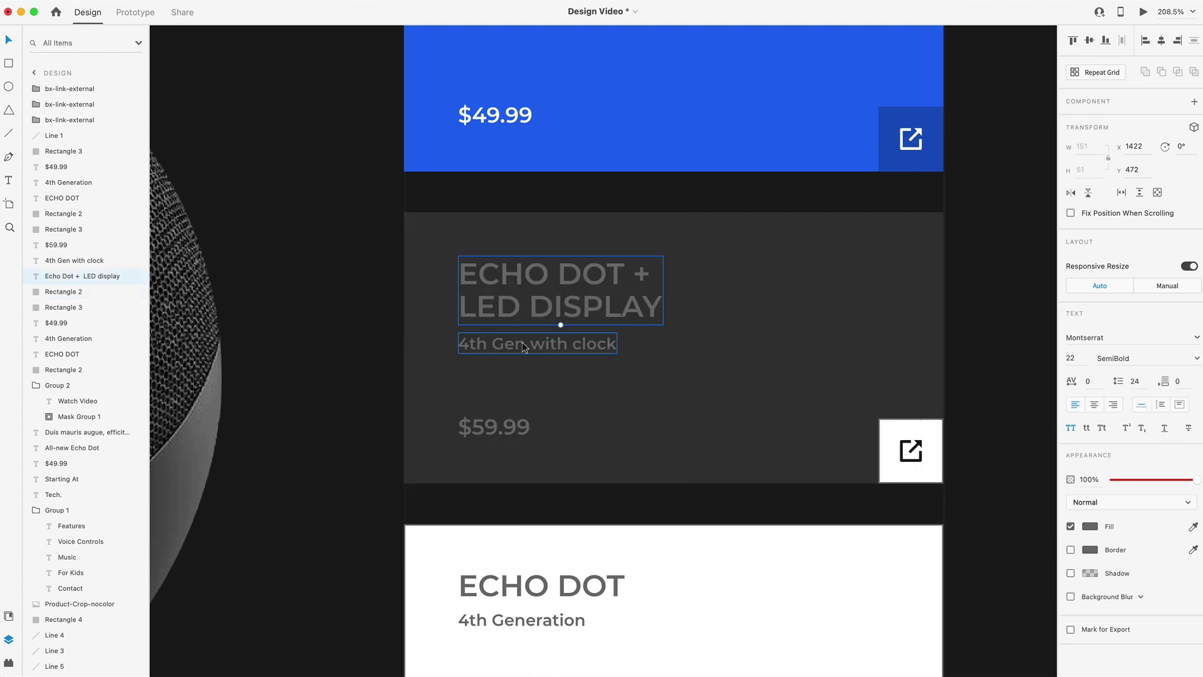
pyautogui.keyDown('shift'); pyautogui.click(494, 428); pyautogui.keyUp('shift')
pyautogui.click(1090, 527)
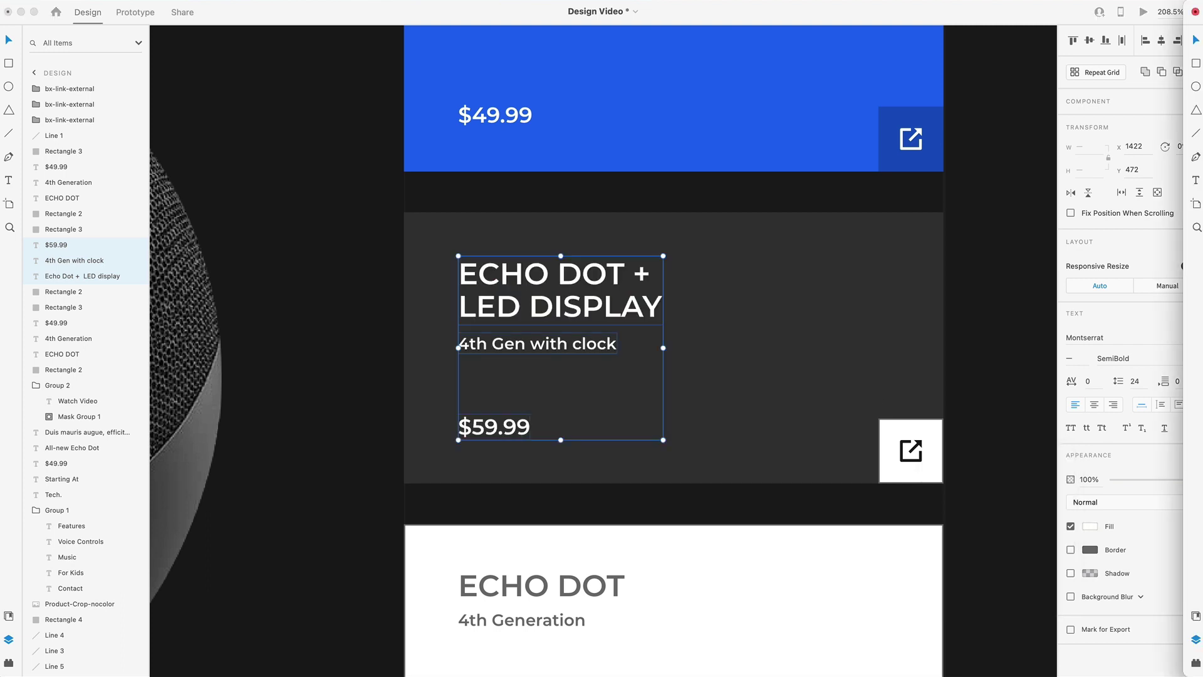
# Lower the opacity of the second card's "4th Gen with clock" subtitle
pyautogui.click(671, 363)
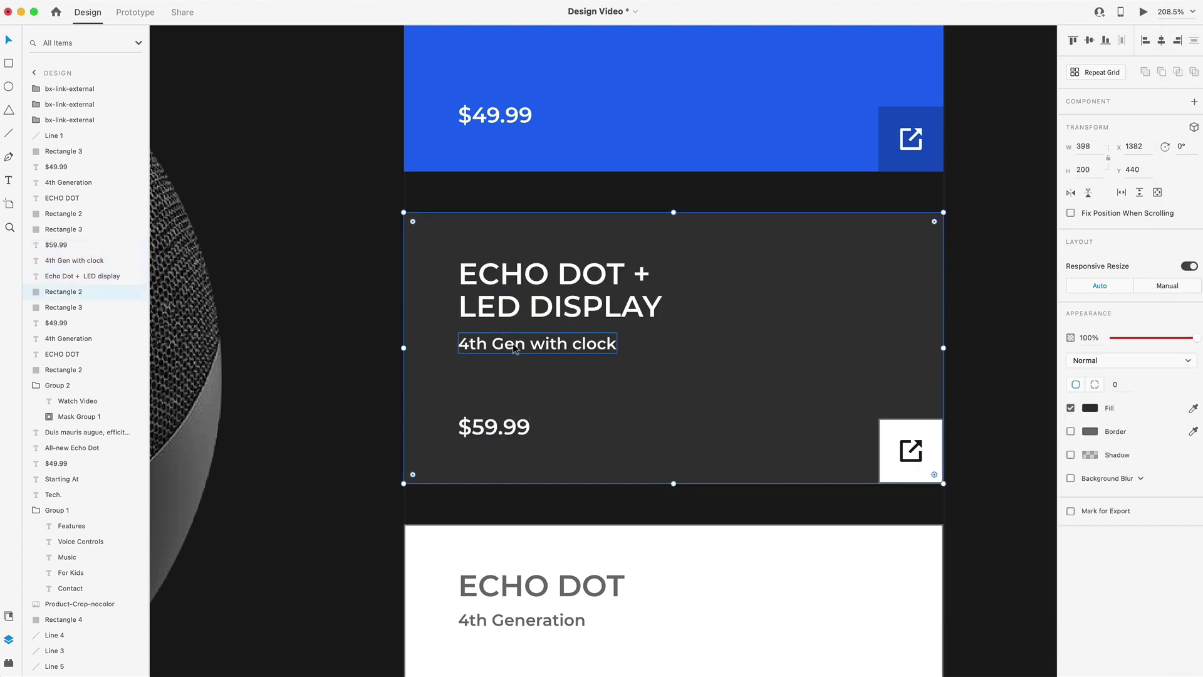
pyautogui.click(613, 344)
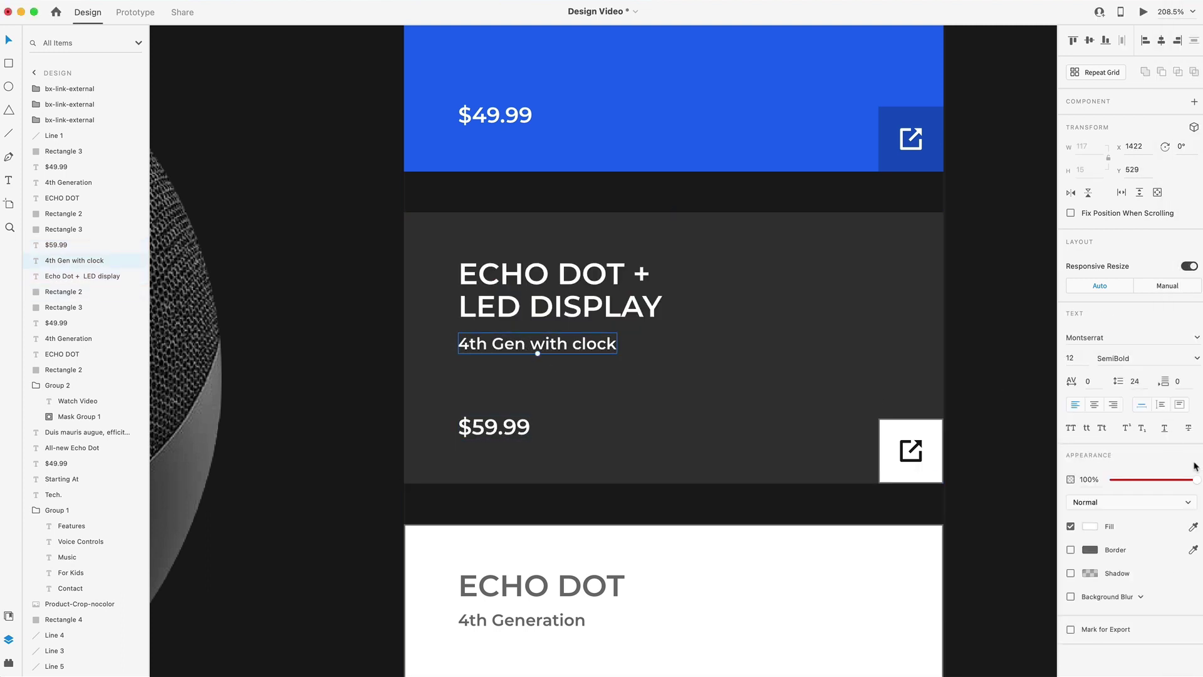
pyautogui.moveTo(1195, 480); pyautogui.dragTo(1164, 482)
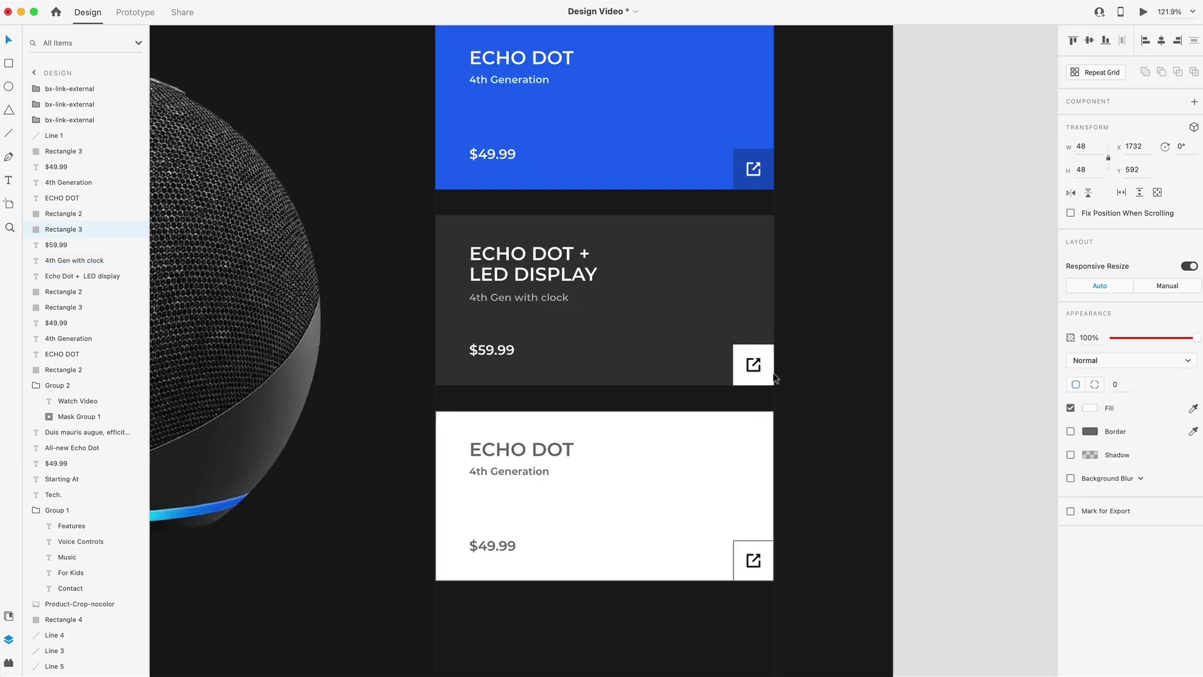
# Remove the border of the second card's corner square and fill the square with #242424
pyautogui.scroll(5, 775, 378)
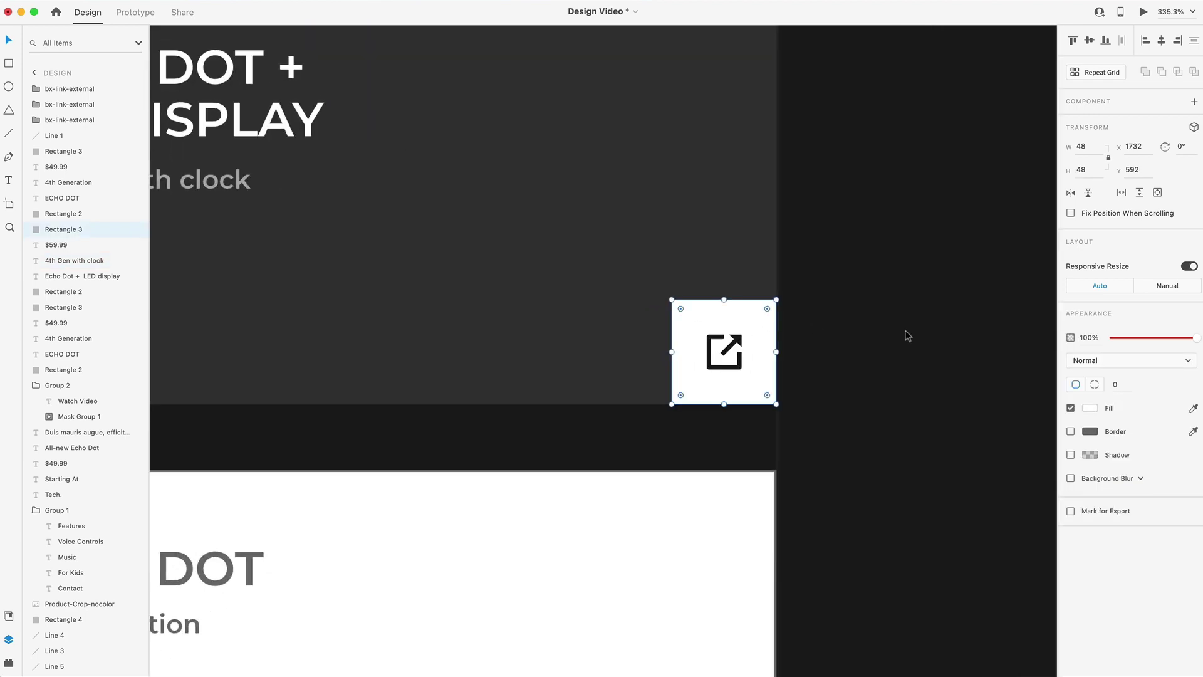
pyautogui.click(1091, 408)
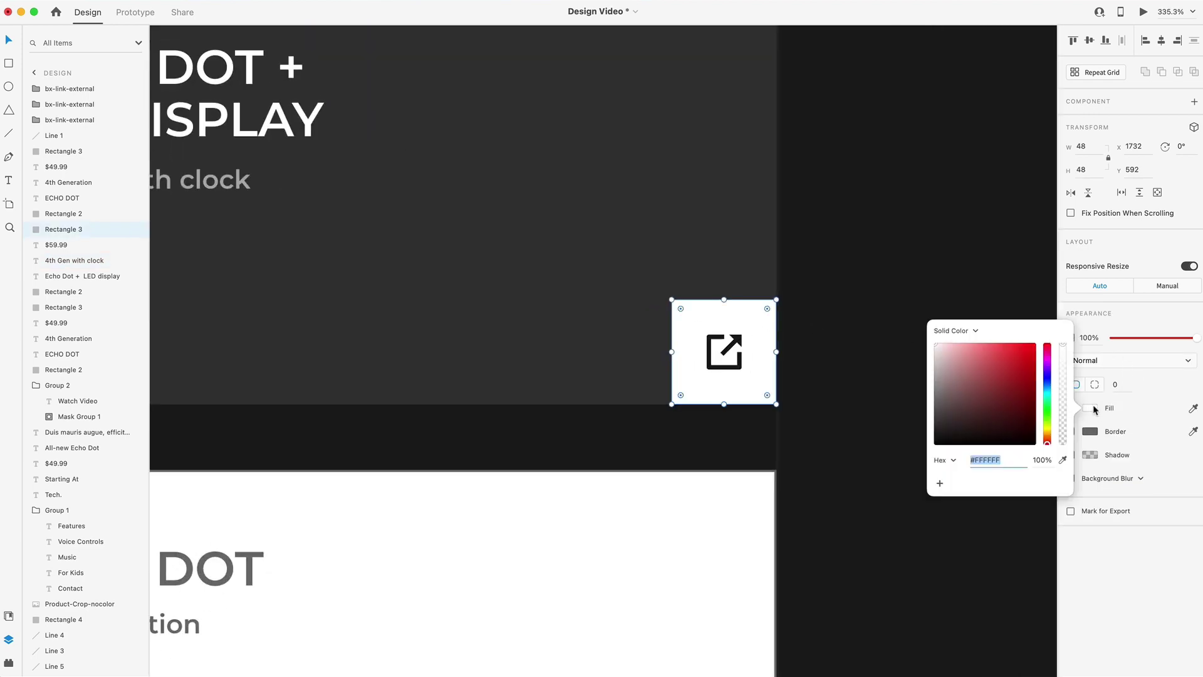
pyautogui.write('#242424')
pyautogui.press('Return')
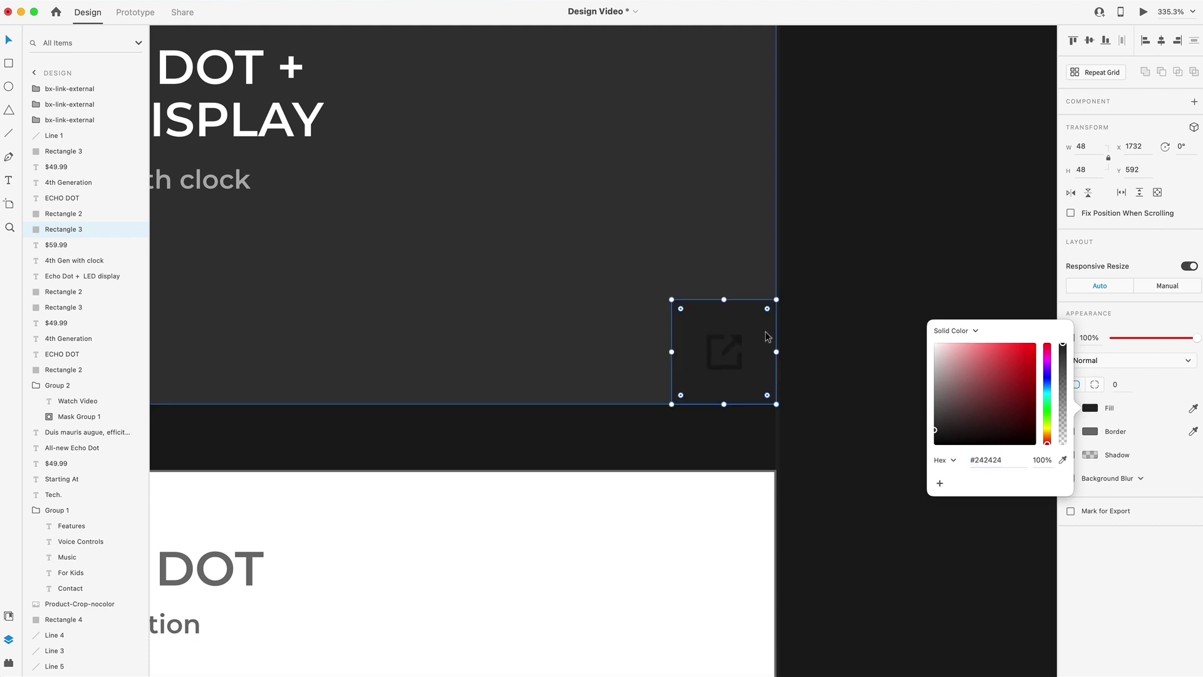
# Change the fill of the second card's external-link icon to white
pyautogui.doubleClick(738, 341)
pyautogui.click(1090, 462)
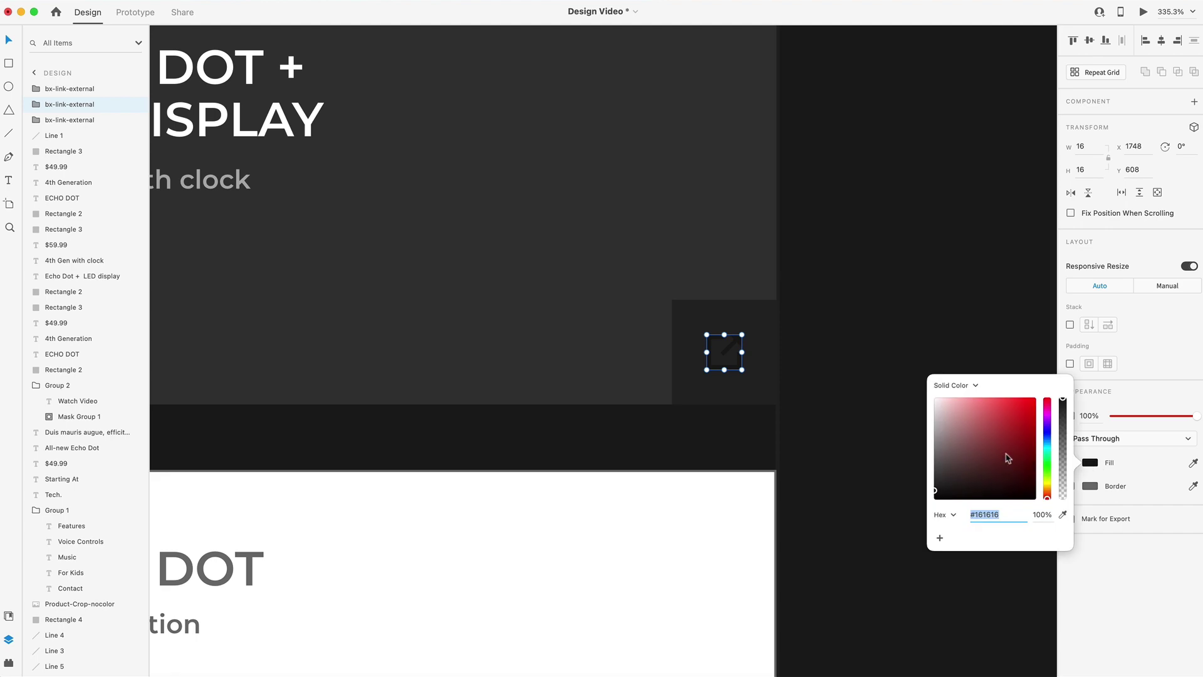
pyautogui.click(836, 280)
pyautogui.scroll(-10, 836, 280)
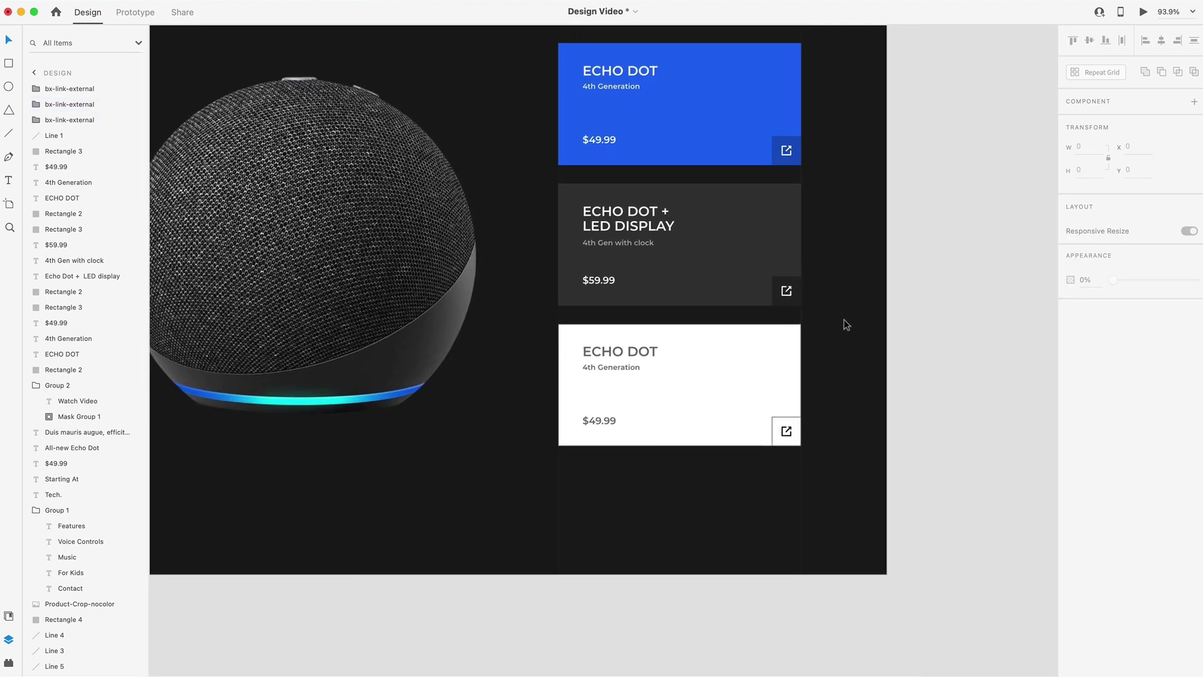
# Delete the unstyled white third product card with all its texts, corner square and link icon
pyautogui.moveTo(847, 519); pyautogui.dragTo(532, 316)
pyautogui.moveTo(820, 487); pyautogui.dragTo(506, 463)
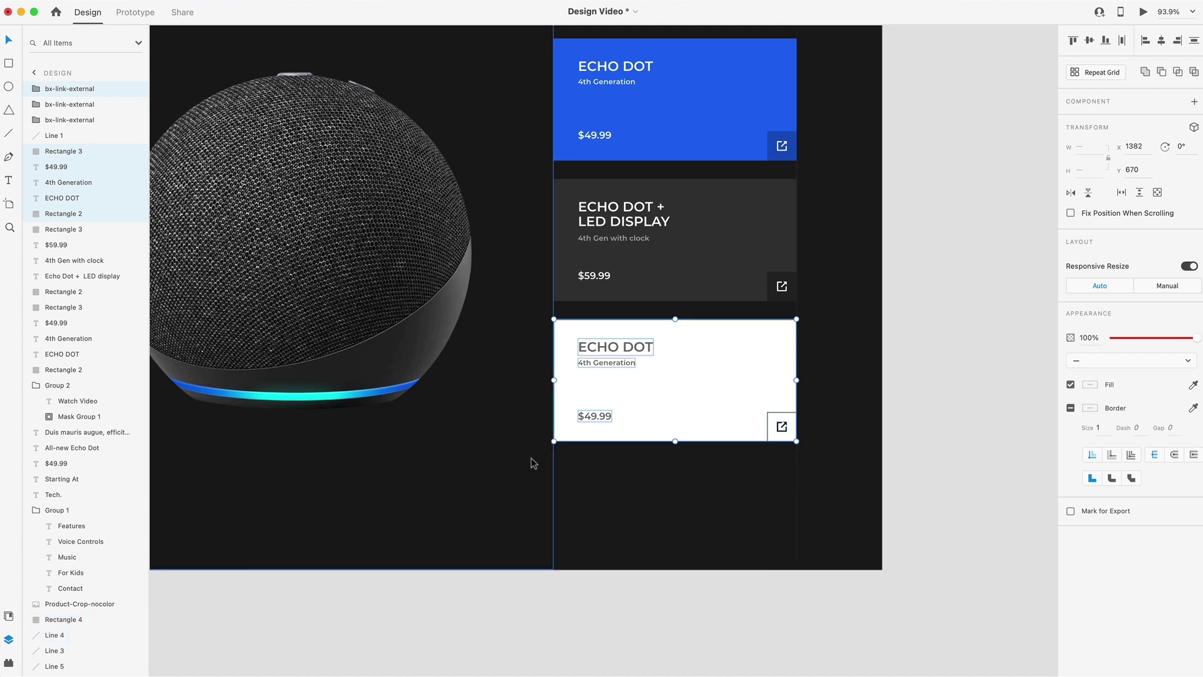
pyautogui.press('Delete')
# Duplicate the complete dark LED display card directly below itself, keeping the same spacing as between the first two cards
pyautogui.moveTo(806, 327); pyautogui.dragTo(577, 209)
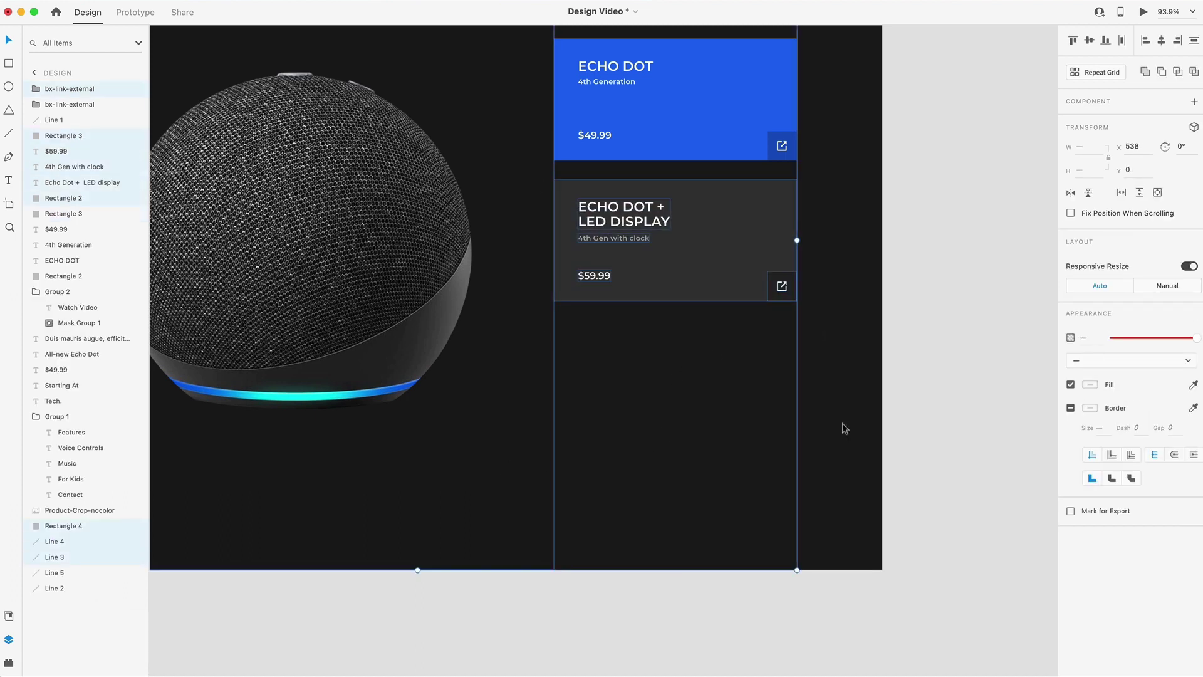
pyautogui.moveTo(815, 415); pyautogui.dragTo(557, 378)
pyautogui.click(659, 269)
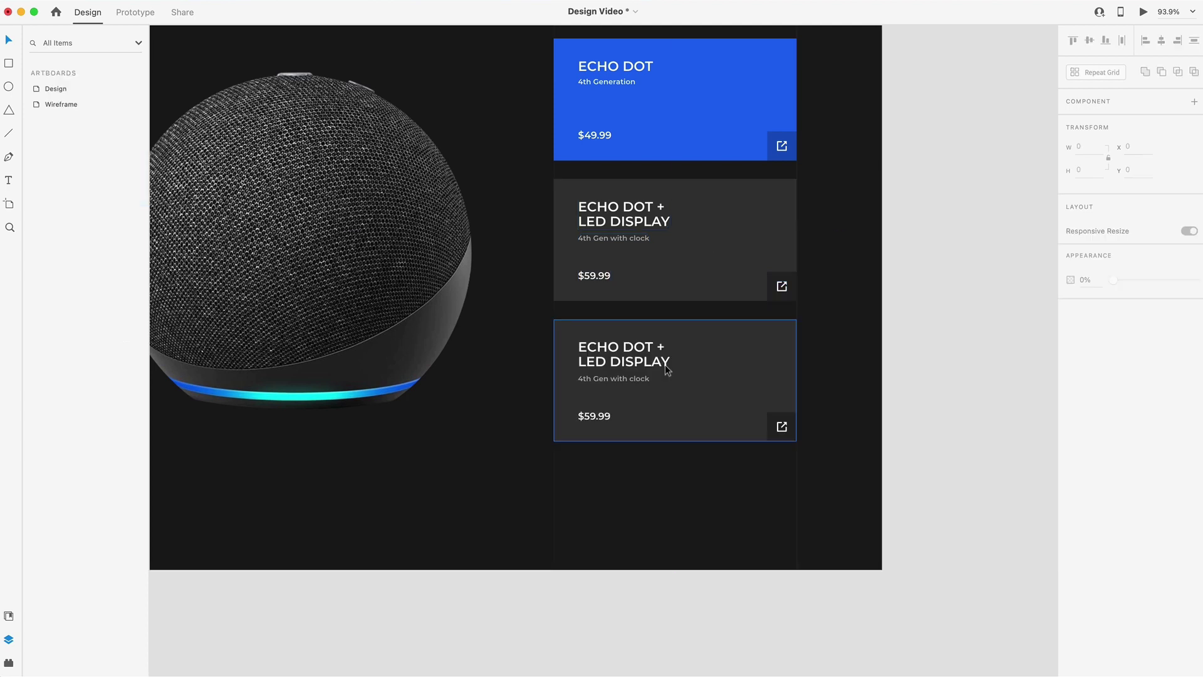
# Replace "LED display" in the third card's title with "KIDS CONTENT"
pyautogui.doubleClick(628, 349)
pyautogui.write('KIDS CONTENT')
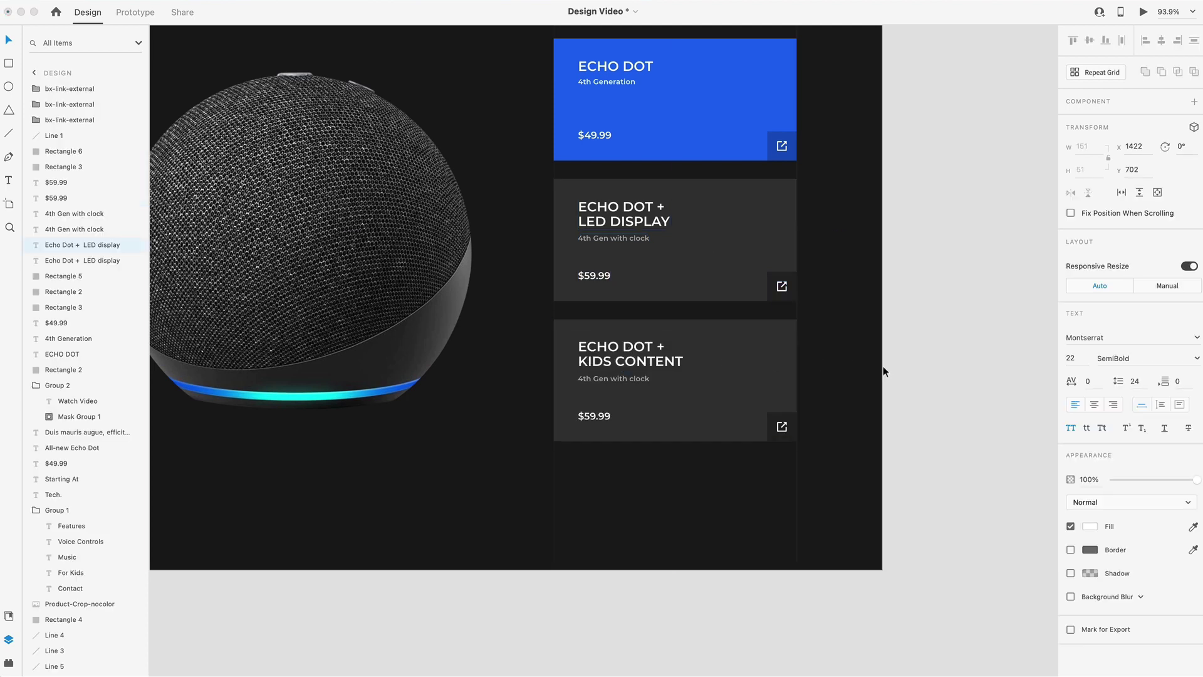
pyautogui.press('Escape')
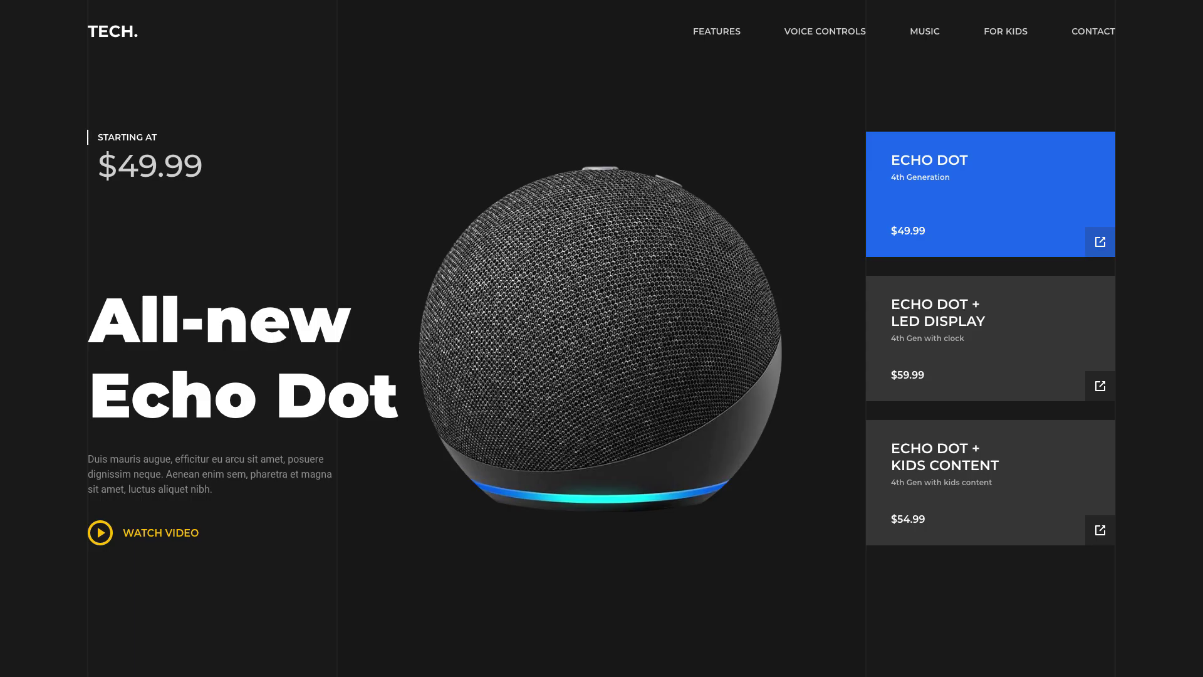